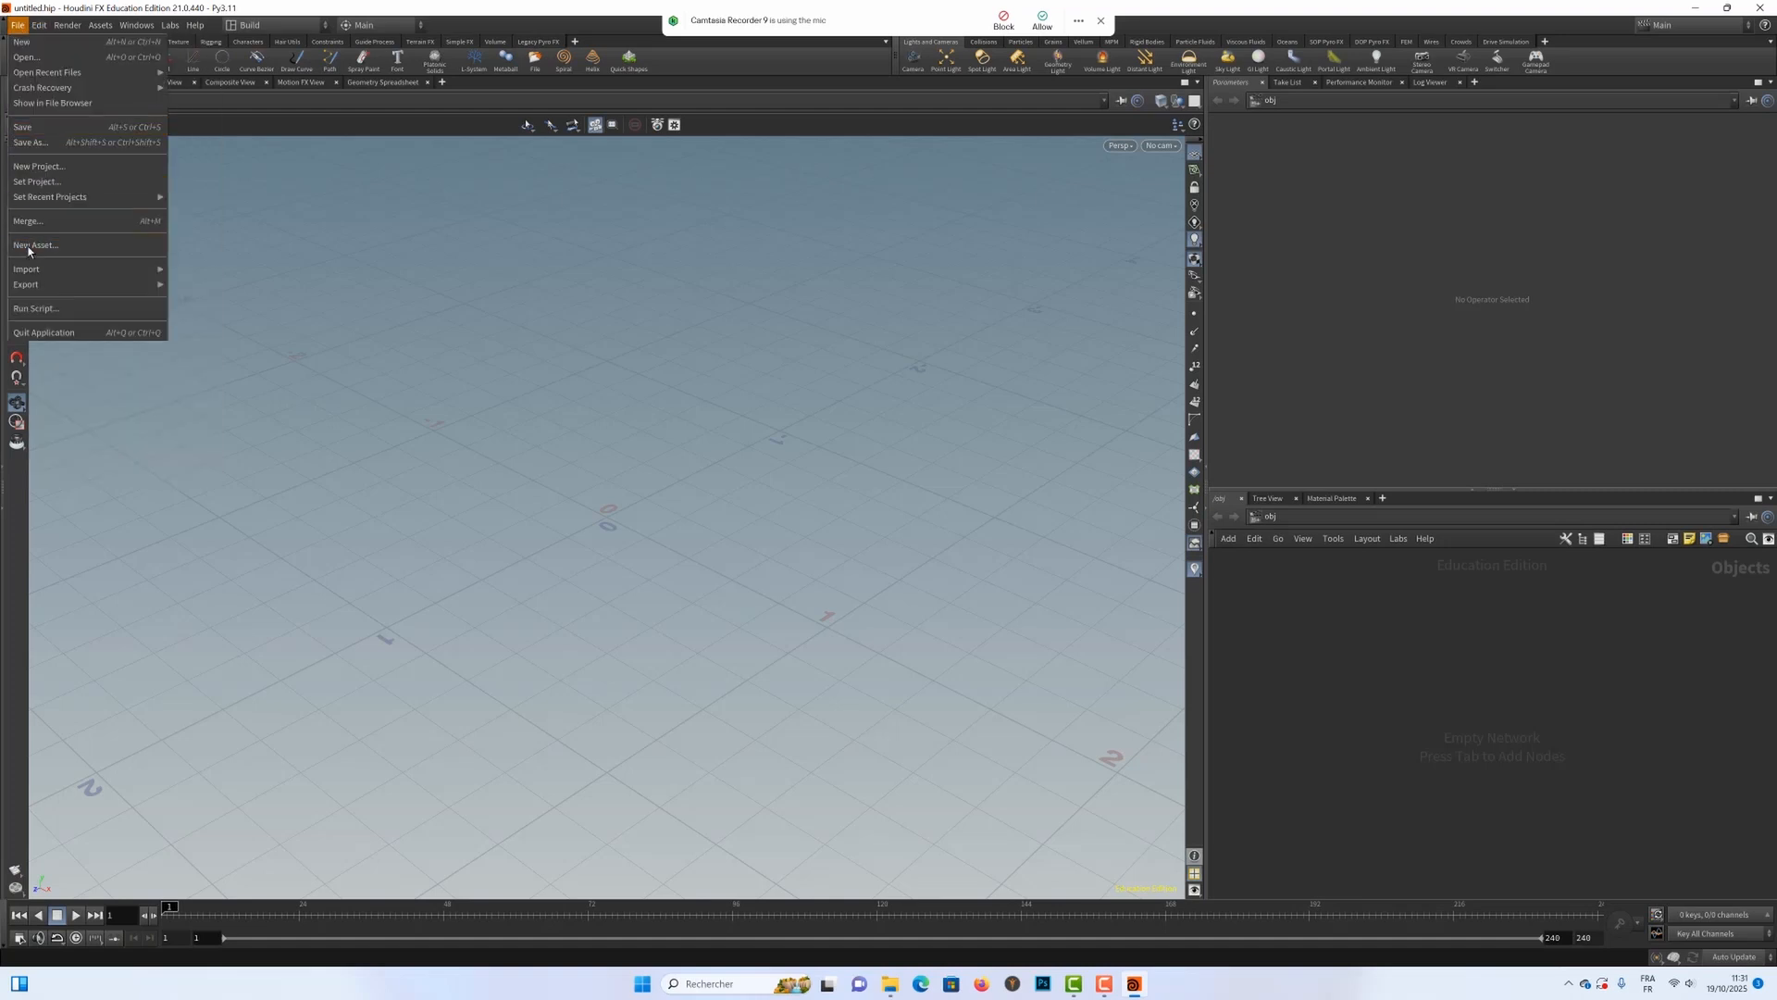
# Step: Set the project directory to the BOUGIE folder in F:/FORMATIONS/Houdini_Facile
pyautogui.click(34, 185)
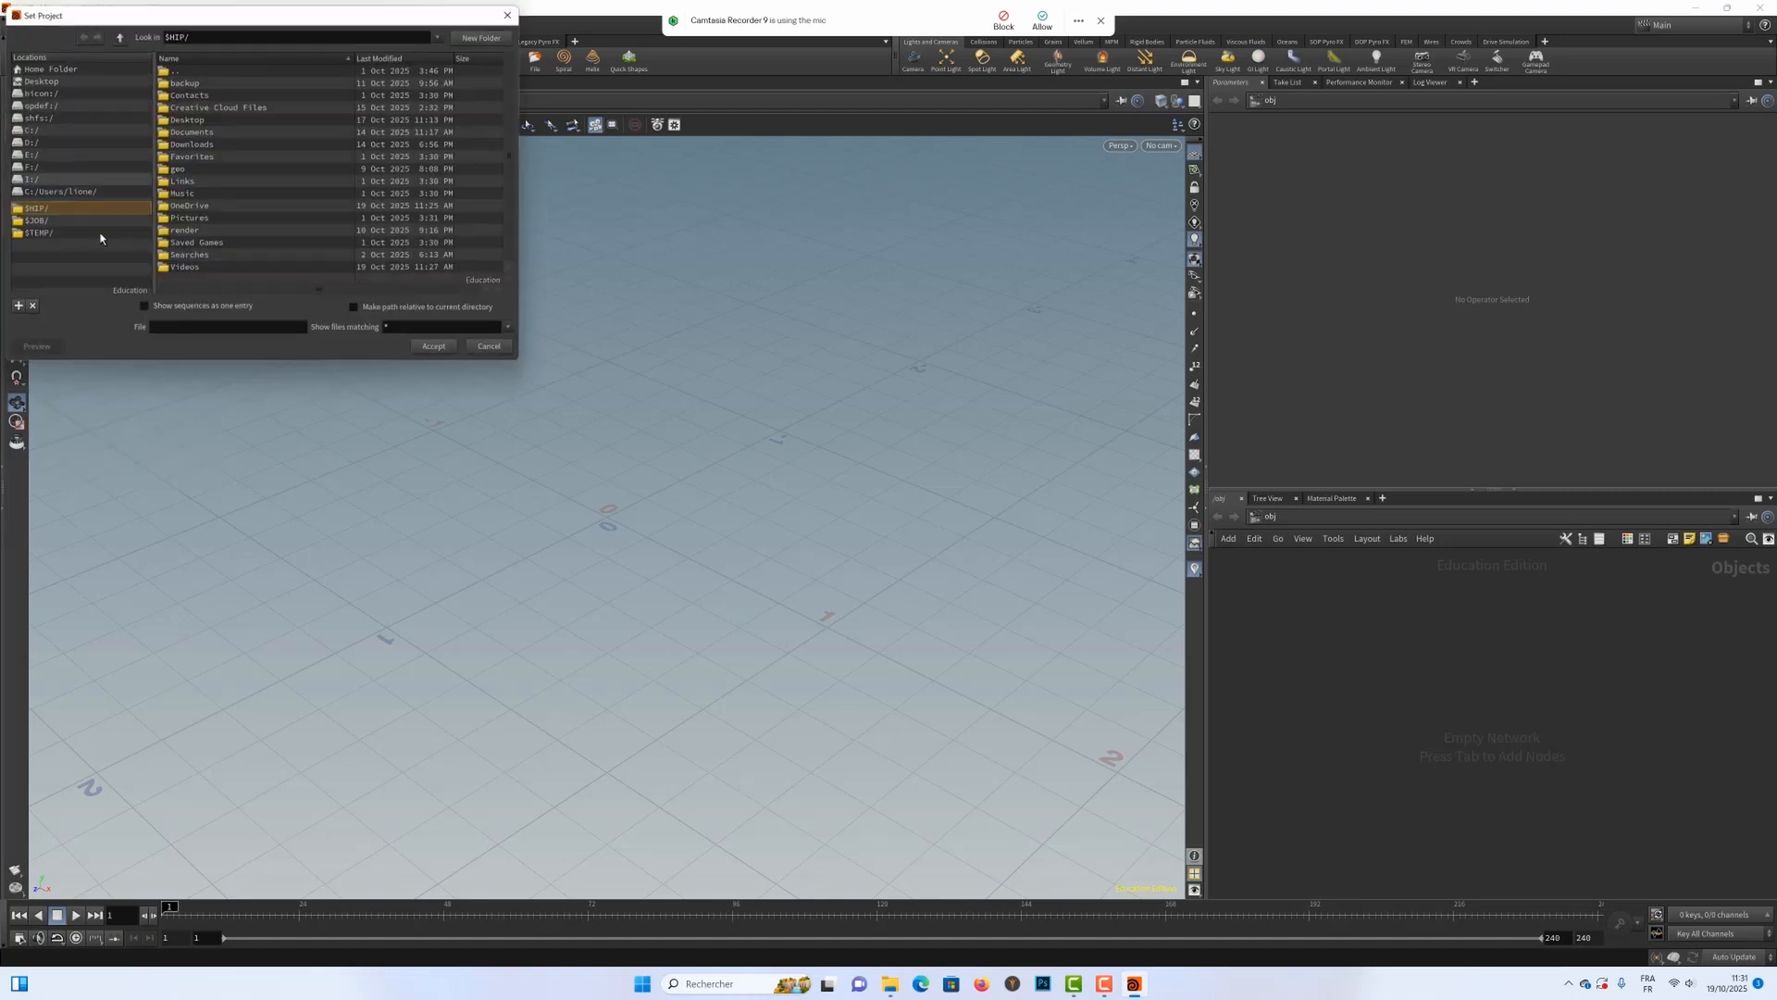
pyautogui.click(27, 167)
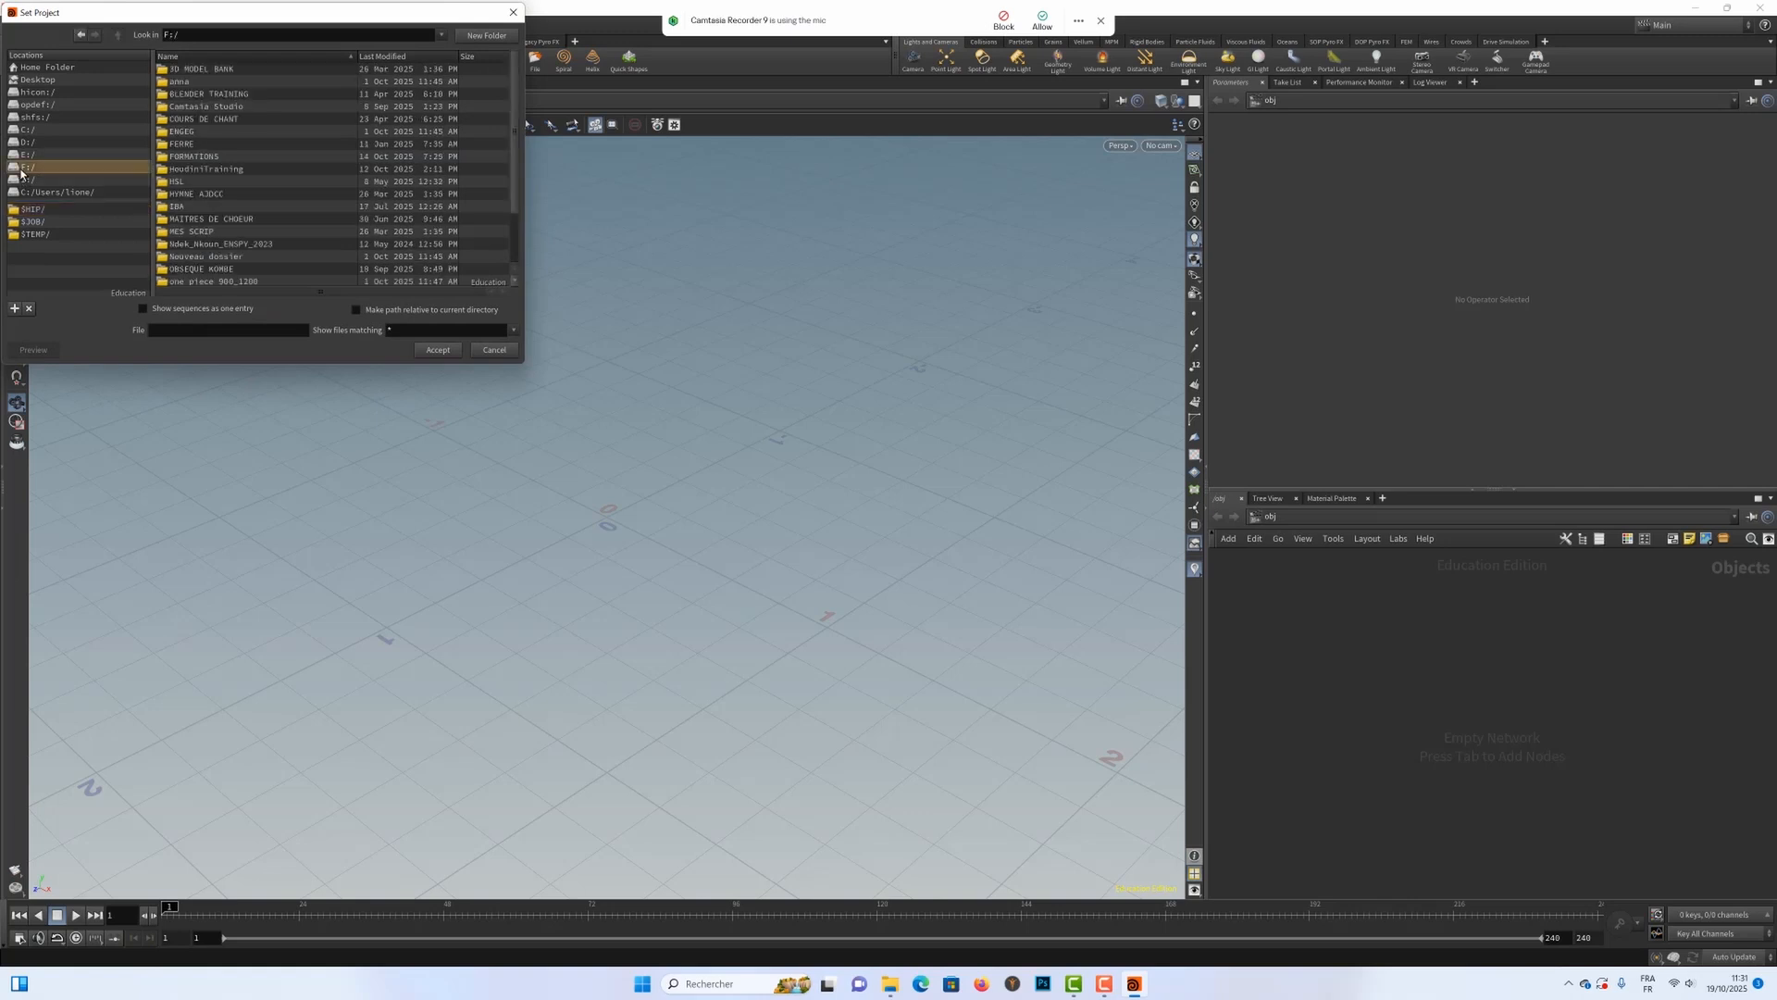
pyautogui.doubleClick(200, 158)
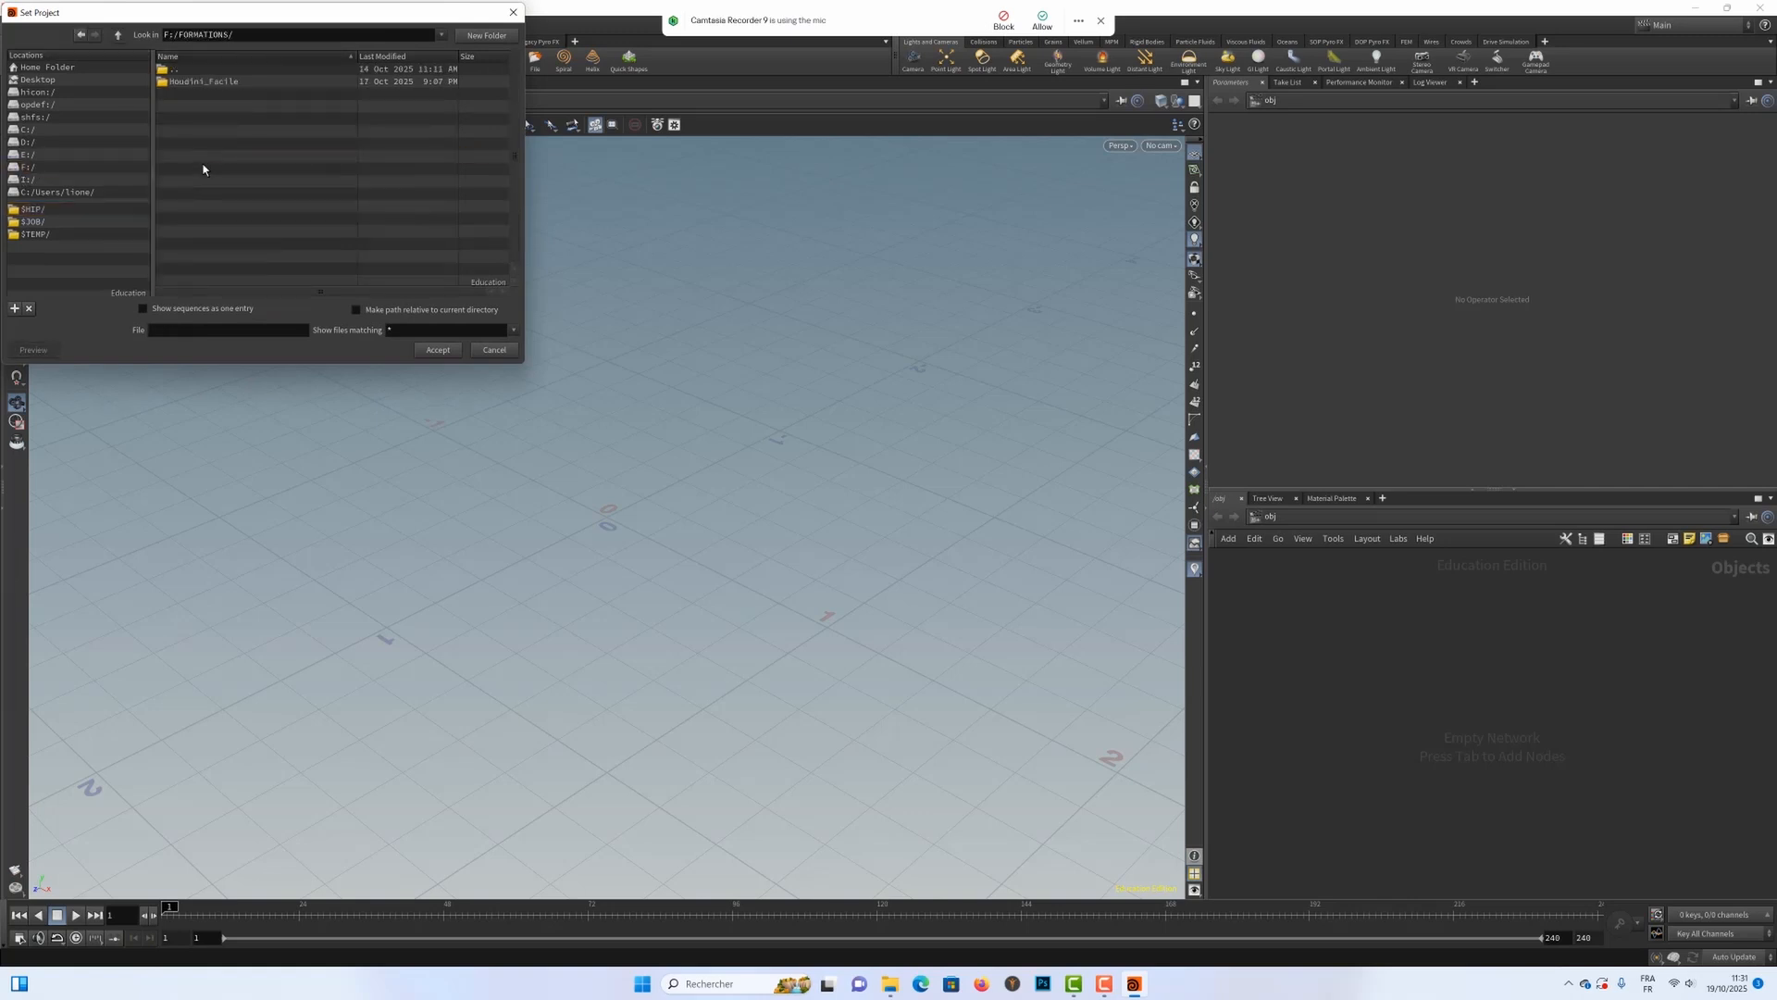
pyautogui.click(189, 83)
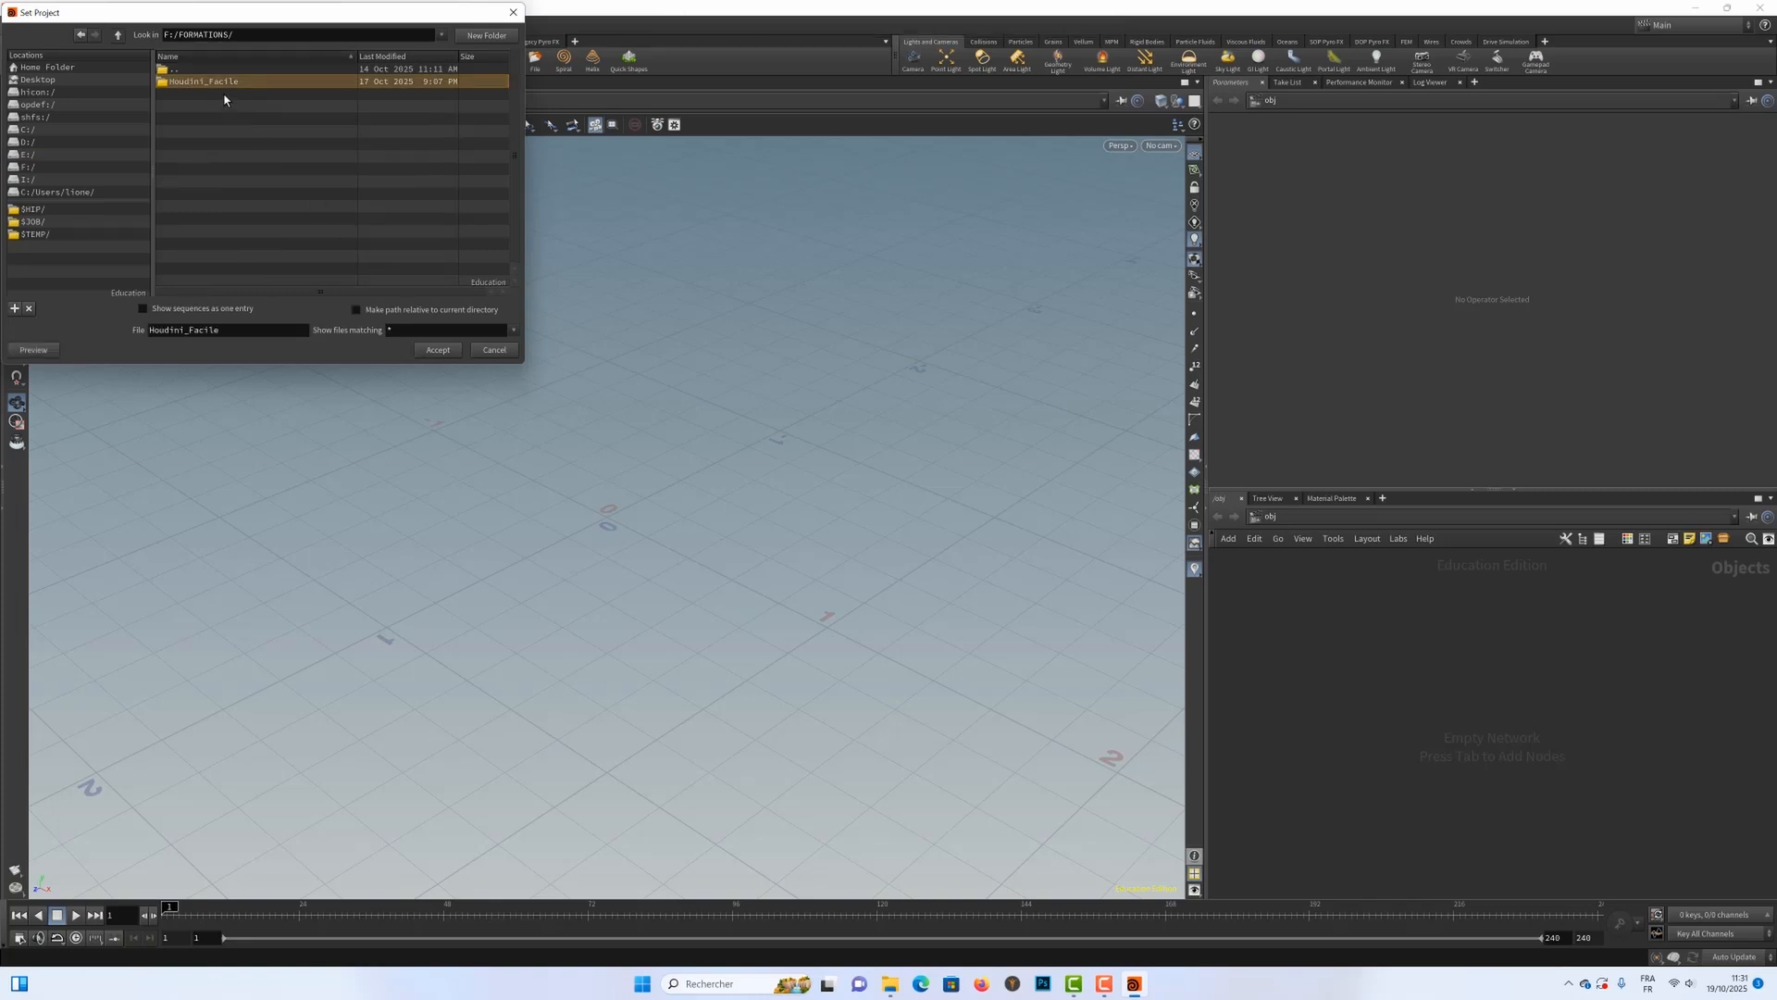
pyautogui.doubleClick(220, 81)
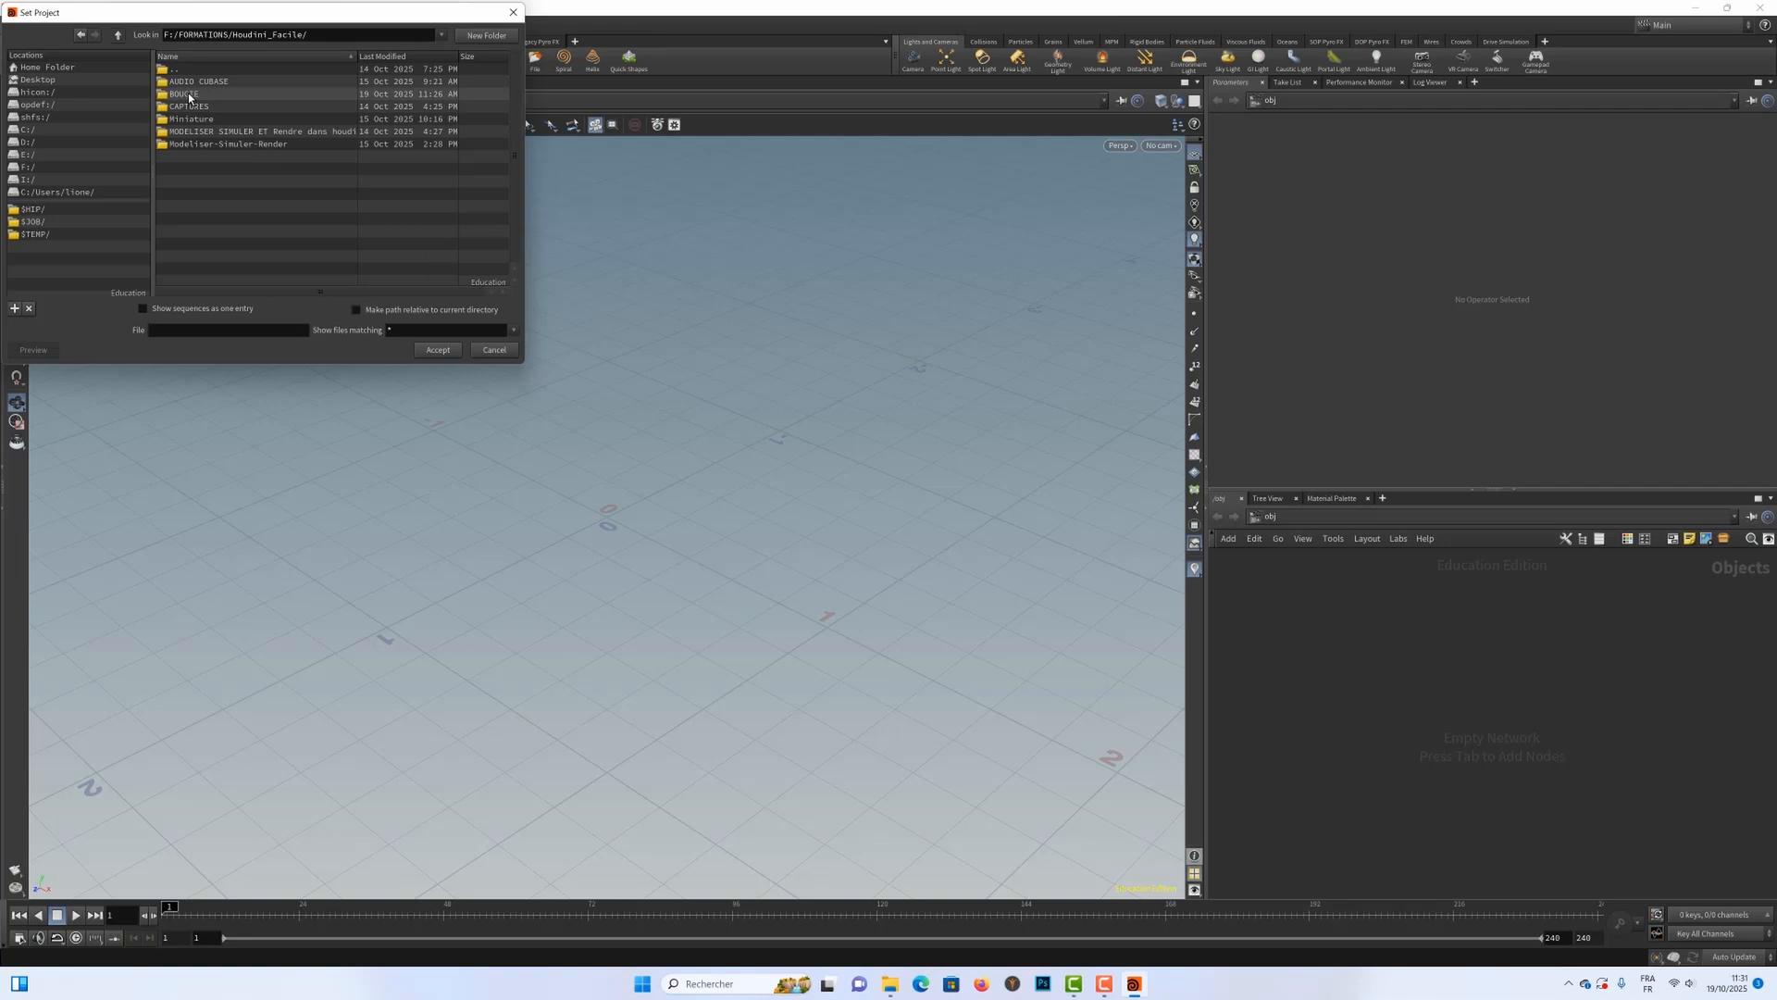
pyautogui.click(189, 94)
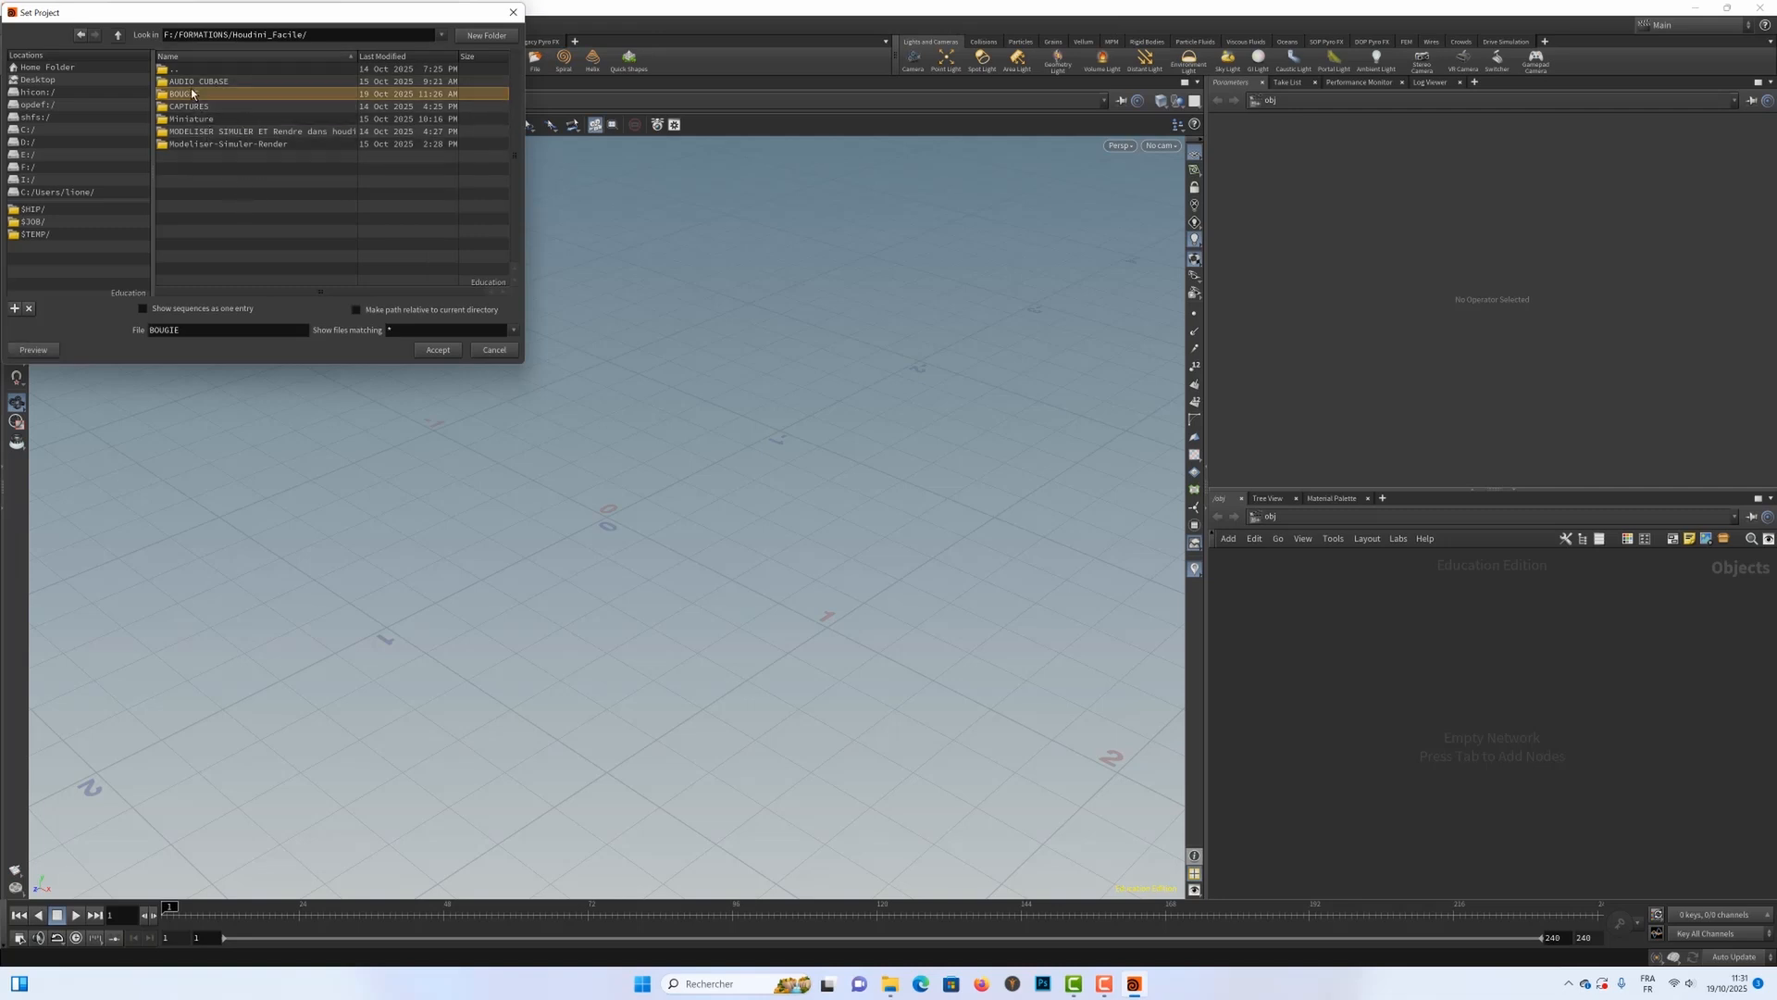
pyautogui.click(437, 352)
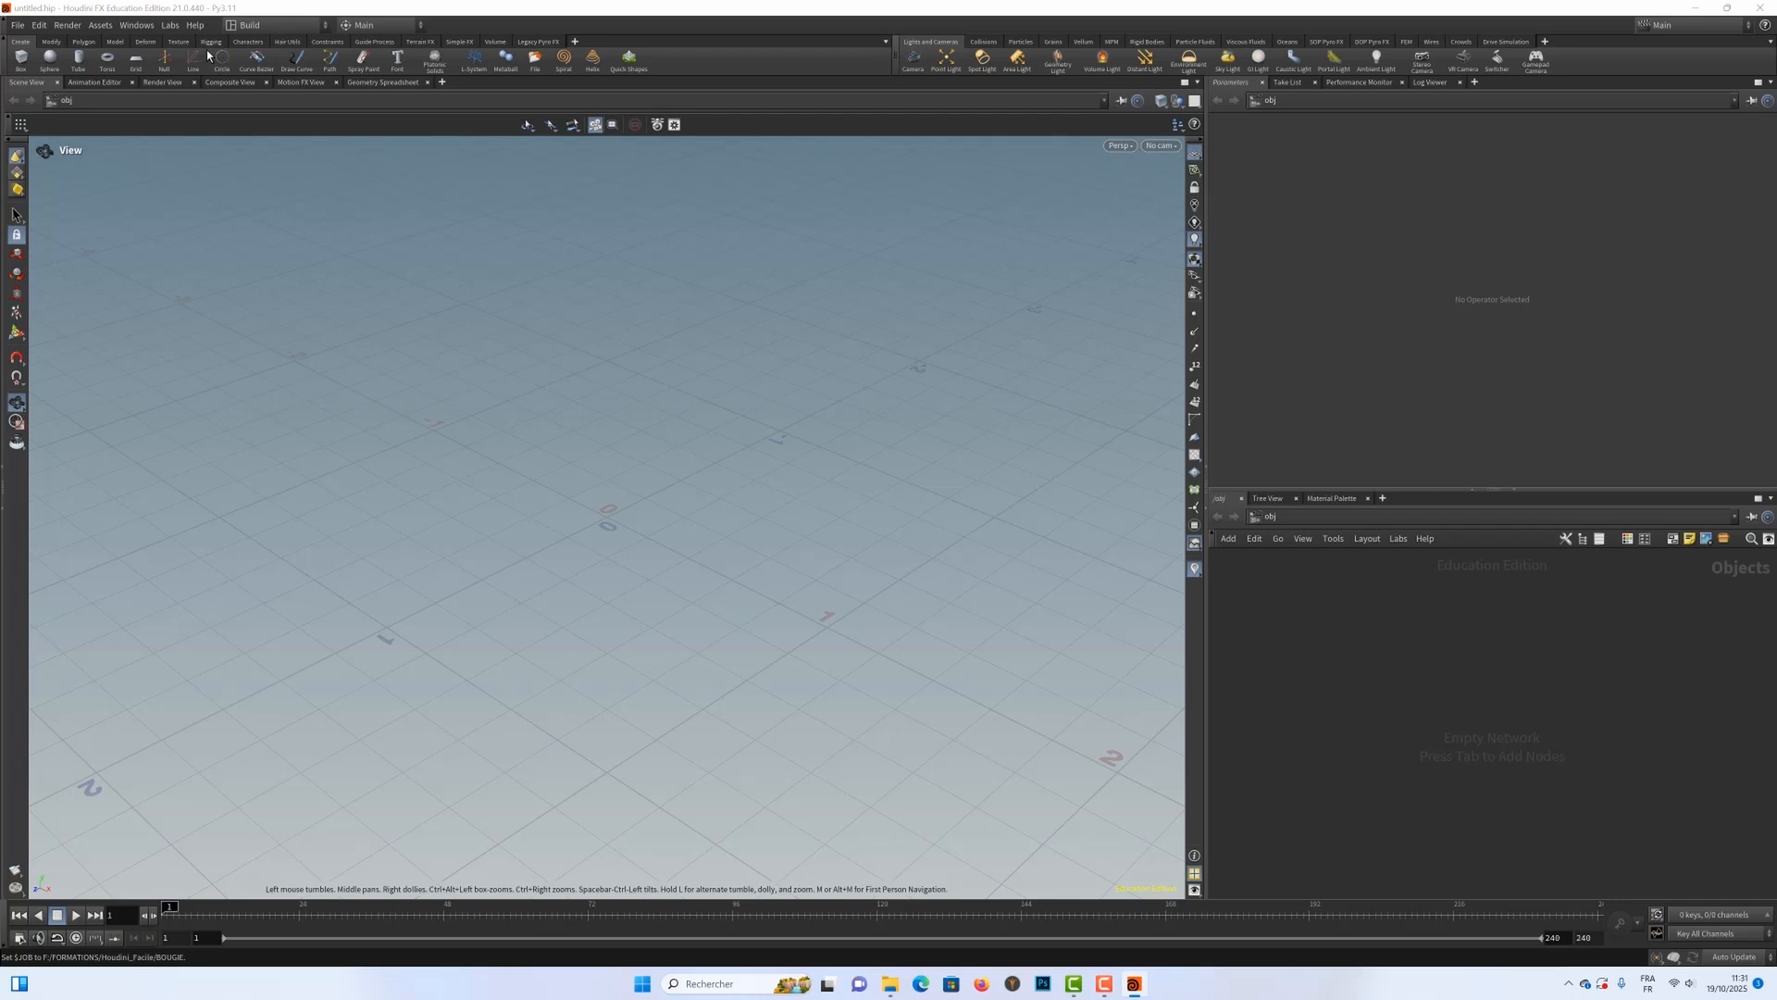
# Step: Switch to the LM_Traing desktop layout and widen the network editor beside the parameters
pyautogui.click(269, 25)
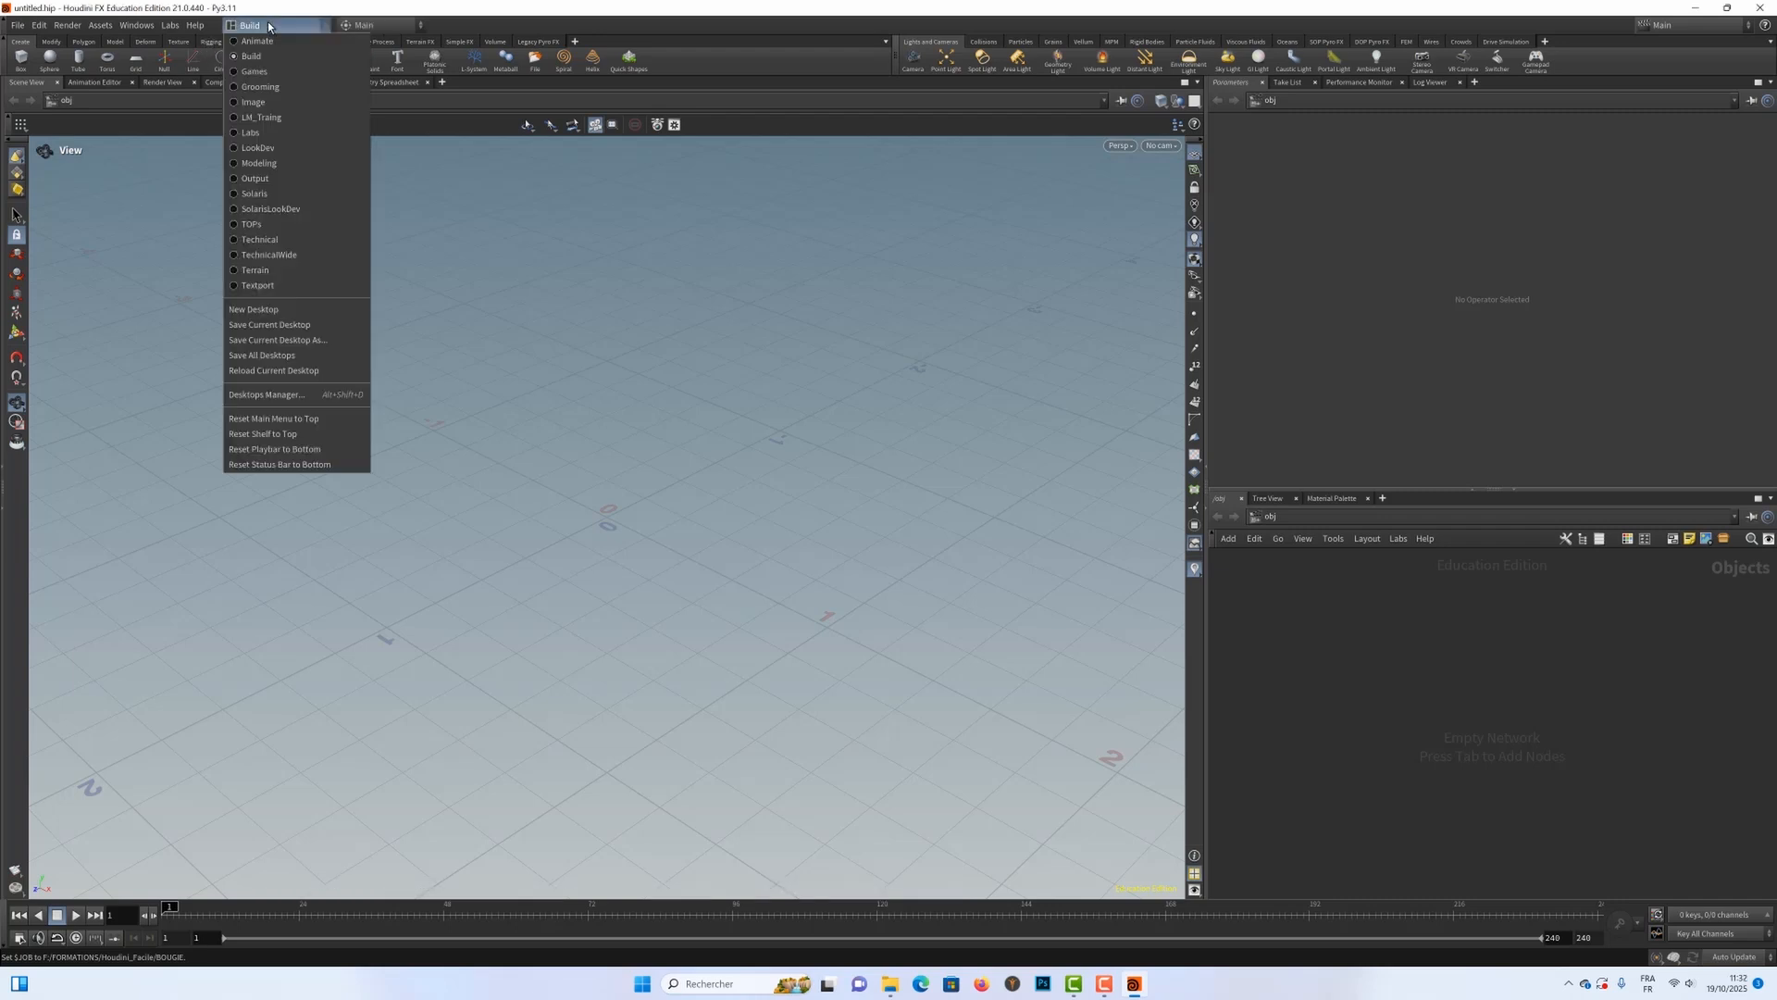
pyautogui.click(255, 116)
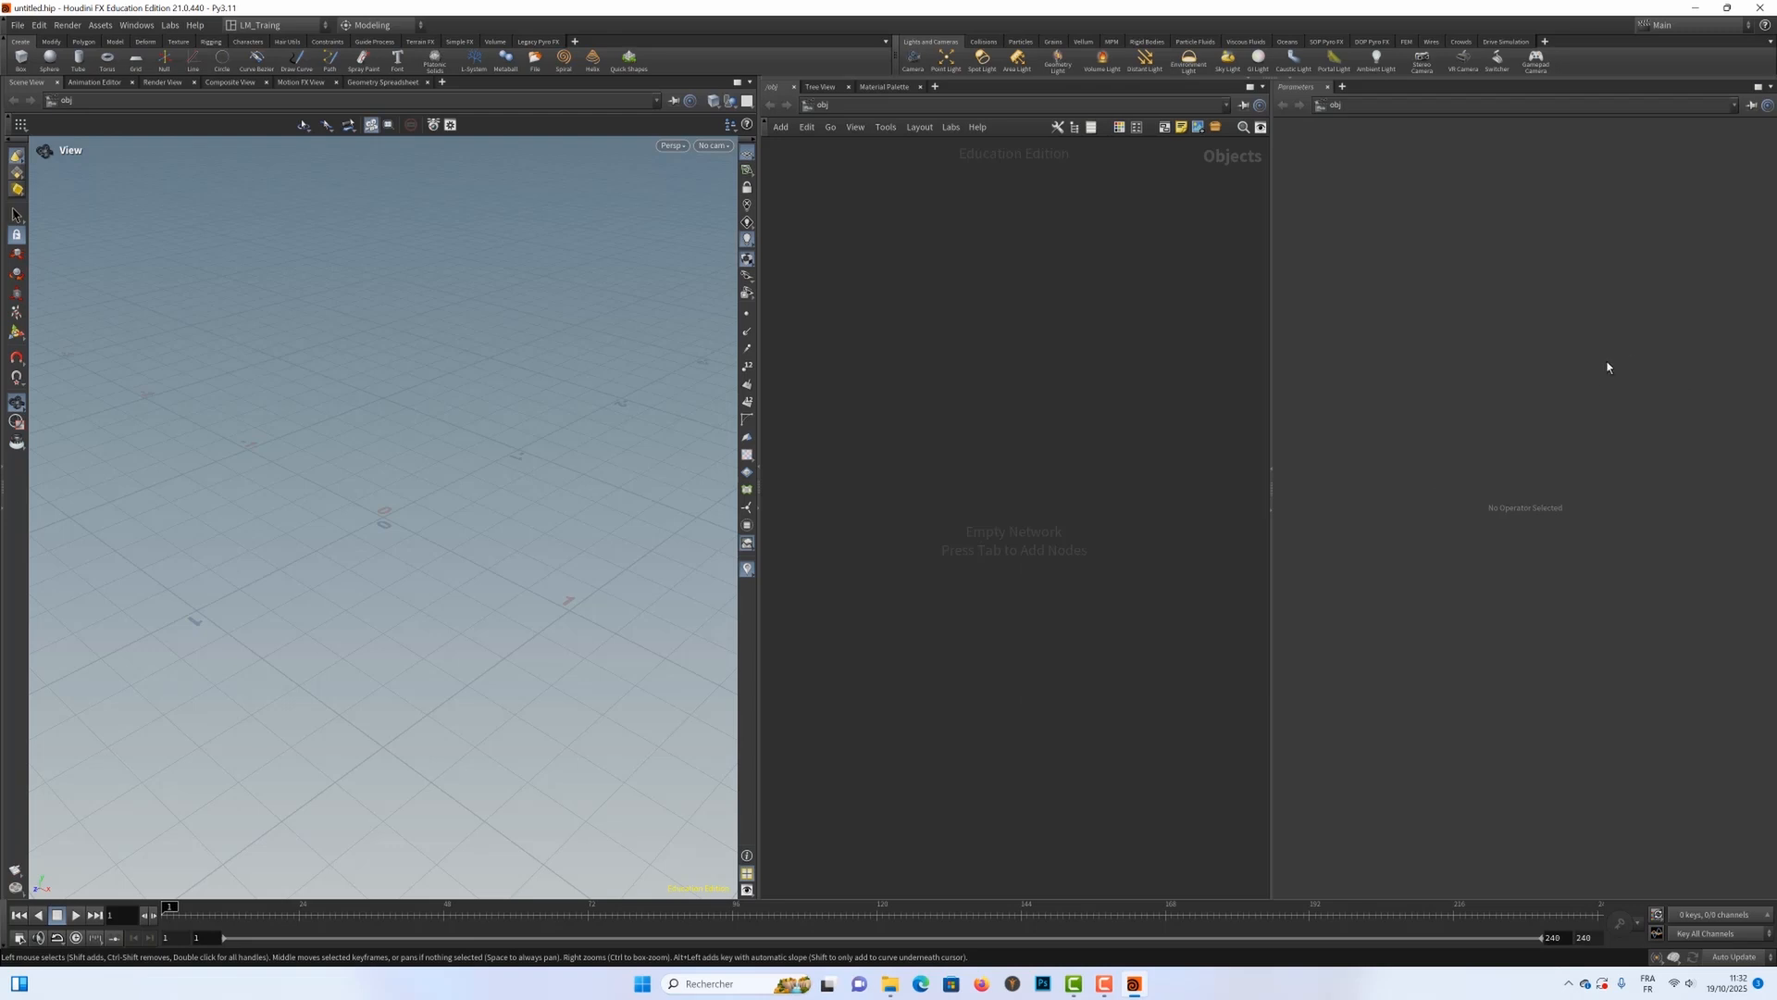
pyautogui.moveTo(1269, 417); pyautogui.dragTo(1366, 423)
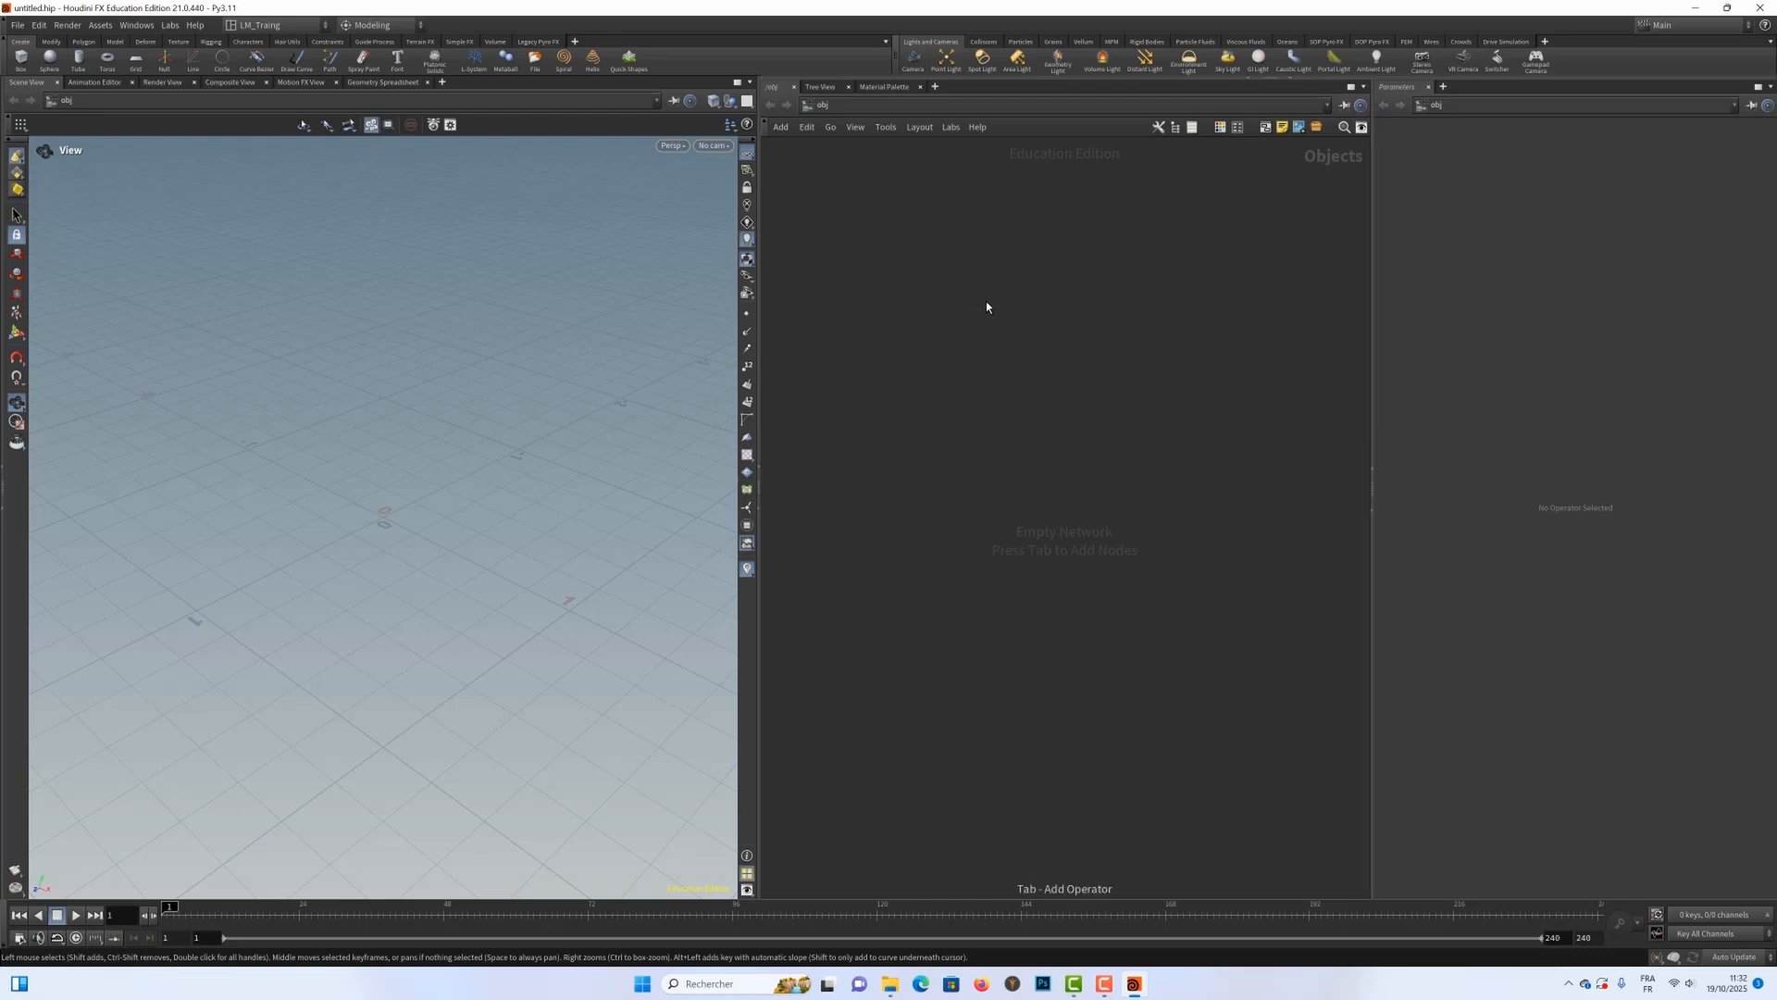
# Step: Add a Test Geometry: Crag object to the empty object network
pyautogui.press('Tab')
pyautogui.press('Escape')
pyautogui.press('Tab')
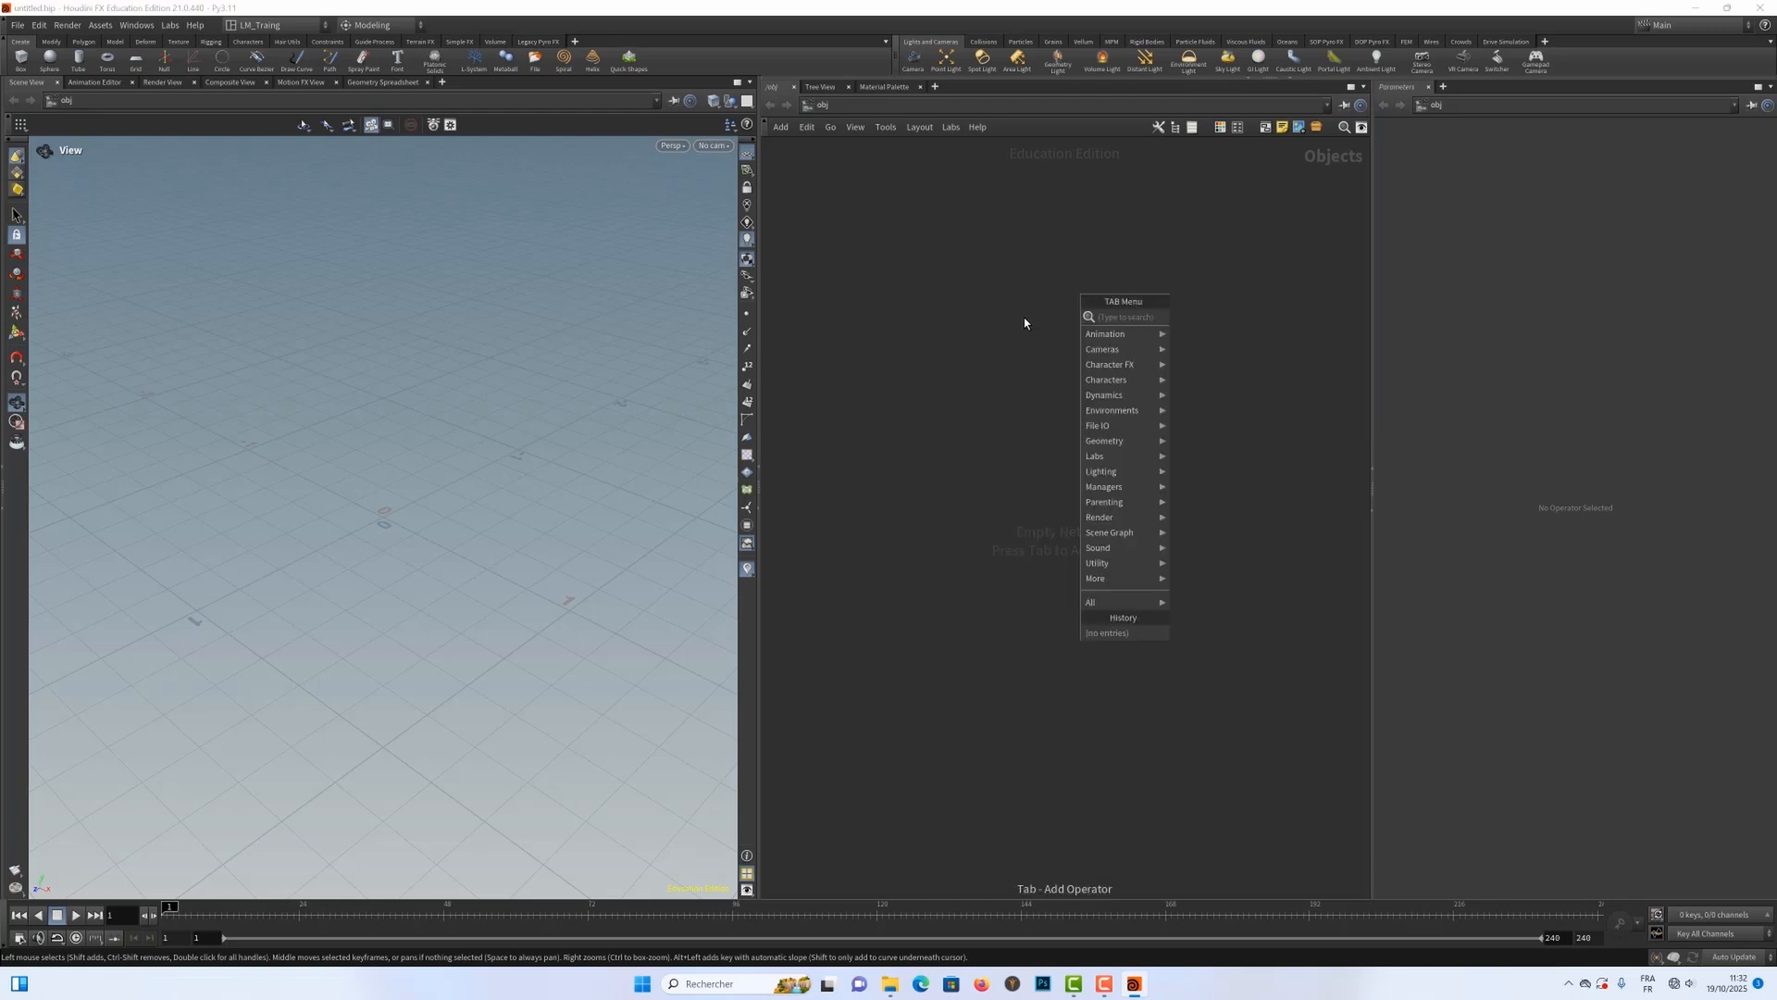
pyautogui.write('tes')
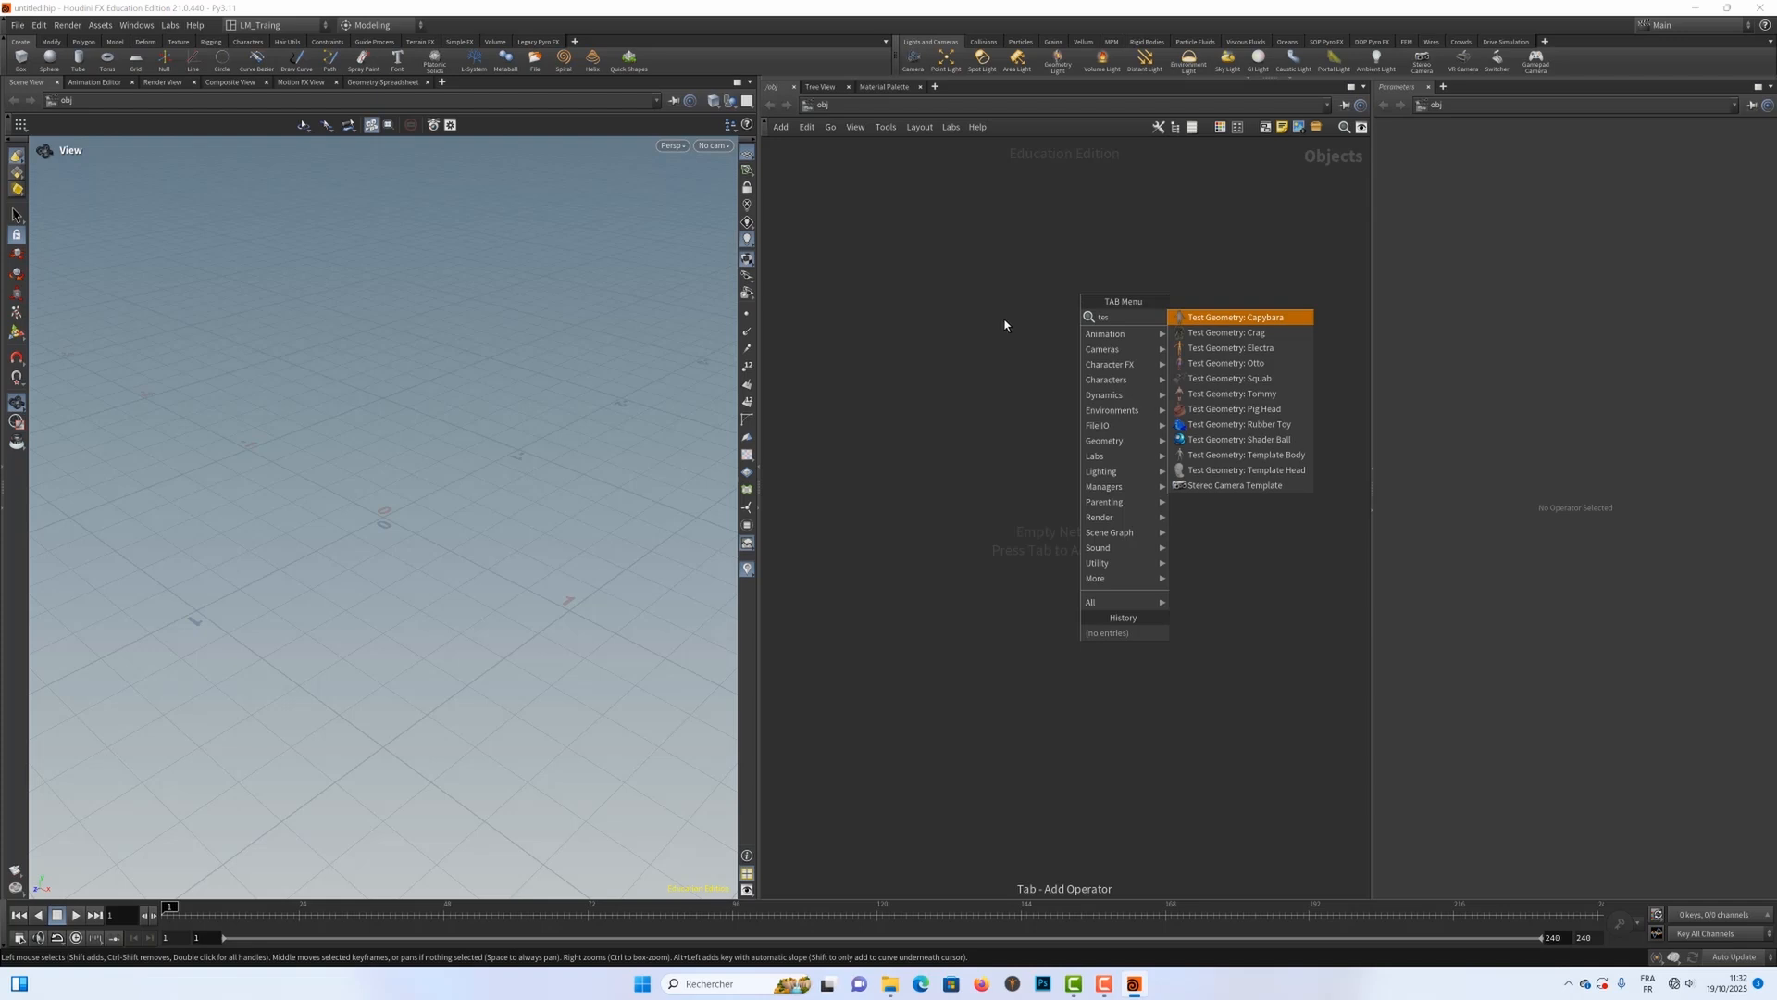
pyautogui.click(1213, 333)
pyautogui.click(1067, 325)
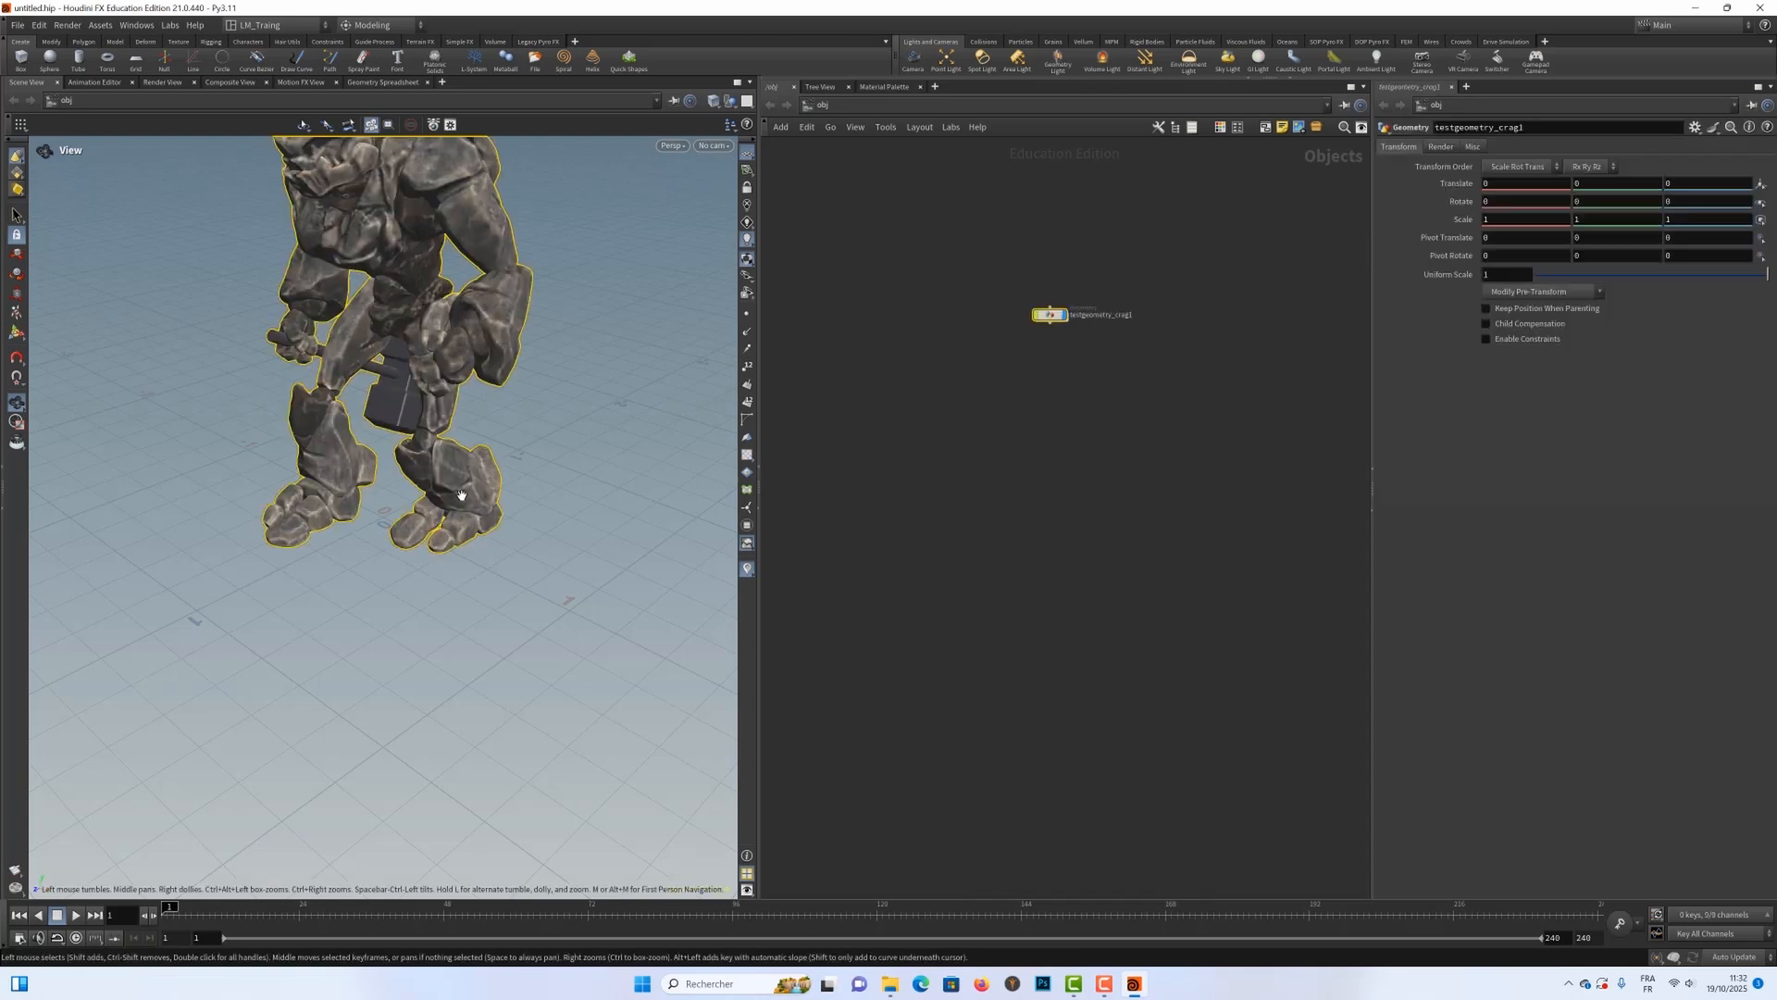
# Step: Inspect the whole Crag character, preview its animation, and return the timeline to frame 1
pyautogui.scroll(-5, 278, 447)
pyautogui.moveTo(306, 446); pyautogui.dragTo(393, 472, button='middle')
pyautogui.moveTo(424, 480); pyautogui.dragTo(374, 478)
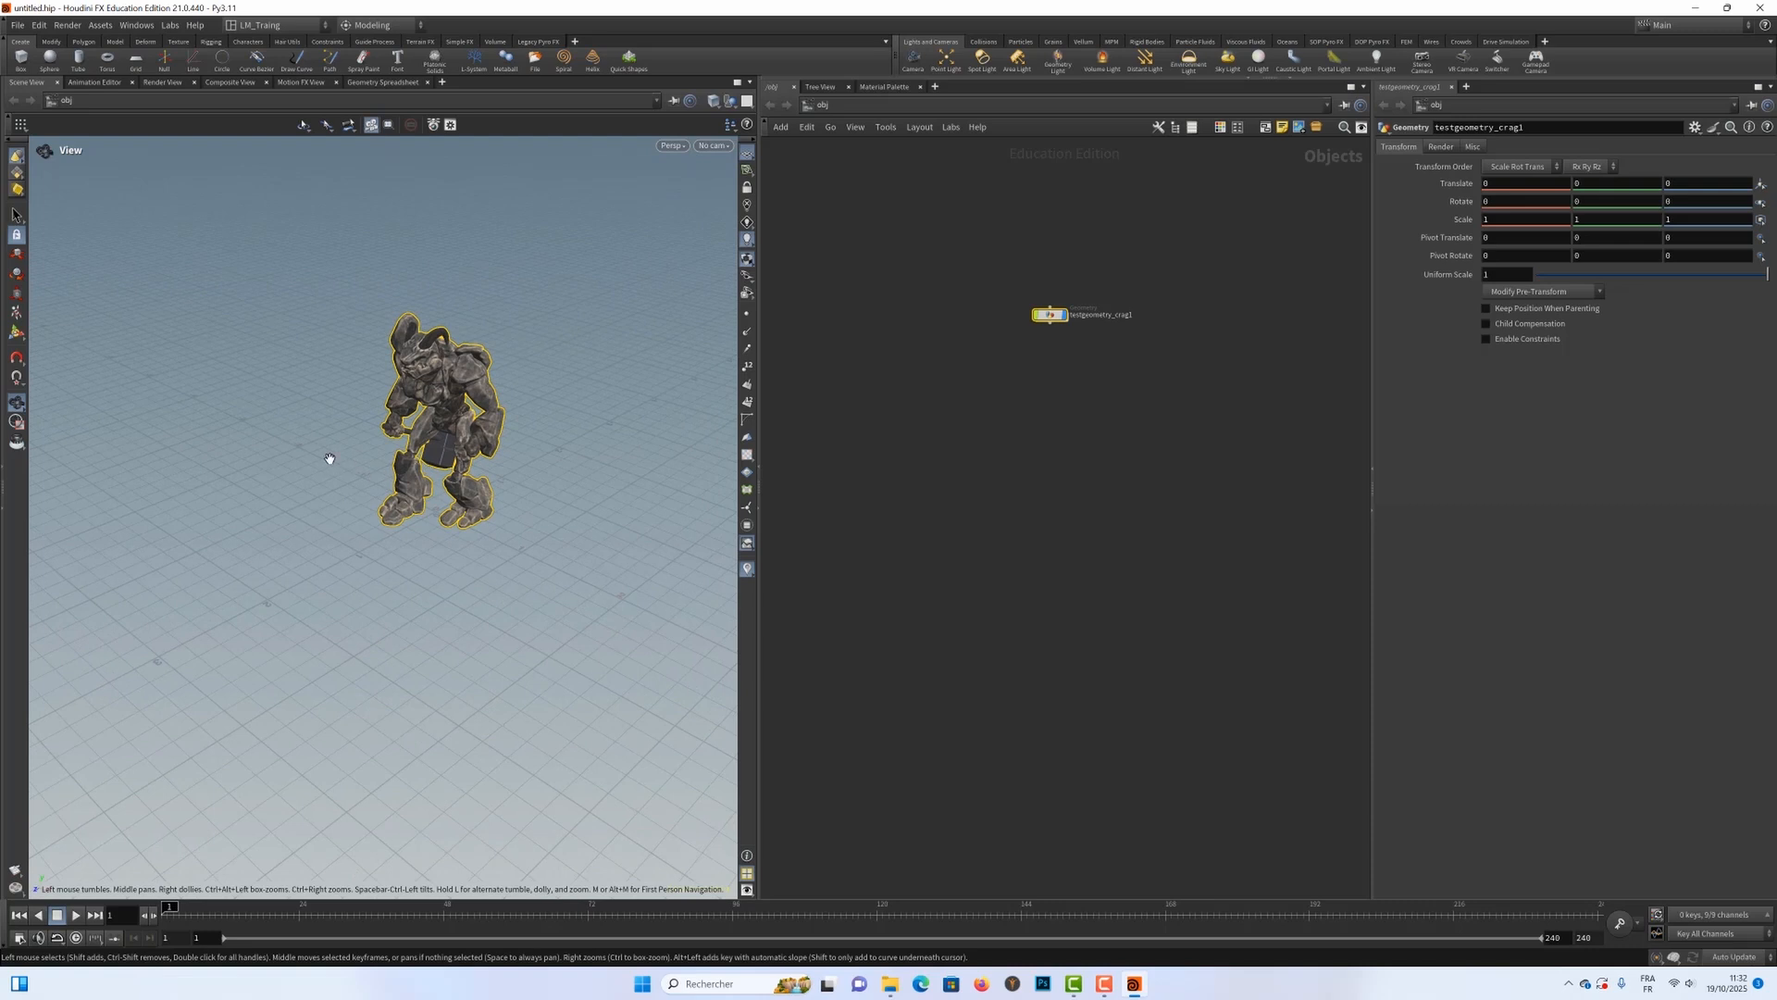
pyautogui.moveTo(416, 474)
pyautogui.mouseDown(button='right')
pyautogui.moveTo(272, 466)
pyautogui.moveTo(532, 482)
pyautogui.moveTo(388, 481)
pyautogui.mouseUp(button='right')
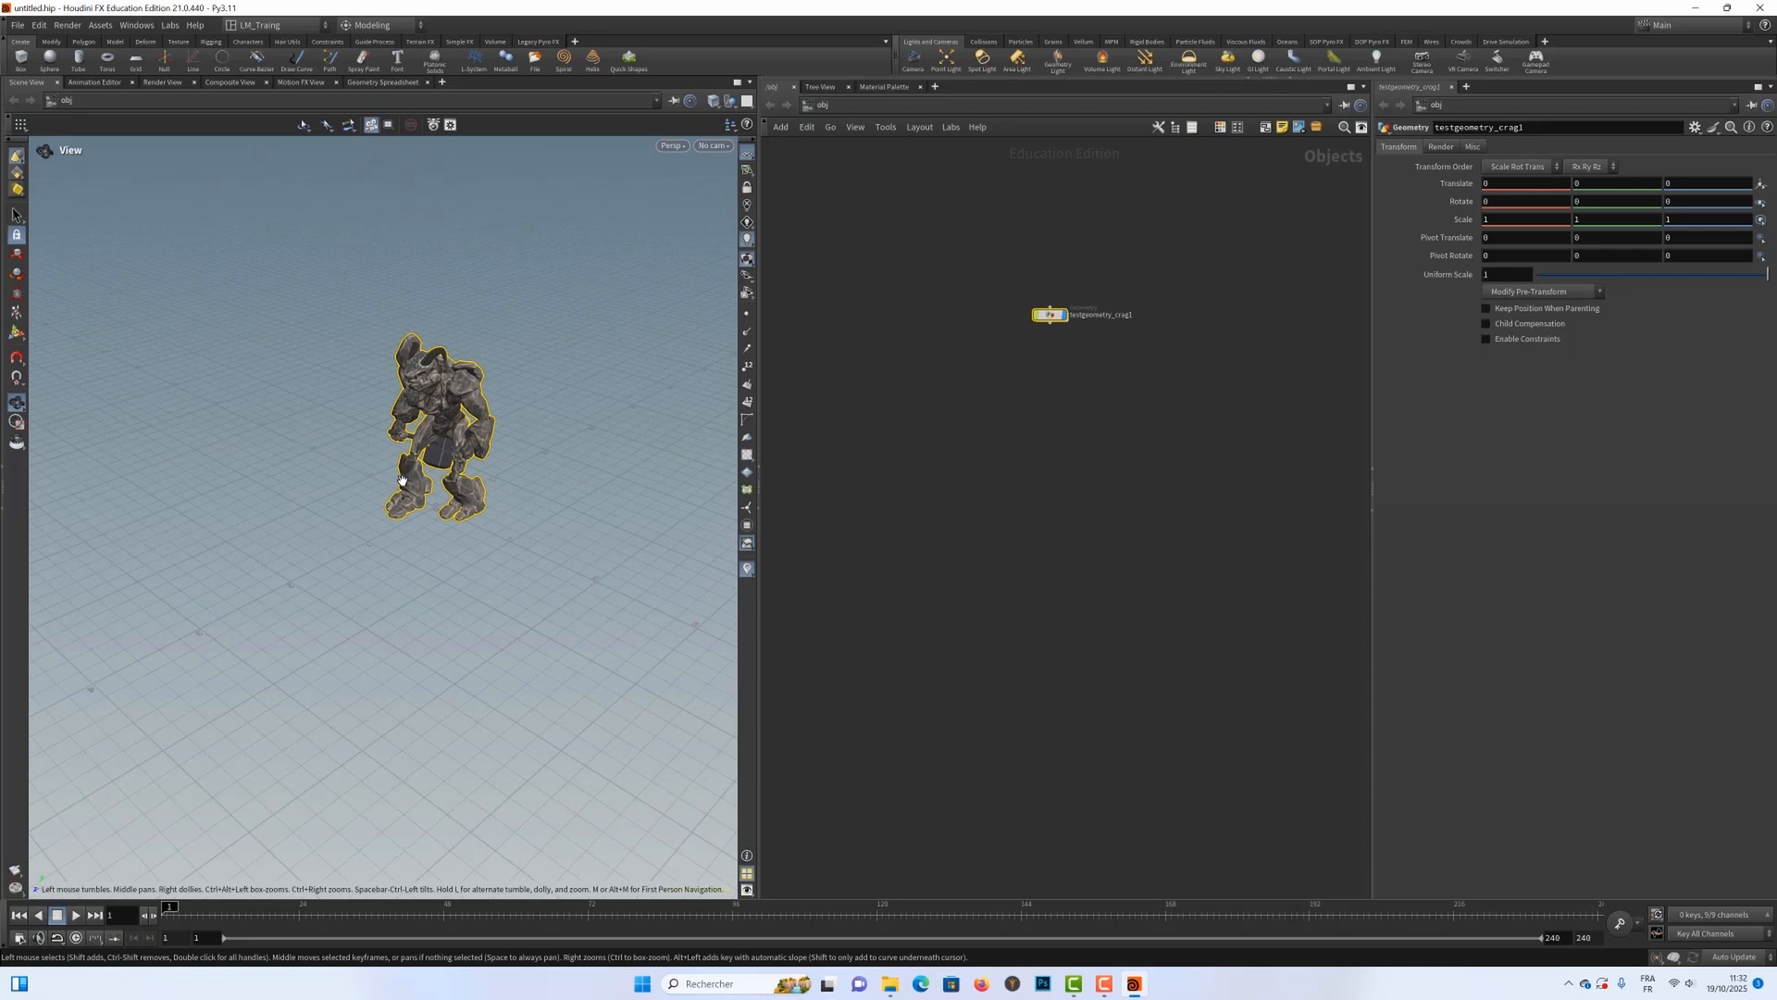
pyautogui.moveTo(400, 479)
pyautogui.mouseDown()
pyautogui.moveTo(414, 432)
pyautogui.moveTo(435, 472)
pyautogui.mouseUp()
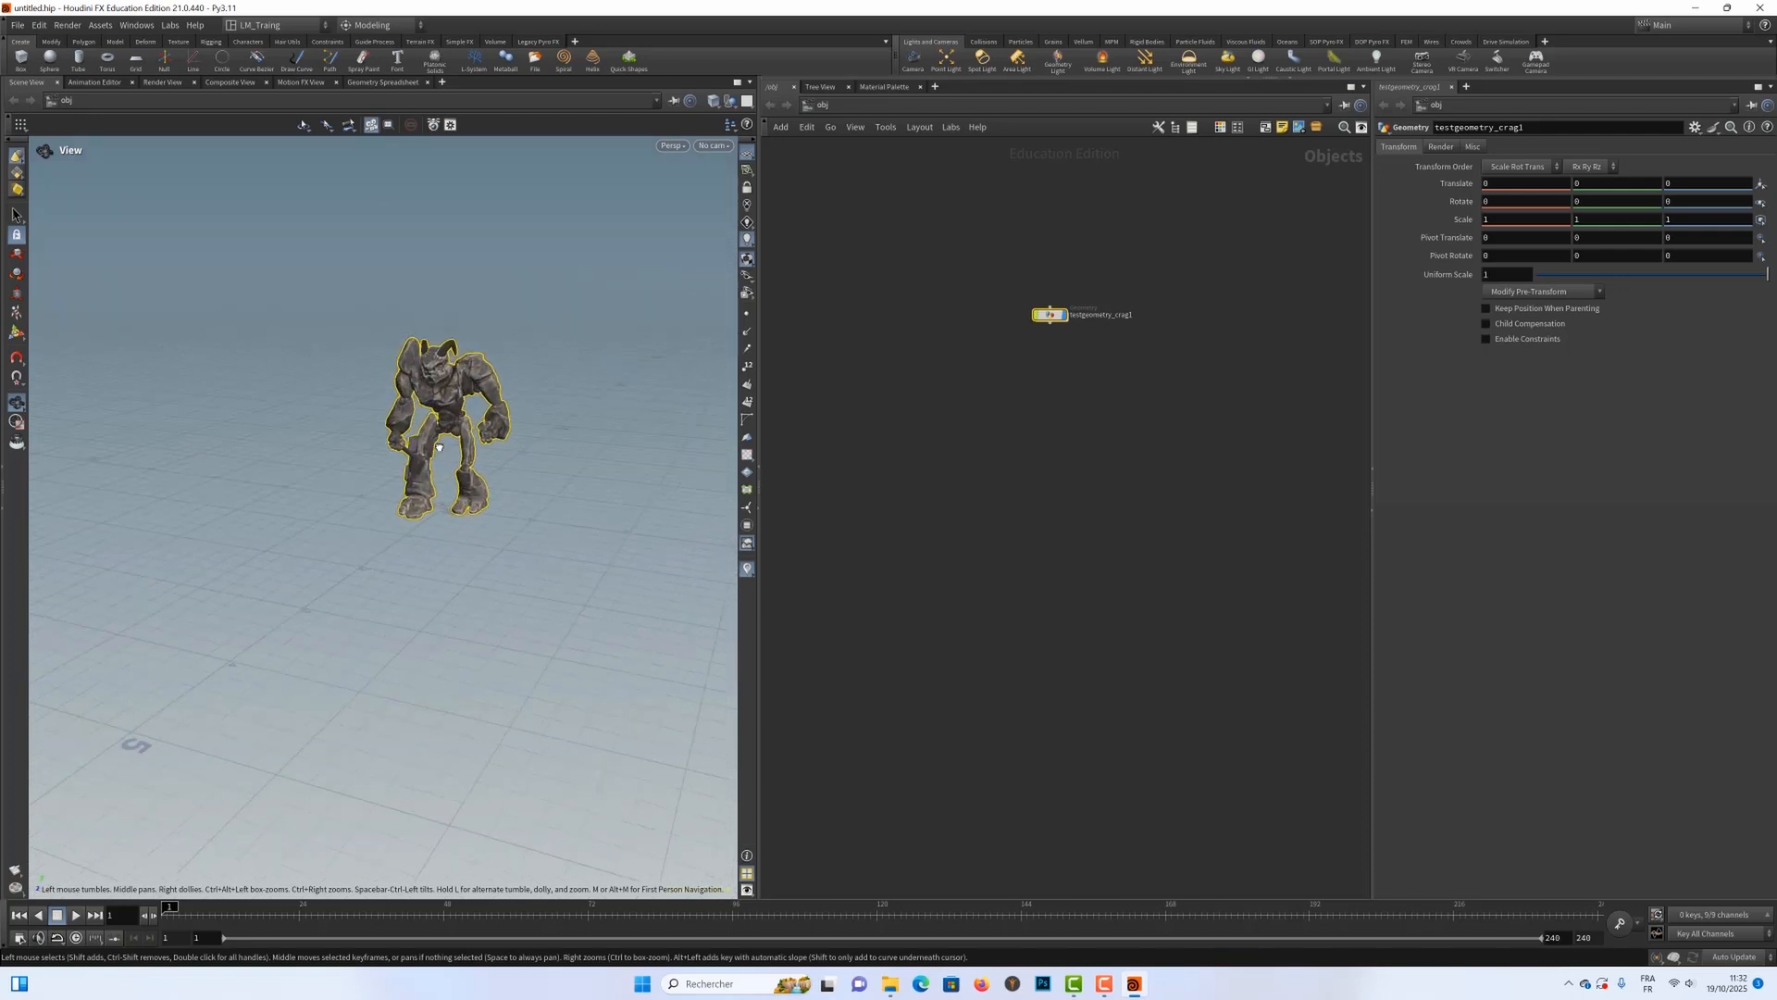
pyautogui.moveTo(437, 476); pyautogui.dragTo(463, 561)
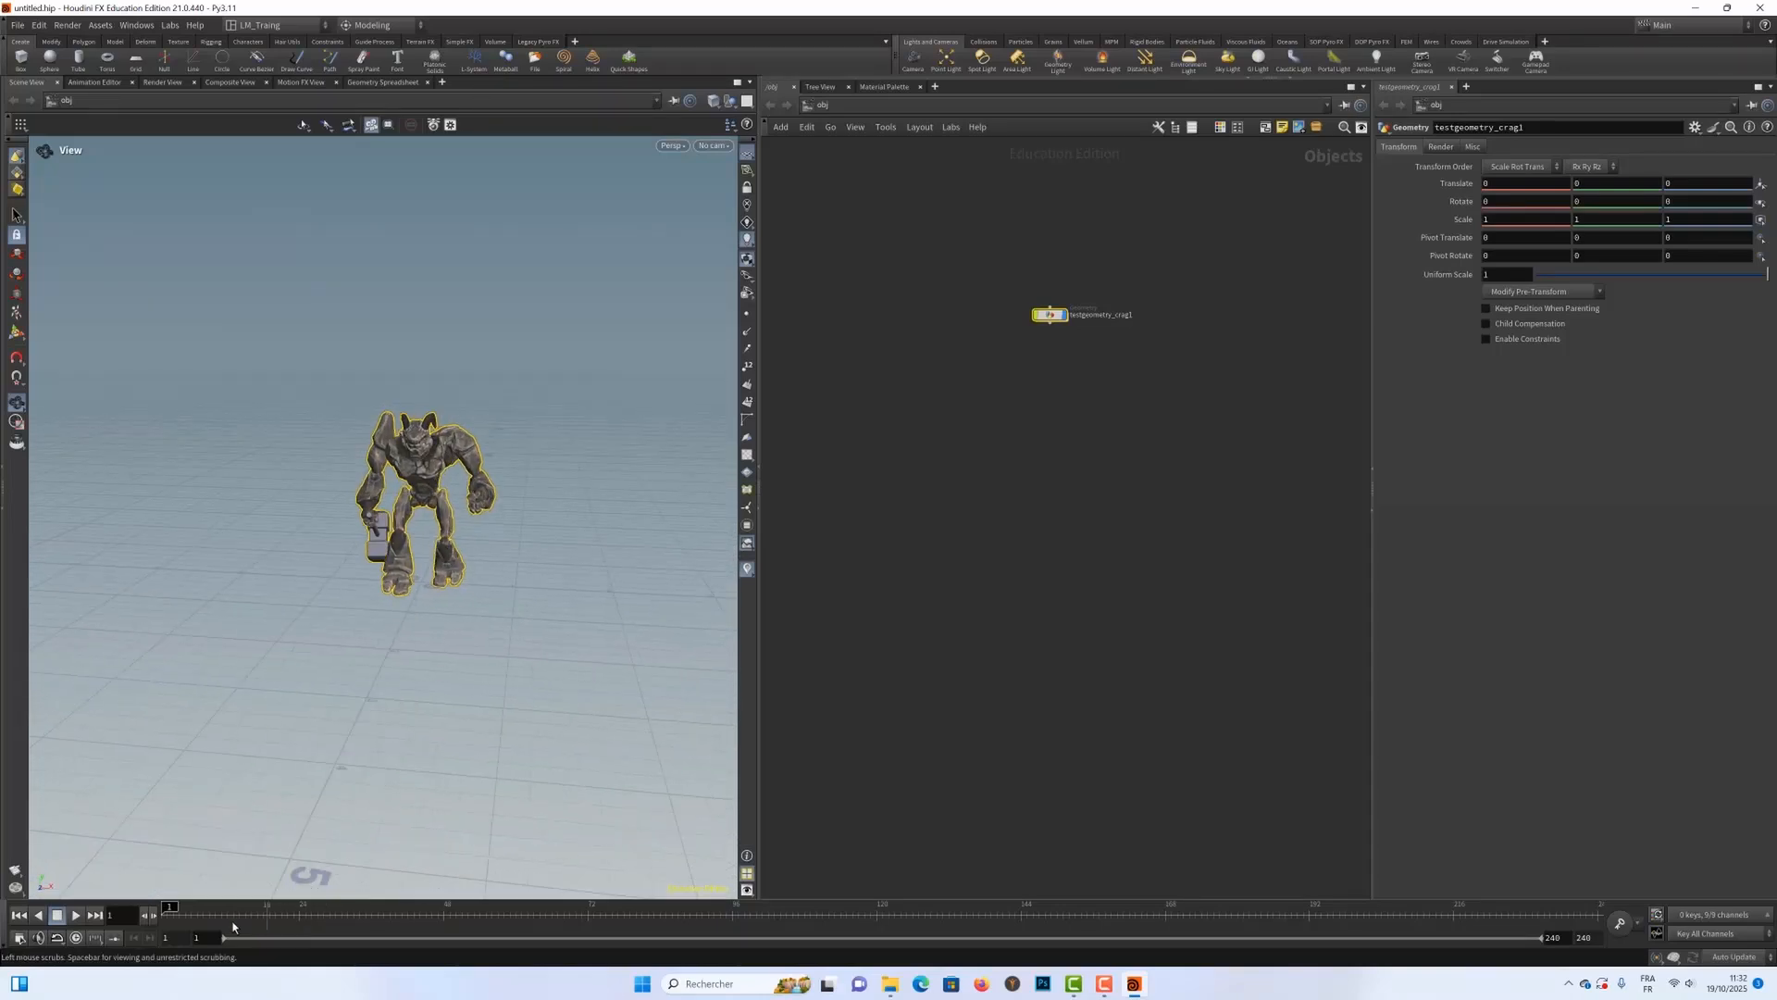
pyautogui.click(74, 915)
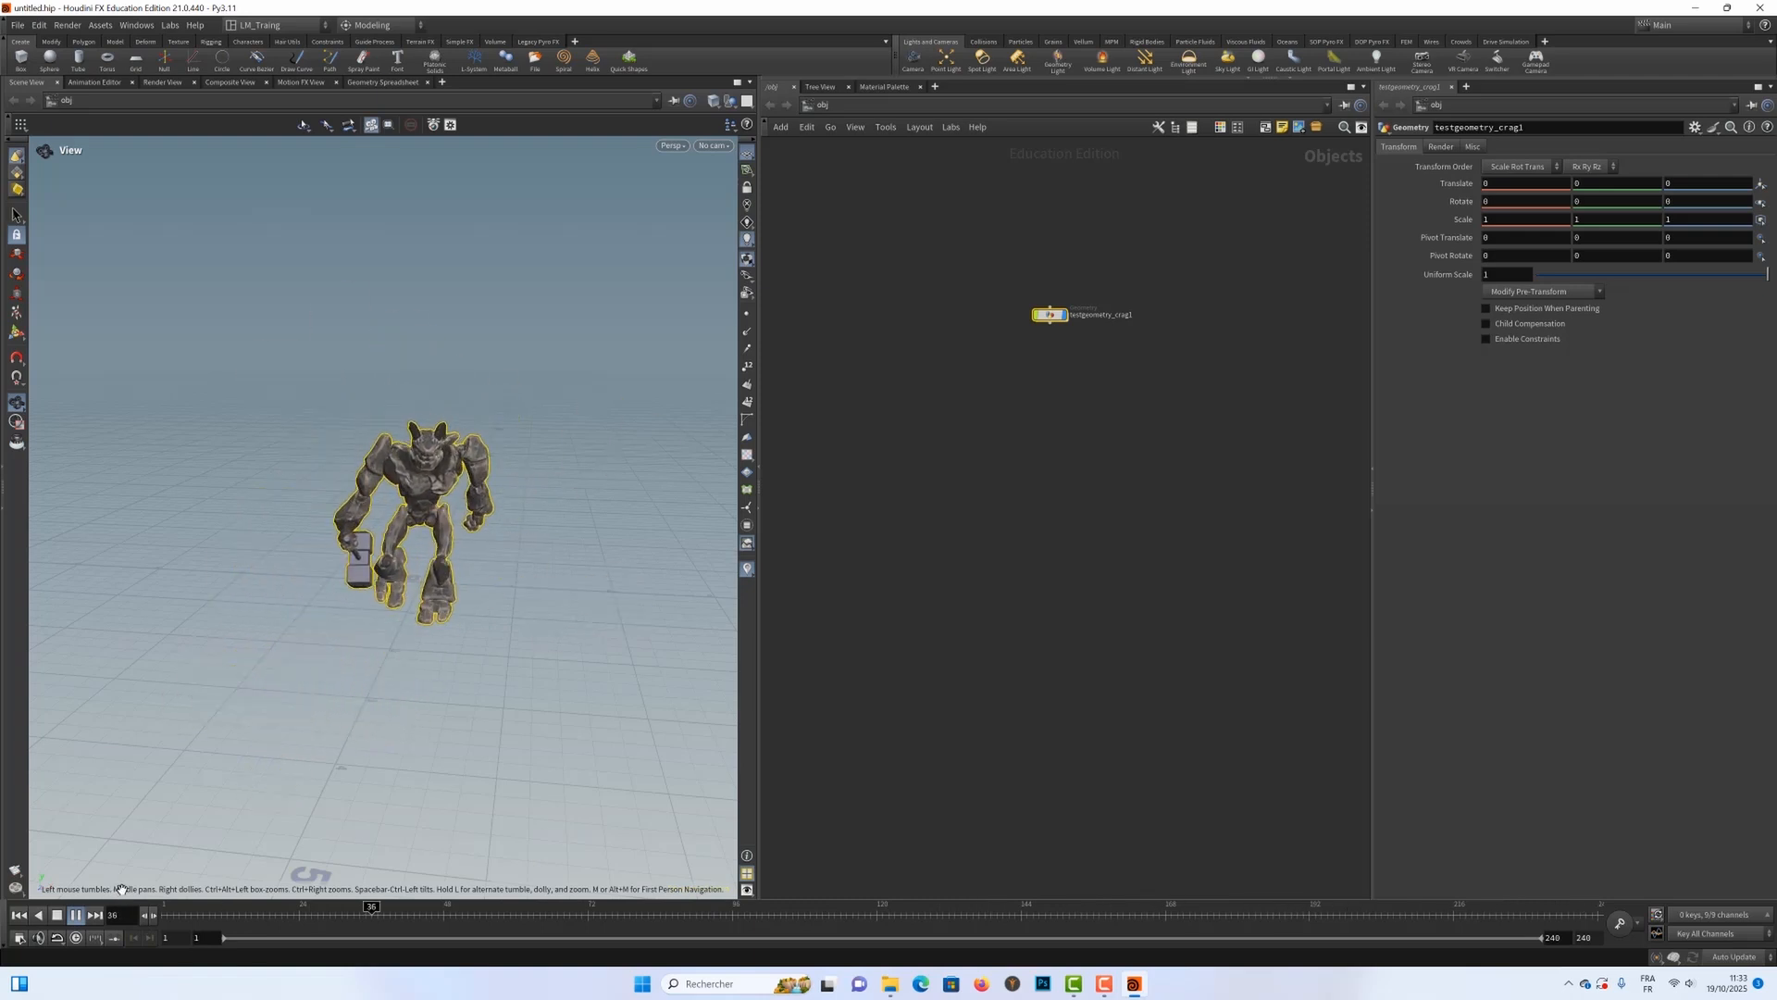
pyautogui.click(76, 916)
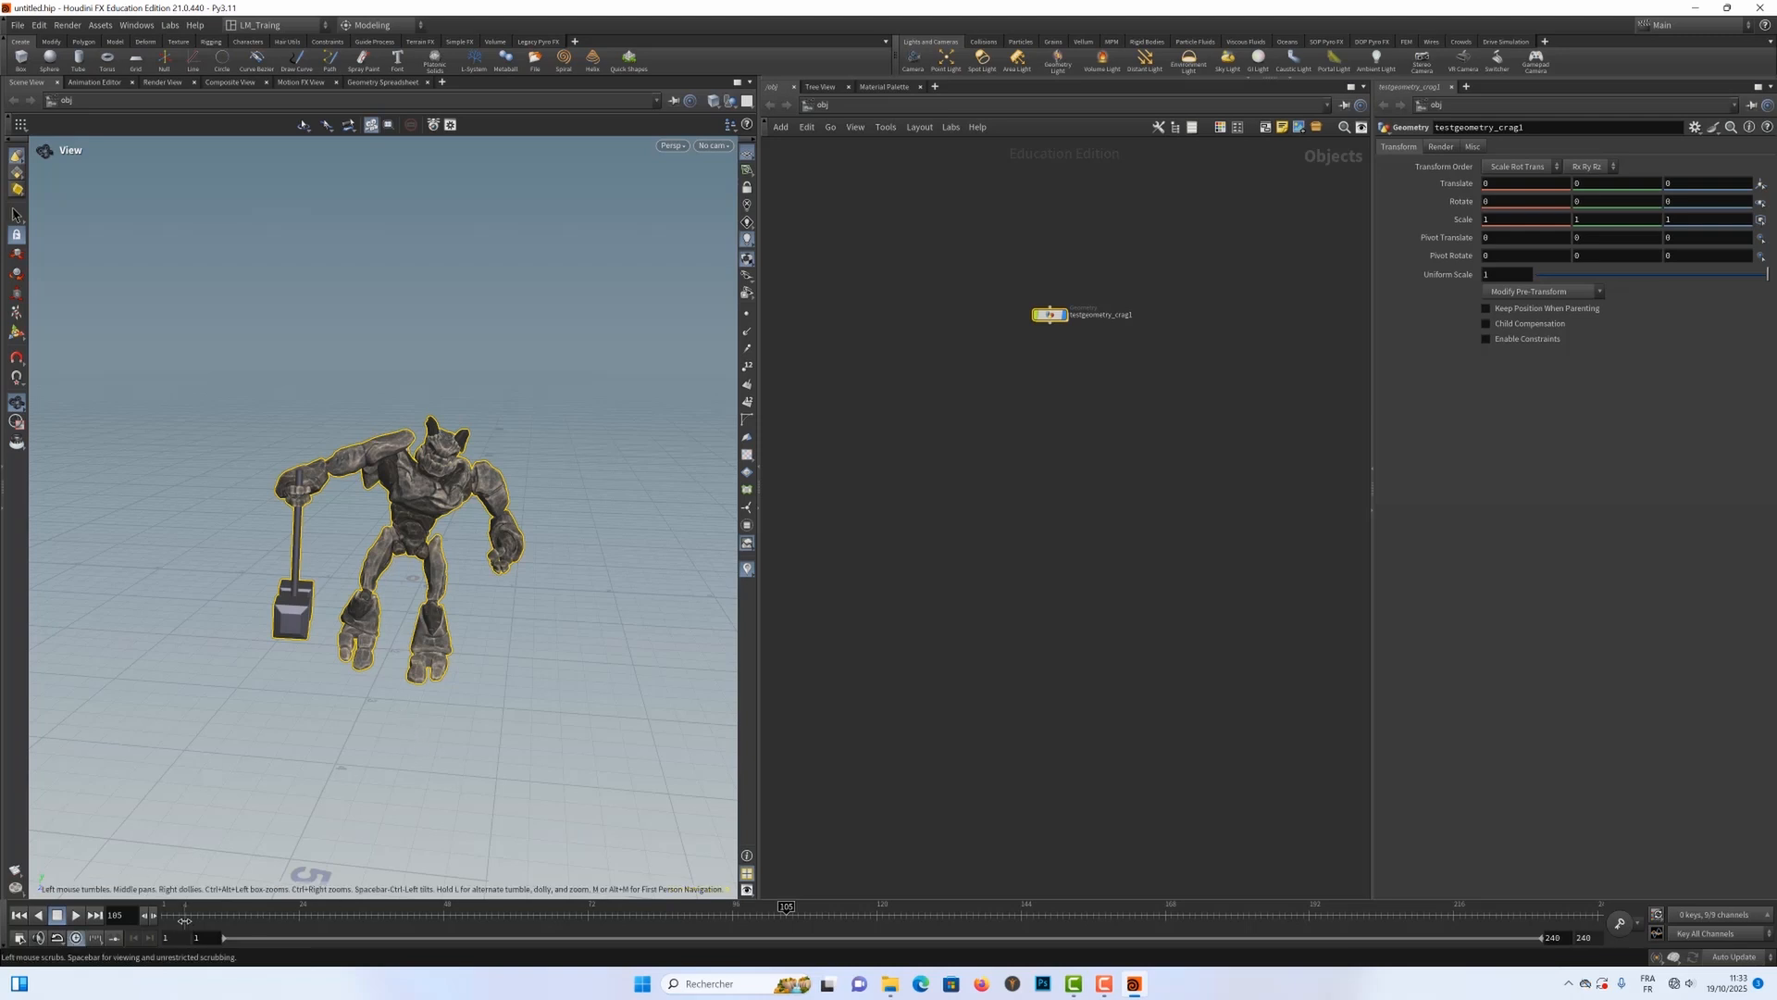
pyautogui.moveTo(179, 911); pyautogui.dragTo(160, 911)
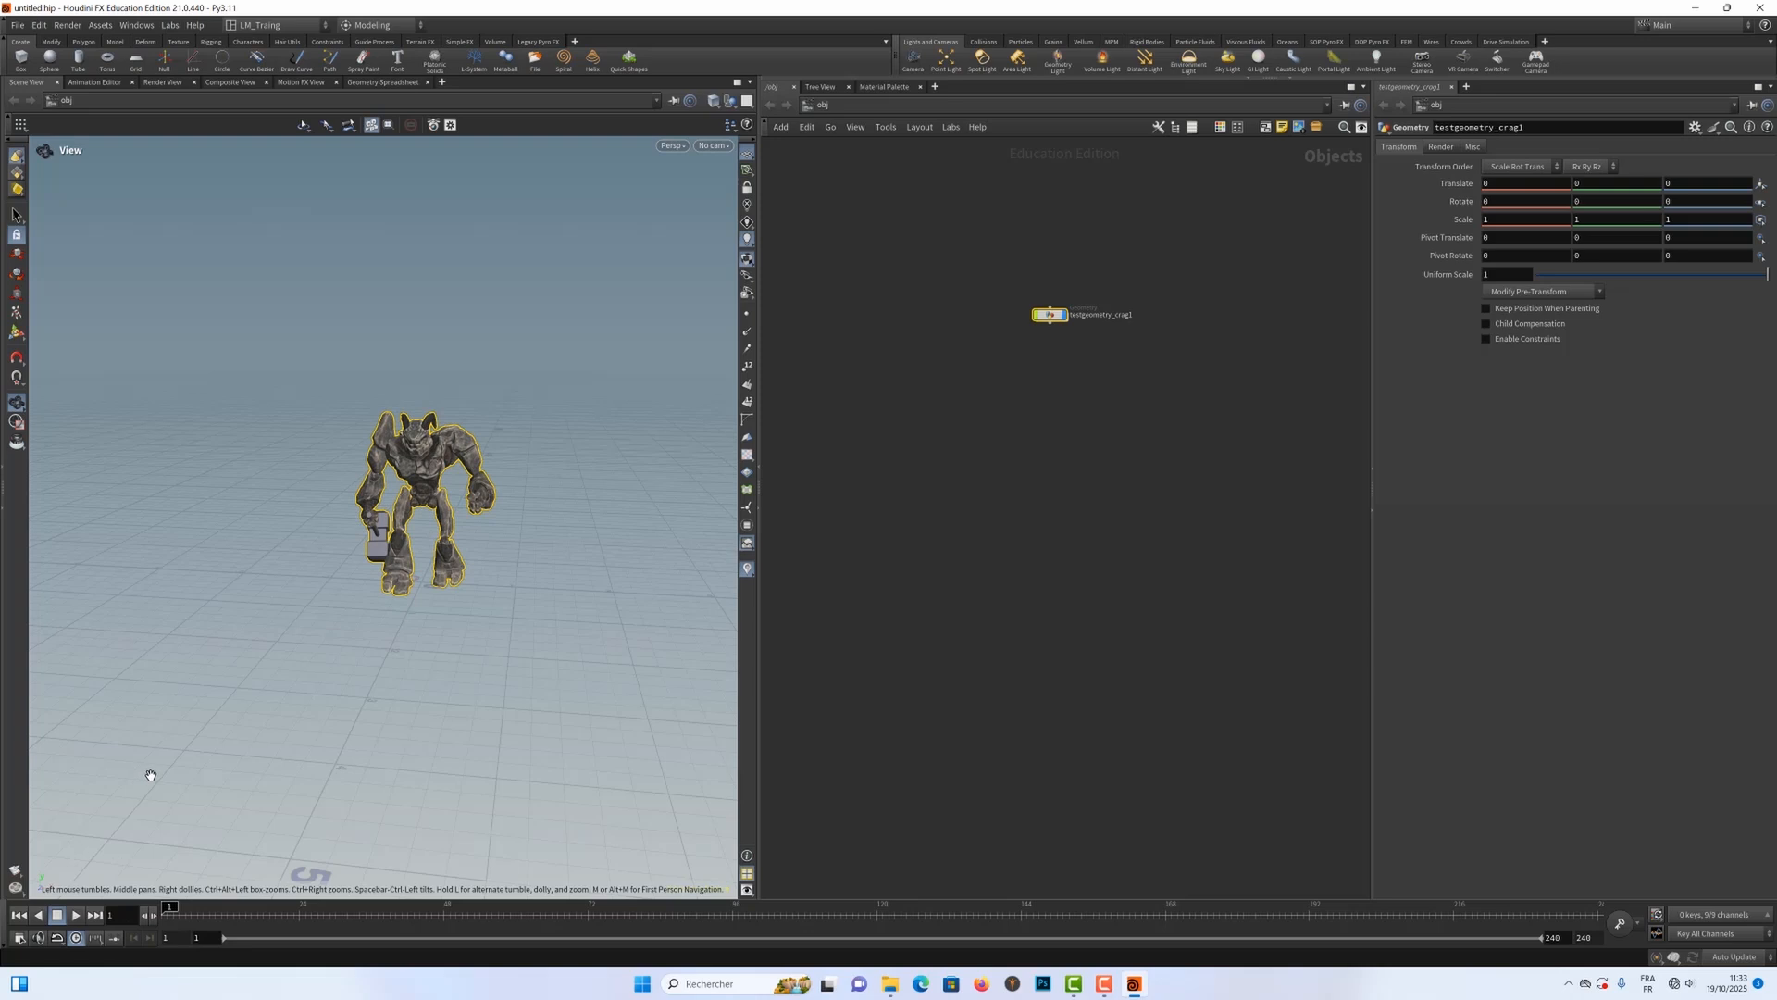
# Step: Replay the Crag animation, stop it partway, and rewind to the first frame
pyautogui.press('Up')
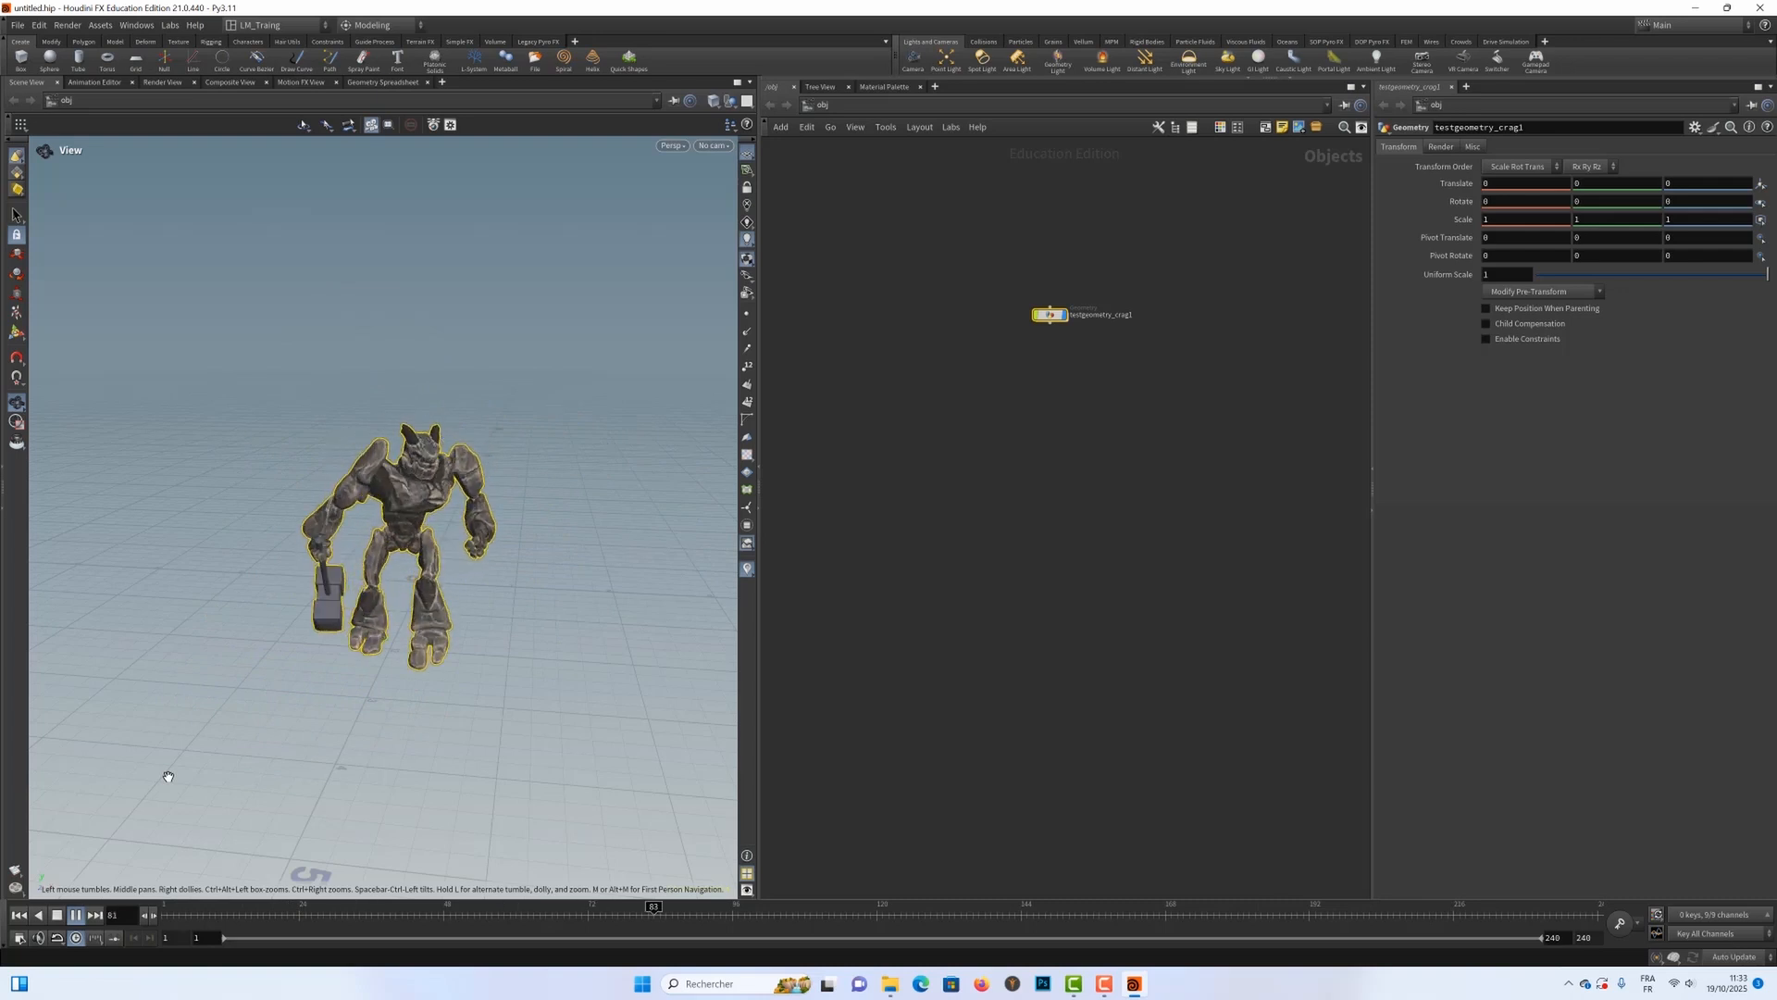
pyautogui.press('Up')
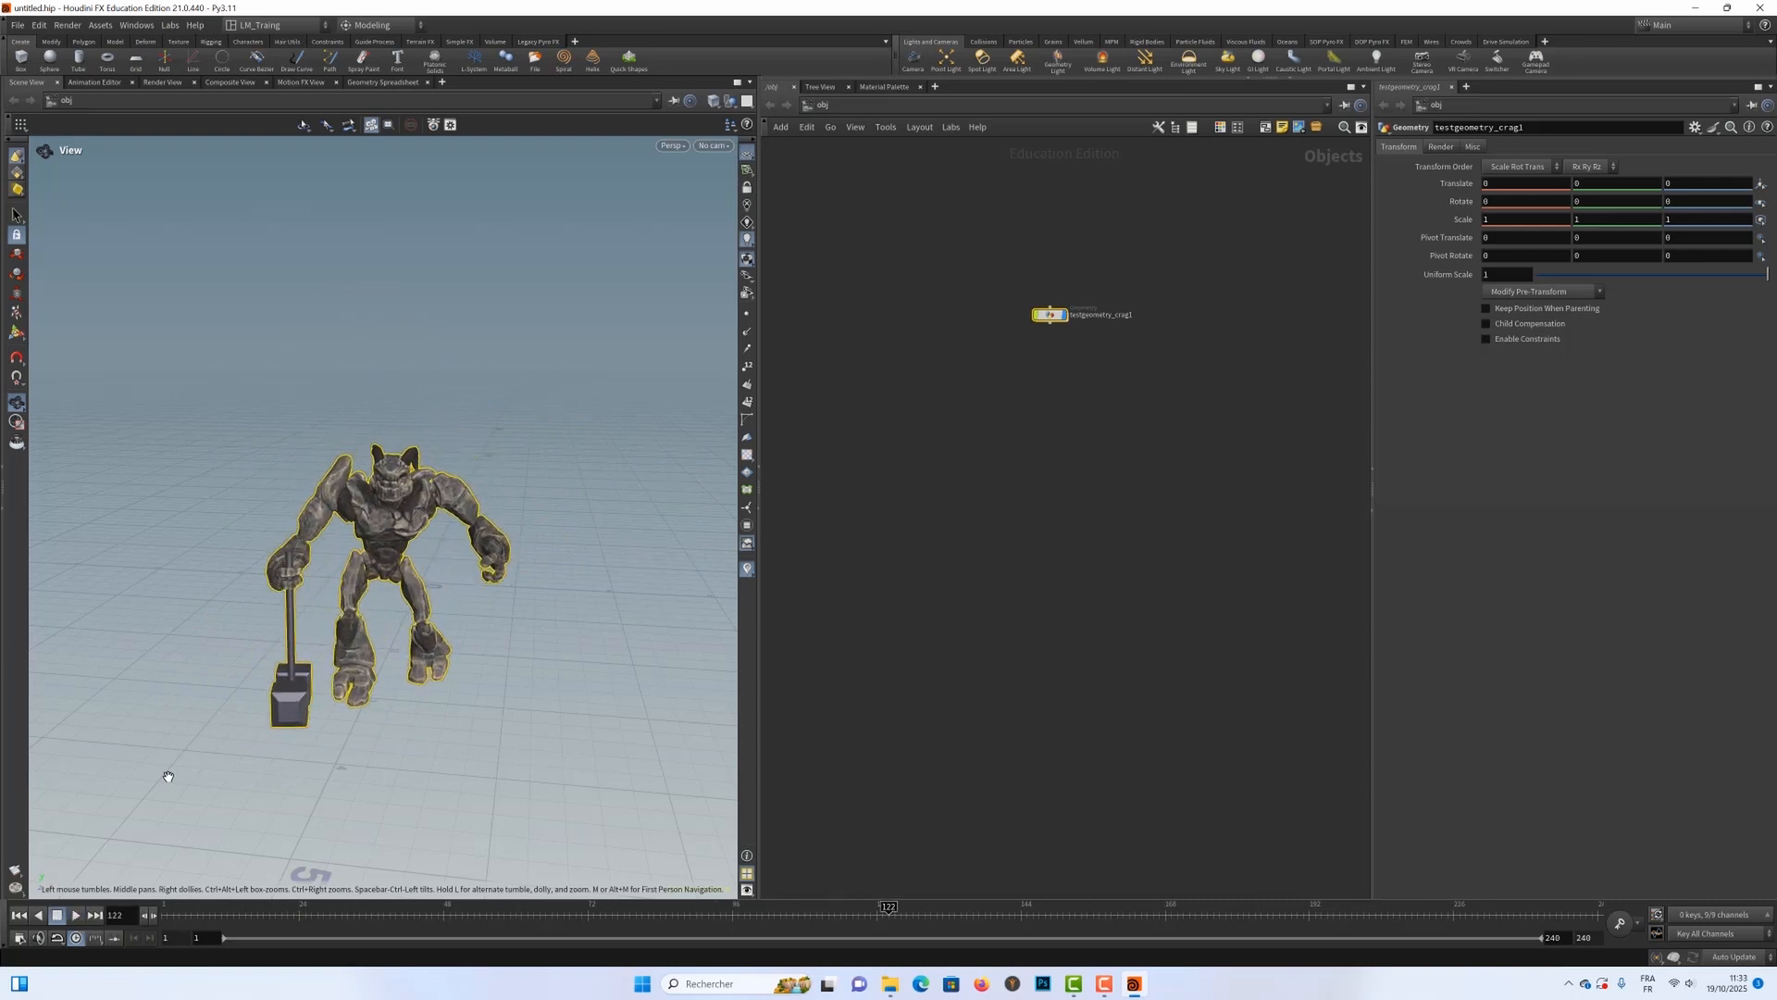
pyautogui.hotkey('ctrl', 'Up')
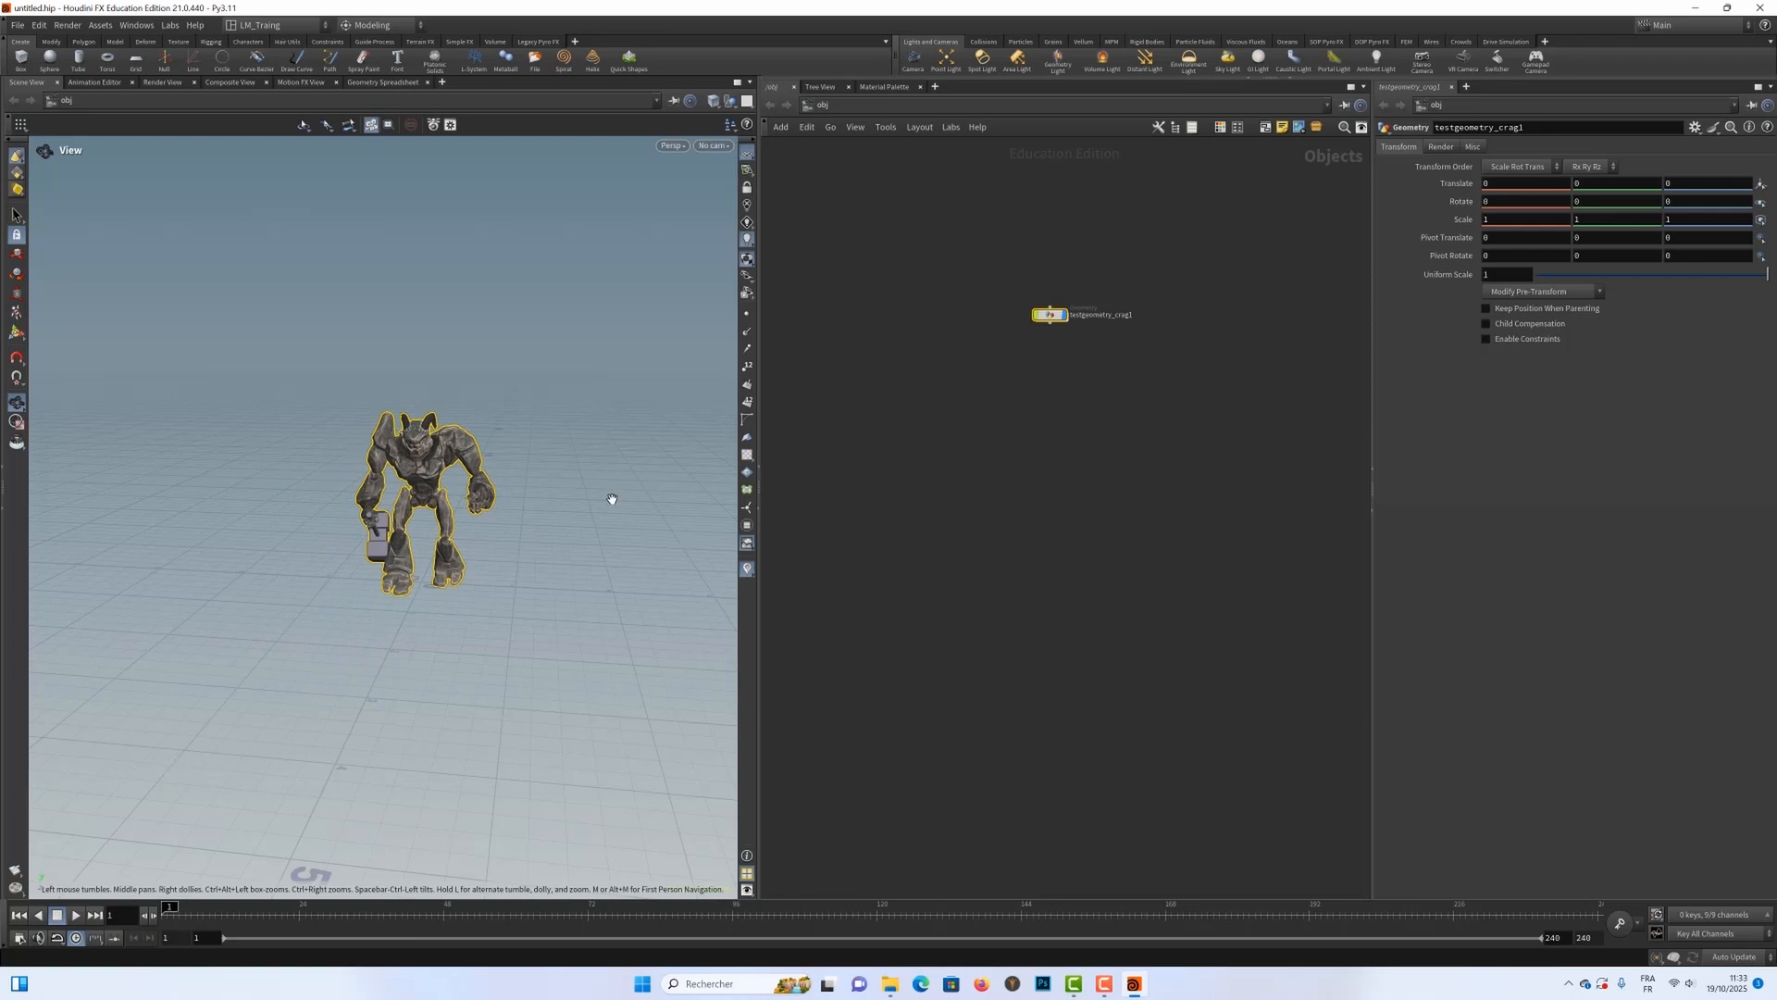
# Step: Add a Box object below the Crag node and rename it Grain_Prim
pyautogui.click(981, 472)
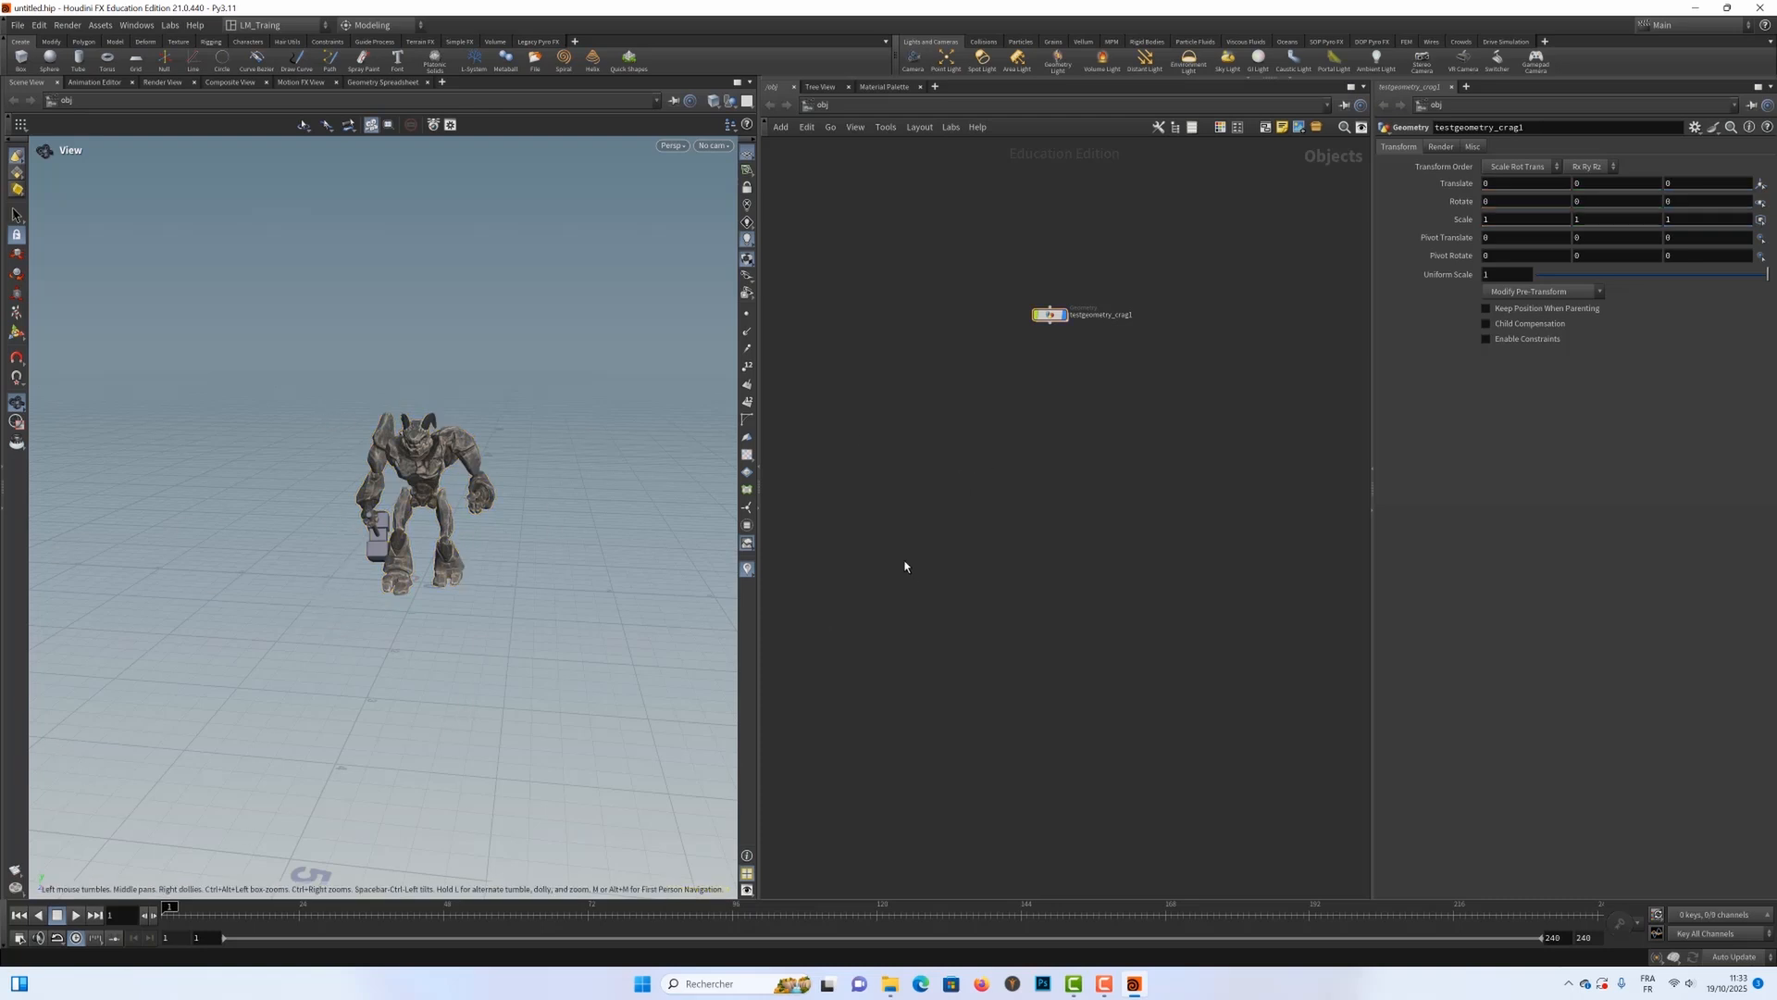
pyautogui.press('Tab')
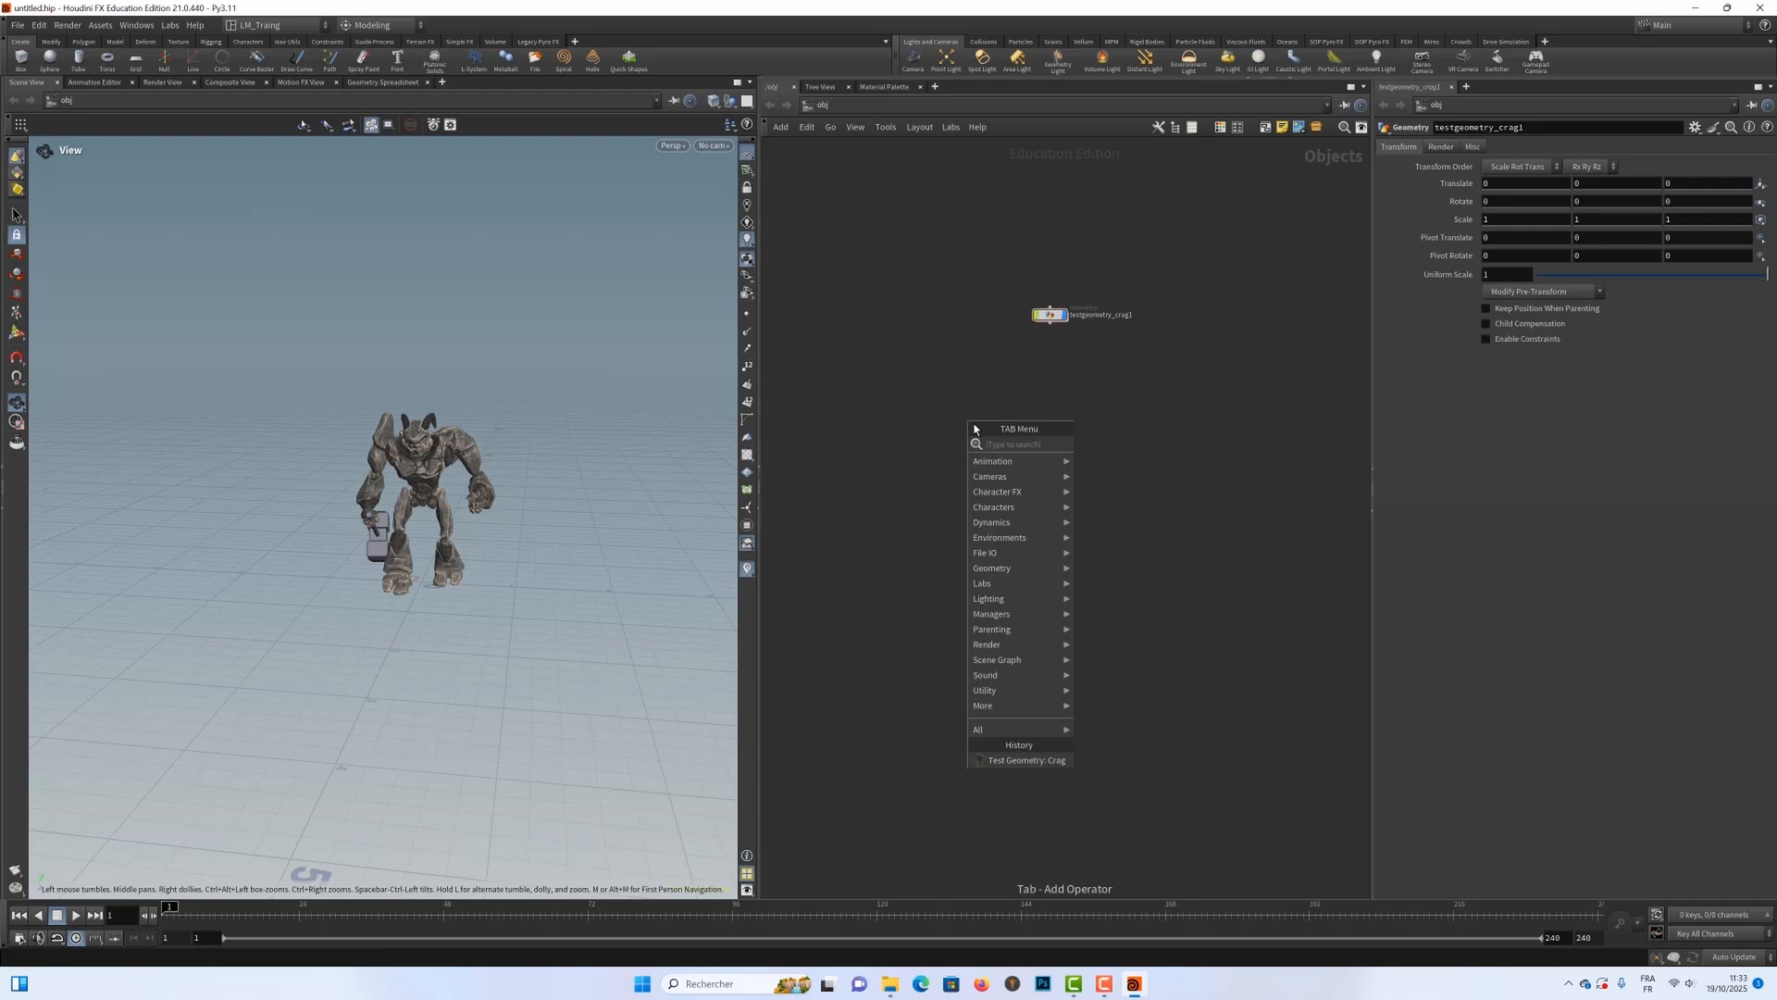
pyautogui.write('bo')
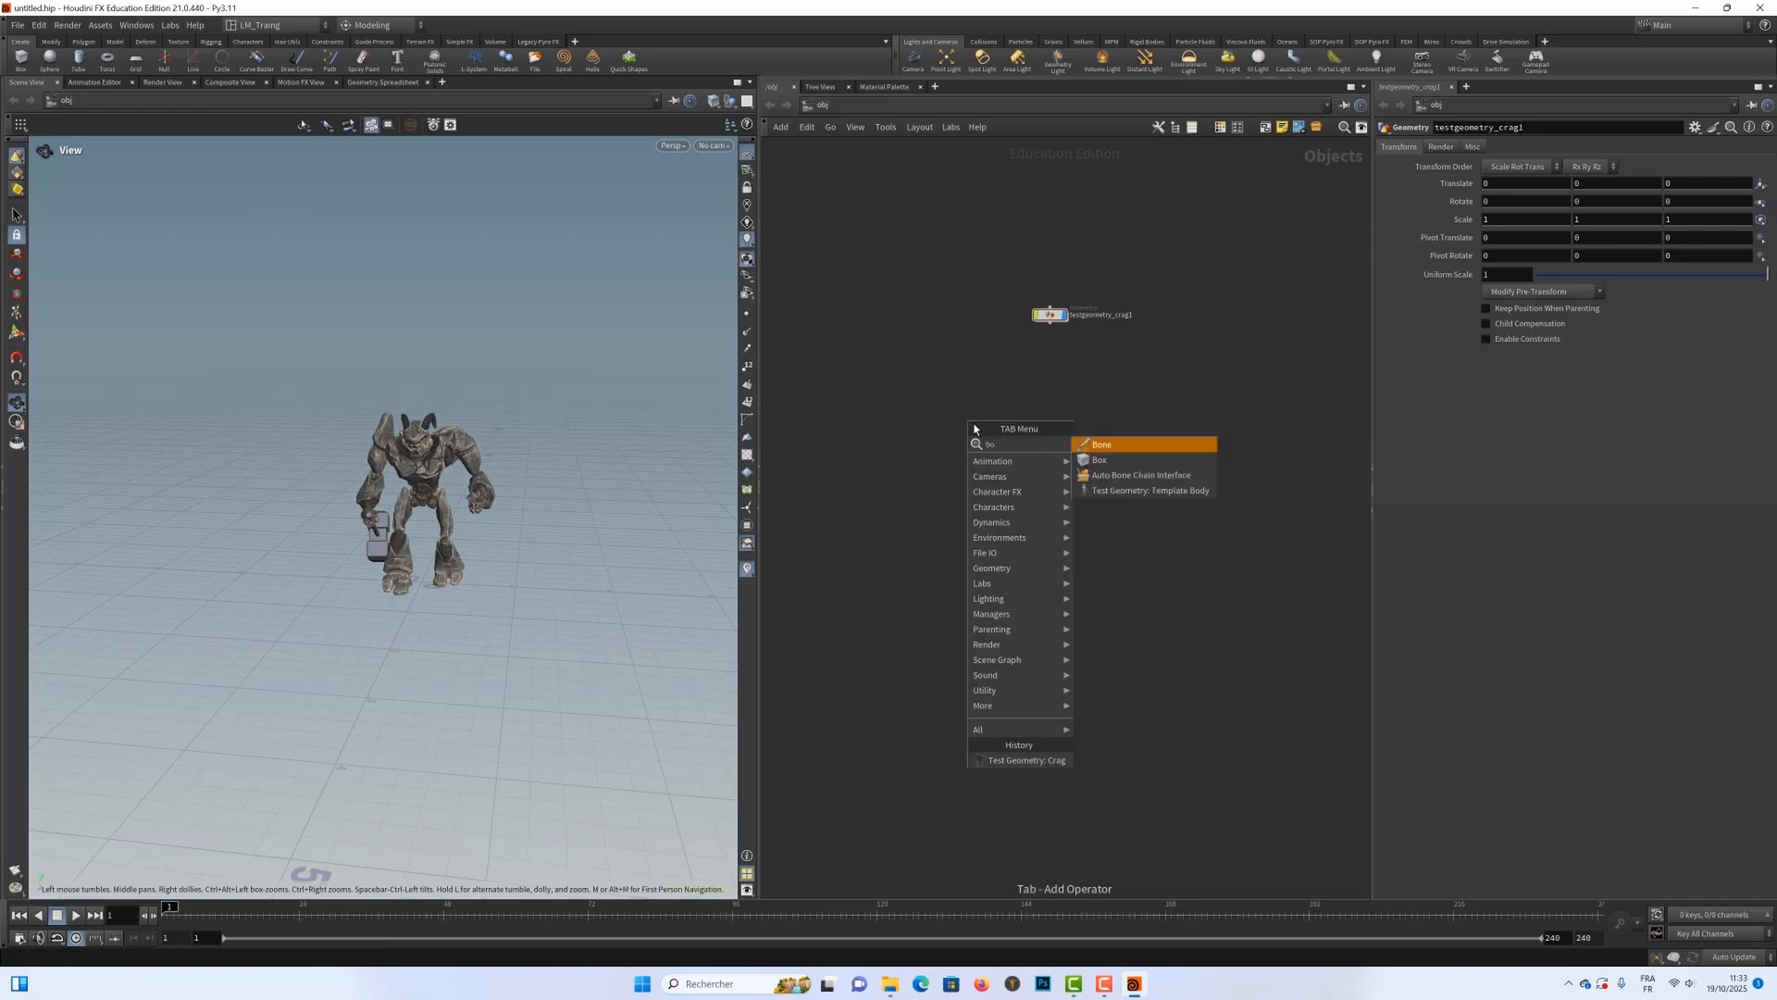
pyautogui.press('Down')
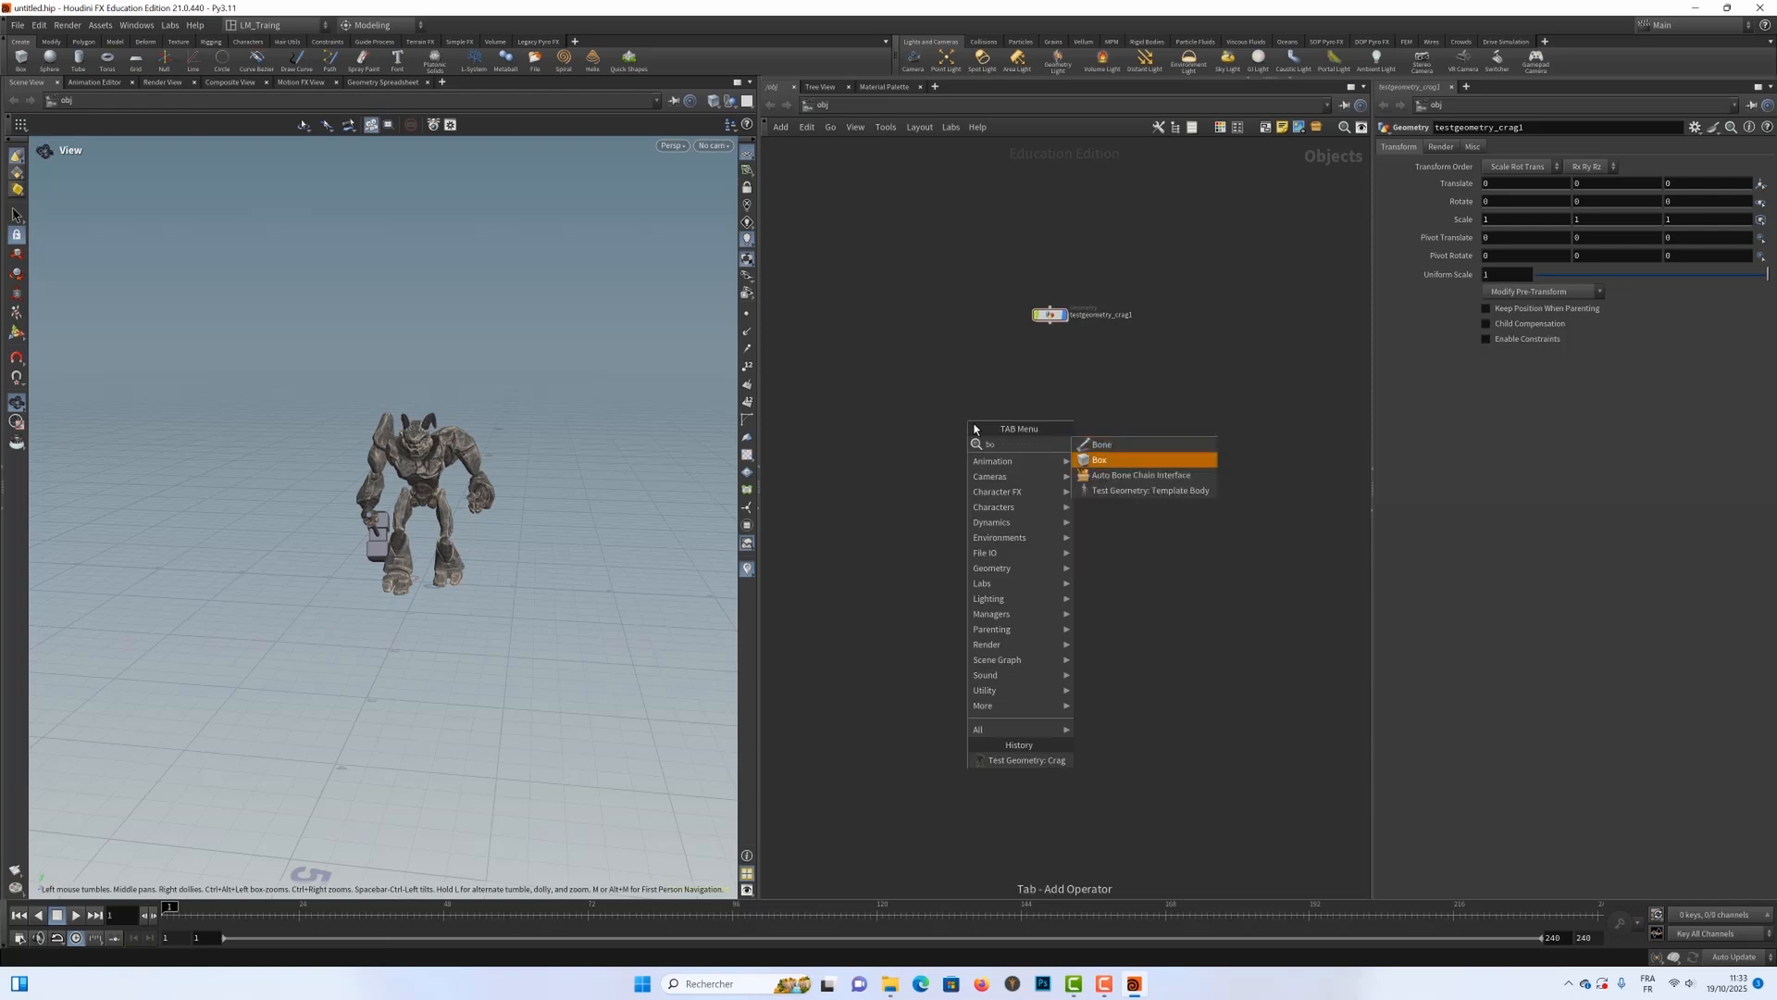
pyautogui.press('Return')
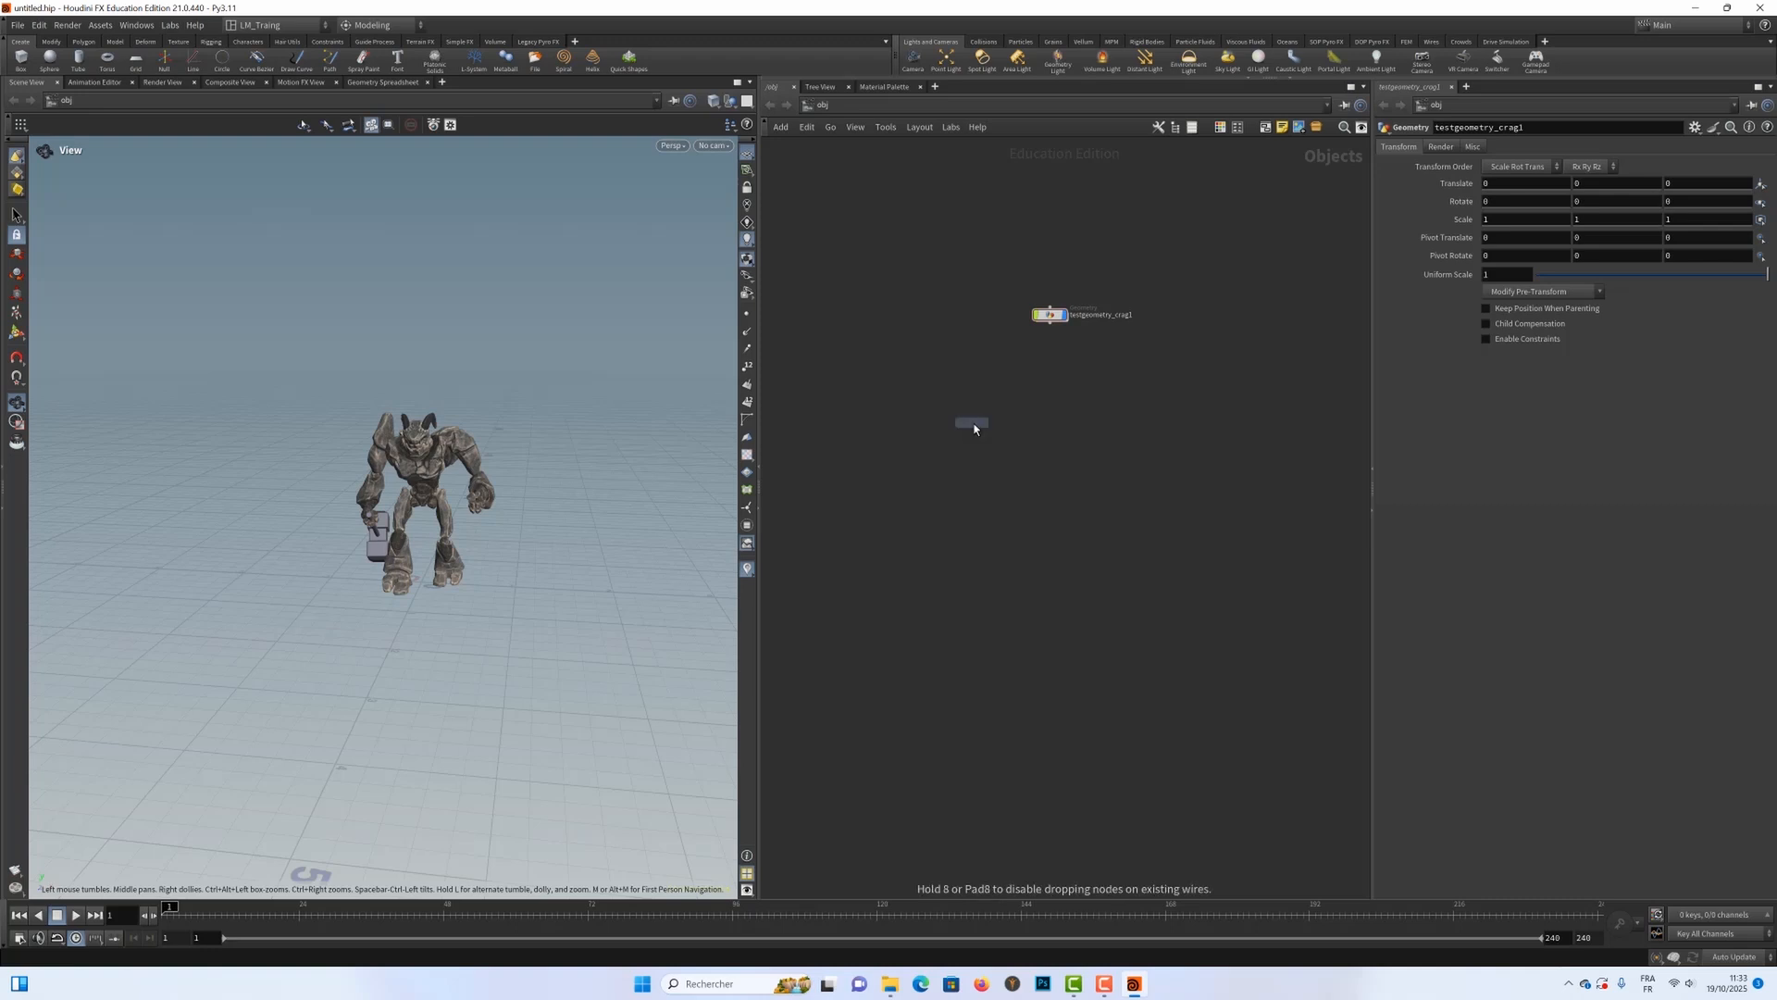
pyautogui.click(1052, 355)
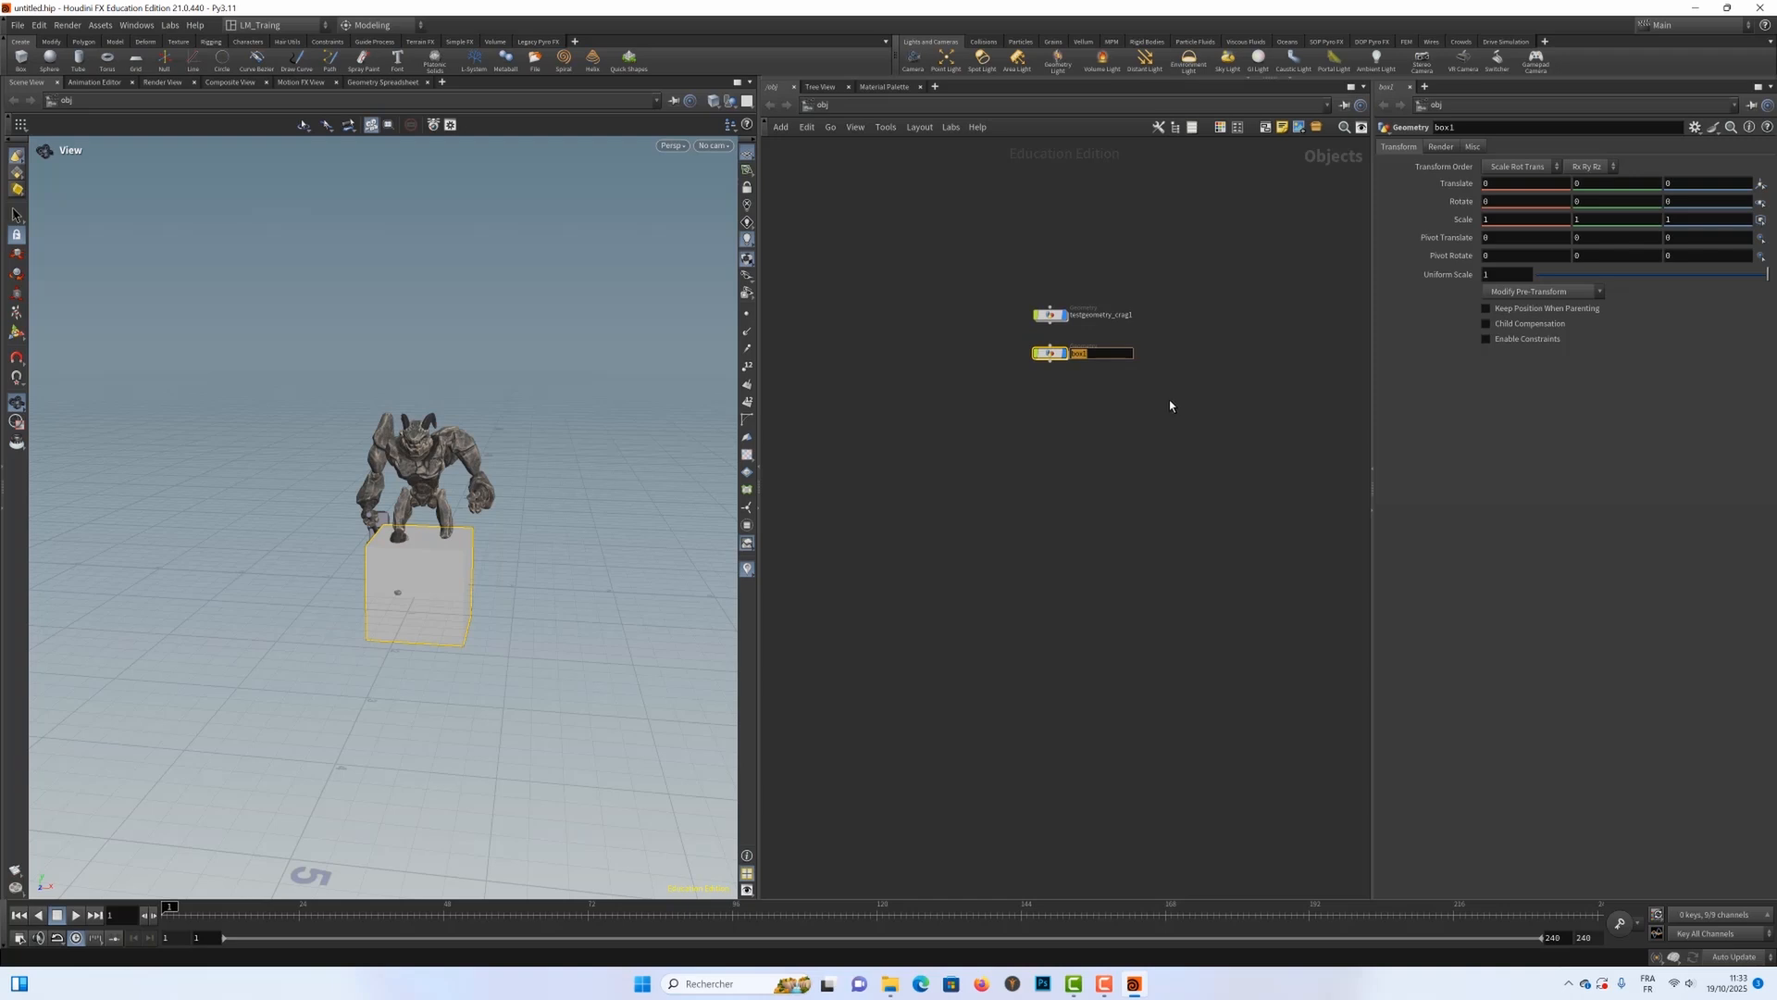
pyautogui.write('Grain_Prim')
pyautogui.press('Return')
# Step: Inside Grain_Prim, set the box's Center Y to 0.5 so it rests on the ground plane
pyautogui.doubleClick(1049, 354)
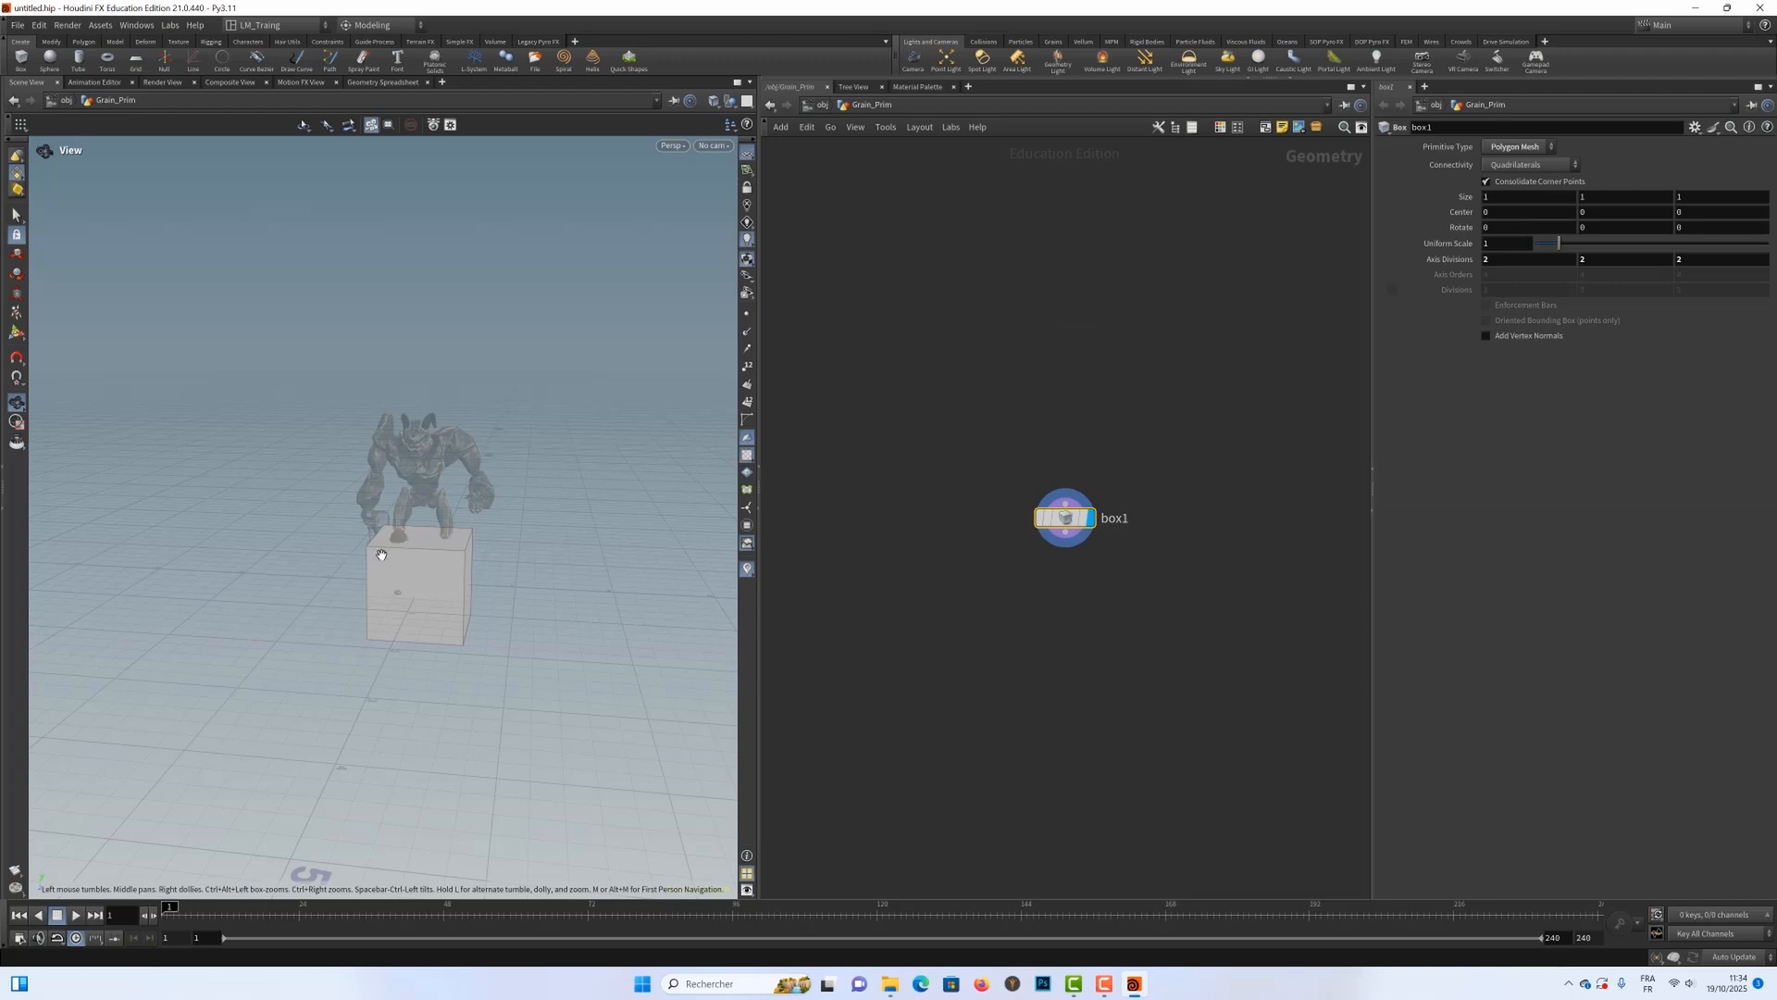
pyautogui.moveTo(381, 553); pyautogui.dragTo(253, 523)
pyautogui.moveTo(375, 555); pyautogui.dragTo(514, 518, button='right')
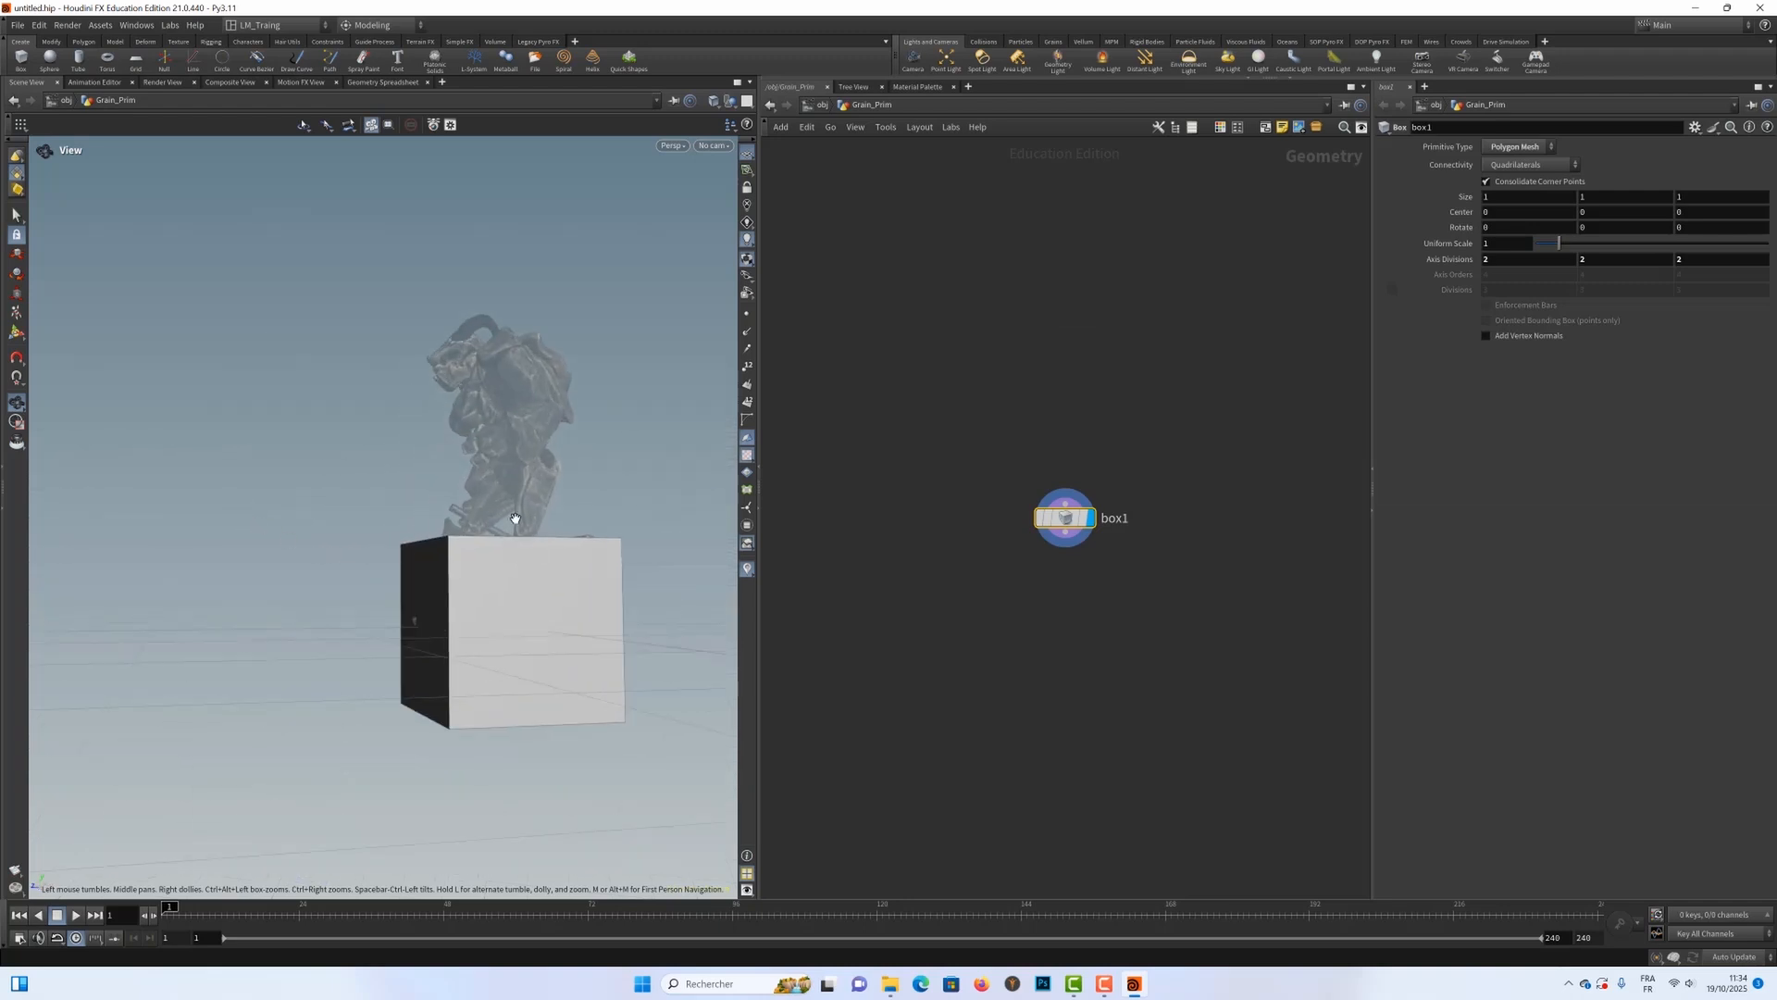
pyautogui.moveTo(500, 498); pyautogui.dragTo(432, 429, button='middle')
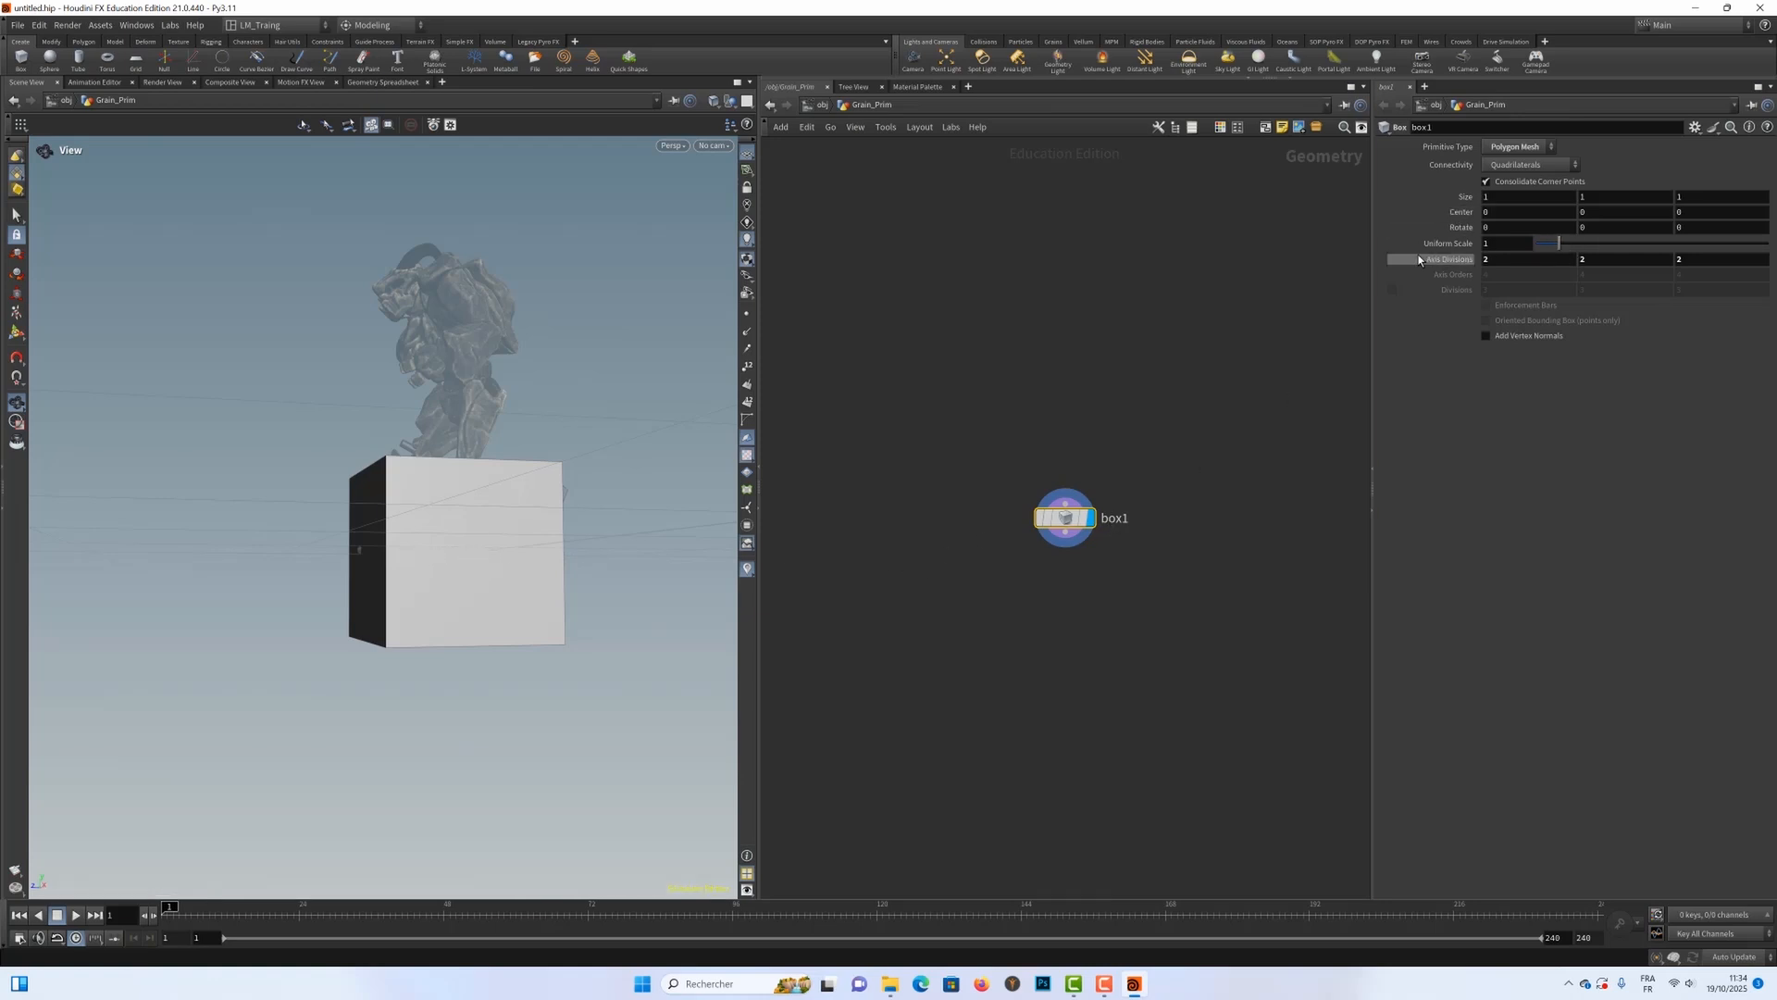
pyautogui.click(1586, 198)
pyautogui.click(1615, 214)
pyautogui.write('-.5')
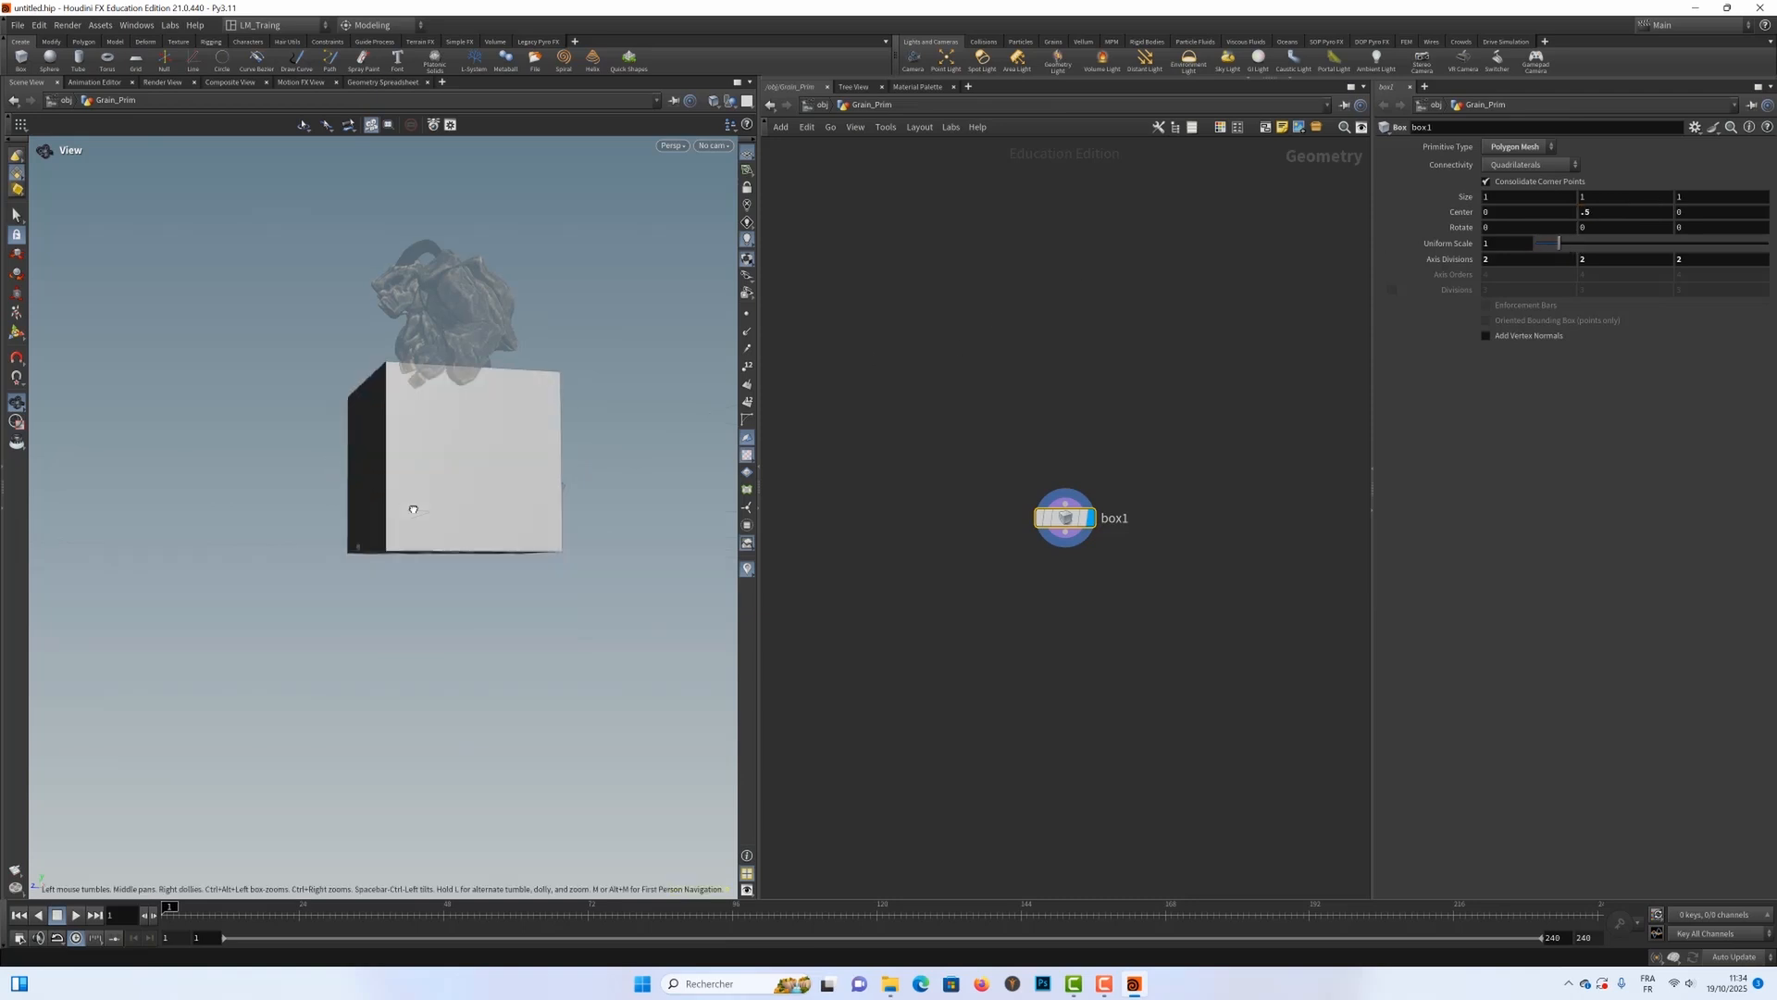
pyautogui.moveTo(413, 510); pyautogui.dragTo(499, 555)
pyautogui.moveTo(1081, 521)
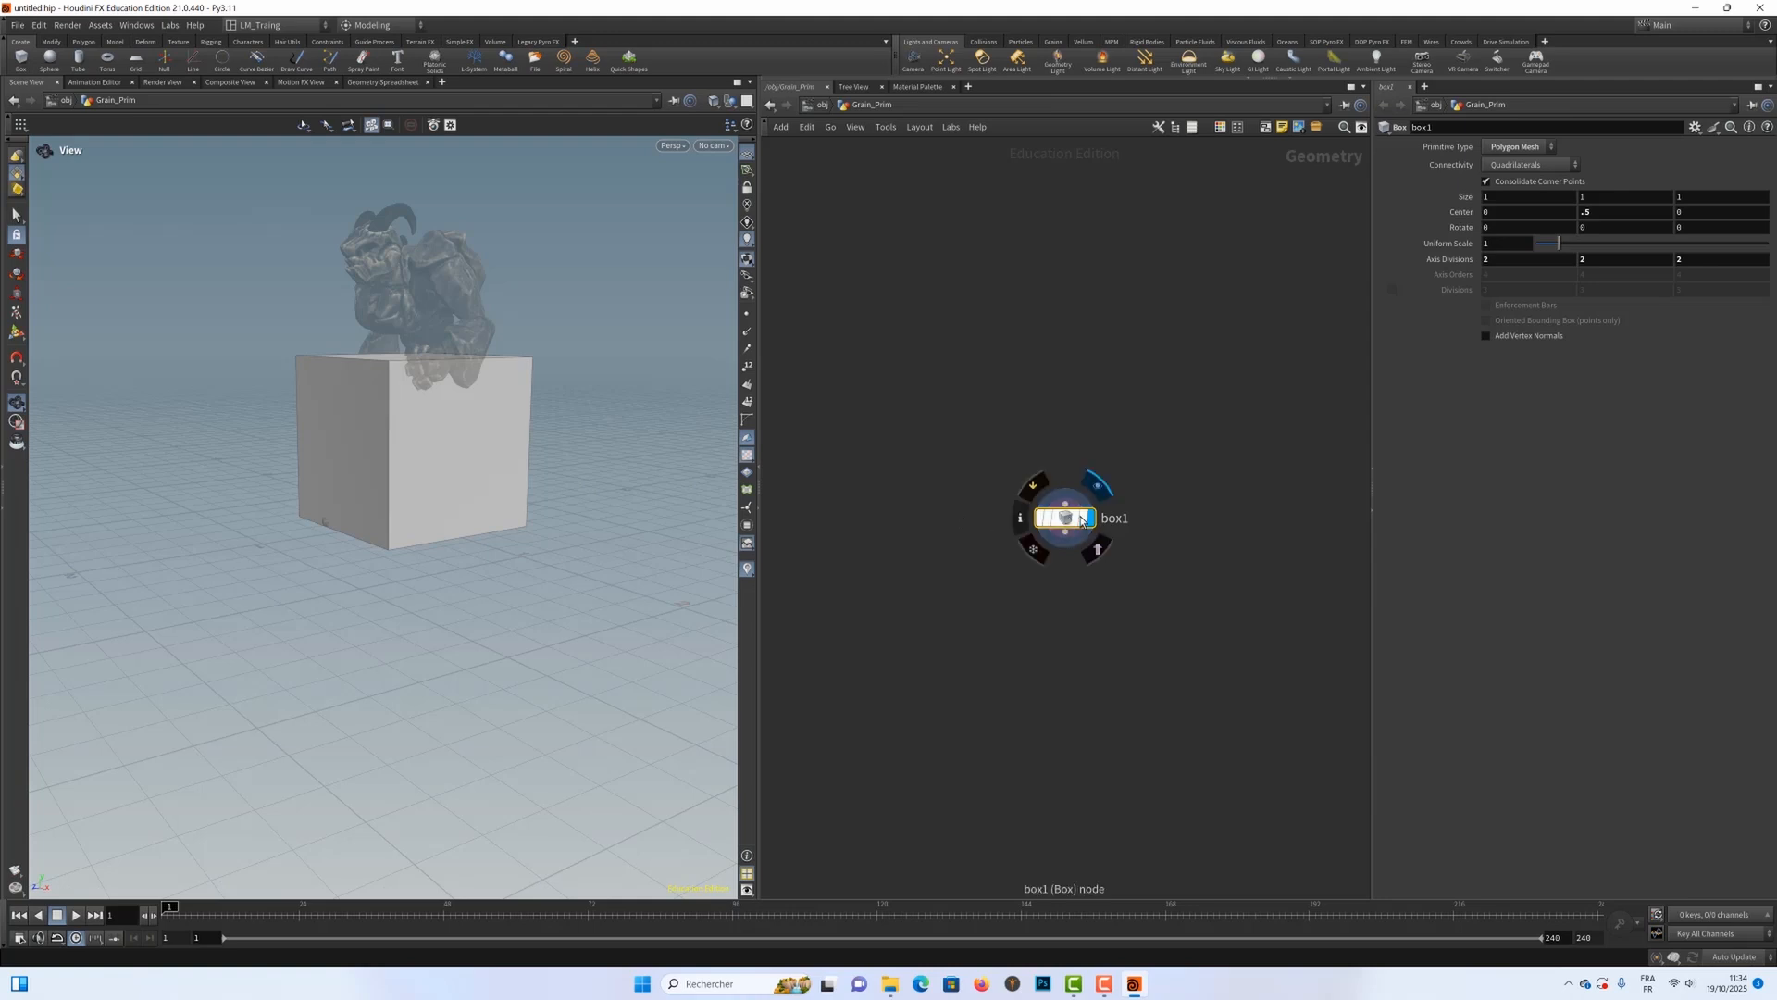
# Step: Flatten the box with its viewport handle to a Y size of about 0.23, keeping its base on the ground
pyautogui.click(16, 334)
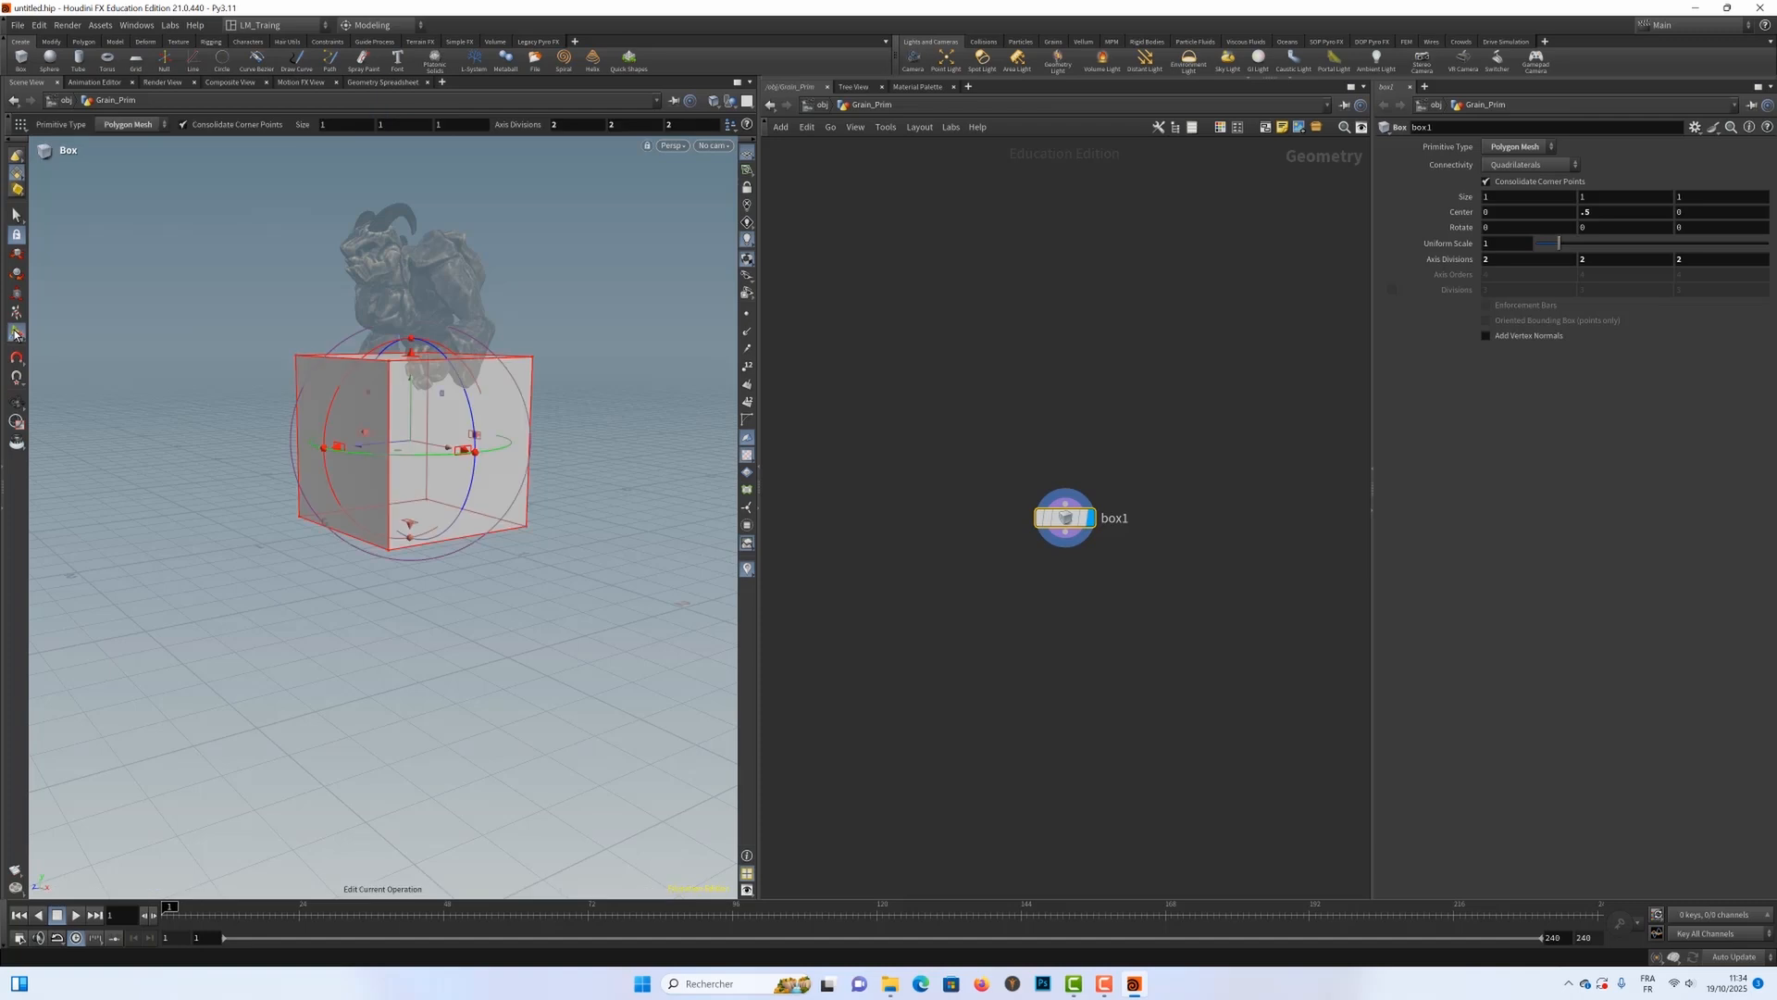
pyautogui.keyDown('alt'); pyautogui.moveTo(559, 520); pyautogui.dragTo(607, 619); pyautogui.keyUp('alt')
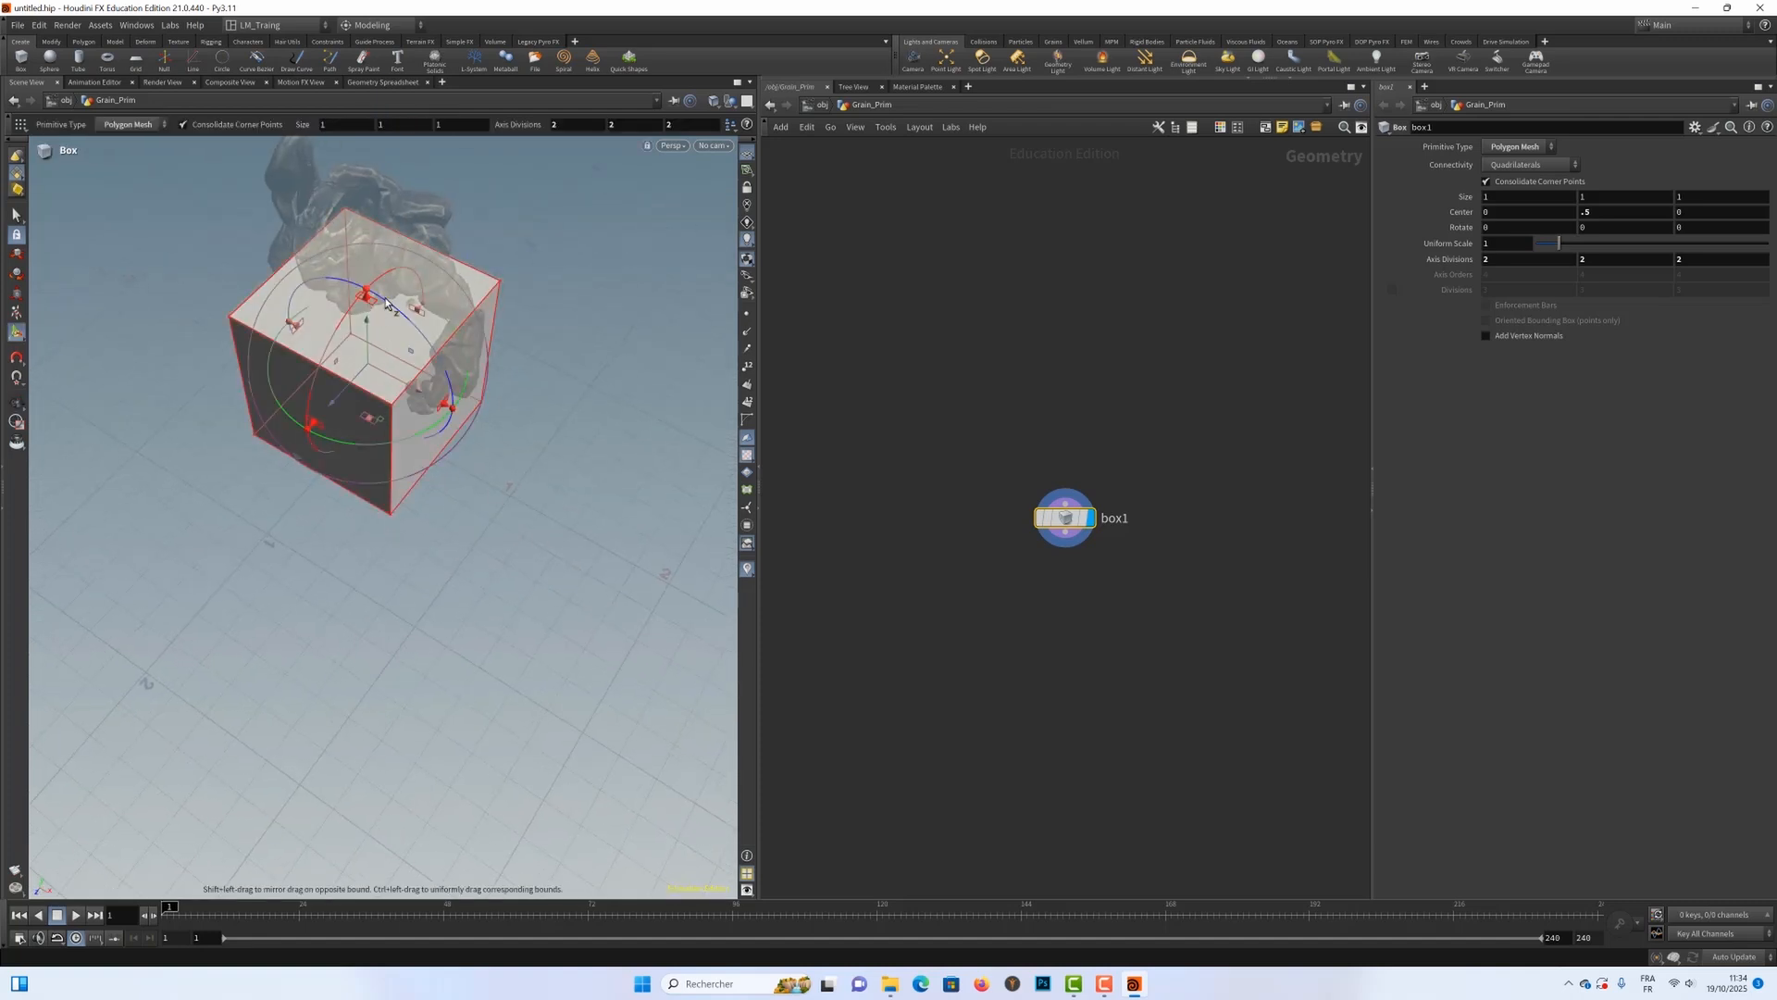
pyautogui.keyDown('alt'); pyautogui.moveTo(364, 302); pyautogui.dragTo(531, 428); pyautogui.keyUp('alt')
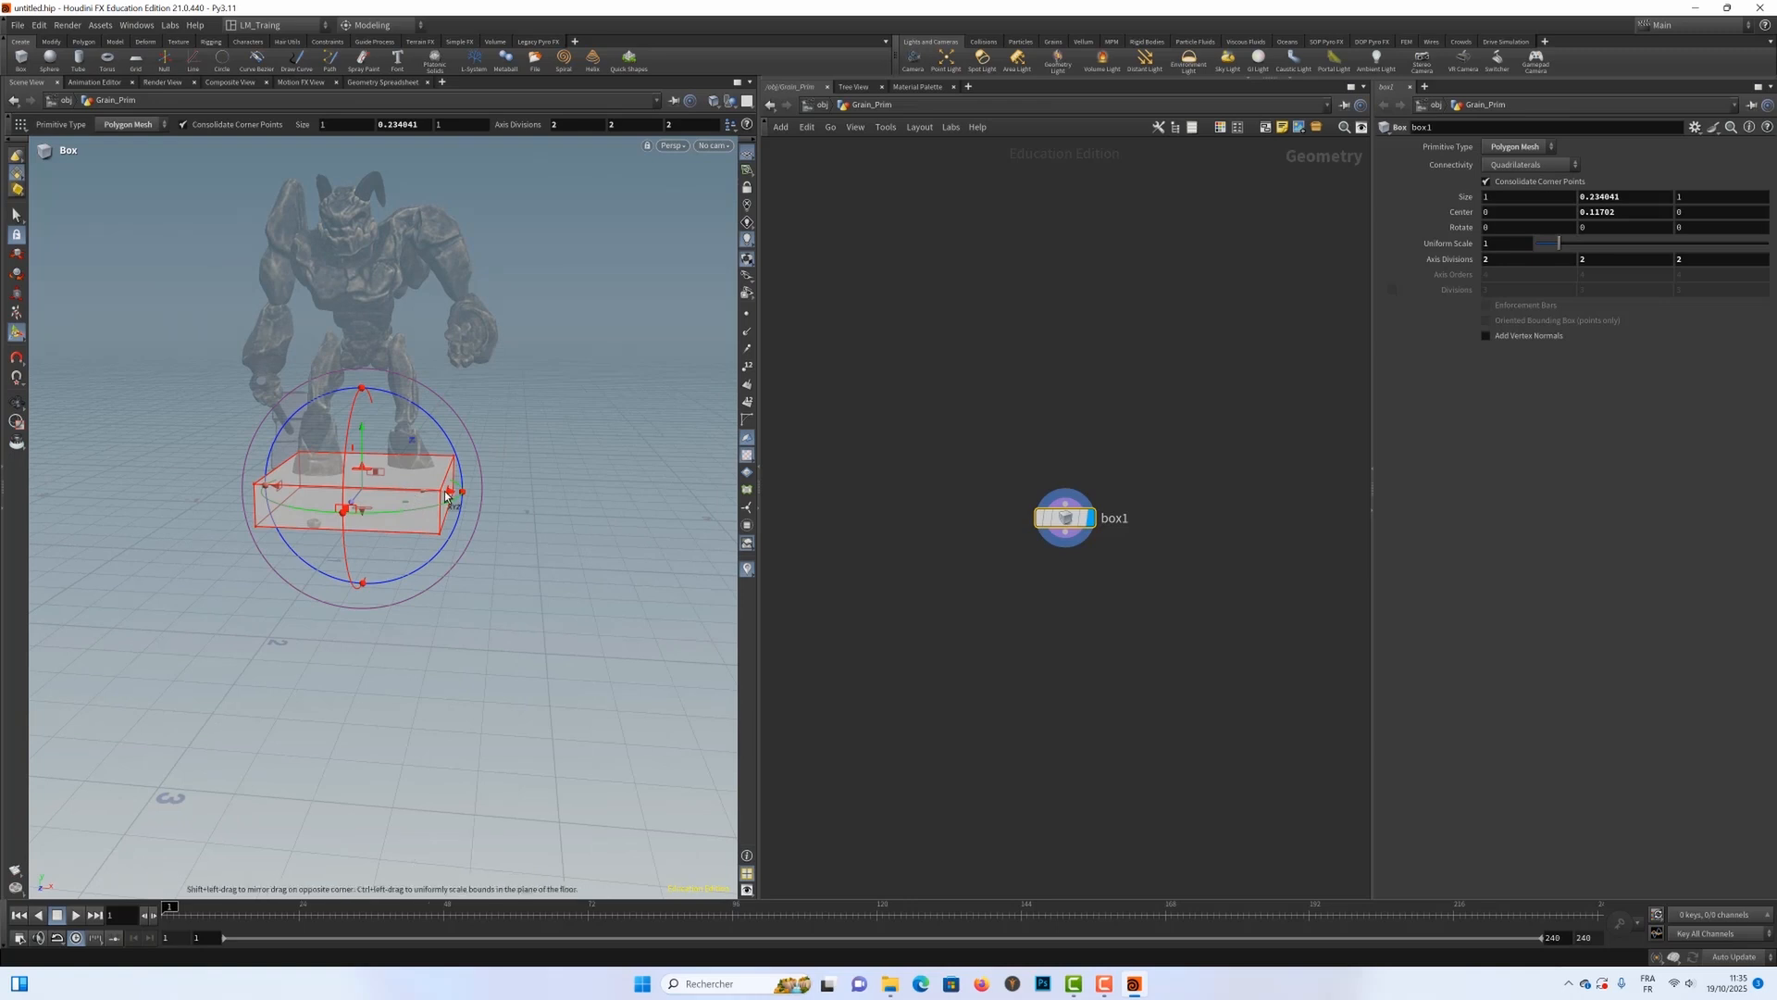
# Step: Widen the box symmetrically along X with its side handle to a size of about 5.11
pyautogui.press('Escape')
pyautogui.keyDown('alt'); pyautogui.moveTo(415, 497); pyautogui.dragTo(764, 510, button='right'); pyautogui.keyUp('alt')
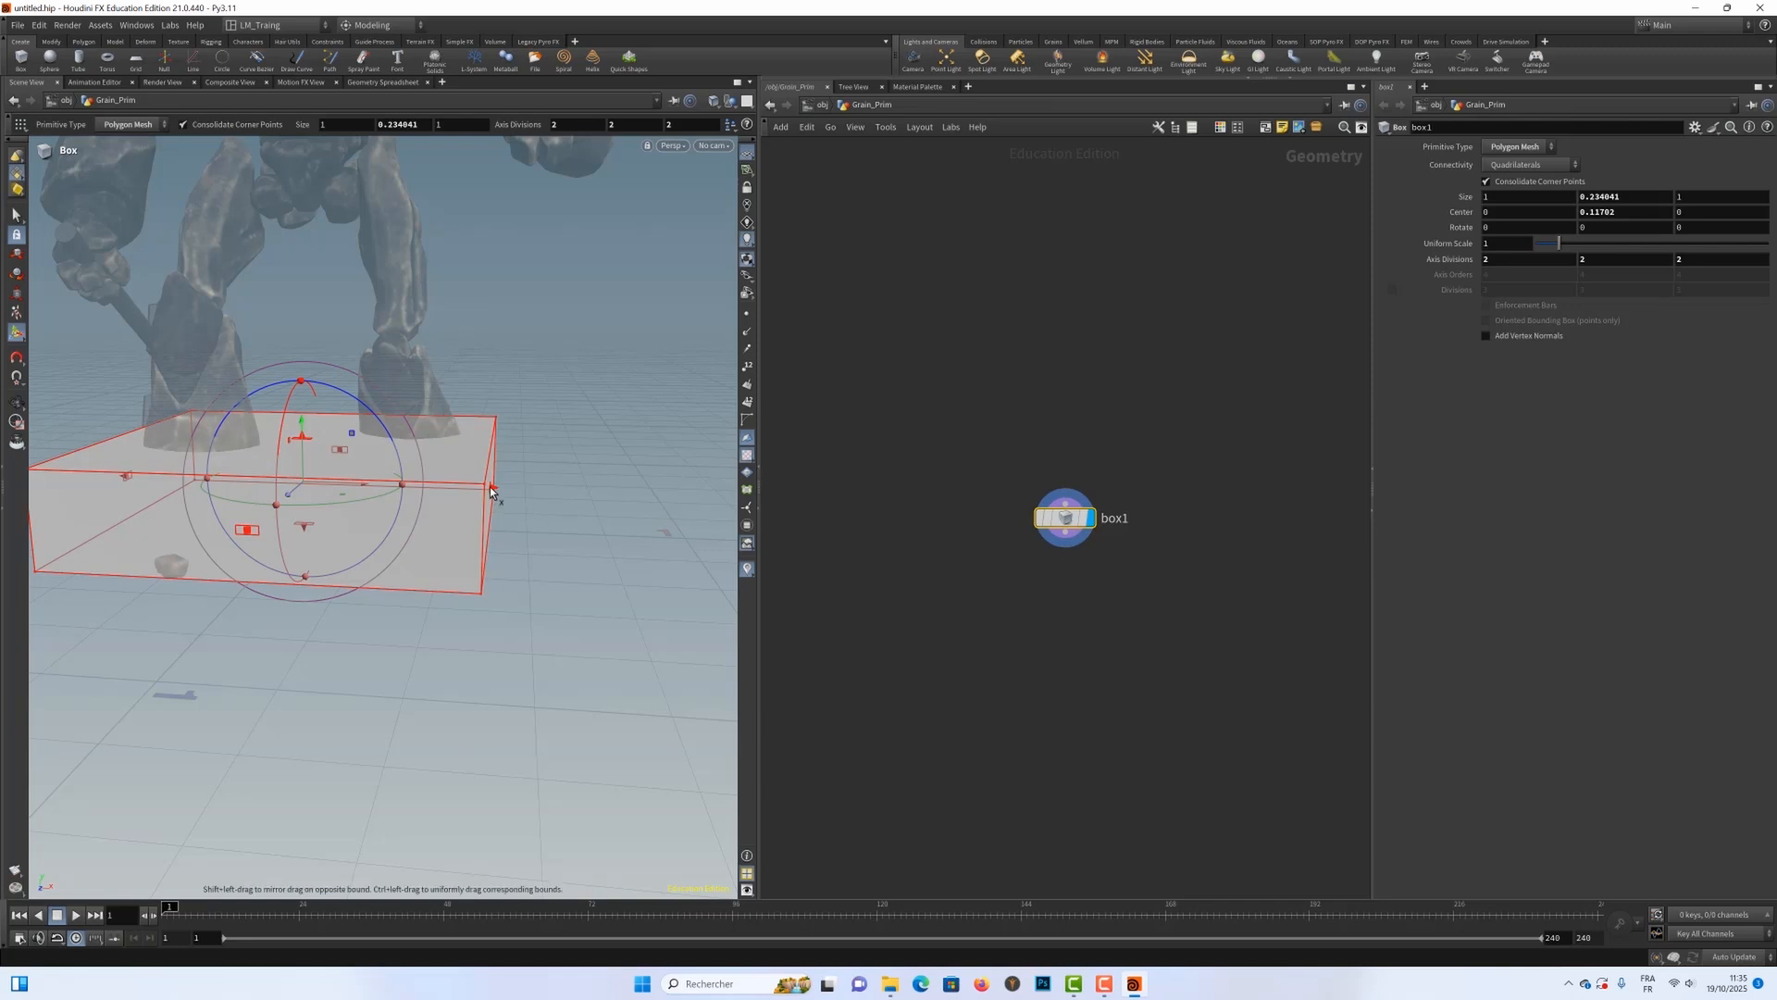
pyautogui.keyDown('shift'); pyautogui.moveTo(491, 488); pyautogui.dragTo(894, 546); pyautogui.keyUp('shift')
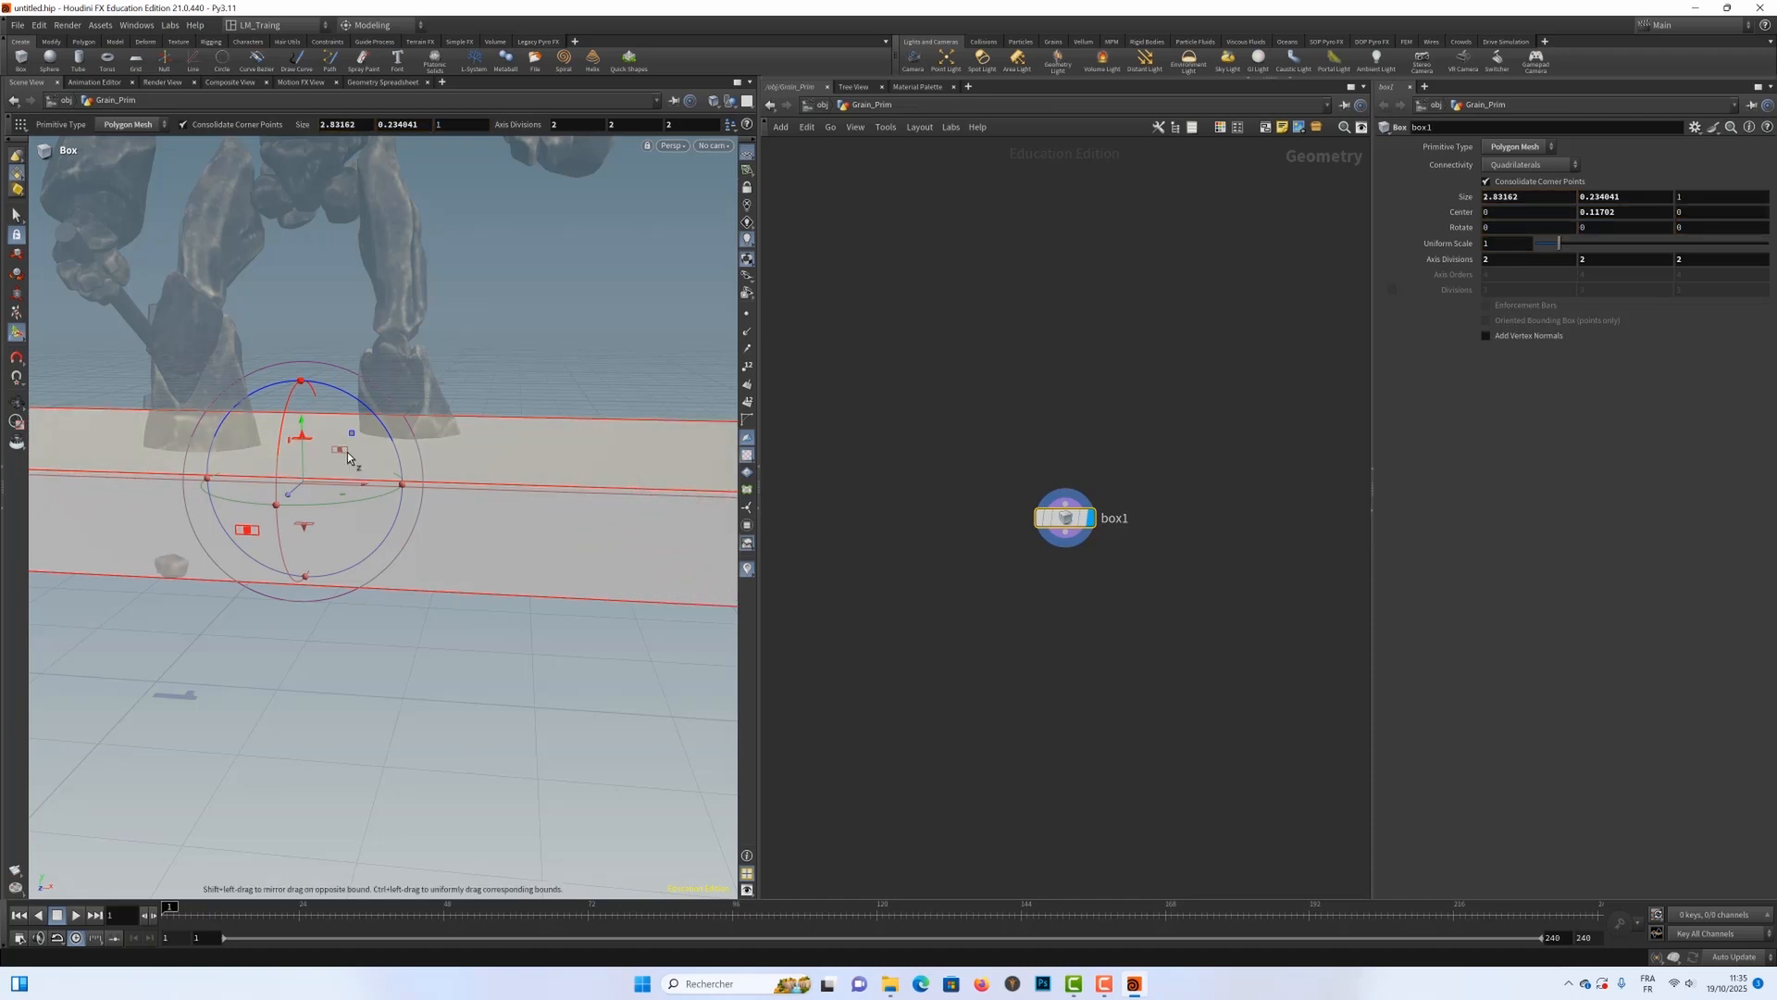
pyautogui.keyDown('alt'); pyautogui.moveTo(112, 423); pyautogui.dragTo(218, 436, button='right'); pyautogui.keyUp('alt')
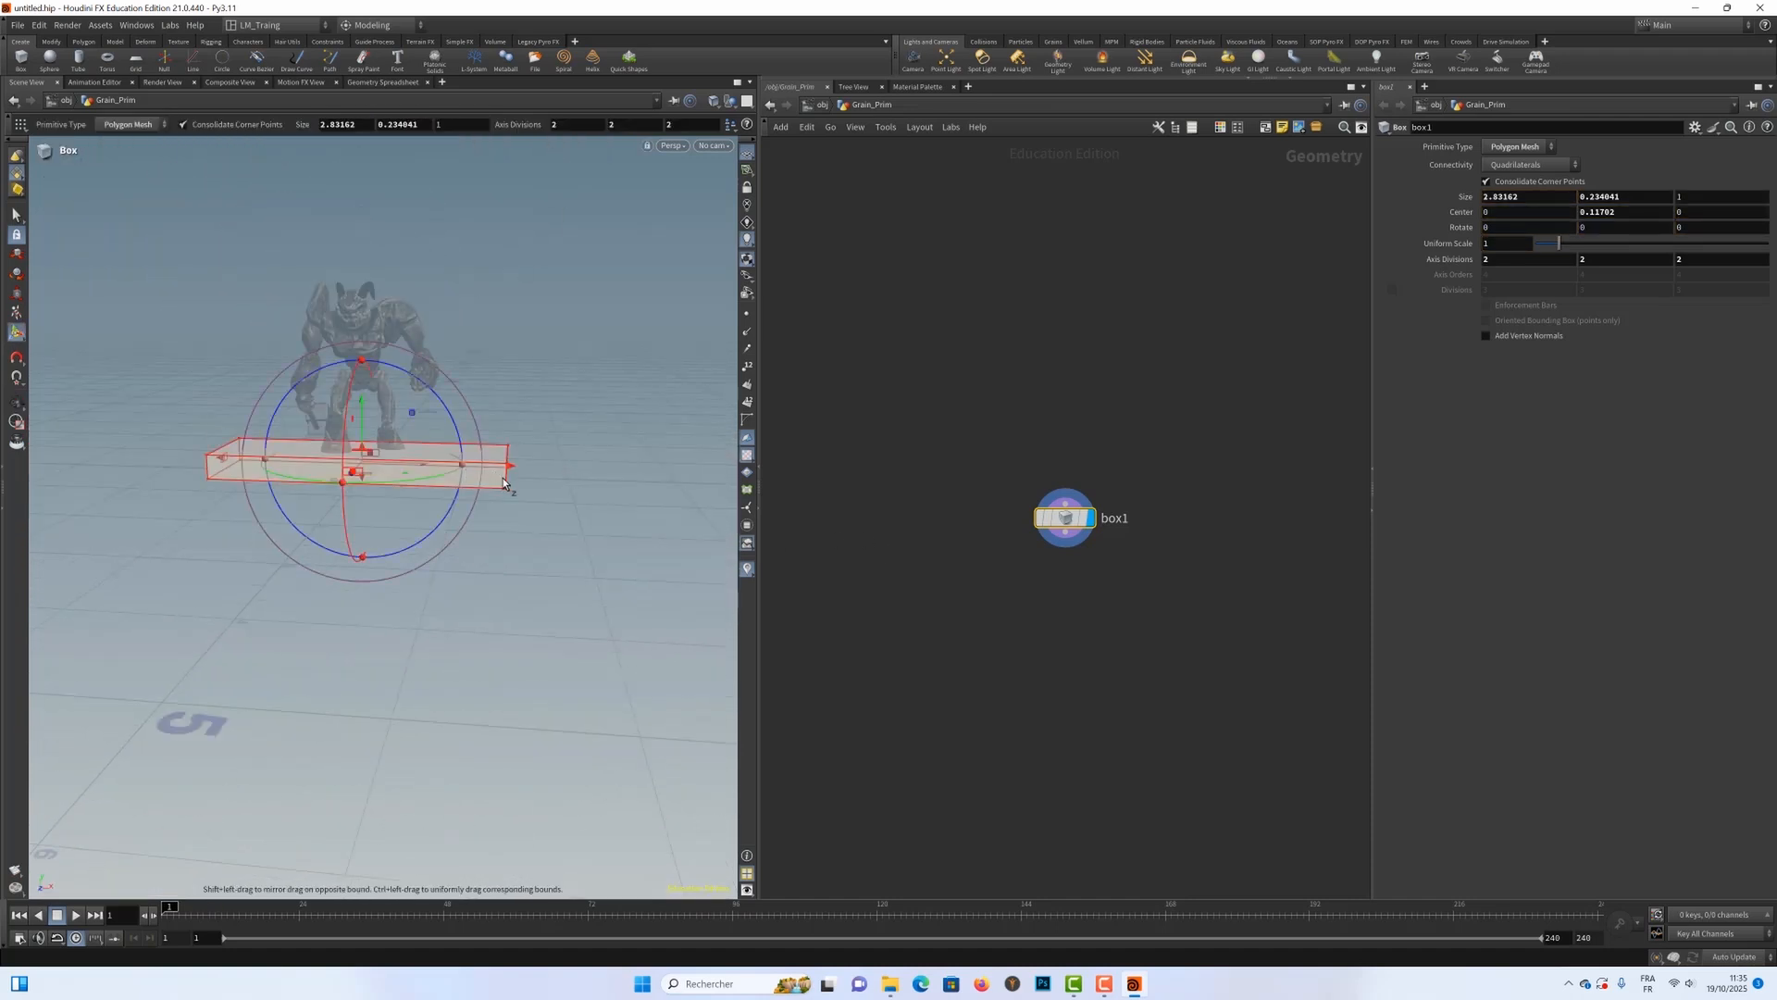
pyautogui.keyDown('alt'); pyautogui.moveTo(503, 481); pyautogui.dragTo(643, 482); pyautogui.keyUp('alt')
# Step: Extend the box along the character's walking direction to a Z size of about 8.58 and a Center Z of about 2.56
pyautogui.keyDown('alt'); pyautogui.moveTo(389, 373); pyautogui.dragTo(497, 415); pyautogui.keyUp('alt')
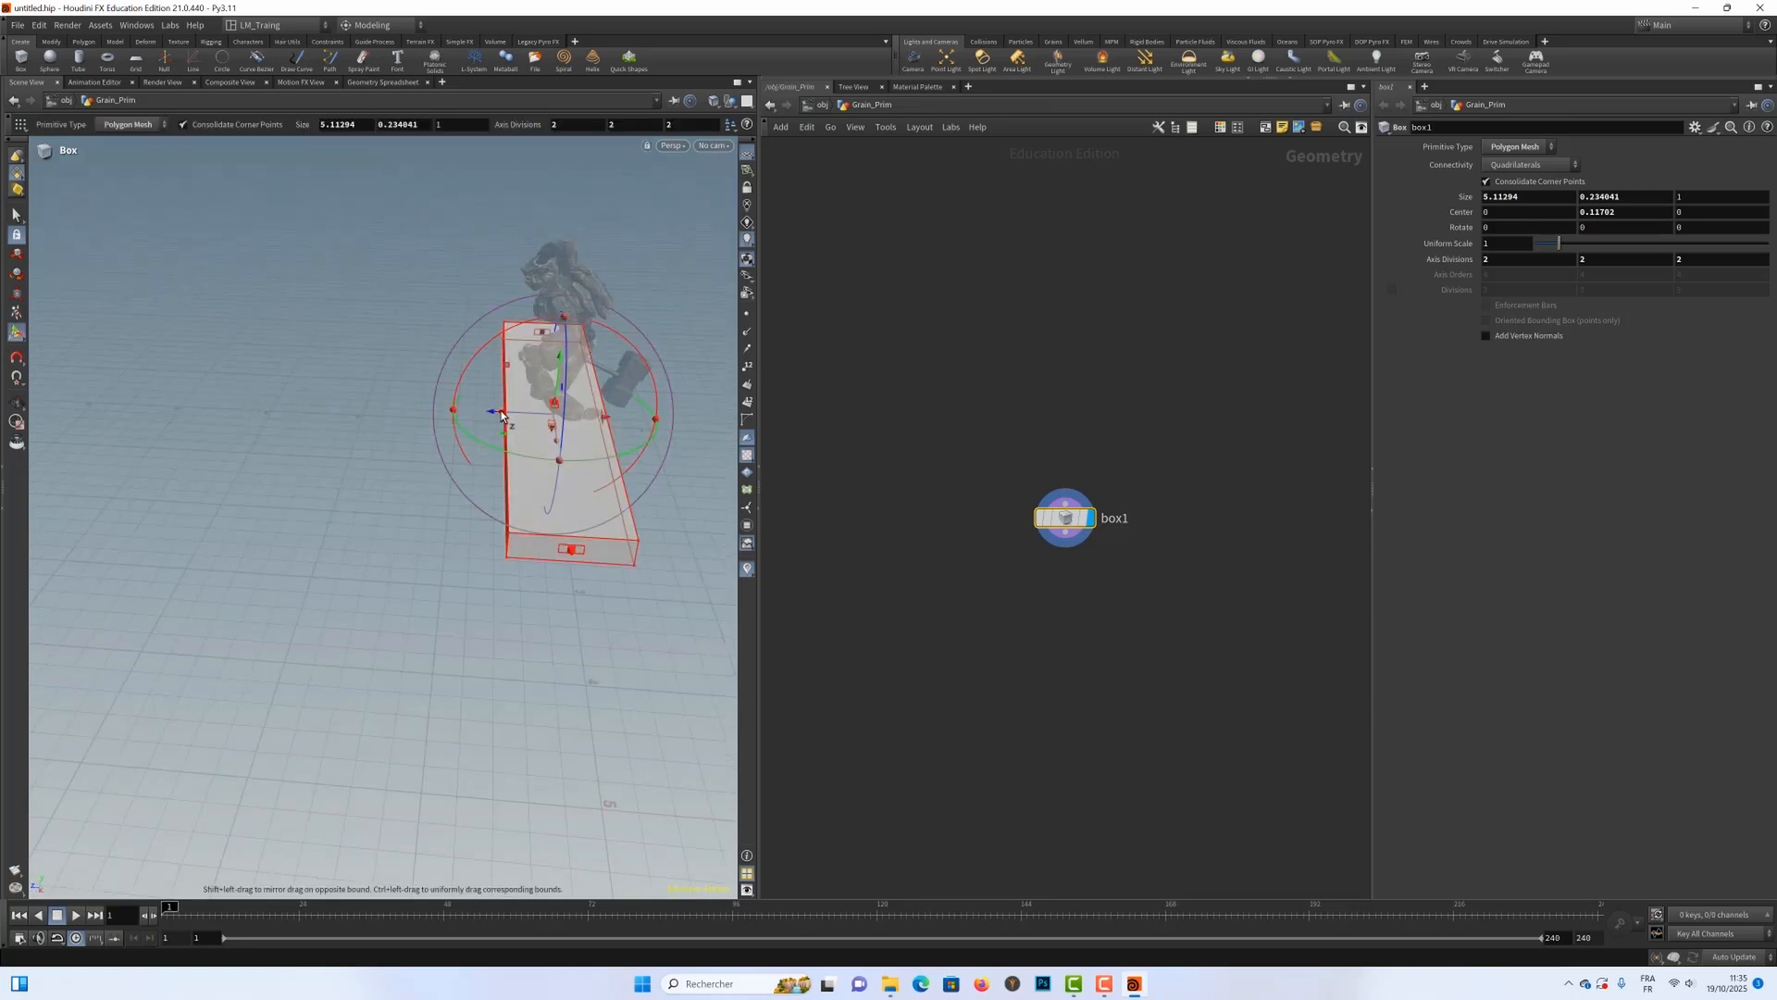
pyautogui.keyDown('shift'); pyautogui.moveTo(500, 416); pyautogui.dragTo(19, 357); pyautogui.keyUp('shift')
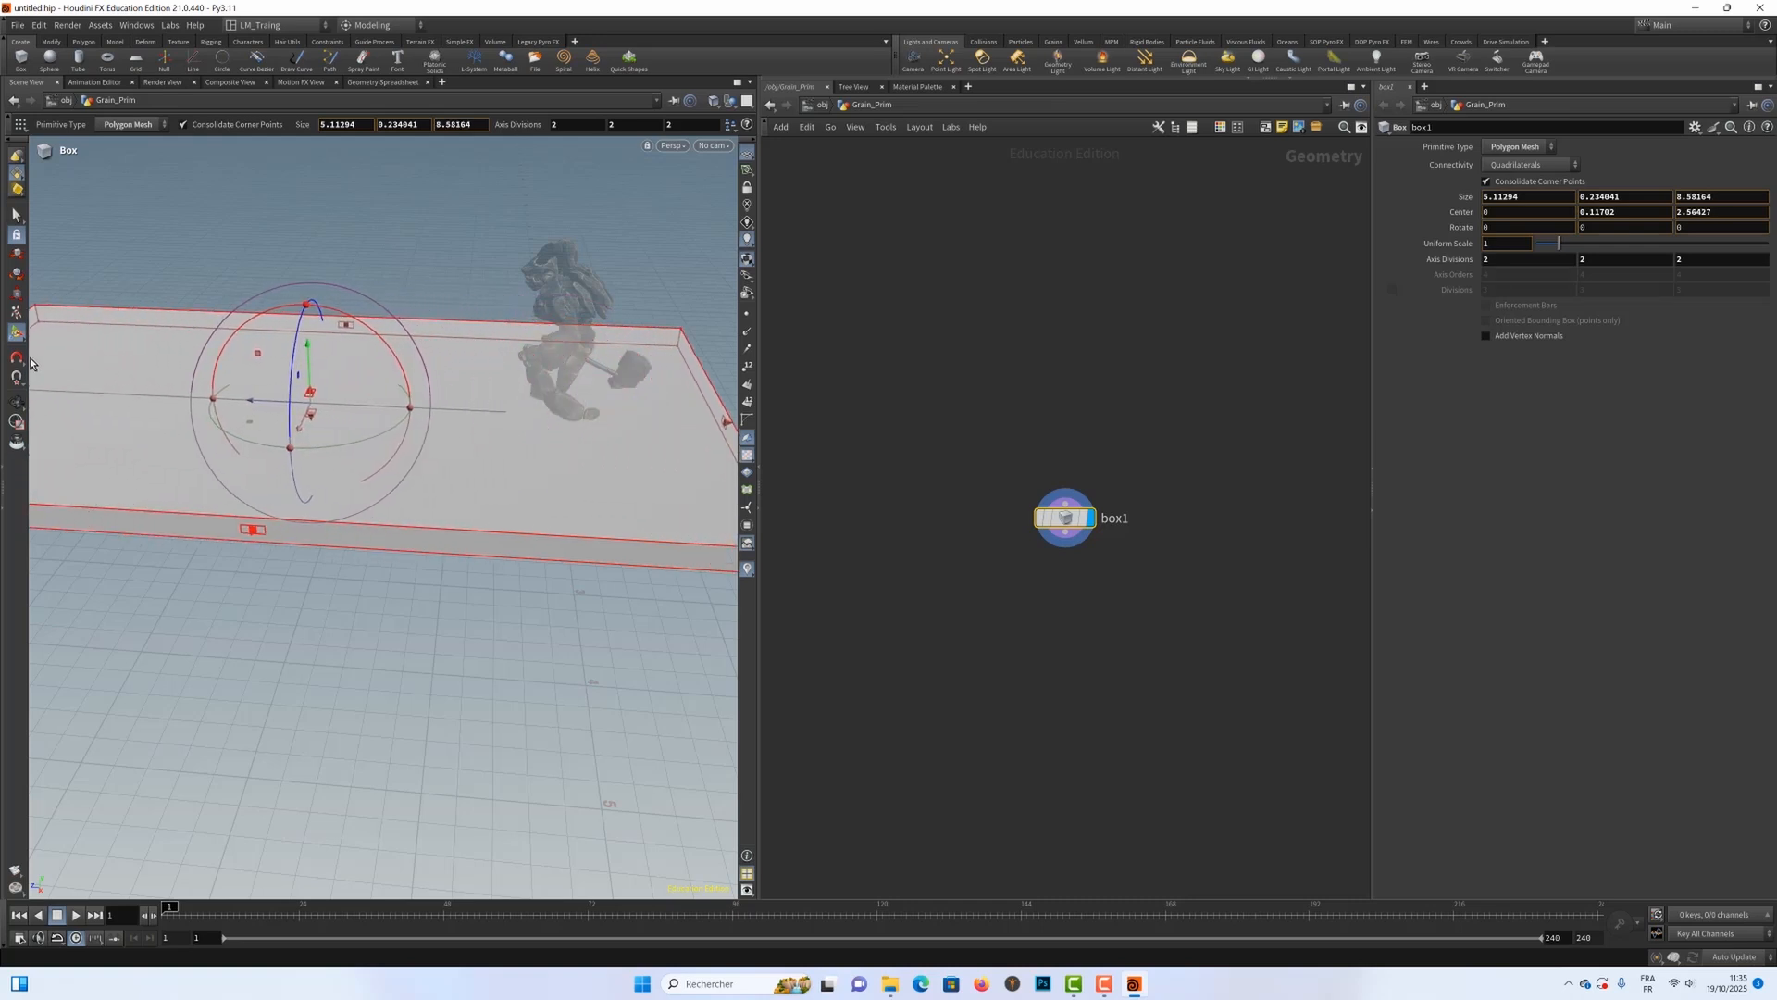
pyautogui.keyDown('alt'); pyautogui.scroll(-2, 240, 376); pyautogui.keyUp('alt')
pyautogui.keyDown('alt'); pyautogui.moveTo(241, 375); pyautogui.dragTo(373, 400, button='middle'); pyautogui.keyUp('alt')
pyautogui.moveTo(373, 400); pyautogui.dragTo(309, 397)
pyautogui.press('Return')
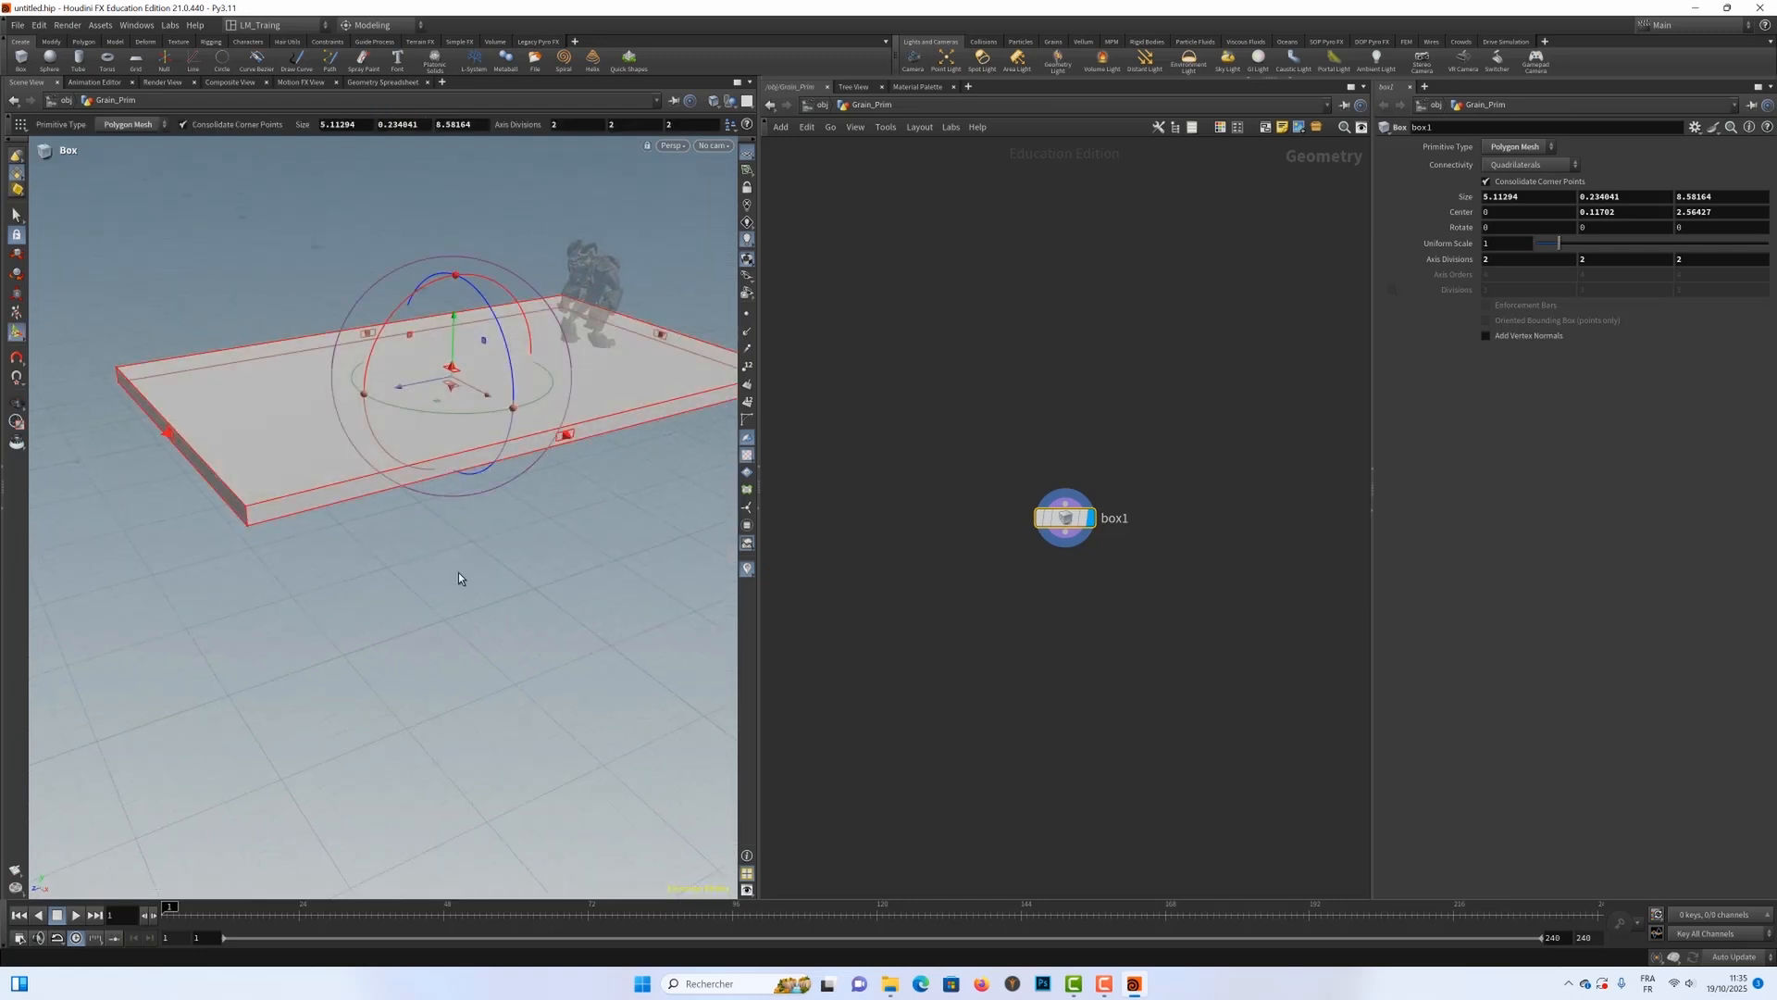
# Step: Preview the Crag walking over the slab, stop playback, and set the timeline's end frame to 150
pyautogui.click(76, 913)
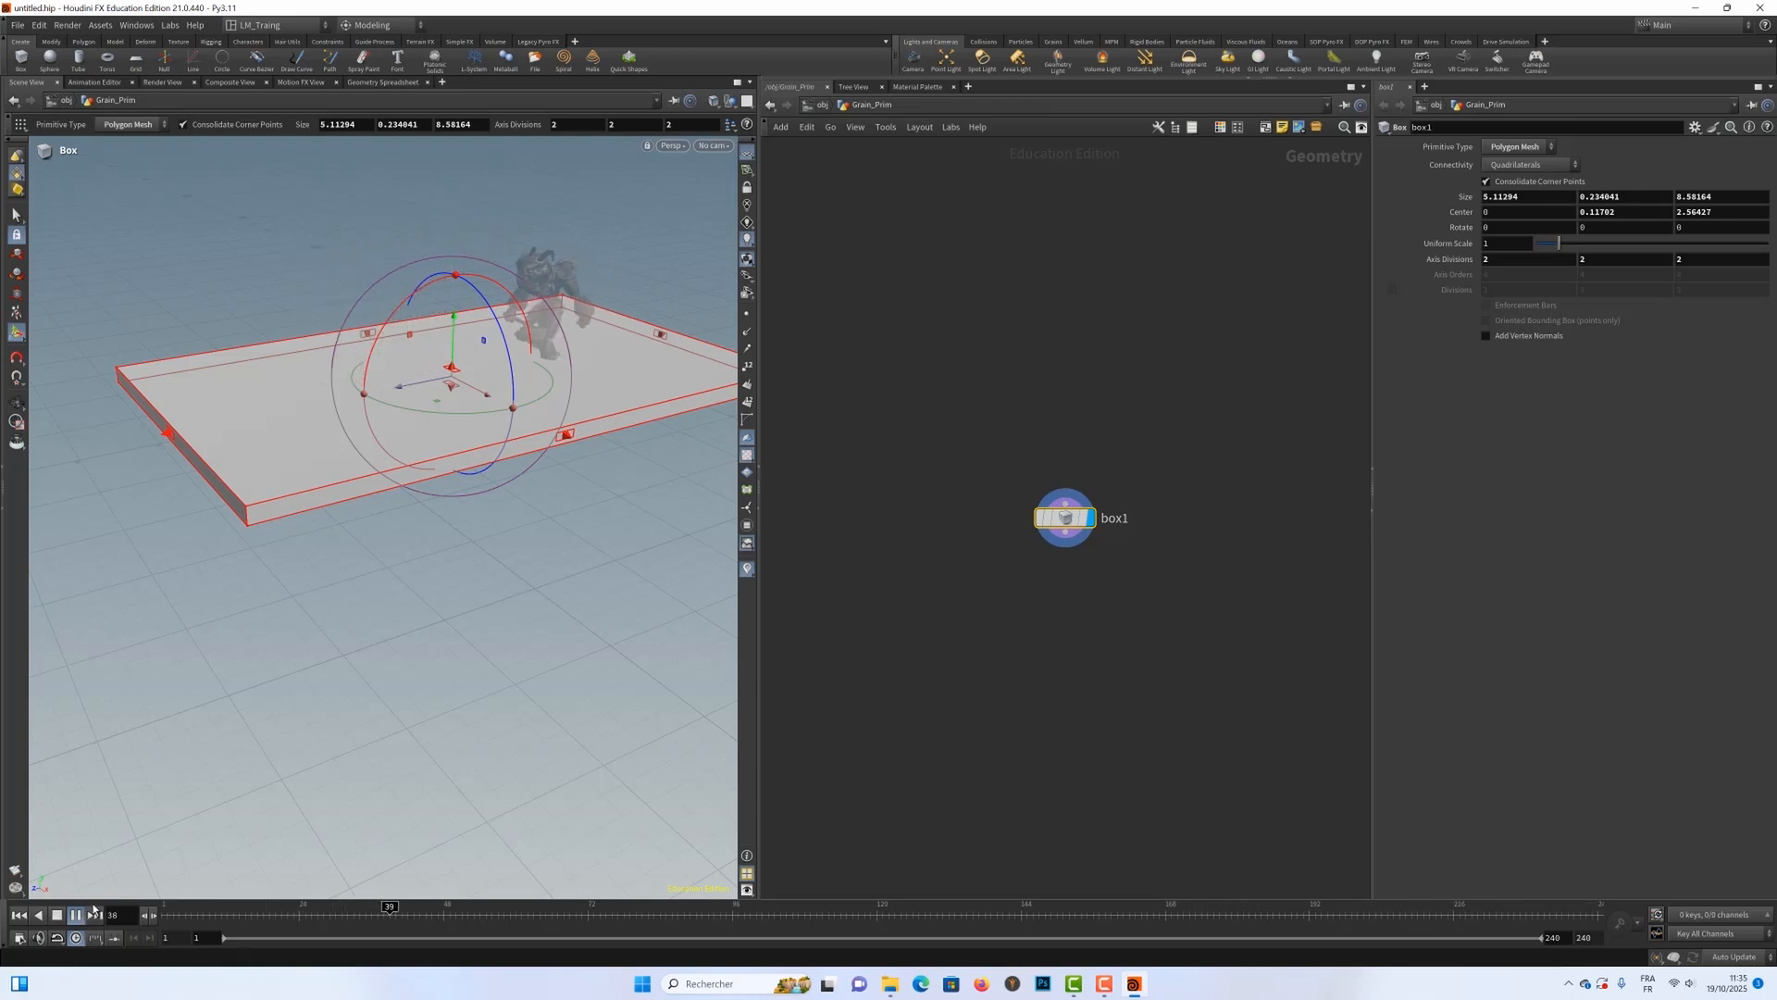
pyautogui.click(75, 915)
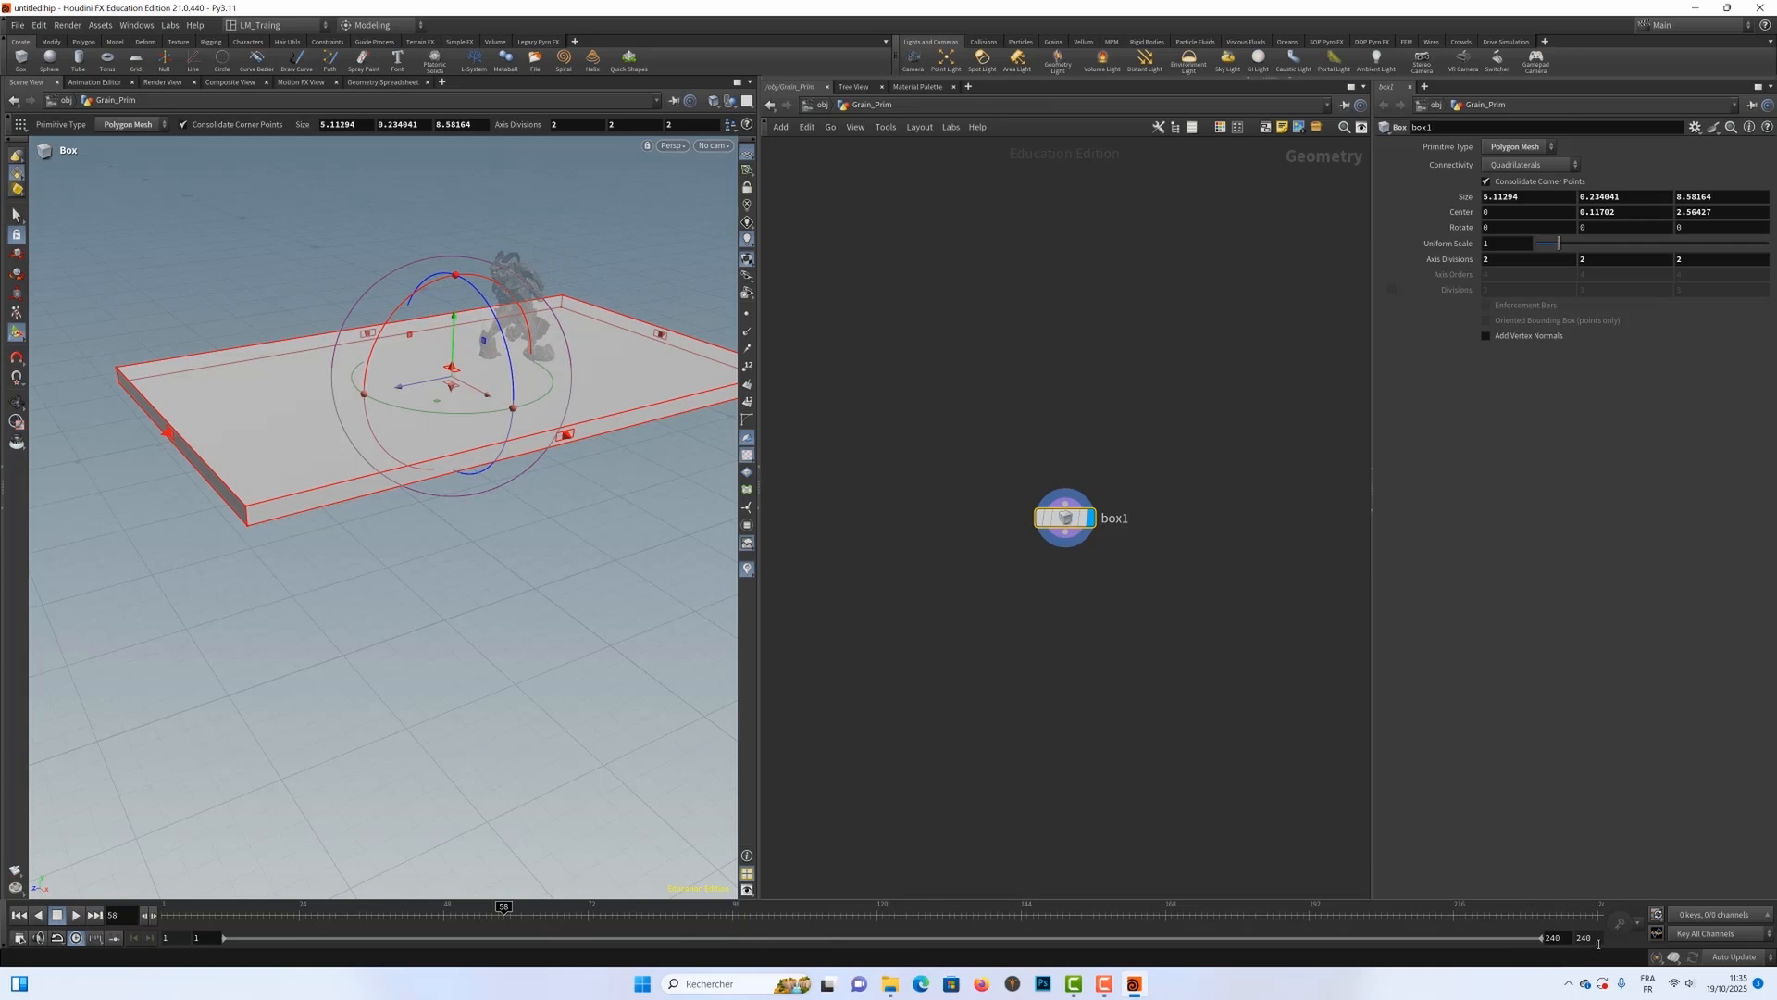
pyautogui.write('150')
pyautogui.press('Return')
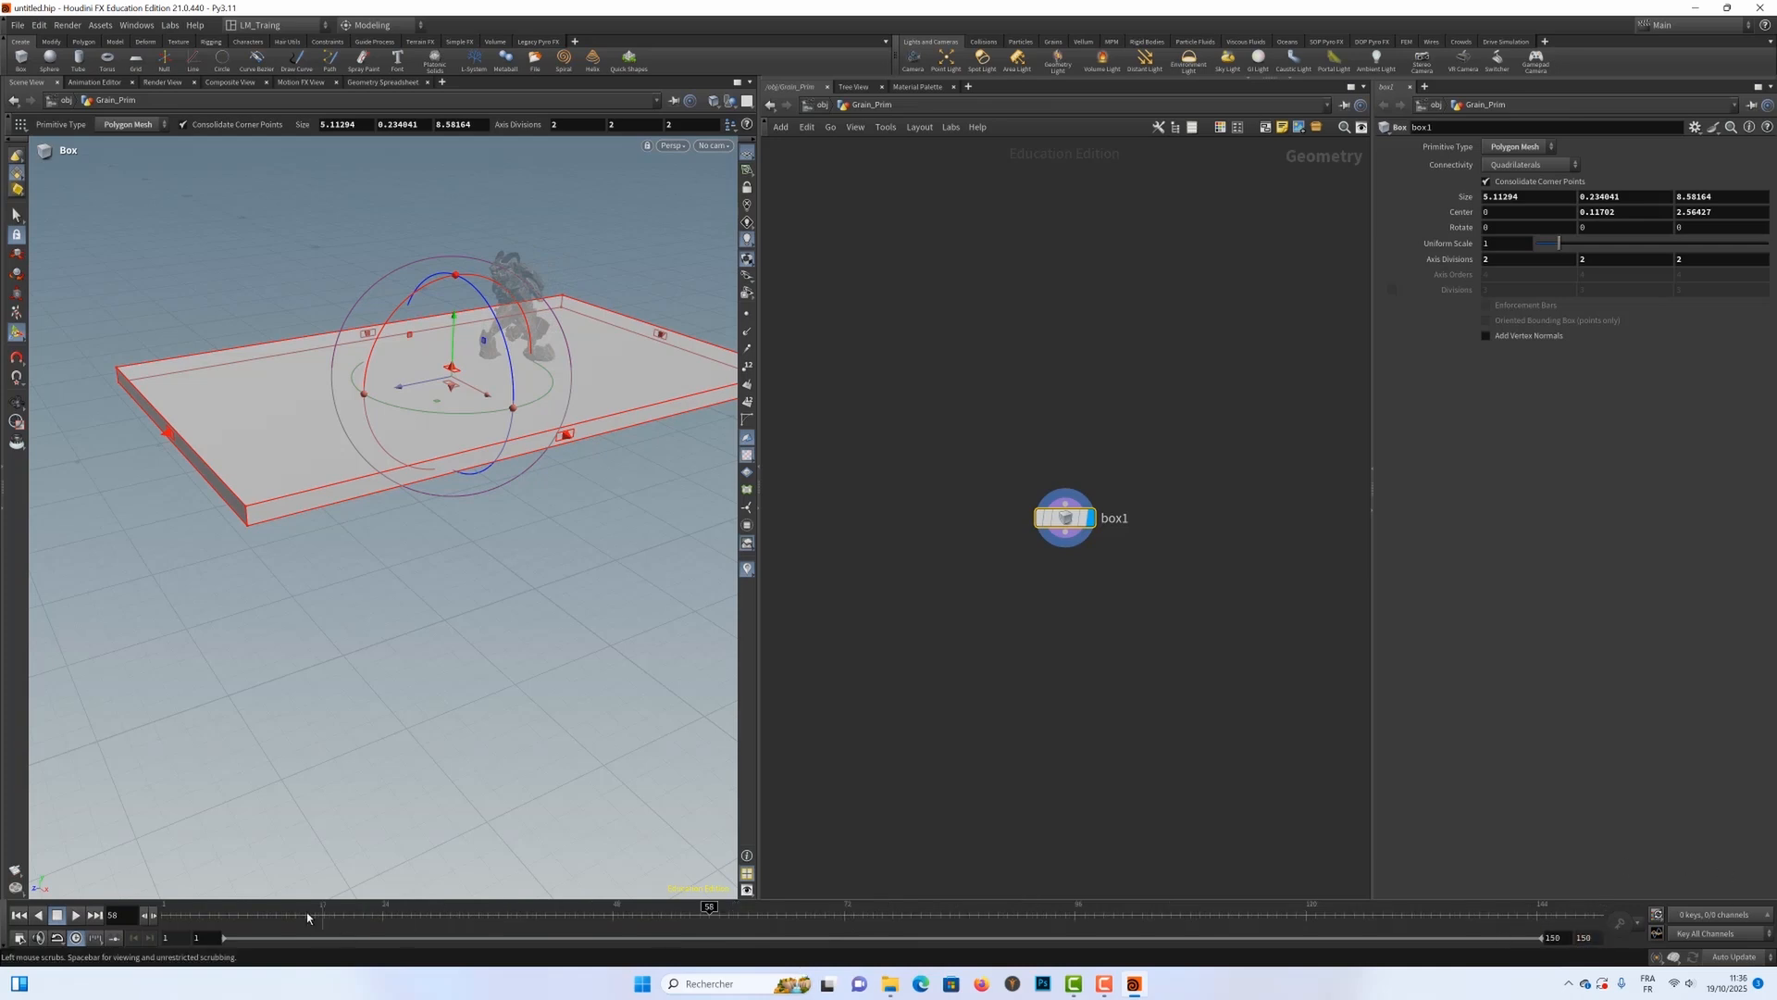
# Step: Replay the animation from the first frame, stop it, and check the character's position at later frames
pyautogui.click(19, 915)
pyautogui.click(75, 914)
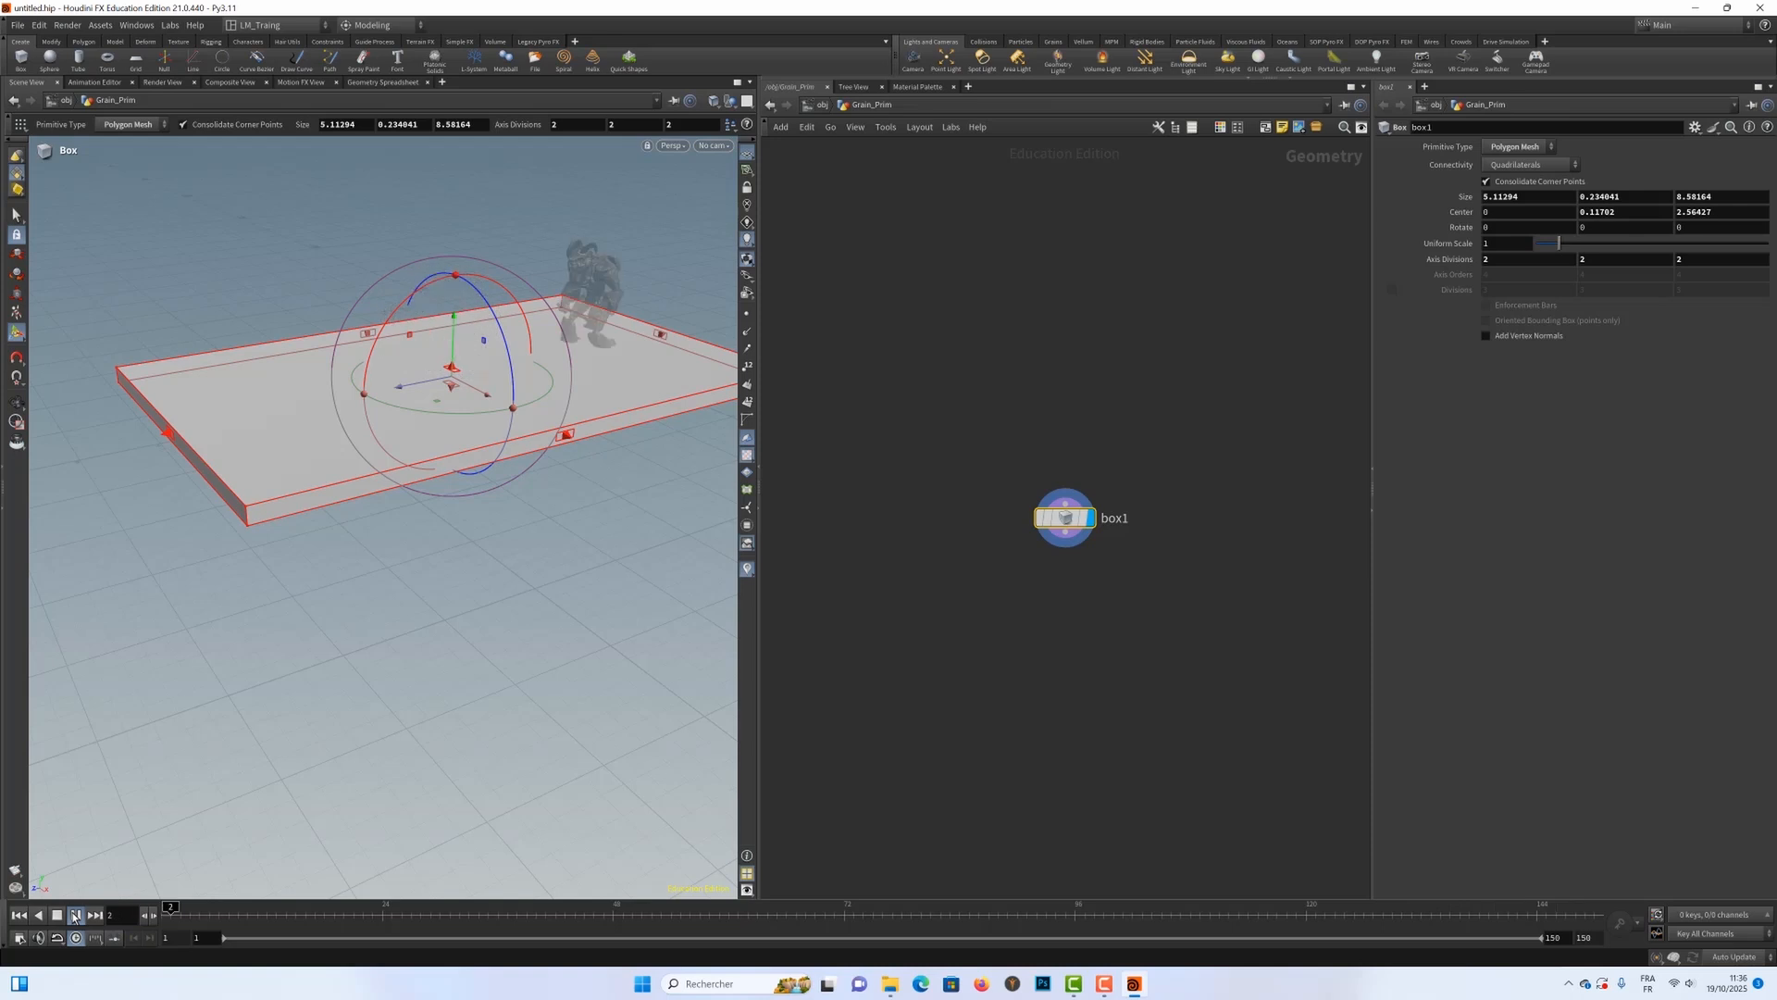
pyautogui.click(57, 915)
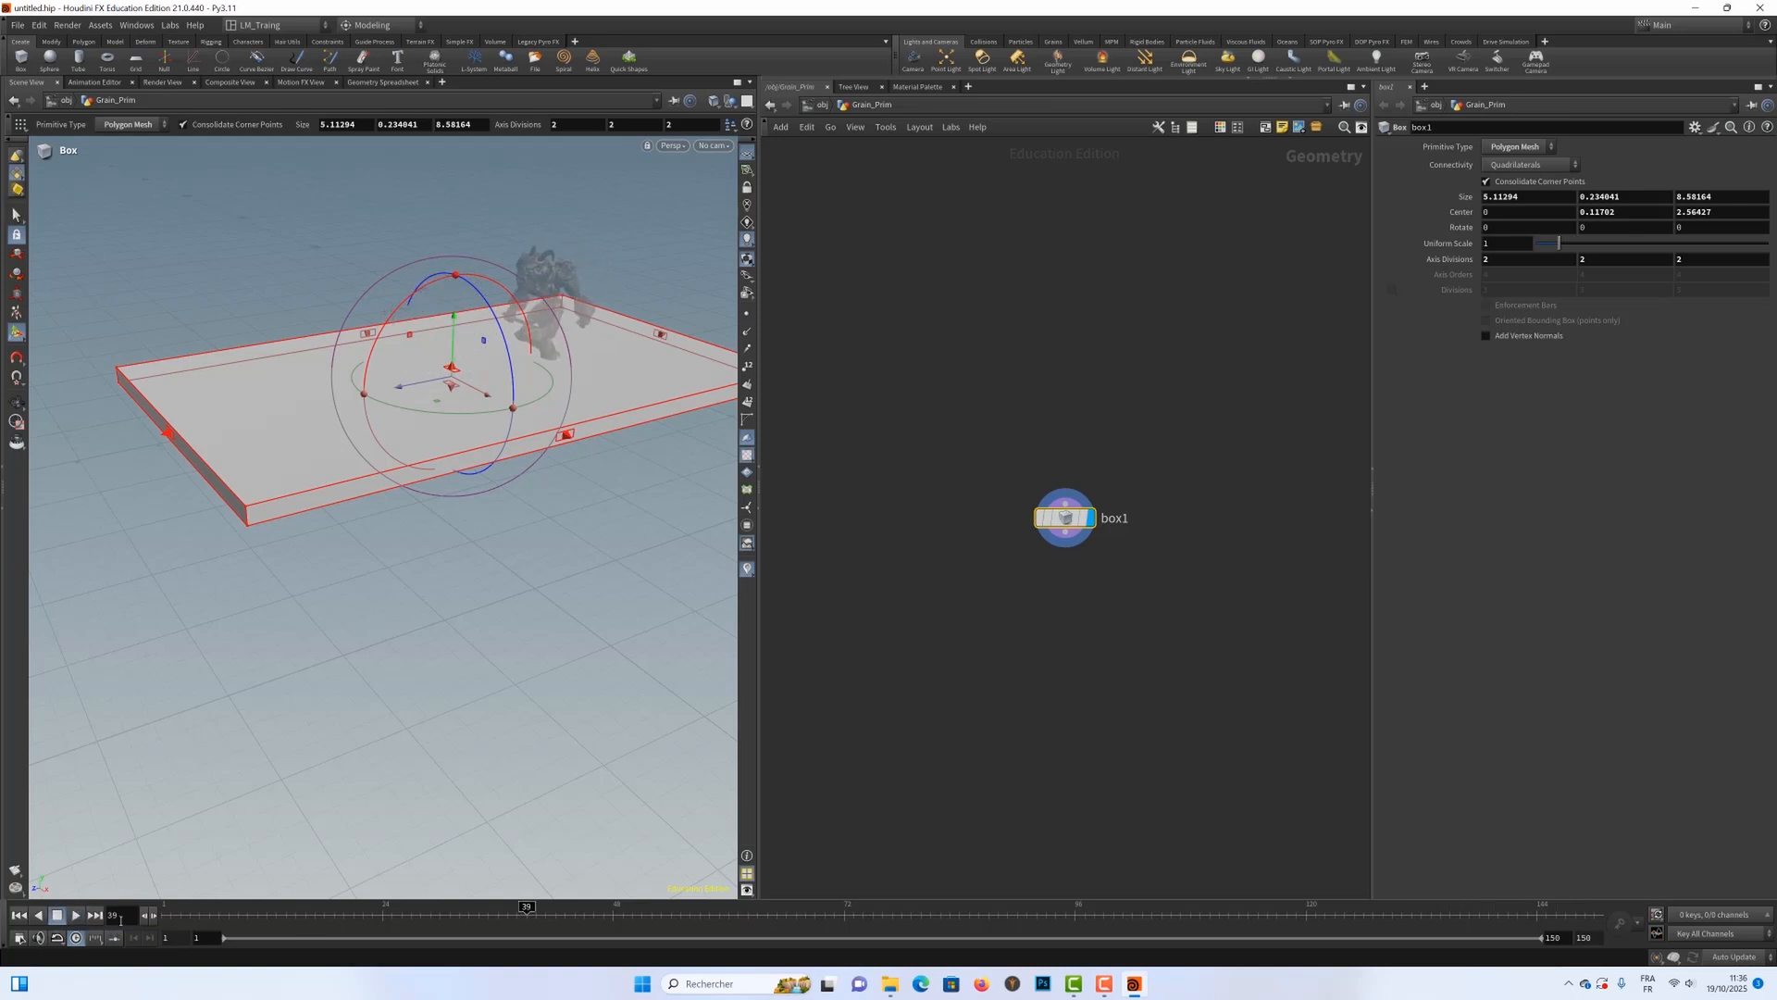
pyautogui.write('140')
pyautogui.press('Return')
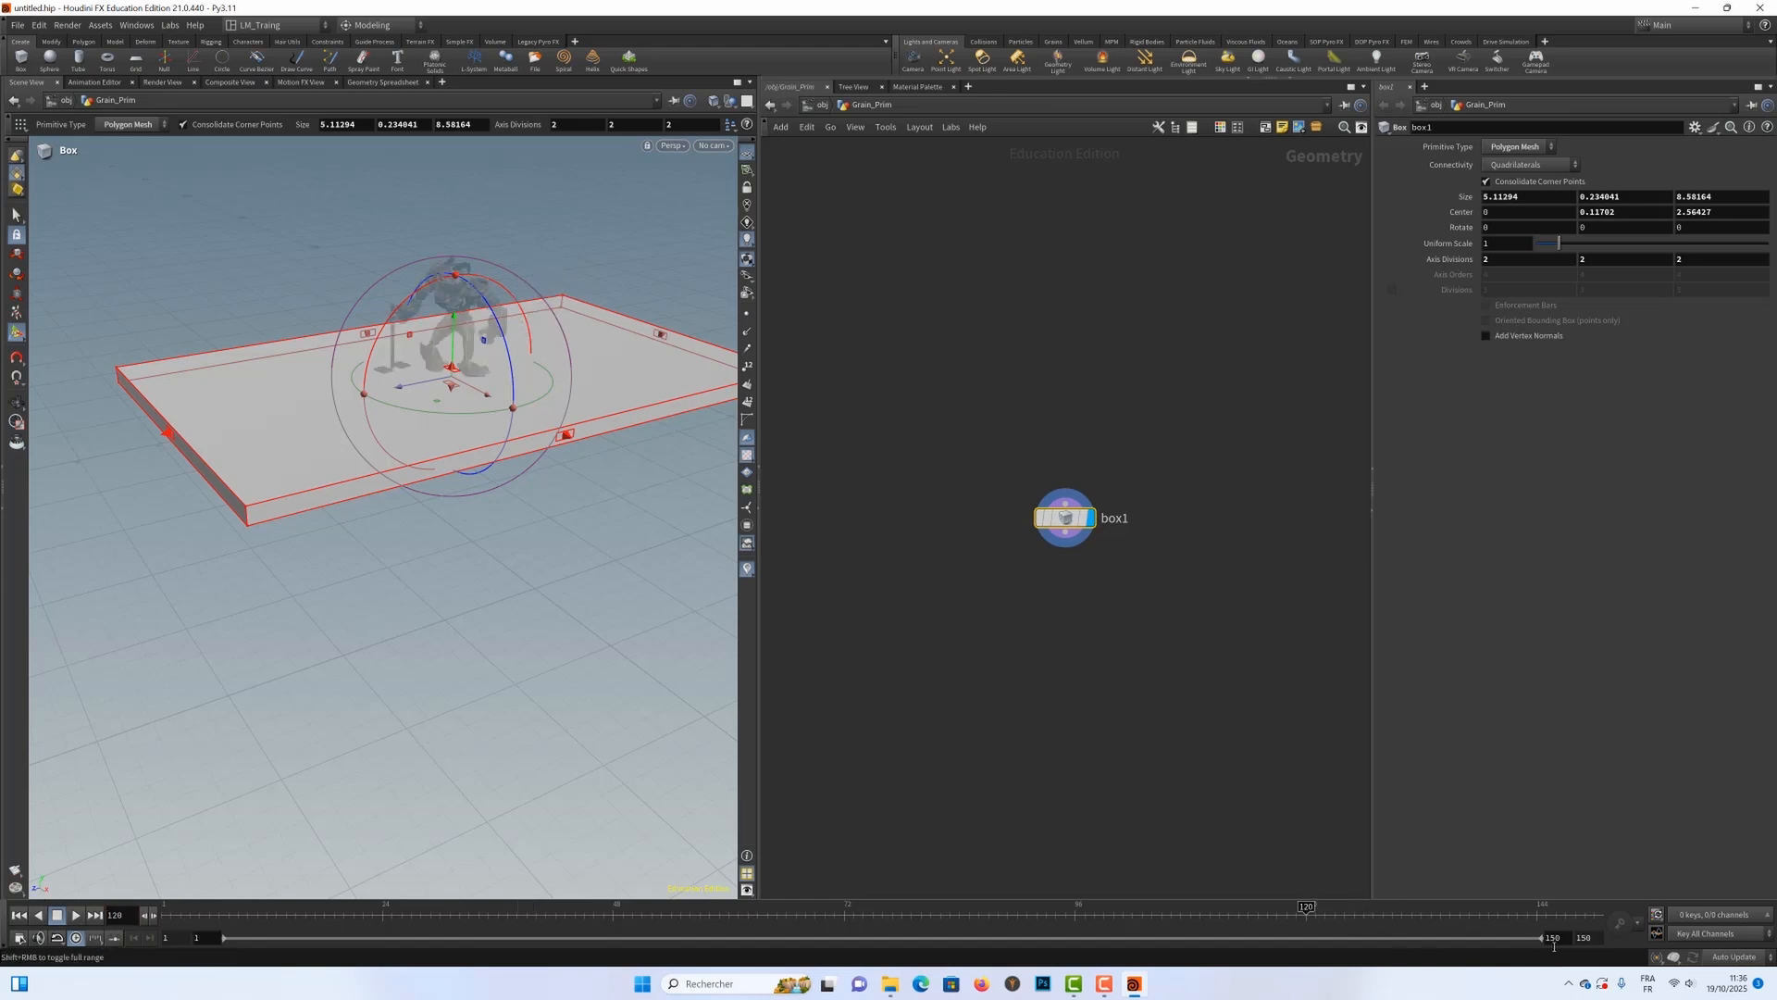
# Step: Set the timeline's end frame to 120, then replay the animation from the start and stop it partway
pyautogui.write('120')
pyautogui.press('Return')
pyautogui.click(18, 914)
pyautogui.click(75, 915)
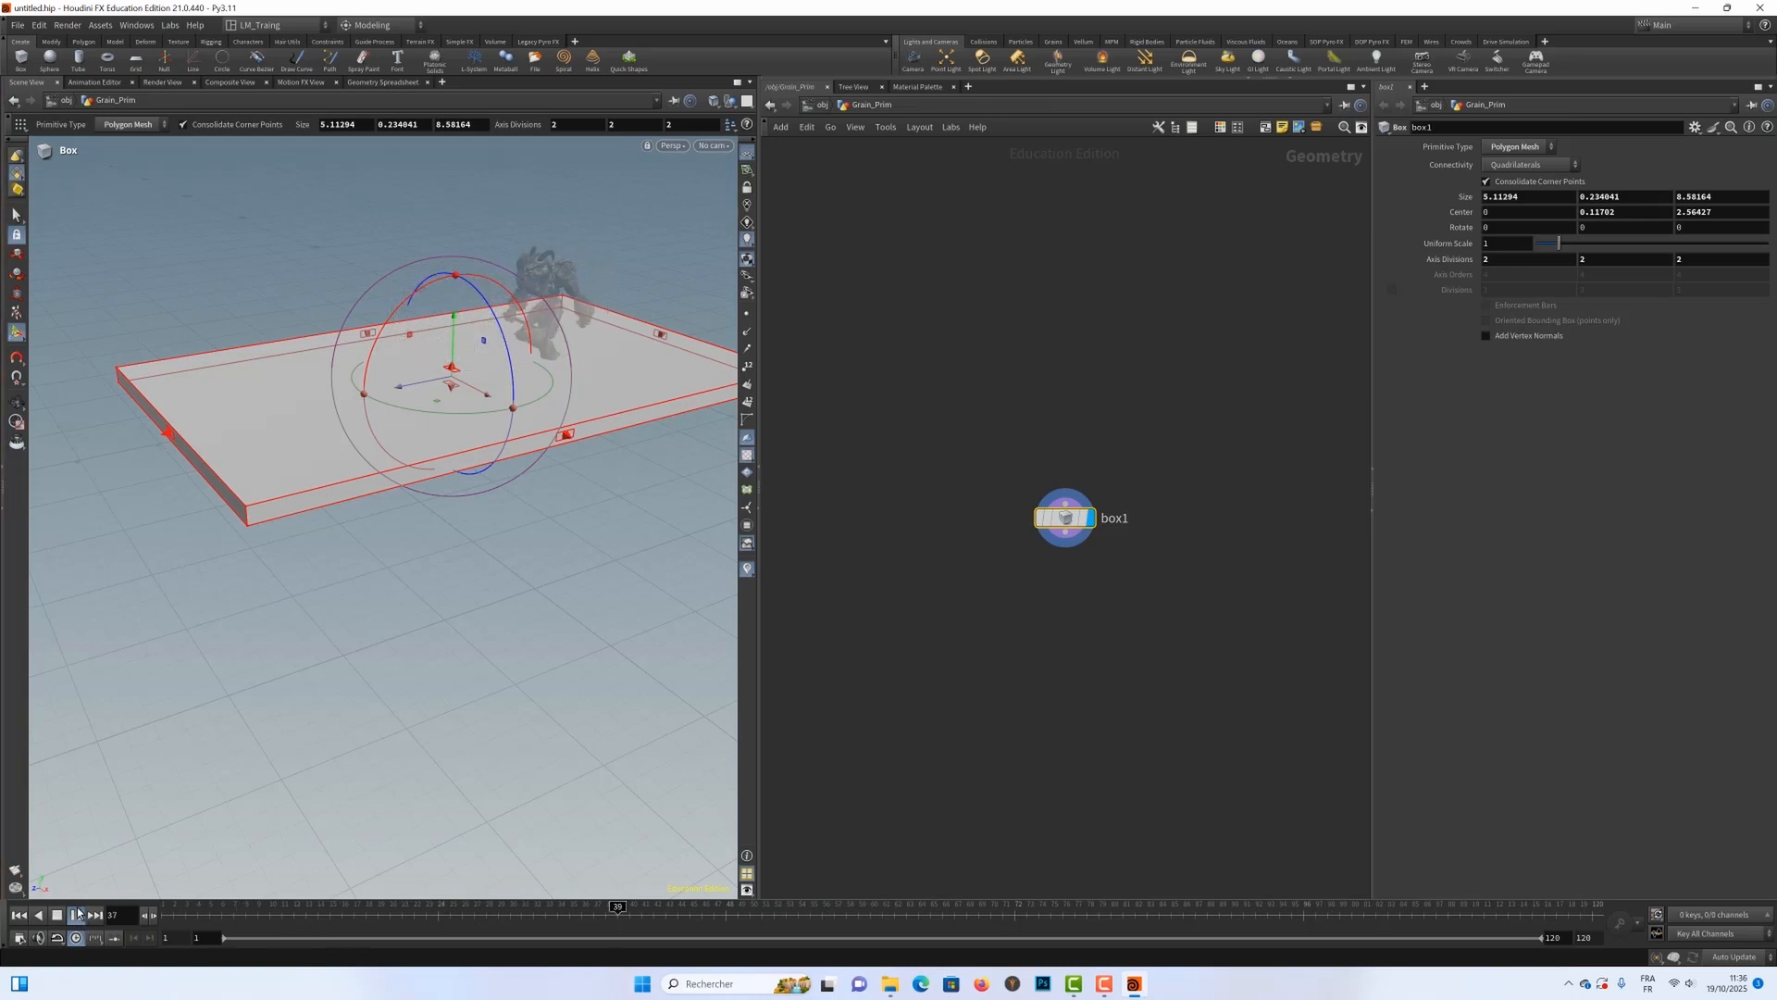
pyautogui.click(75, 914)
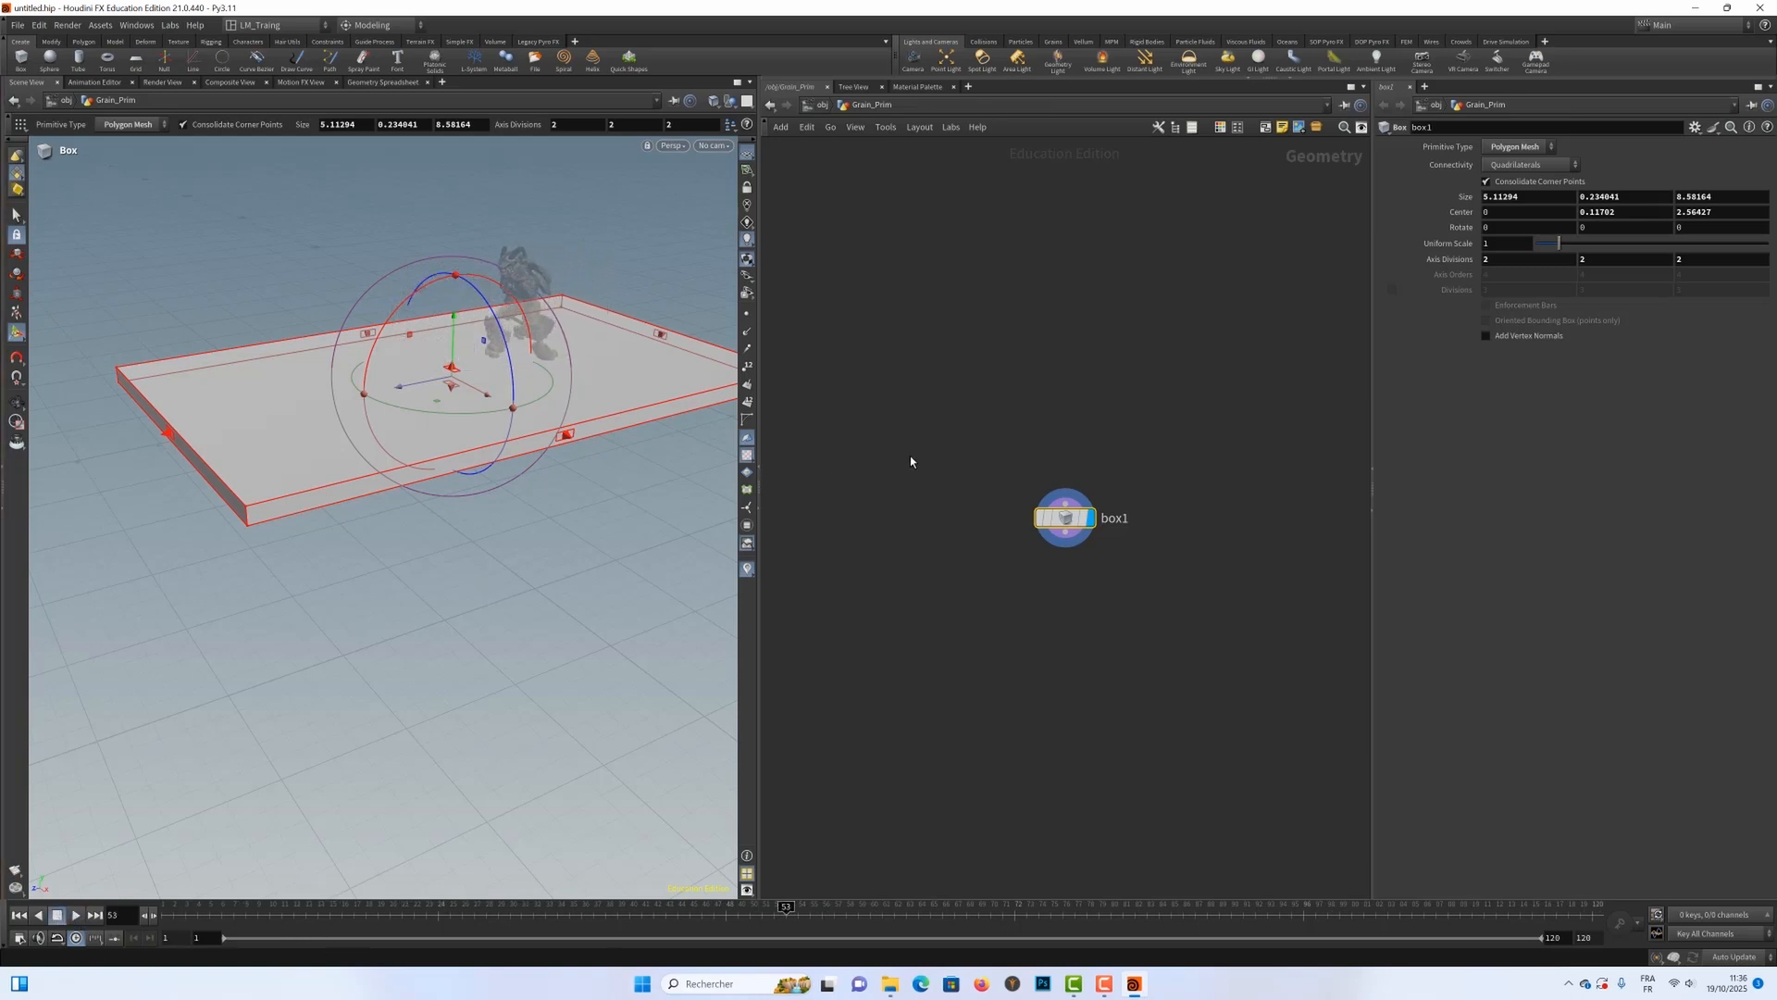
# Step: Return to the object level and turn Grain_Prim into grains with the Wet Sand tool from the Grains shelf
pyautogui.moveTo(1065, 517); pyautogui.dragTo(1084, 362)
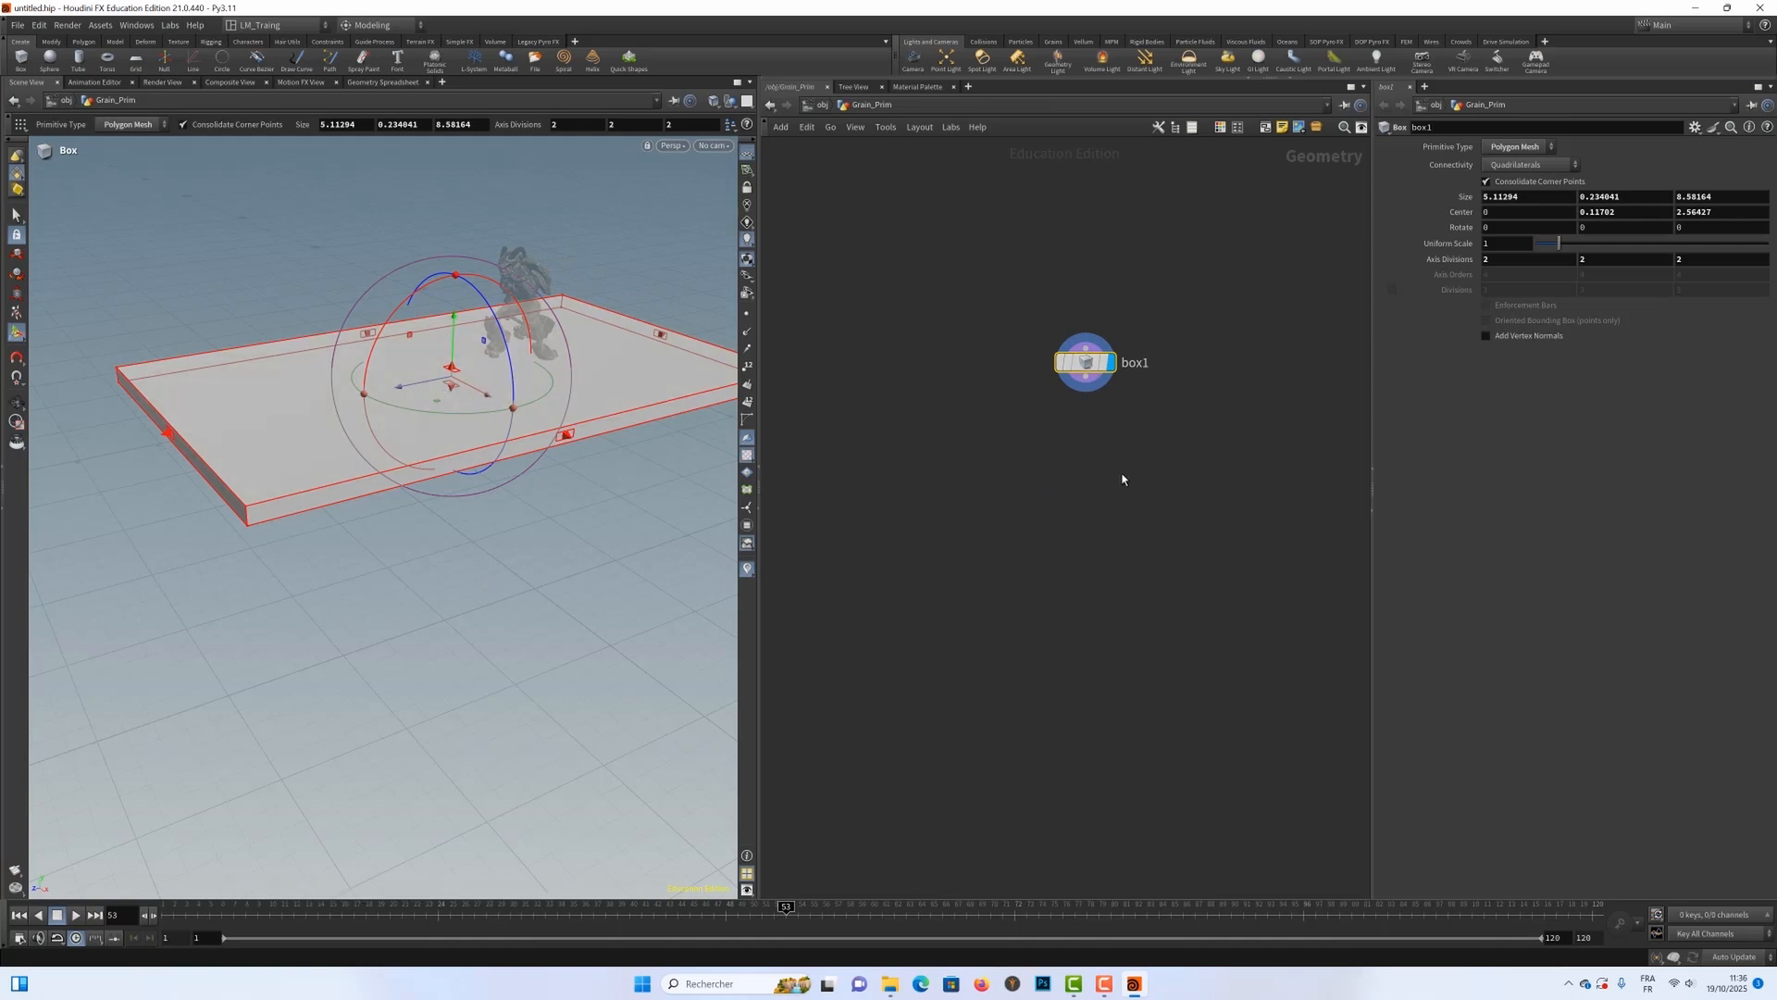
pyautogui.press('u')
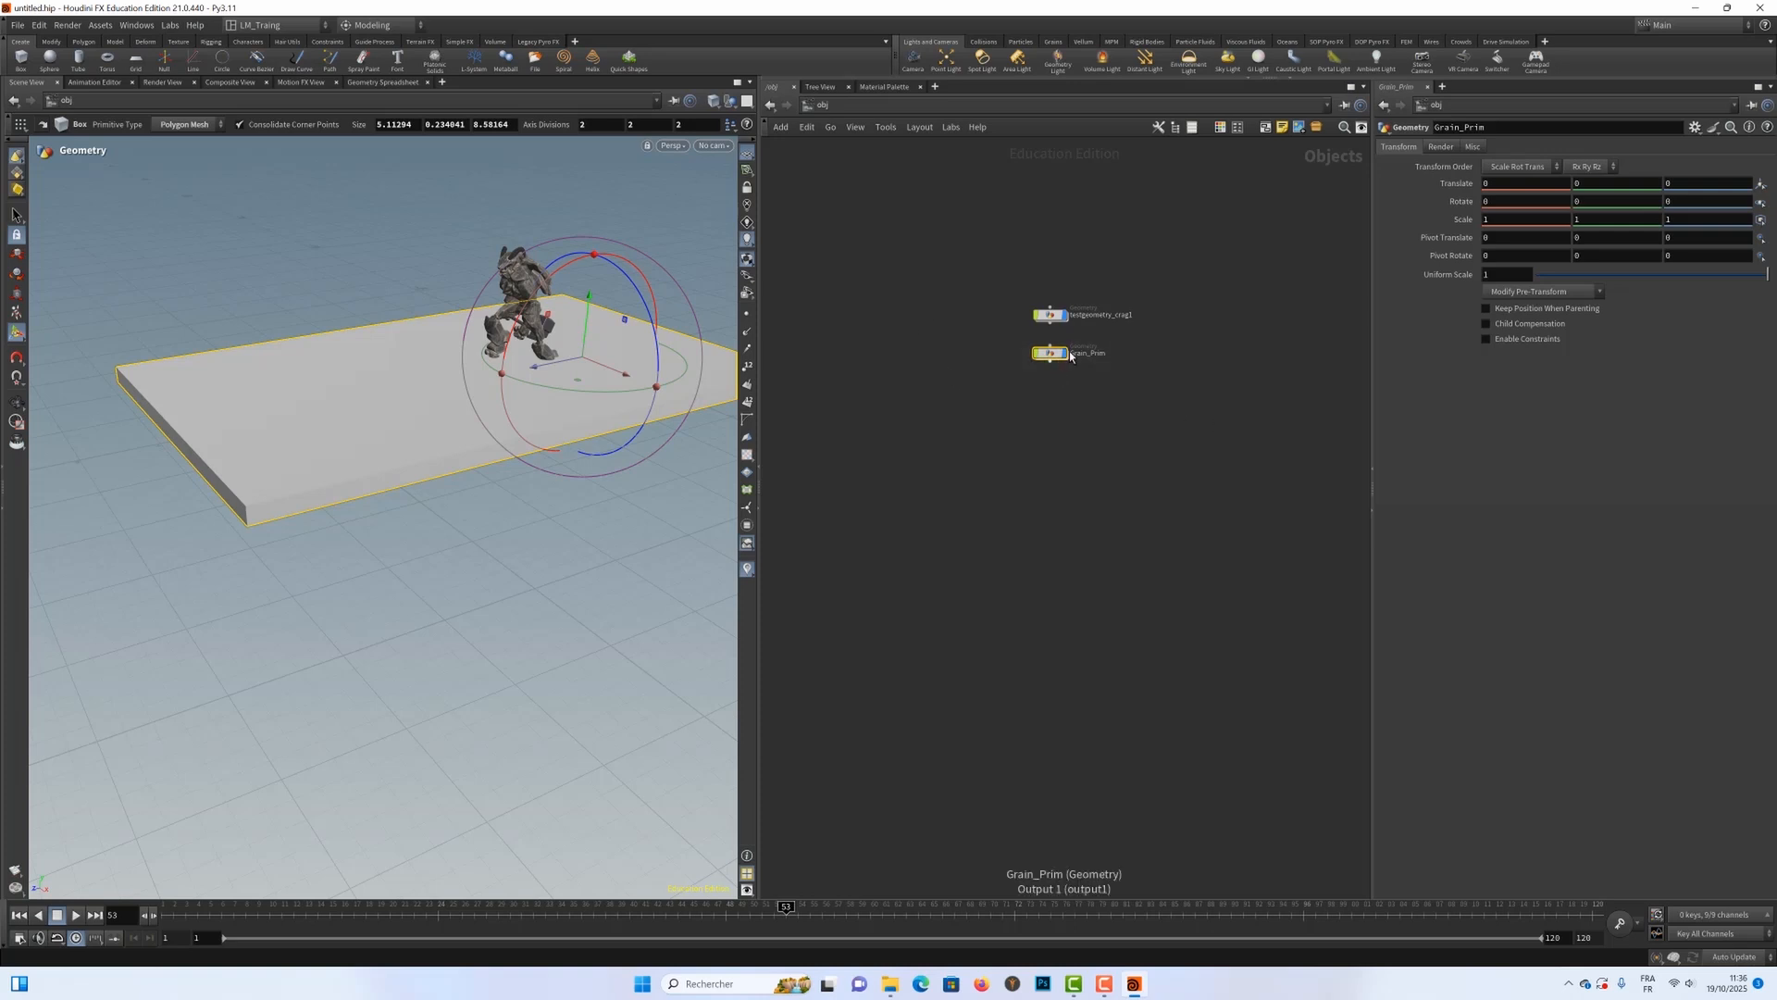
pyautogui.moveTo(1046, 352)
pyautogui.click(1053, 43)
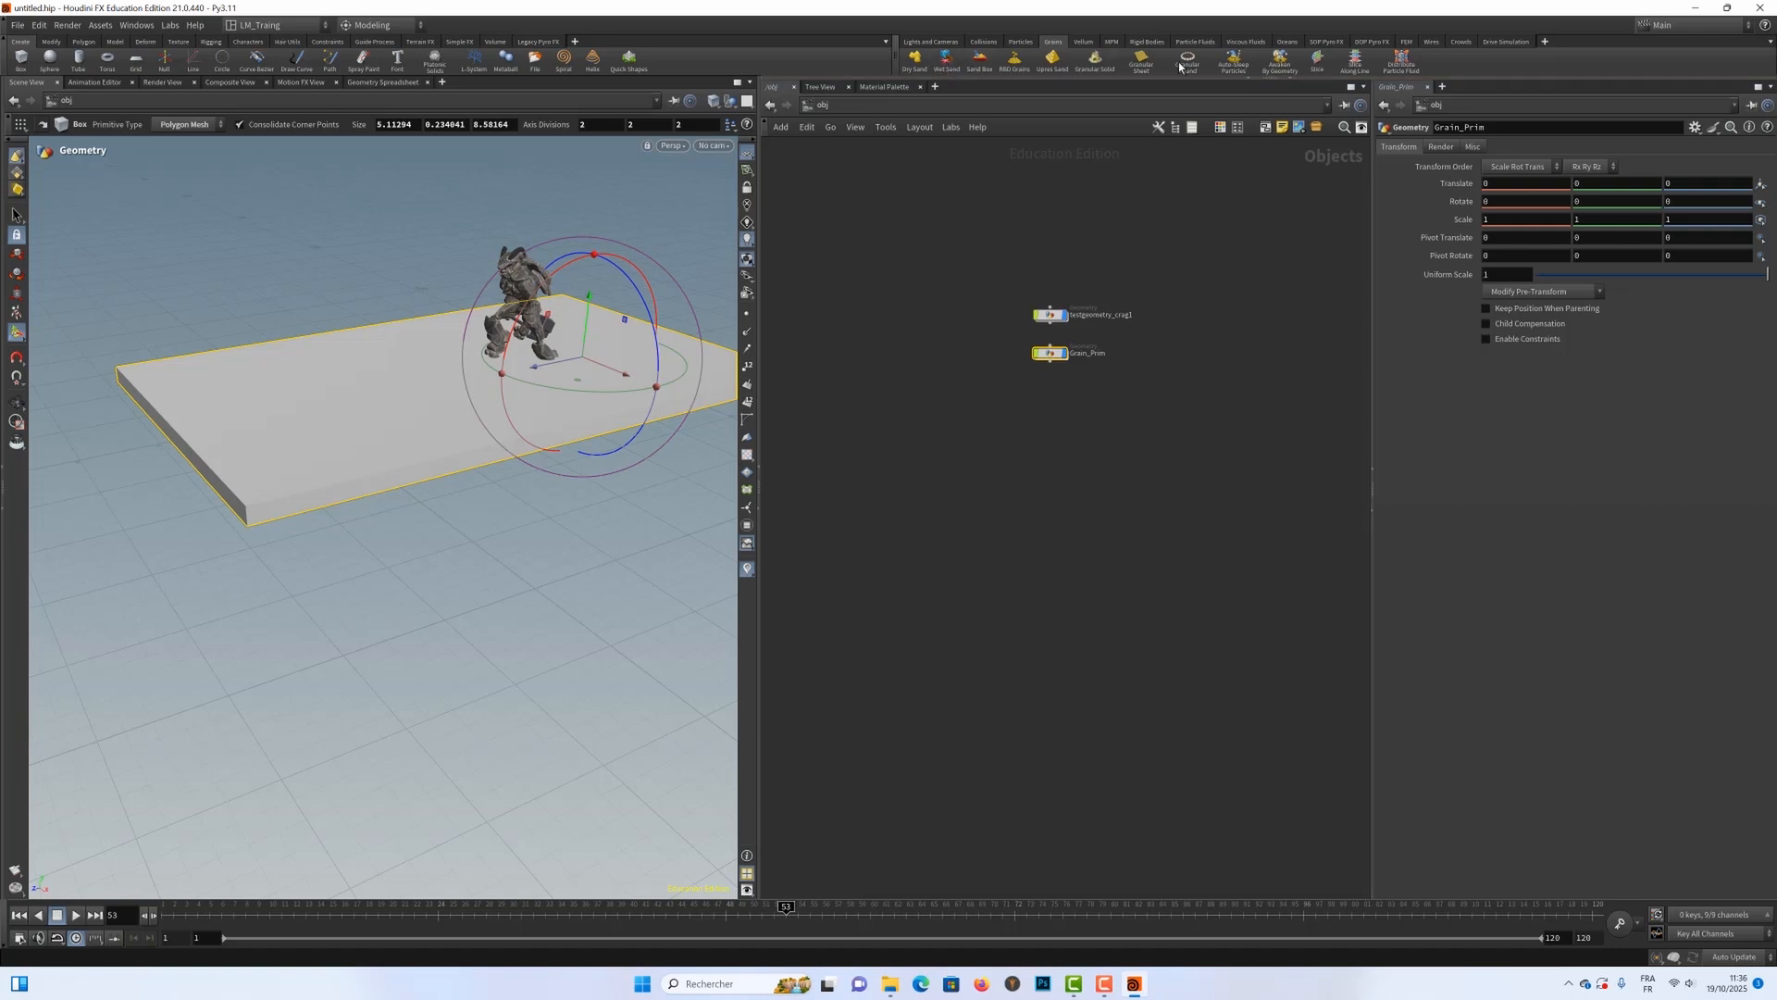
pyautogui.click(945, 61)
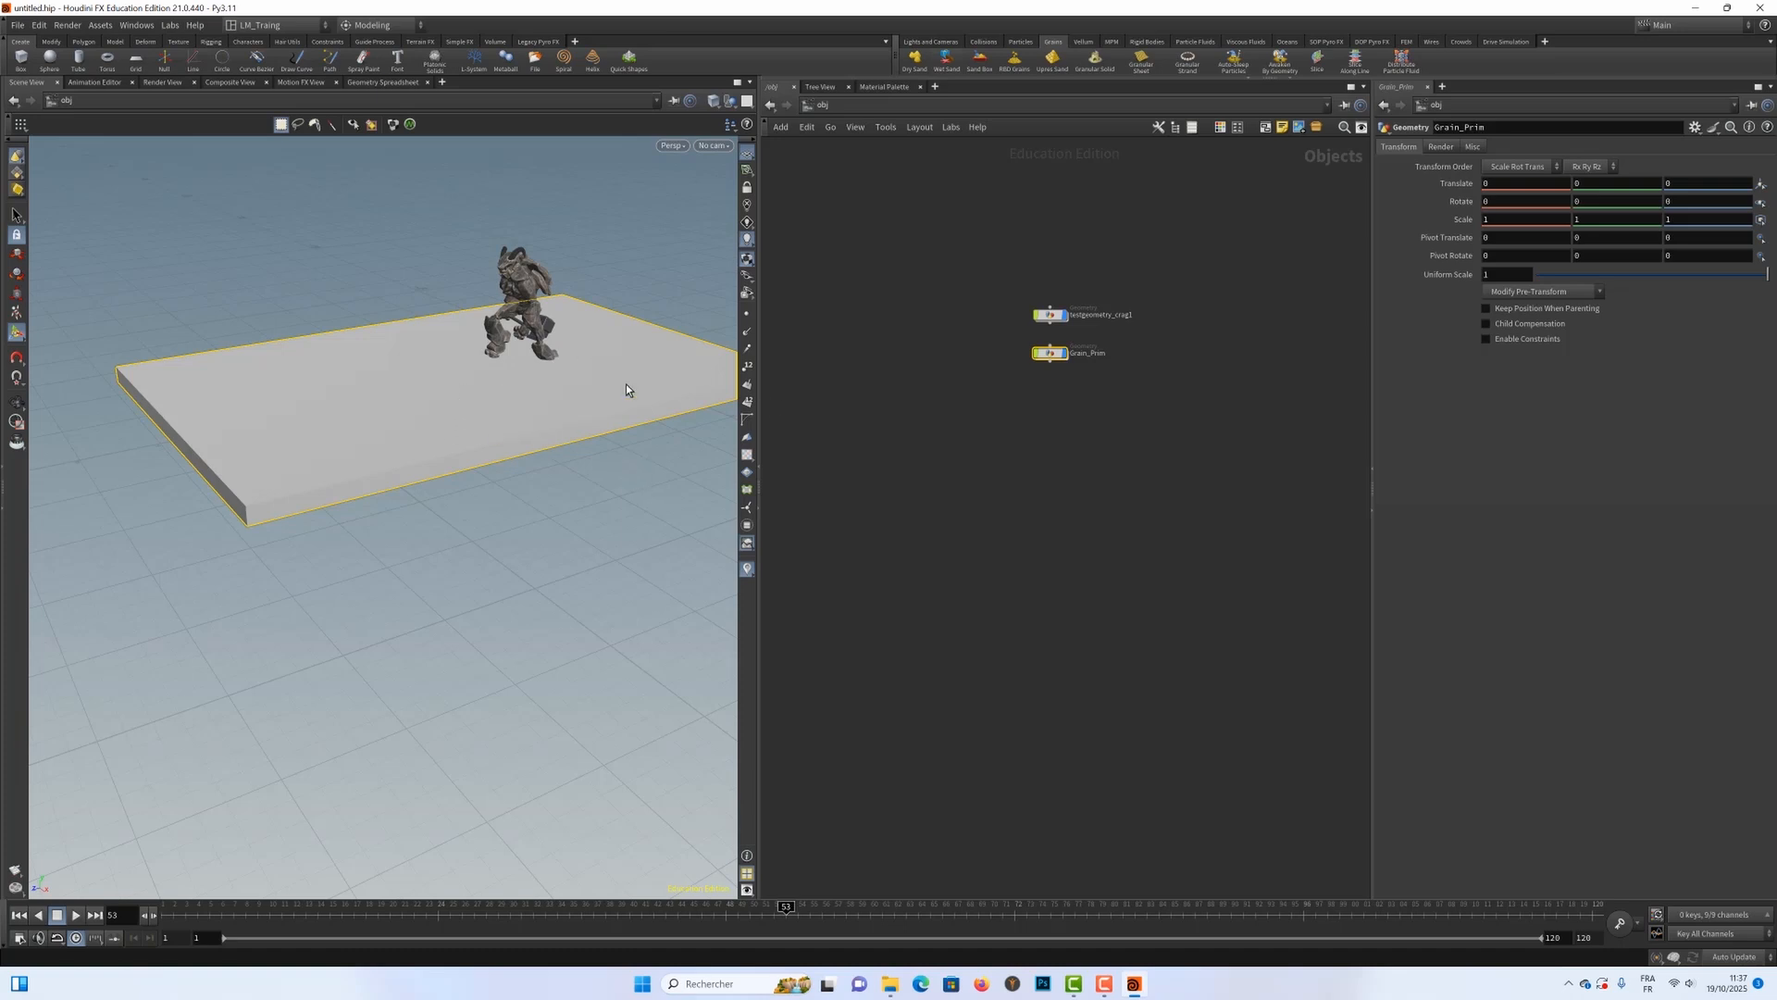
pyautogui.press('Return')
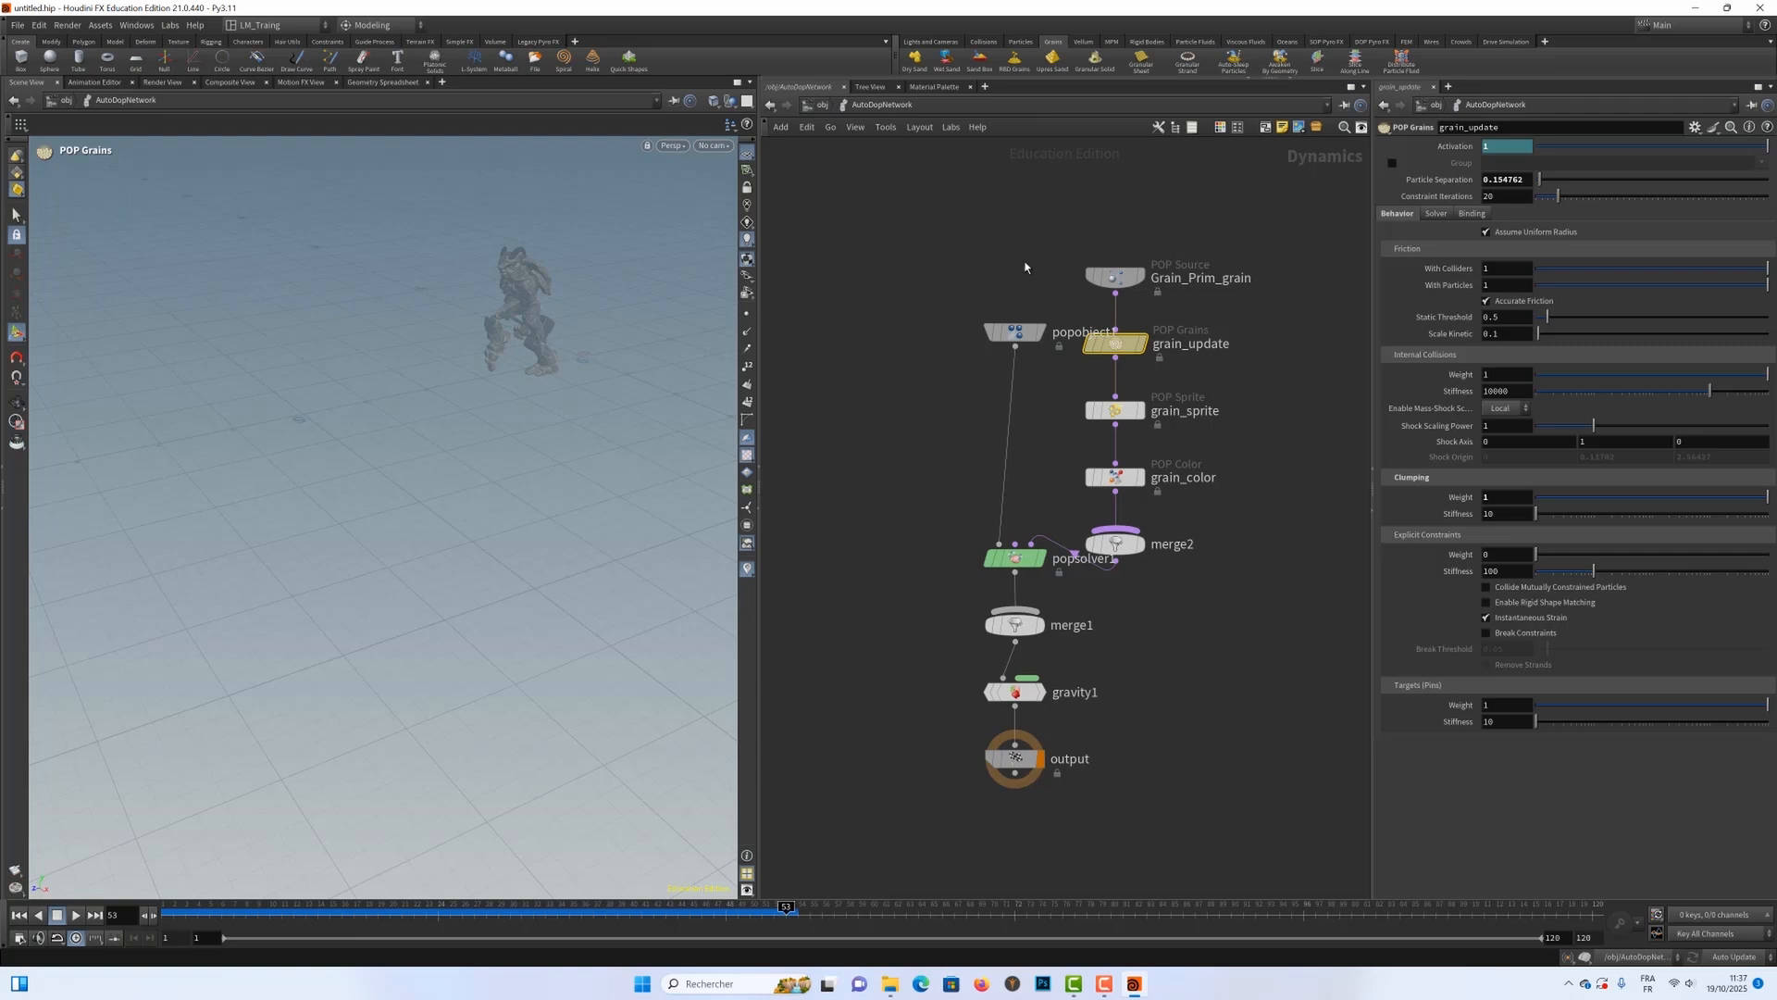
# Step: Look inside the grain_particles object at its import and cache nodes, and return to the object level
pyautogui.press('u')
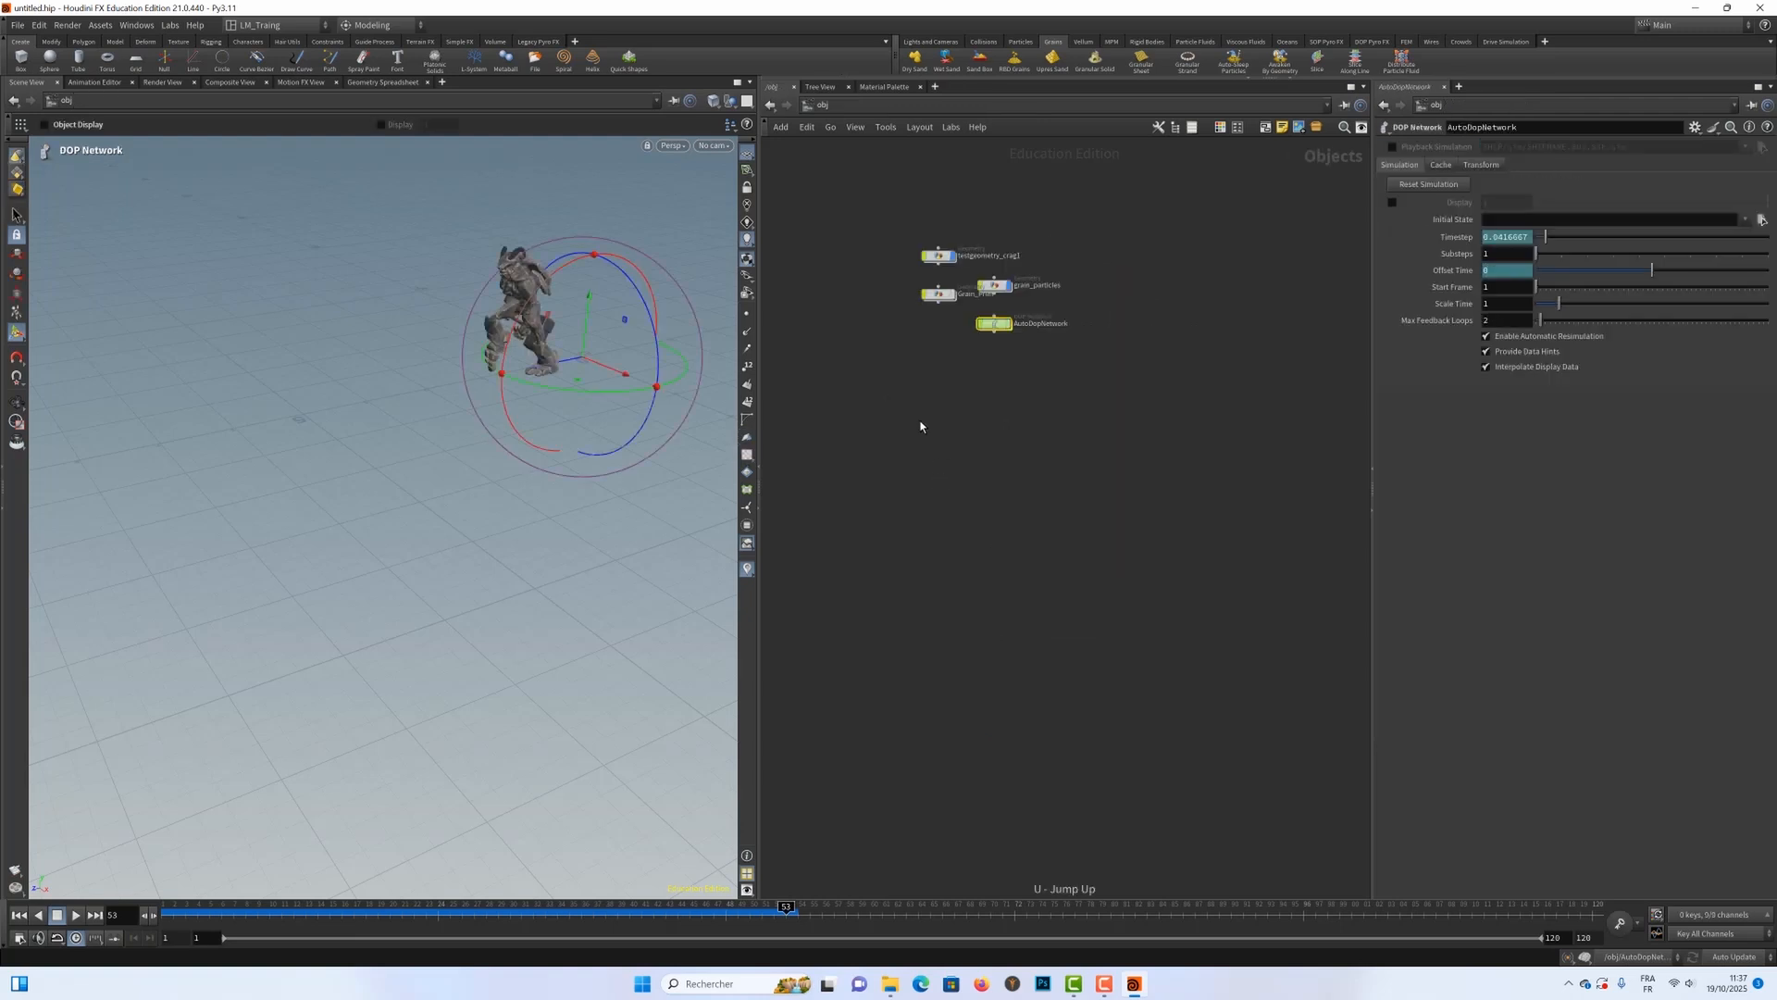
pyautogui.click(995, 288)
pyautogui.doubleClick(995, 288)
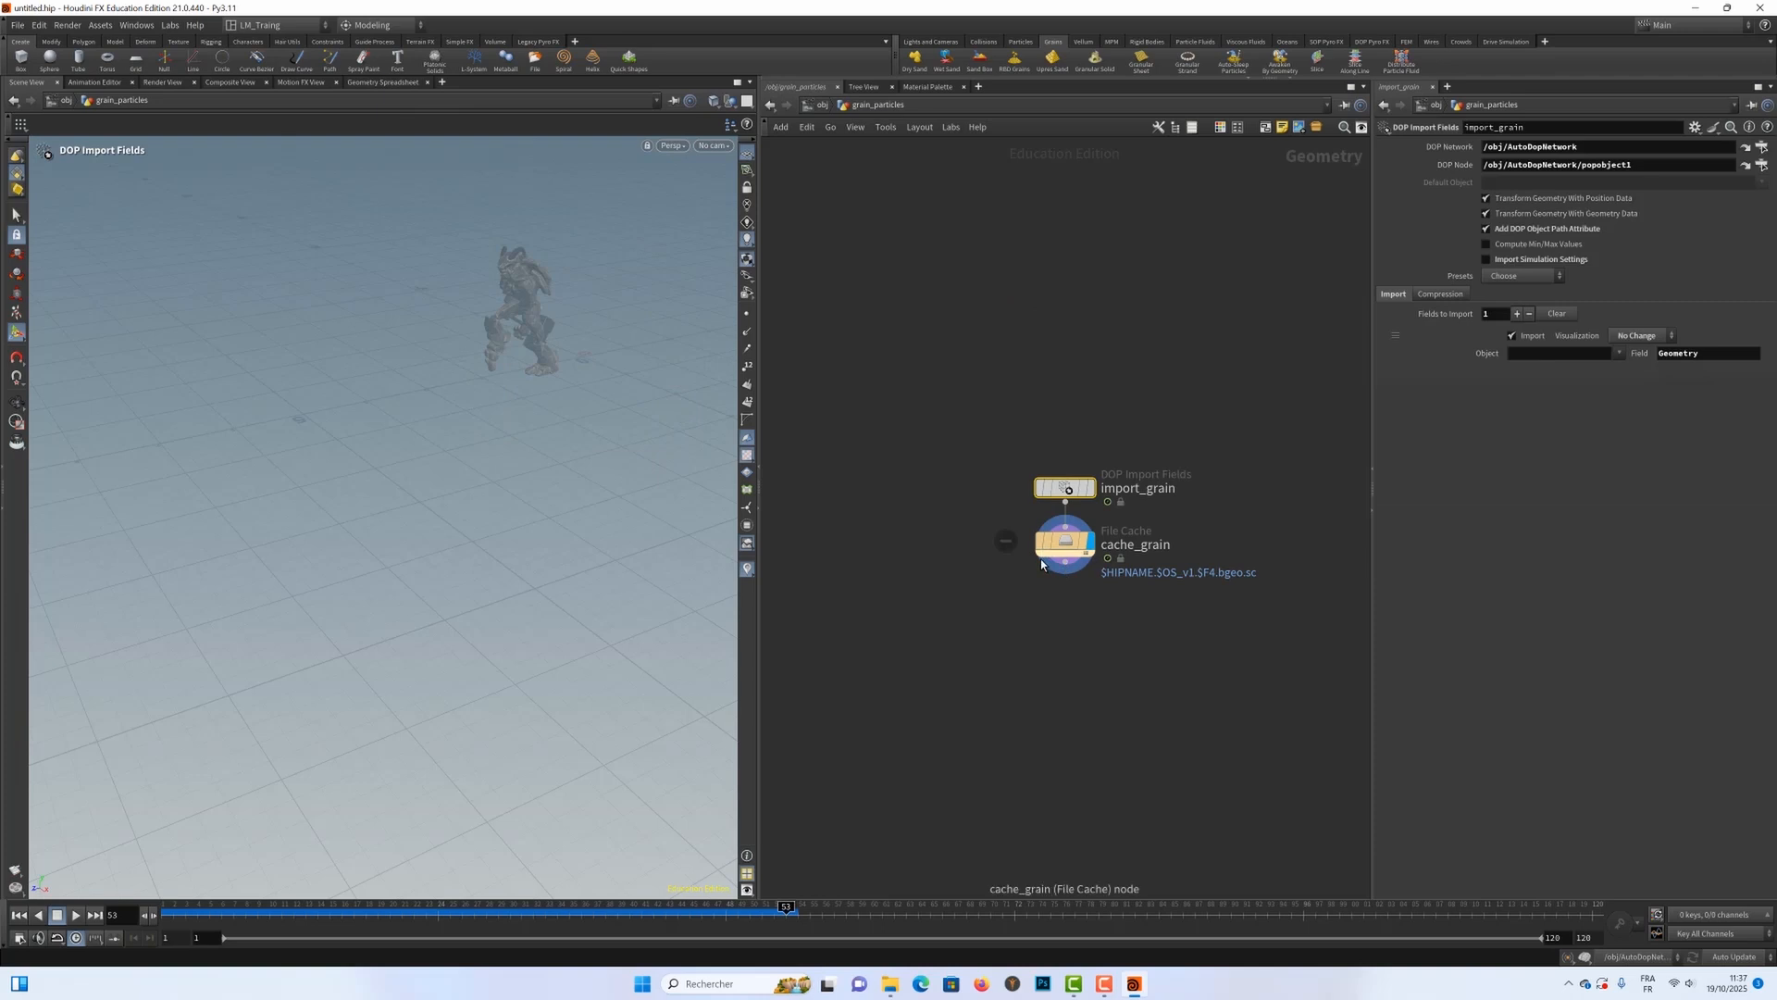
pyautogui.press('u')
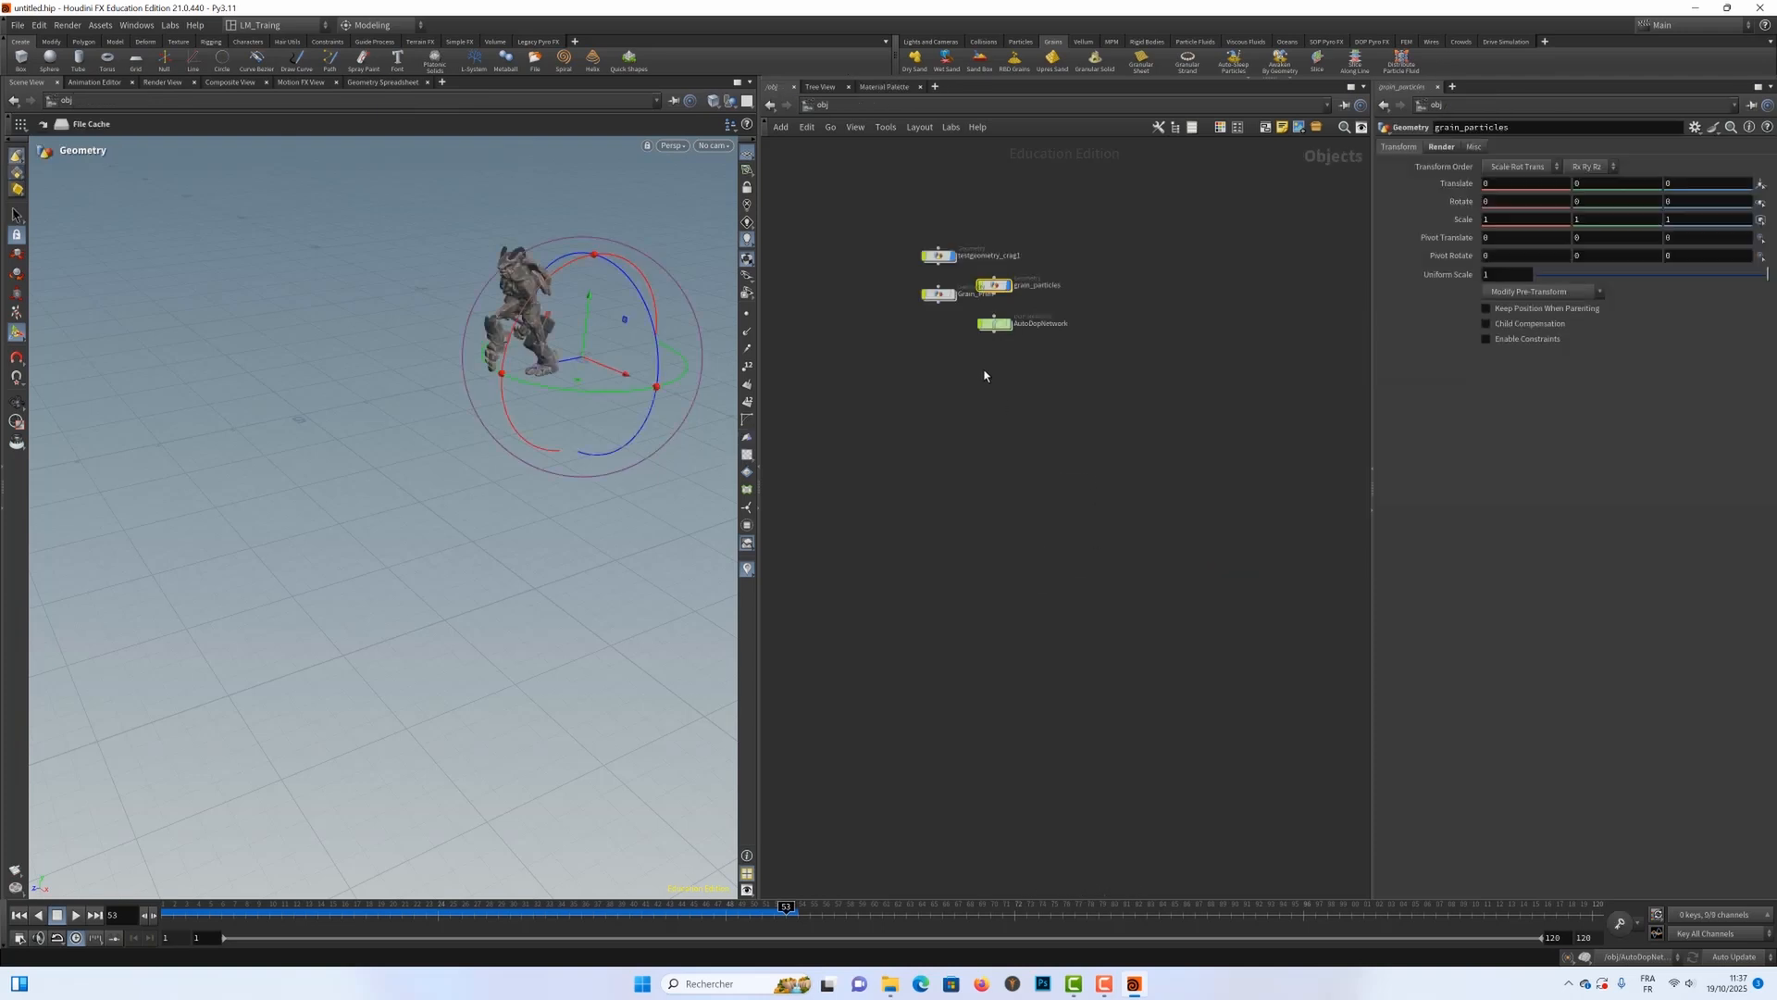
# Step: Reopen AutoDopNetwork and rewind to frame 1 to view the initial layout of the sand grains
pyautogui.click(995, 327)
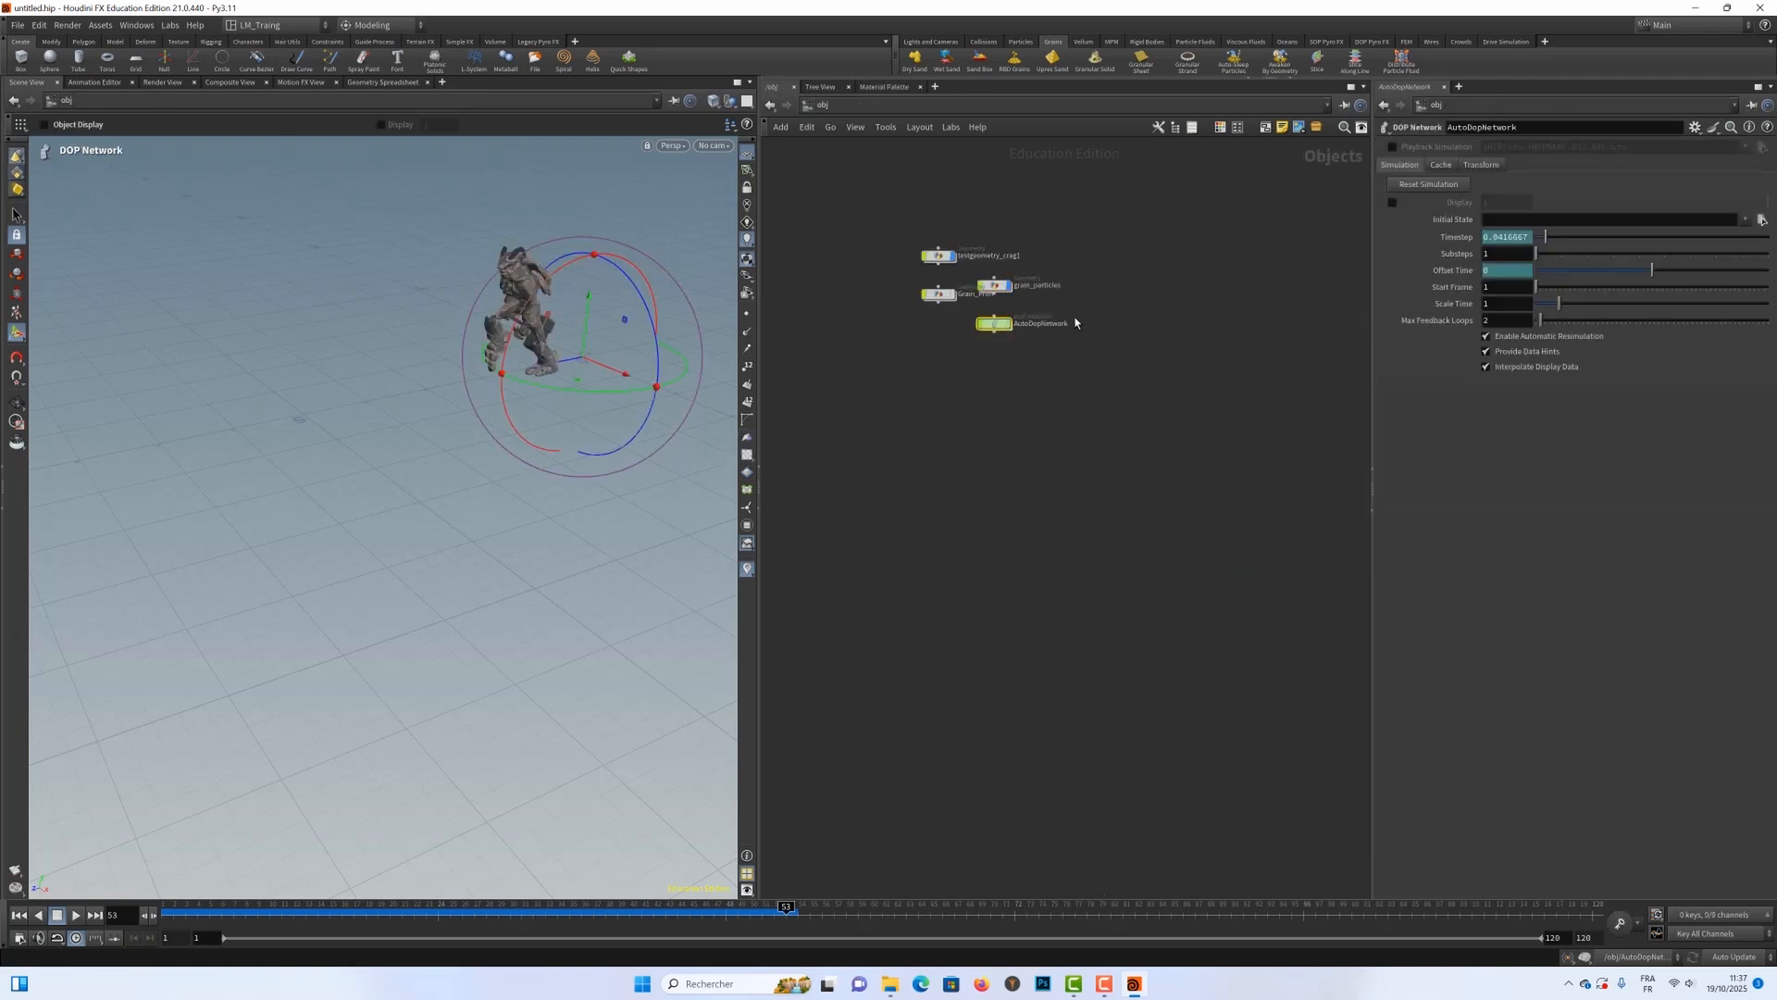
pyautogui.doubleClick(993, 327)
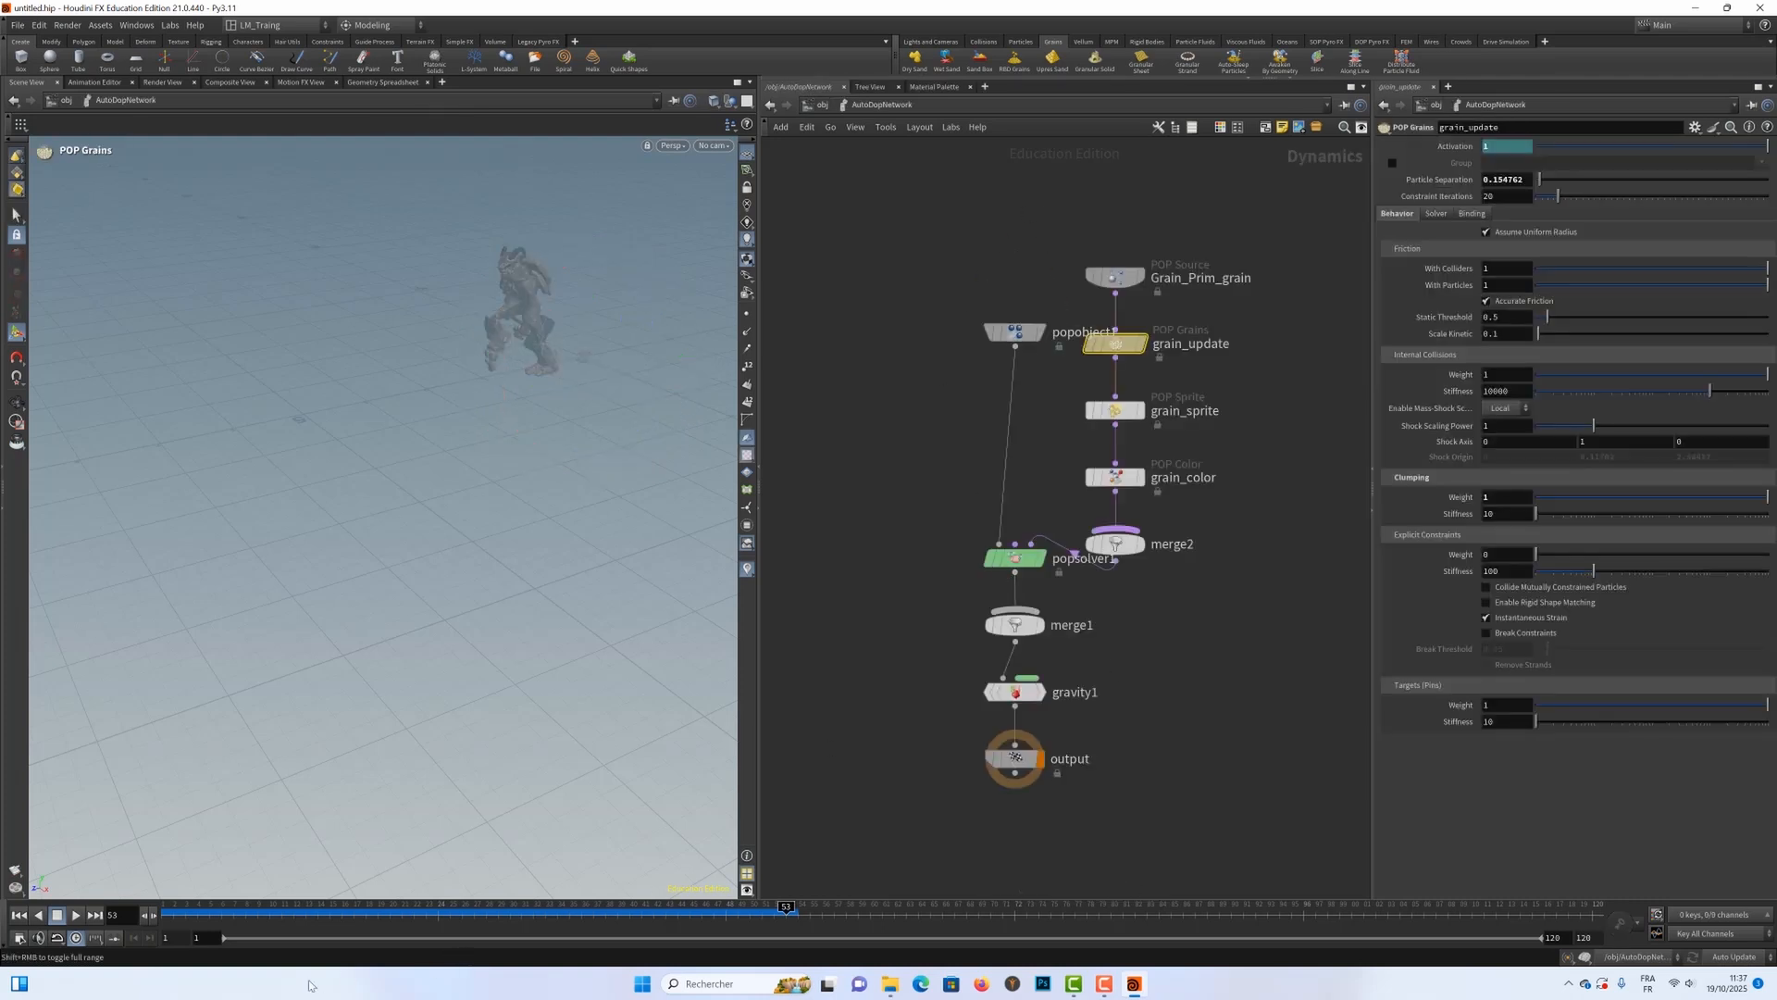
pyautogui.moveTo(209, 911); pyautogui.dragTo(102, 913)
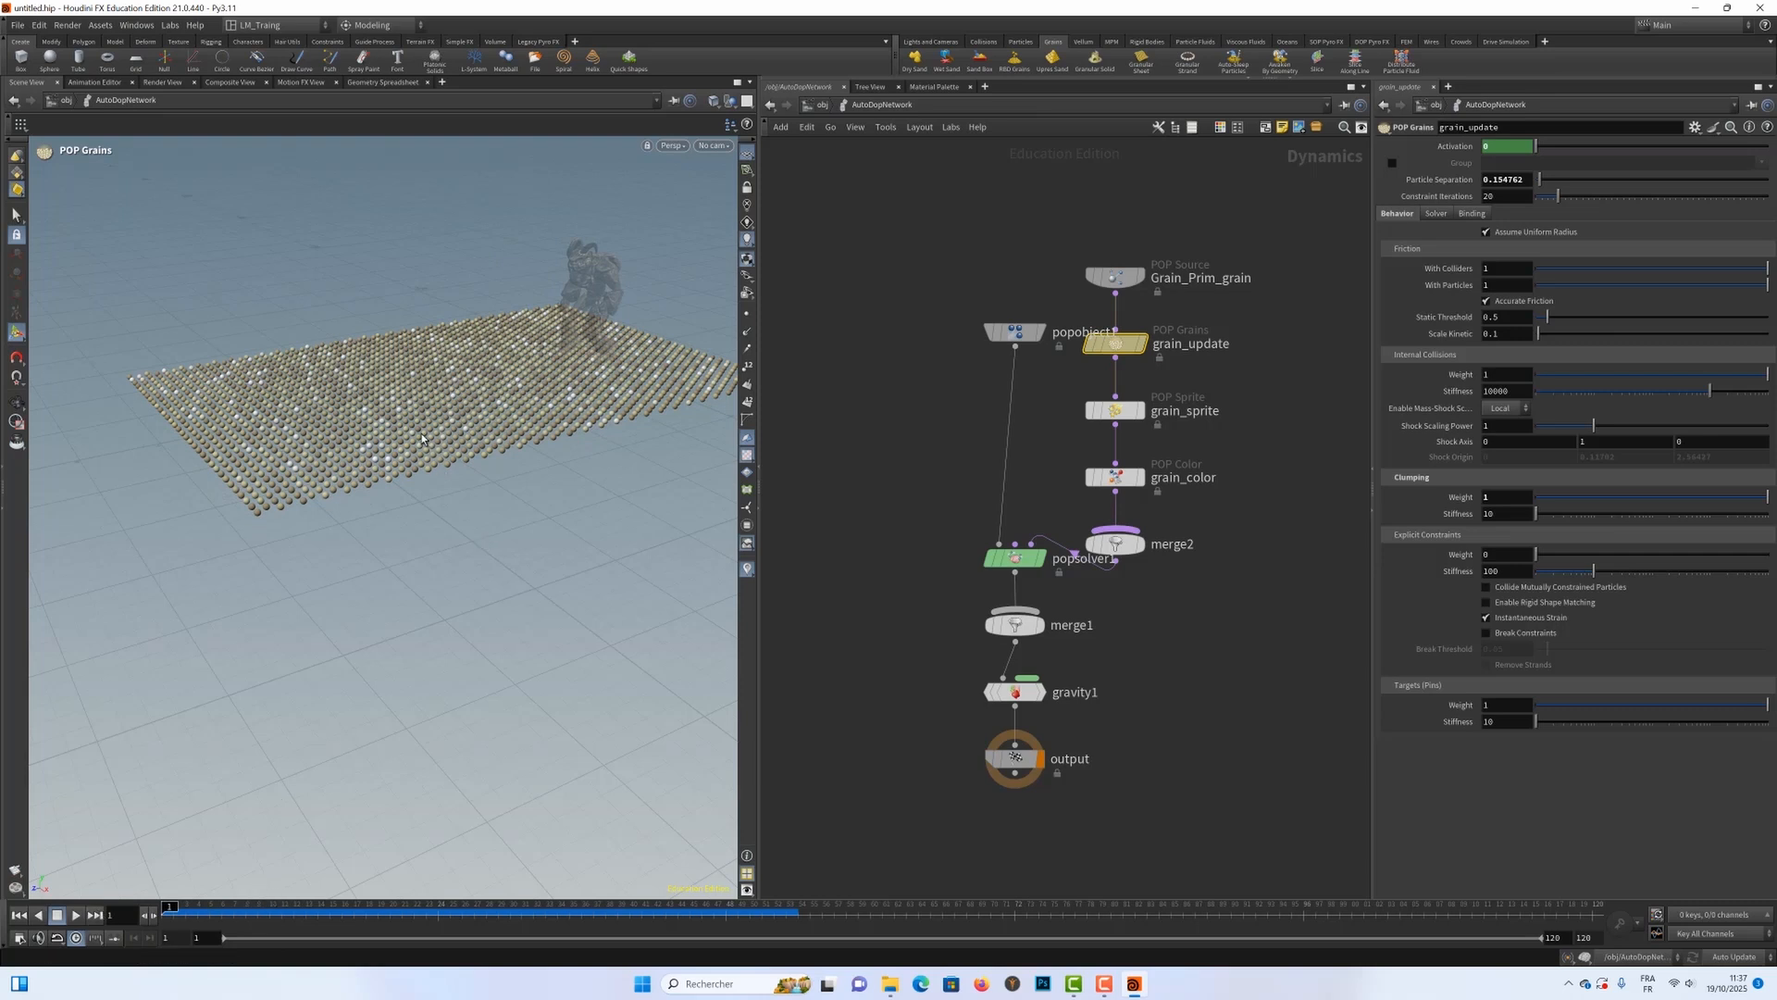
pyautogui.press('Escape')
pyautogui.moveTo(422, 438); pyautogui.dragTo(389, 460)
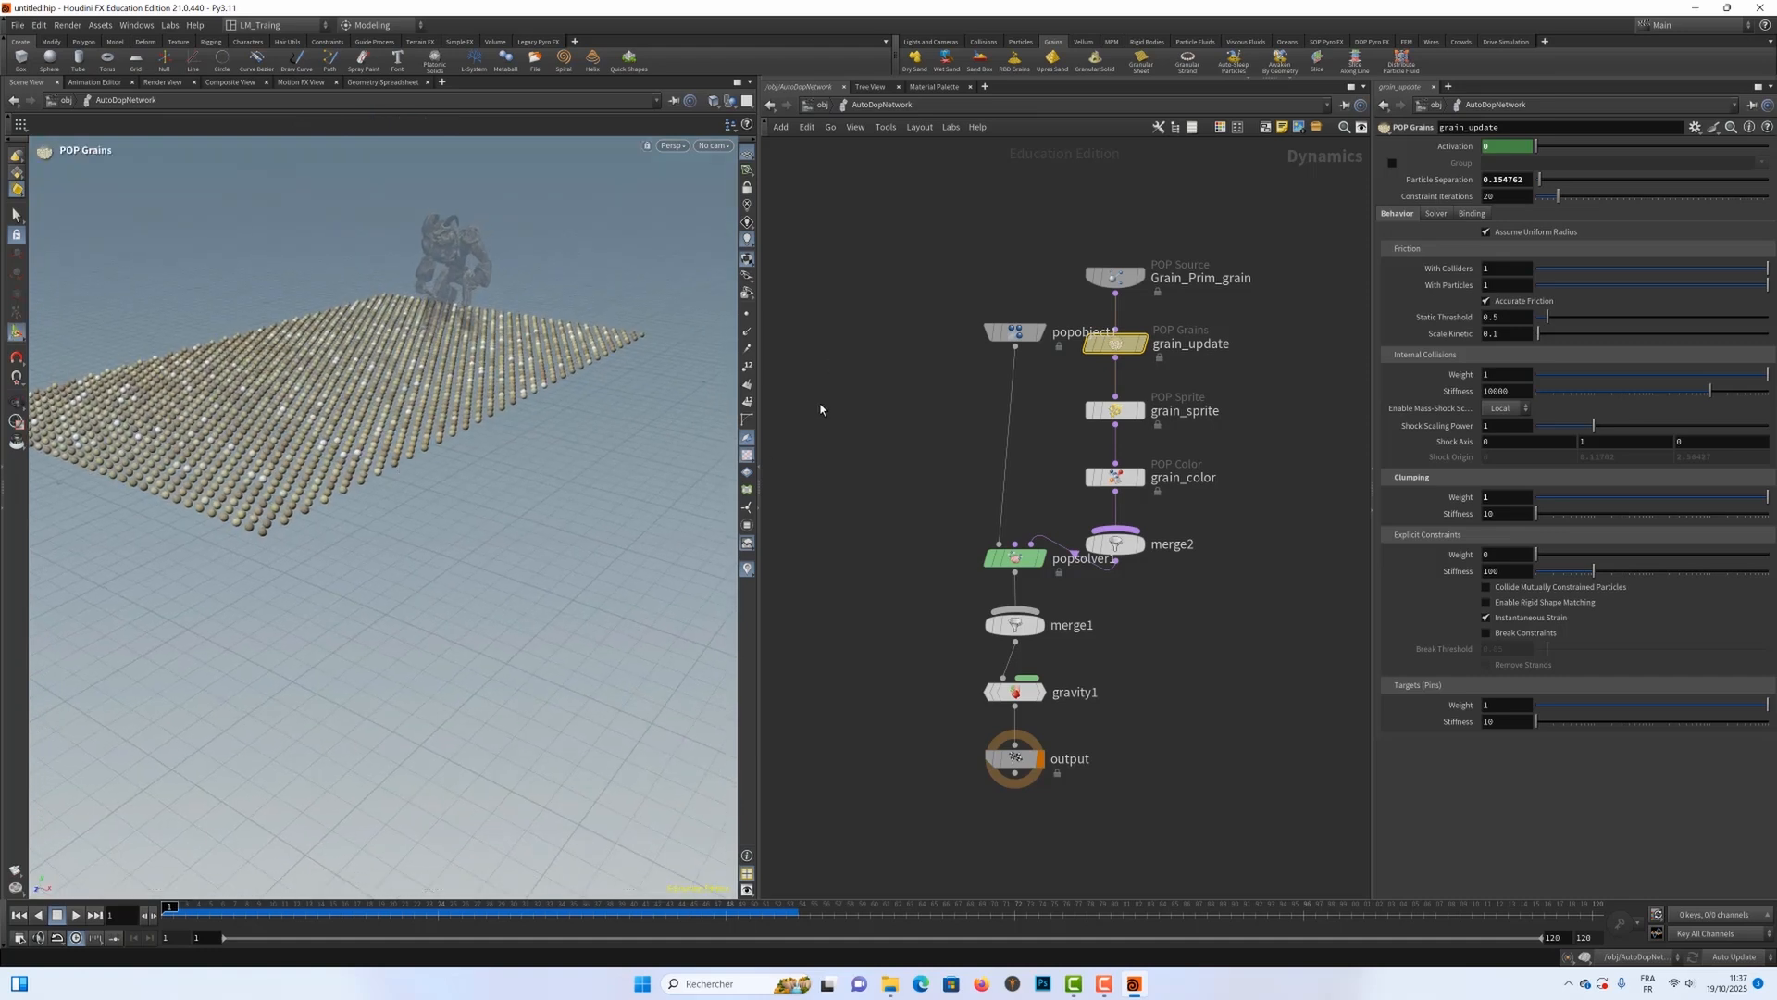
# Step: Set the Particle Separation of grain_update to 0.05
pyautogui.moveTo(949, 303); pyautogui.dragTo(1062, 386)
pyautogui.moveTo(1256, 323); pyautogui.dragTo(1129, 365)
pyautogui.press('BackSpace')
pyautogui.write('0.05')
pyautogui.press('Return')
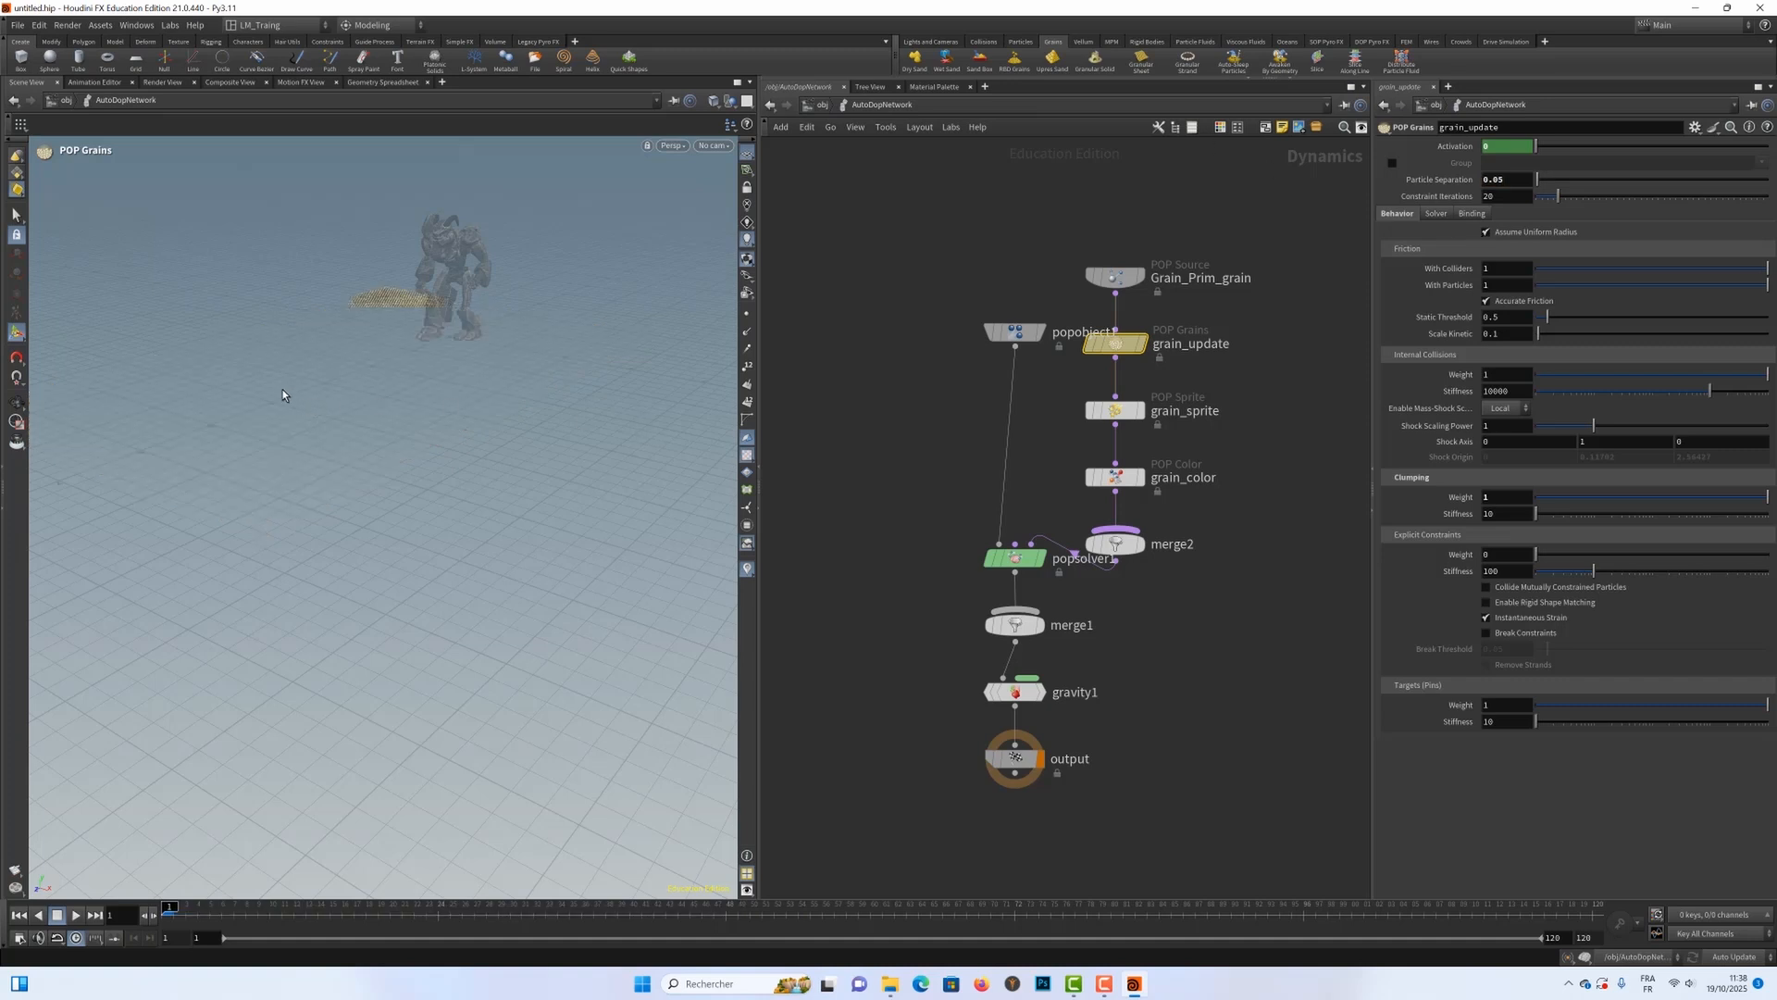
# Step: Cut the wire between the Grain_Prim_grain source and the grain_update node
pyautogui.keyDown('alt'); pyautogui.moveTo(384, 344); pyautogui.dragTo(497, 314, button='right'); pyautogui.keyUp('alt')
pyautogui.keyDown('alt'); pyautogui.moveTo(389, 283); pyautogui.dragTo(555, 288, button='right'); pyautogui.keyUp('alt')
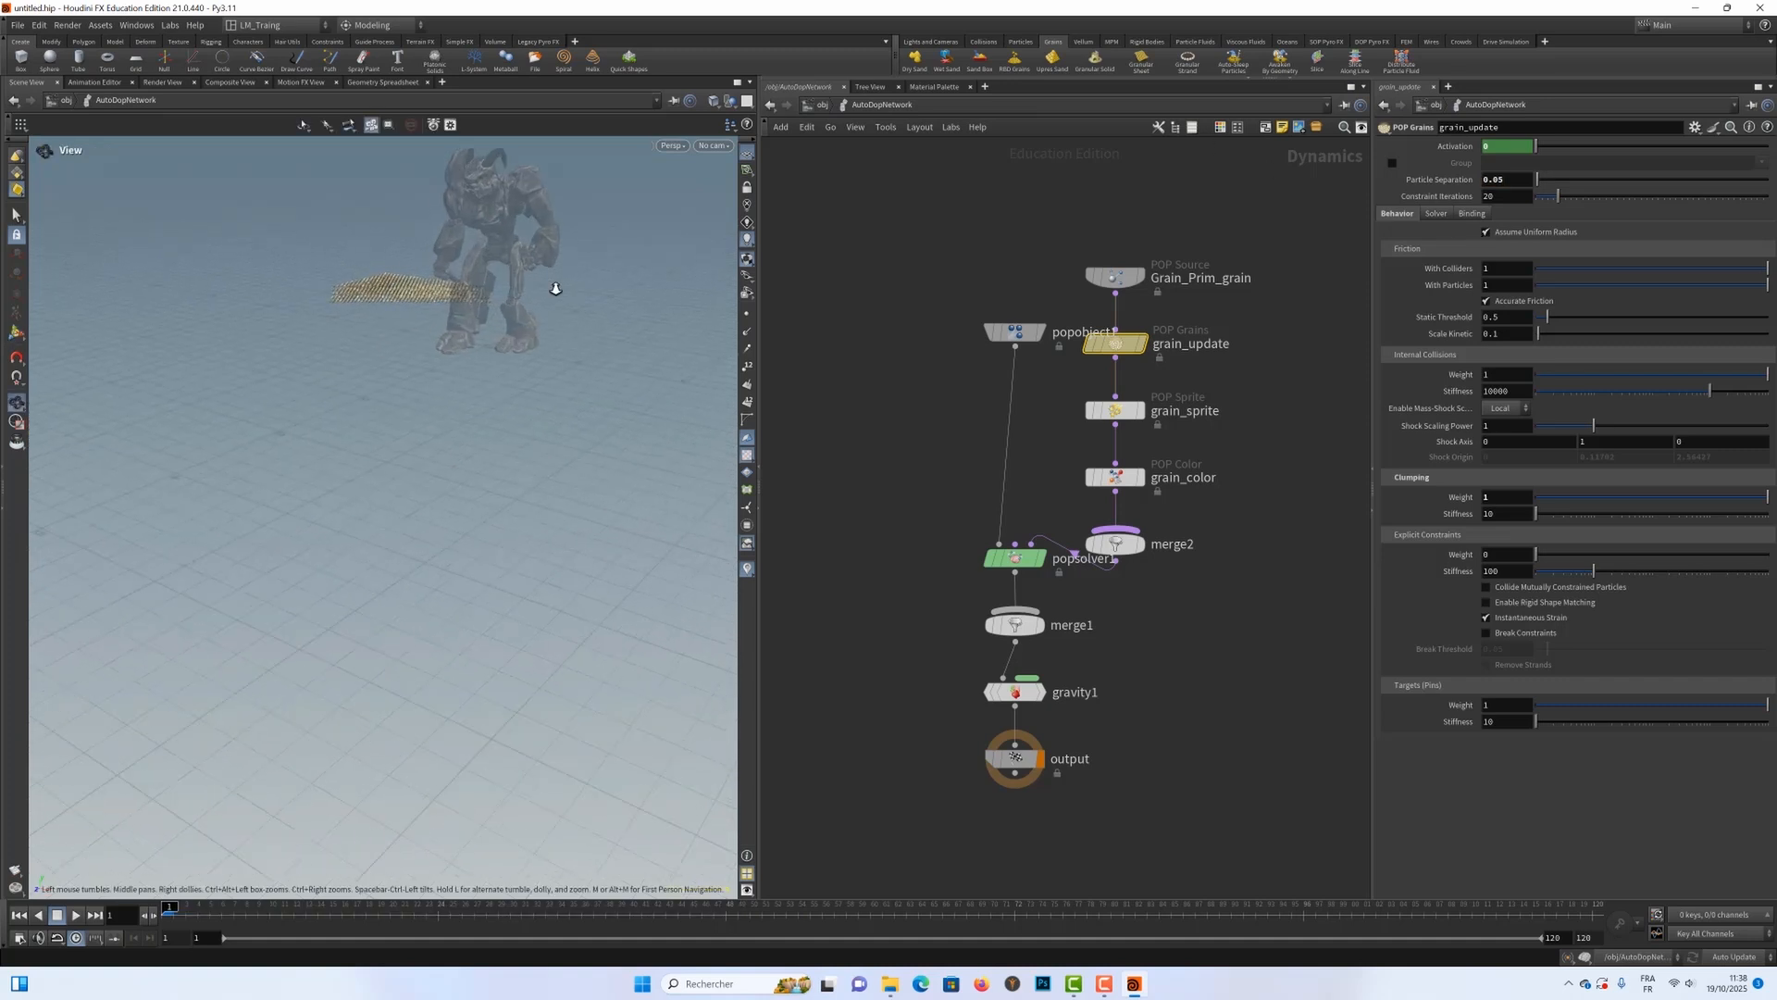
pyautogui.moveTo(555, 288); pyautogui.dragTo(529, 453)
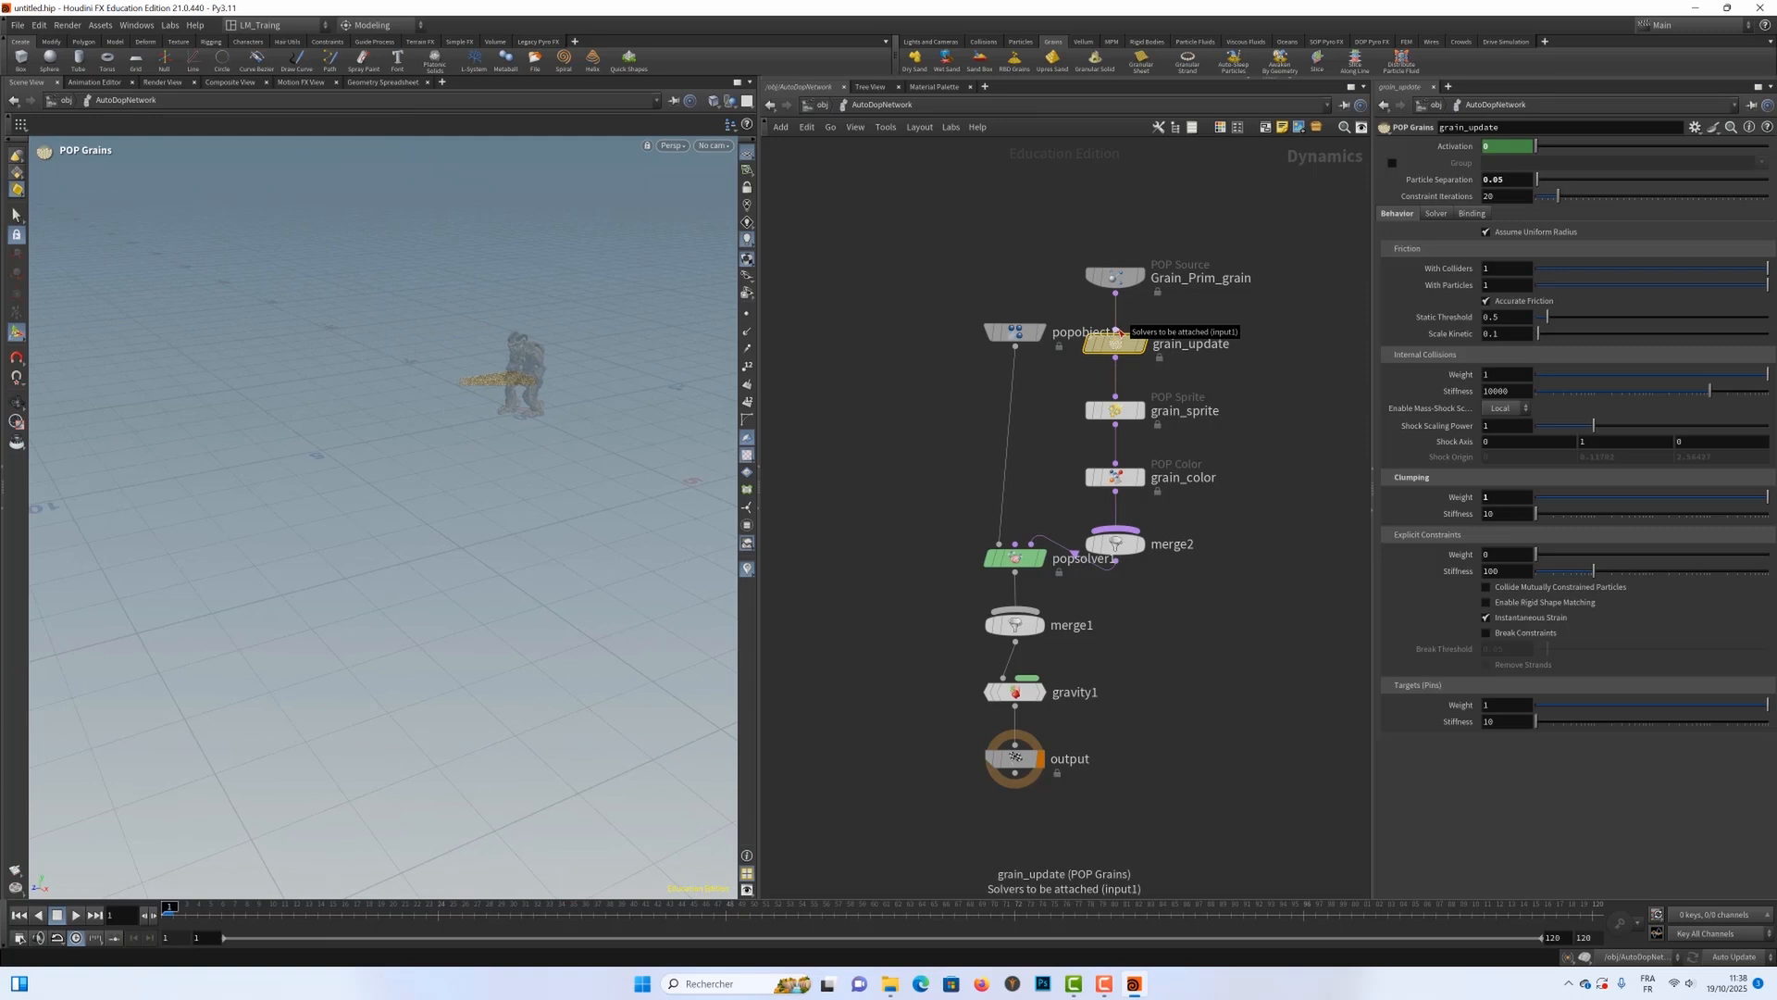
pyautogui.press('y')
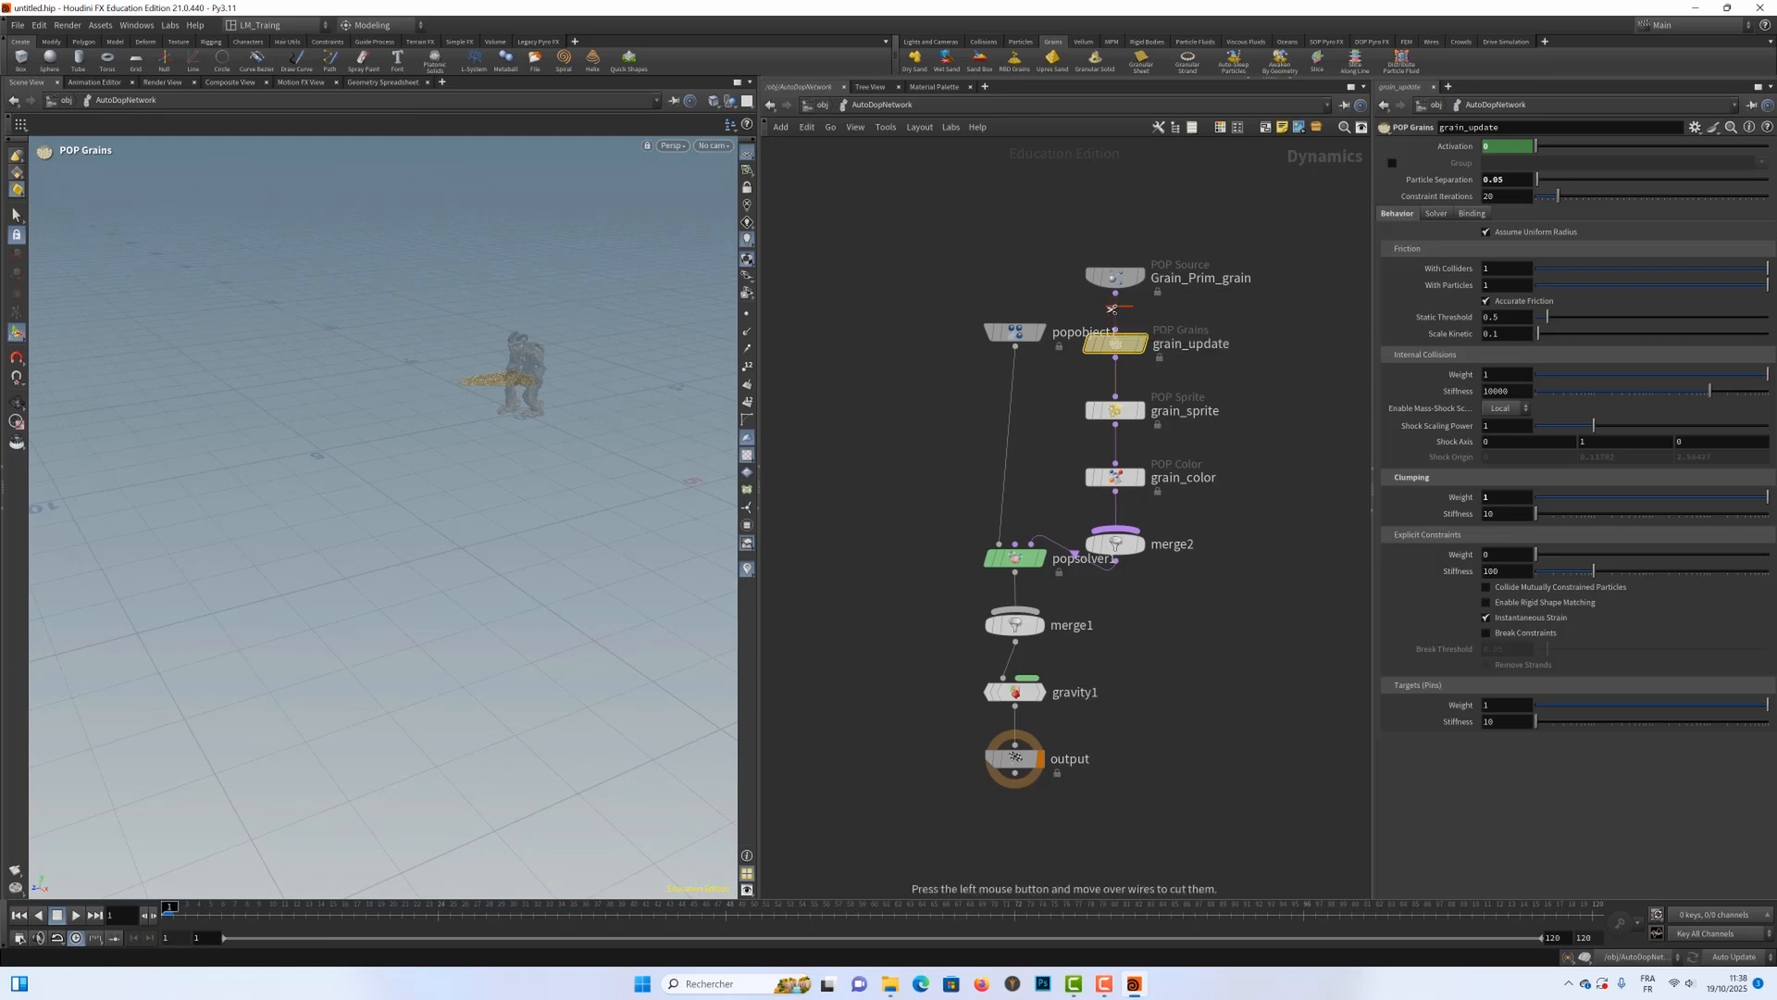
pyautogui.moveTo(1008, 343)
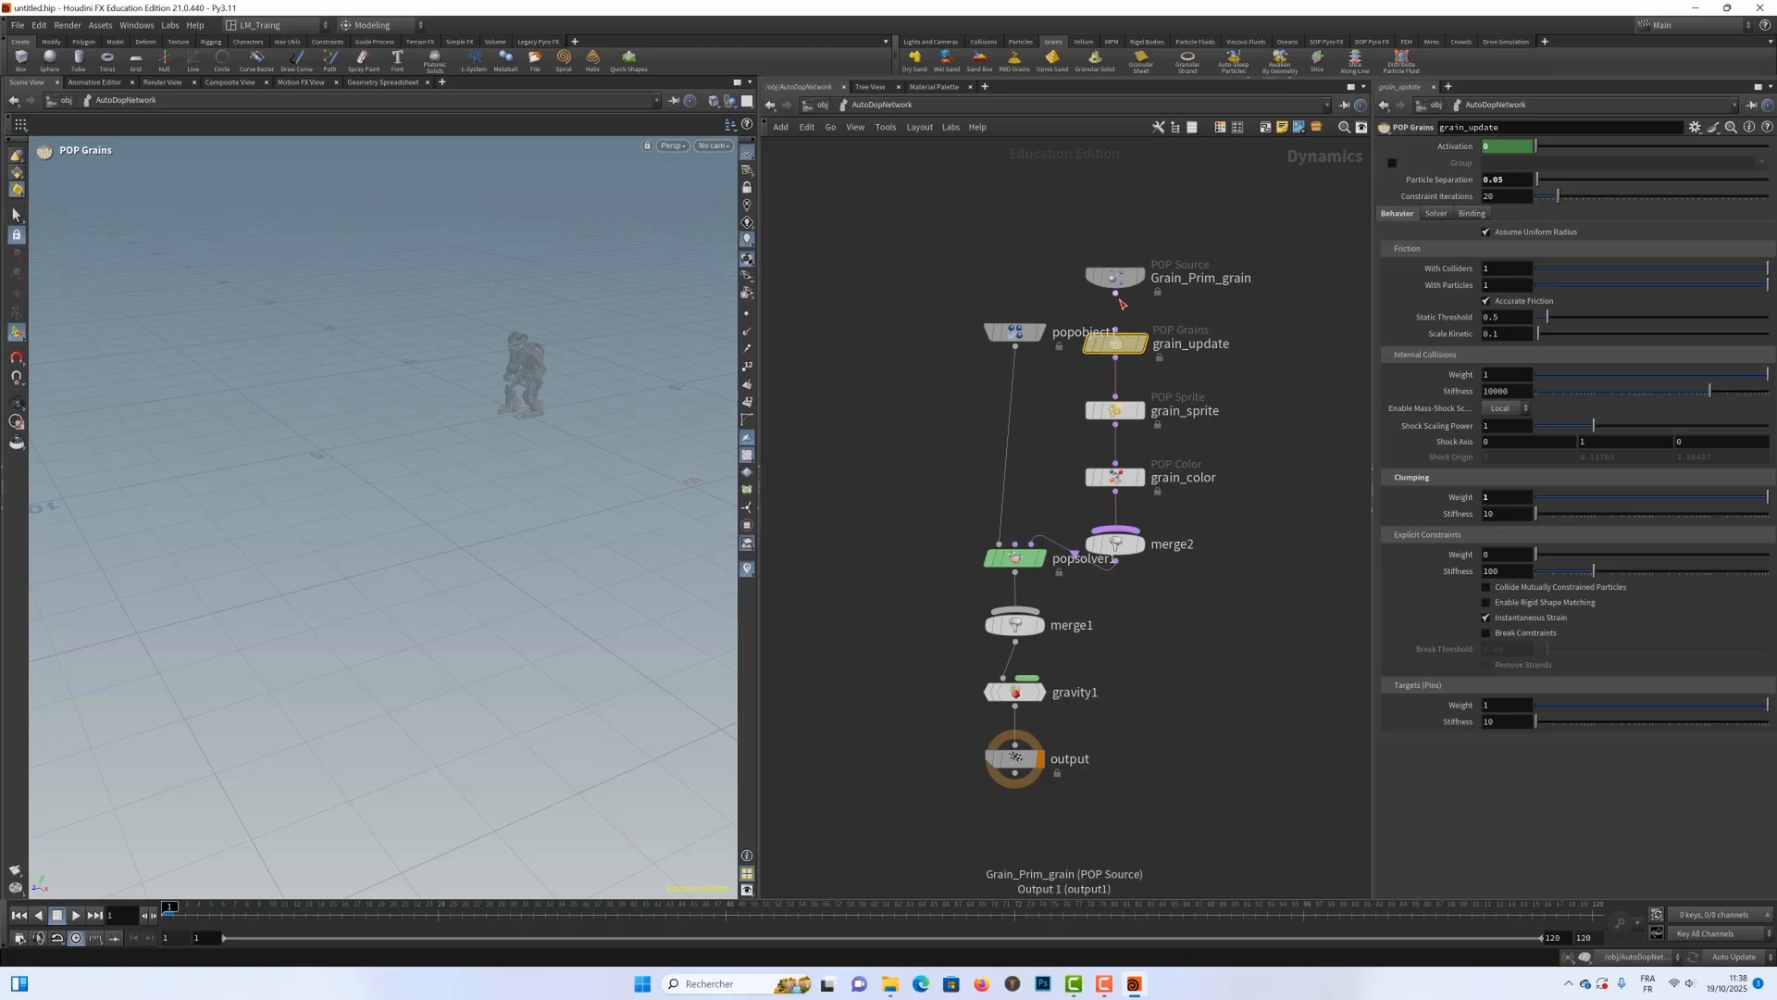
# Step: Reconnect the Grain_Prim_grain source to the input of the grain_update node
pyautogui.moveTo(1116, 295); pyautogui.dragTo(1115, 332)
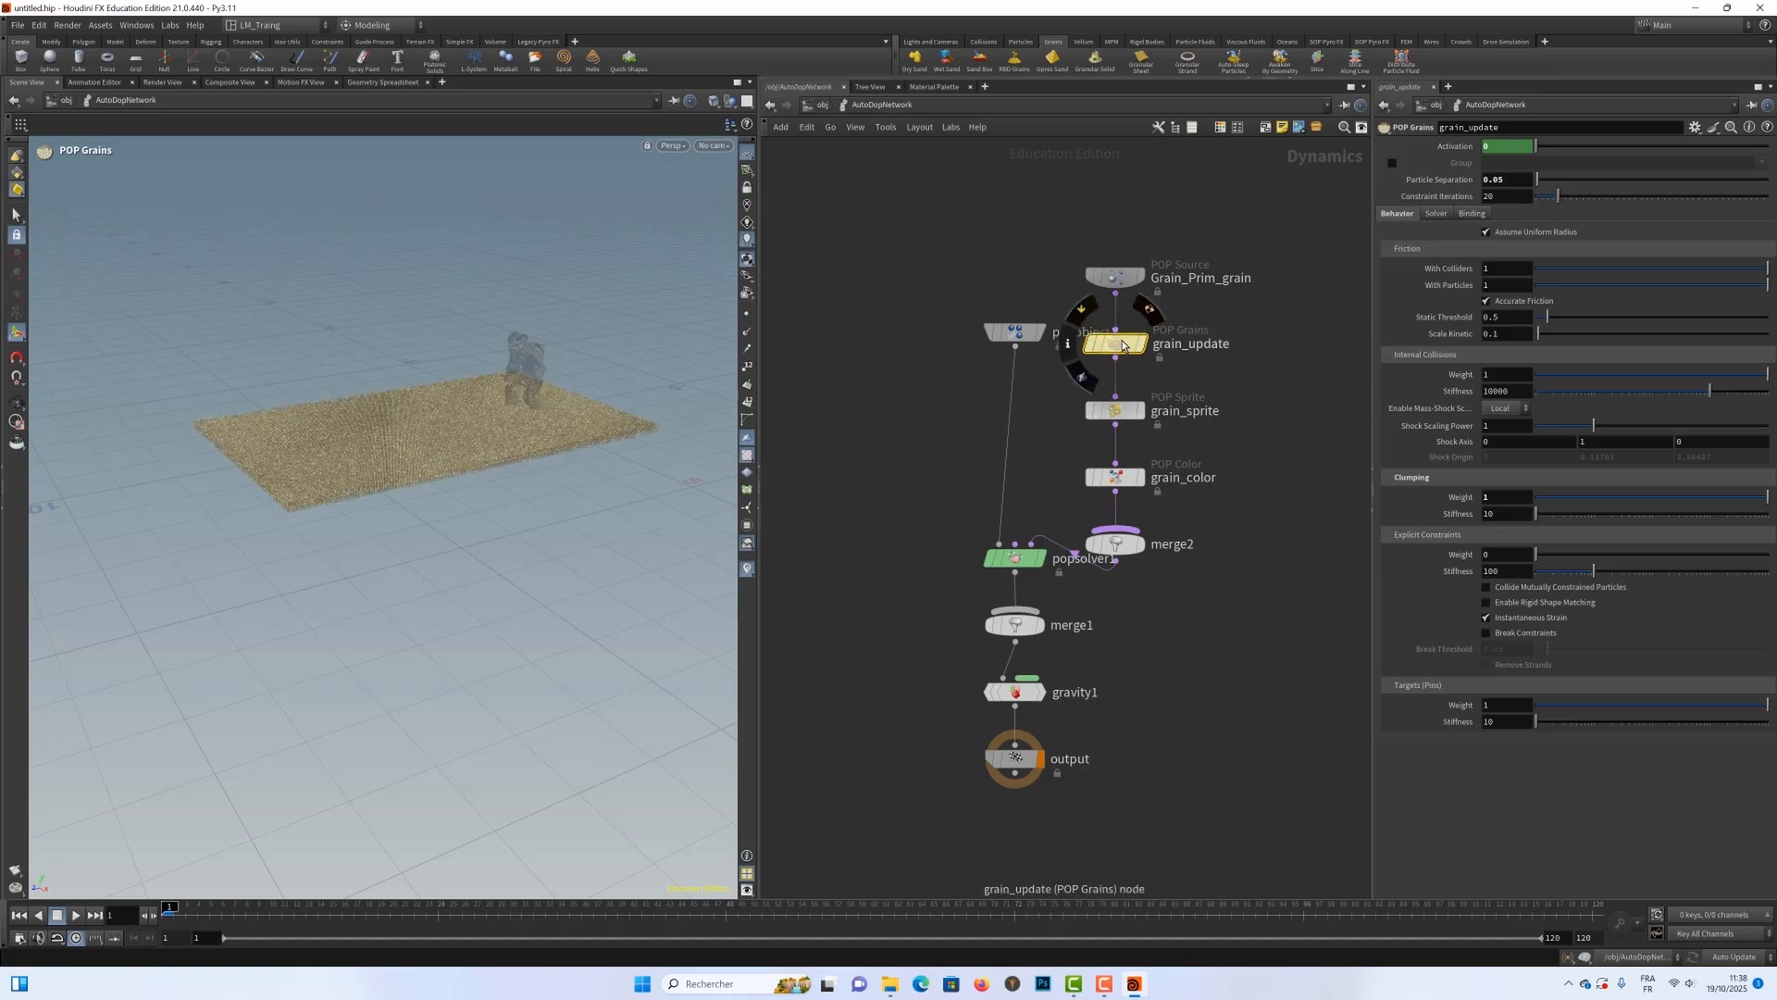
pyautogui.press('Escape')
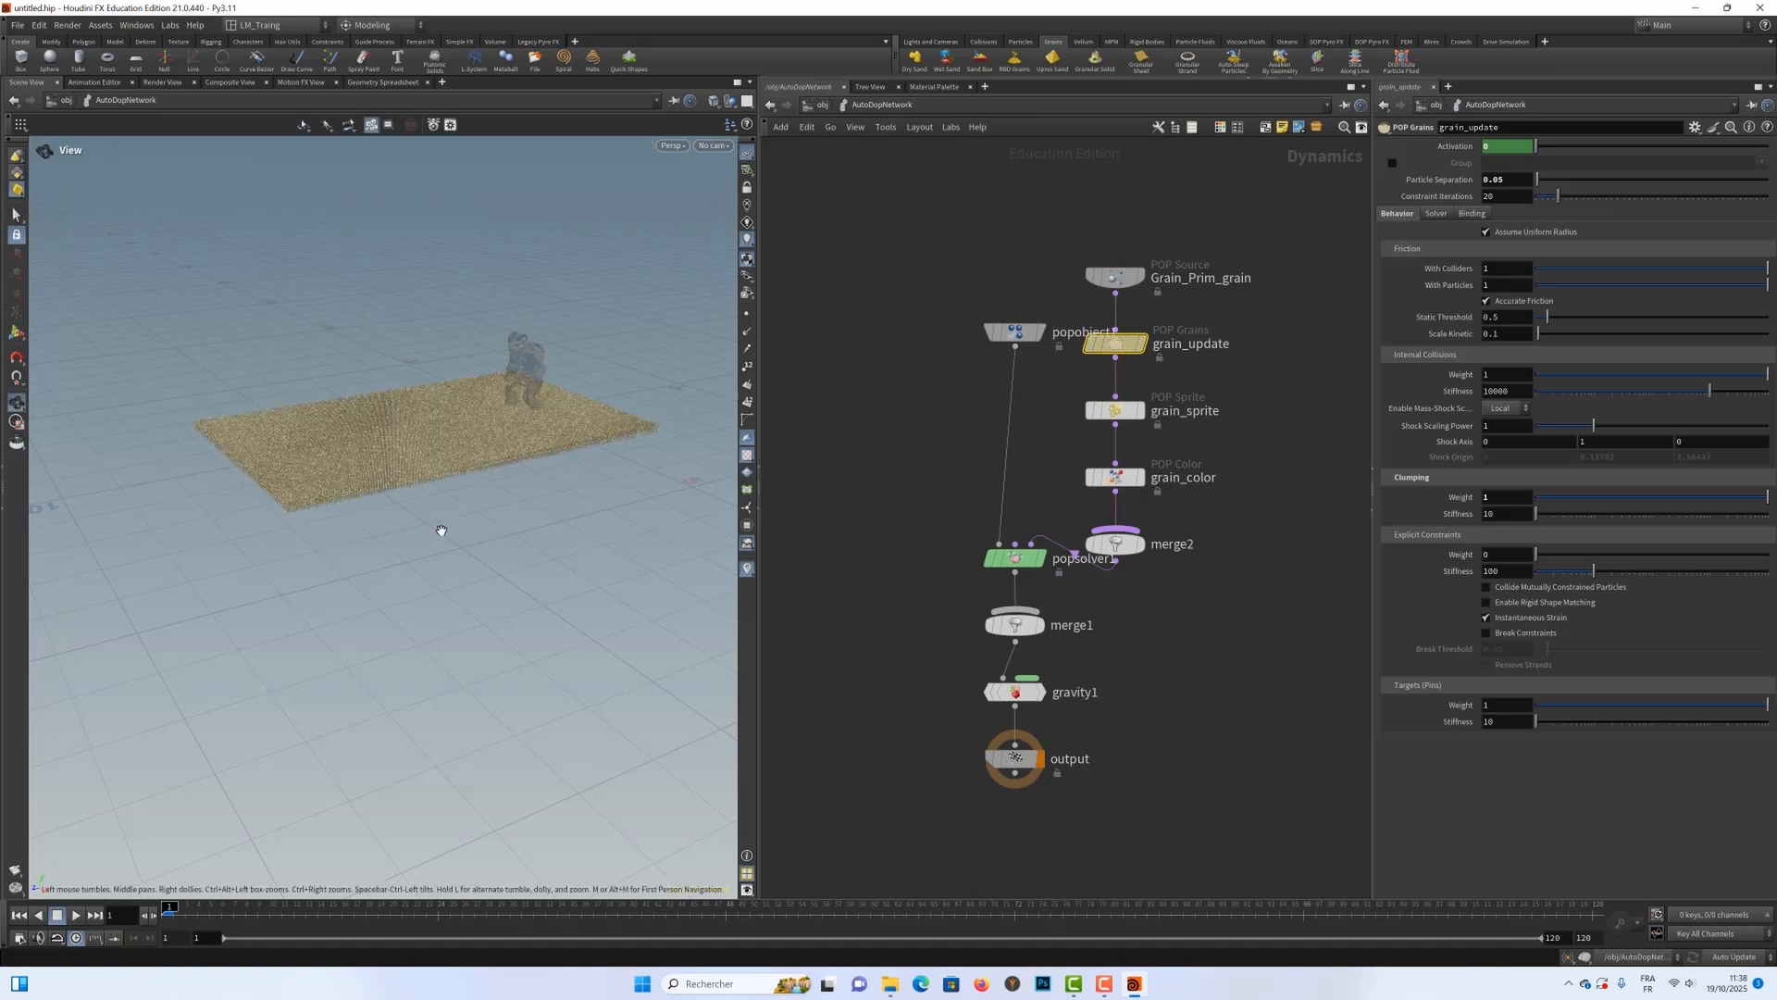
# Step: Play the start of the simulation to watch the finer grains fall, and rewind to frame 1
pyautogui.moveTo(435, 531)
pyautogui.mouseDown()
pyautogui.moveTo(568, 550)
pyautogui.moveTo(487, 552)
pyautogui.moveTo(460, 499)
pyautogui.moveTo(452, 530)
pyautogui.mouseUp()
pyautogui.moveTo(361, 504); pyautogui.dragTo(606, 454, button='right')
pyautogui.moveTo(407, 454); pyautogui.dragTo(461, 682)
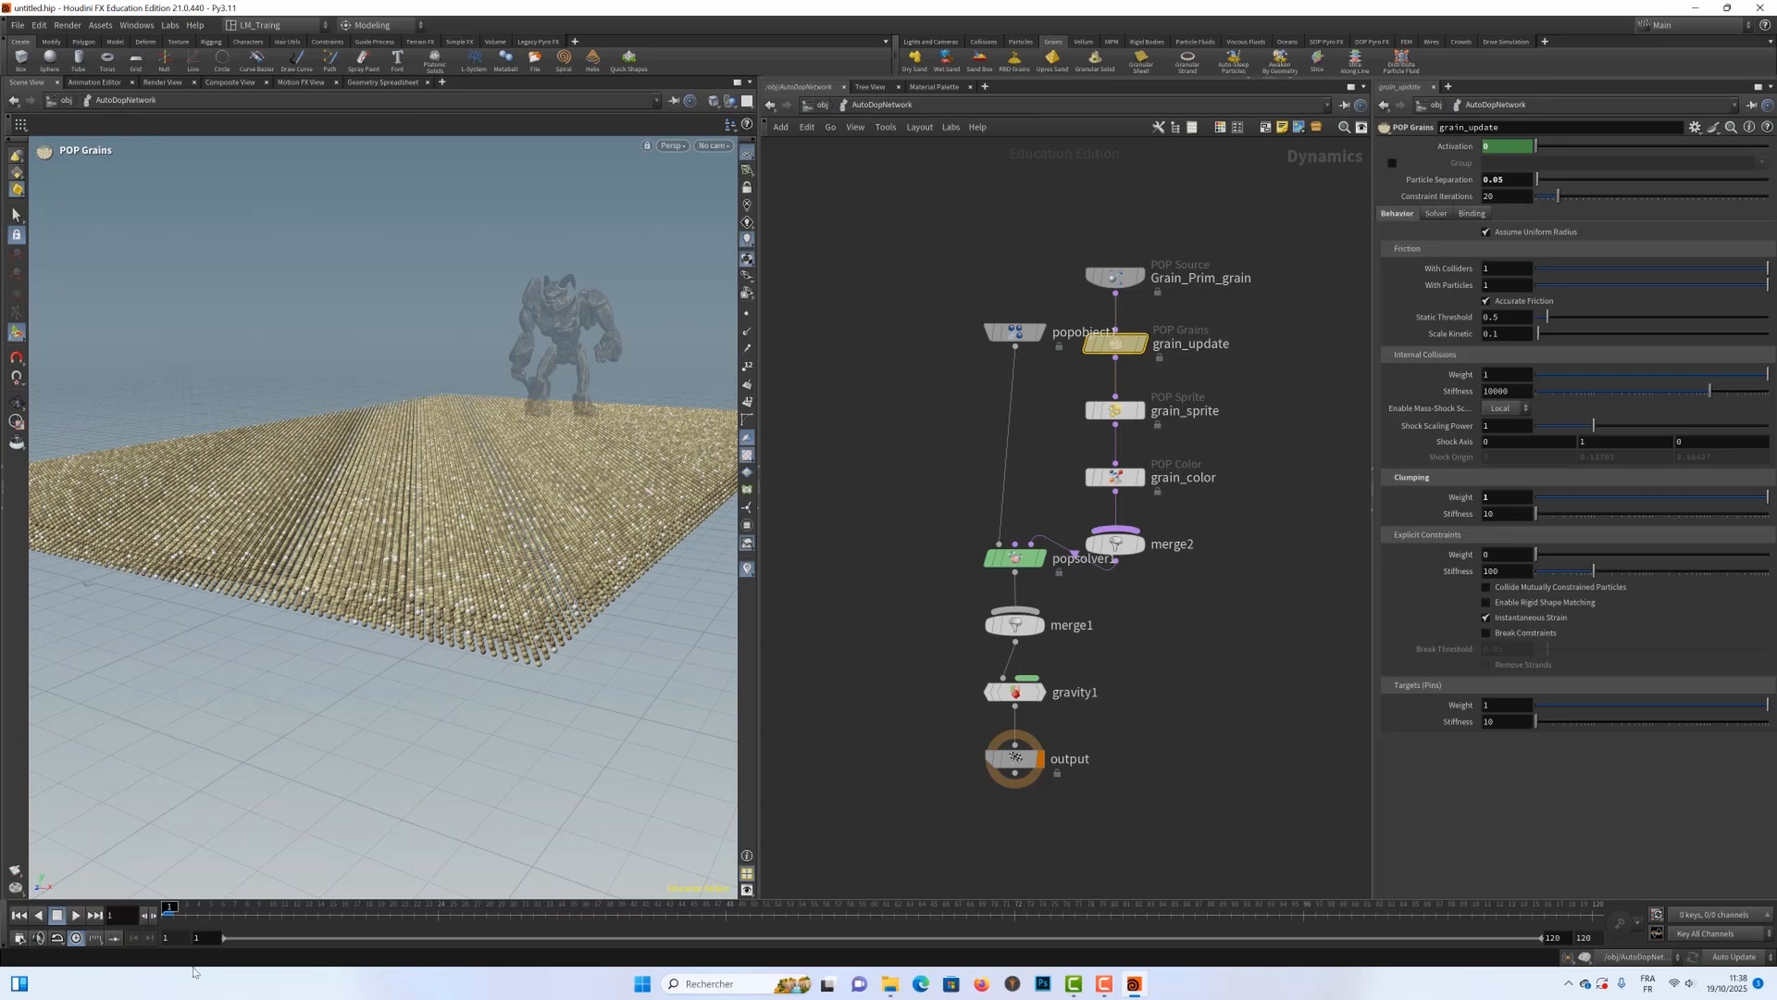
pyautogui.click(77, 915)
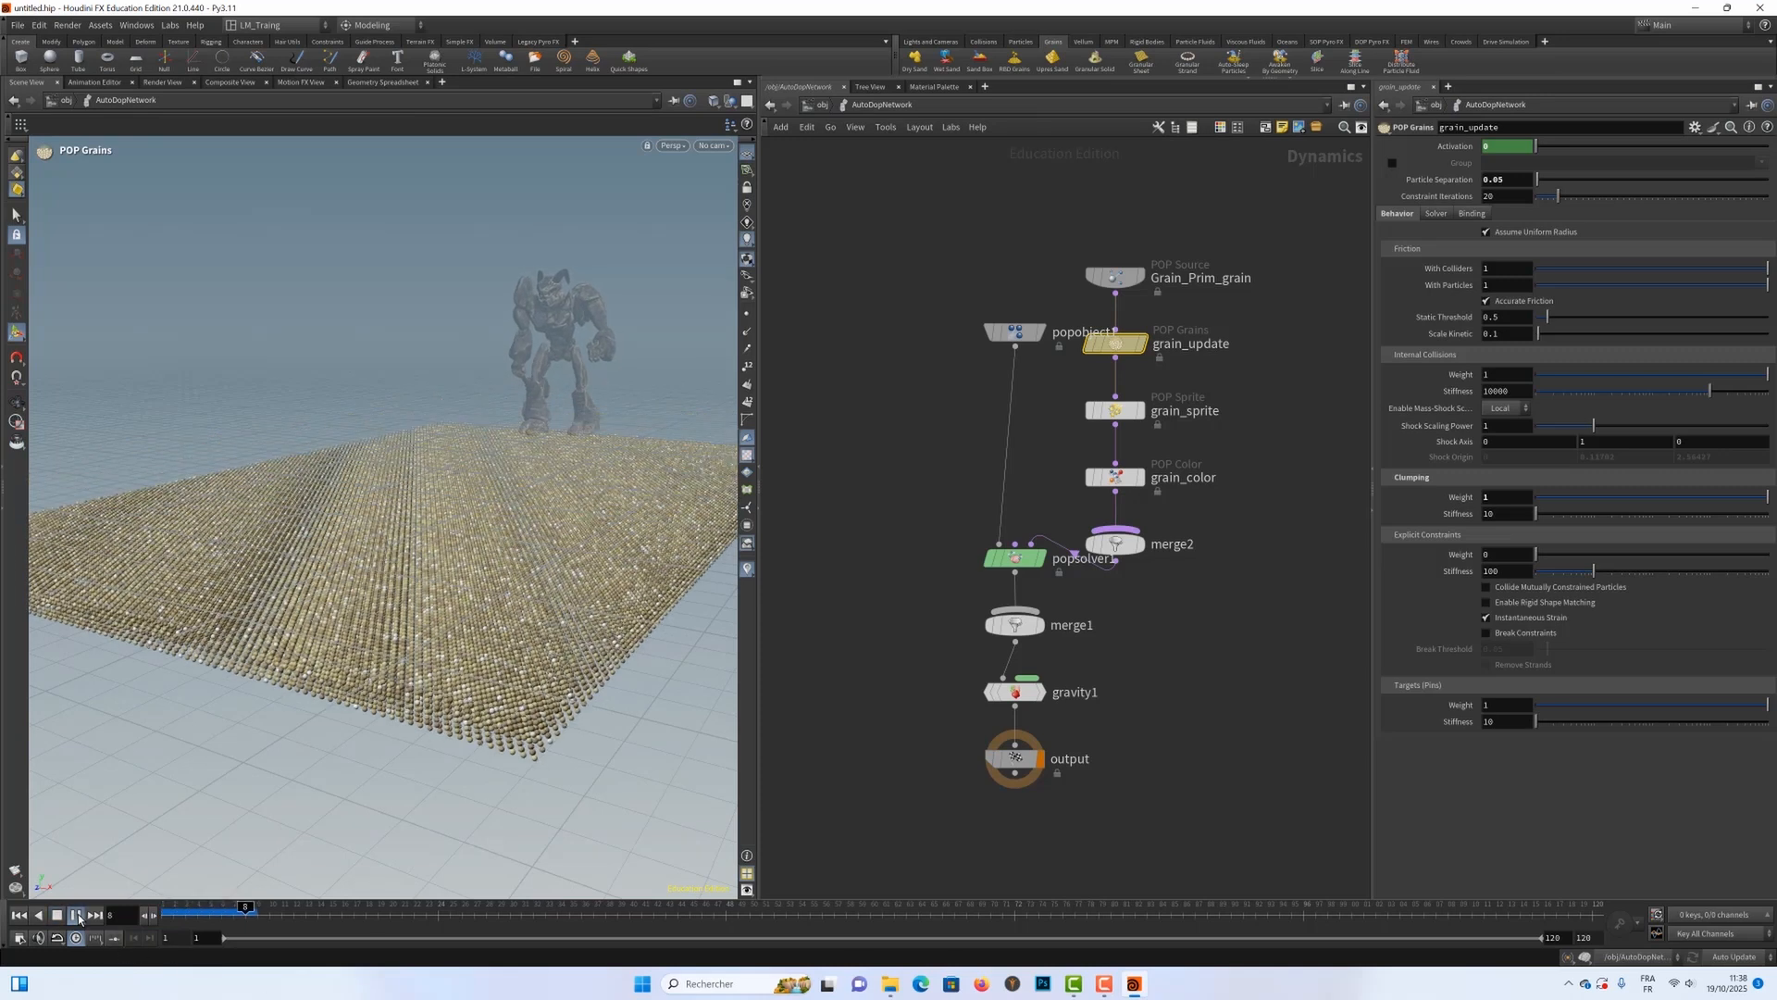
pyautogui.click(77, 917)
pyautogui.click(19, 916)
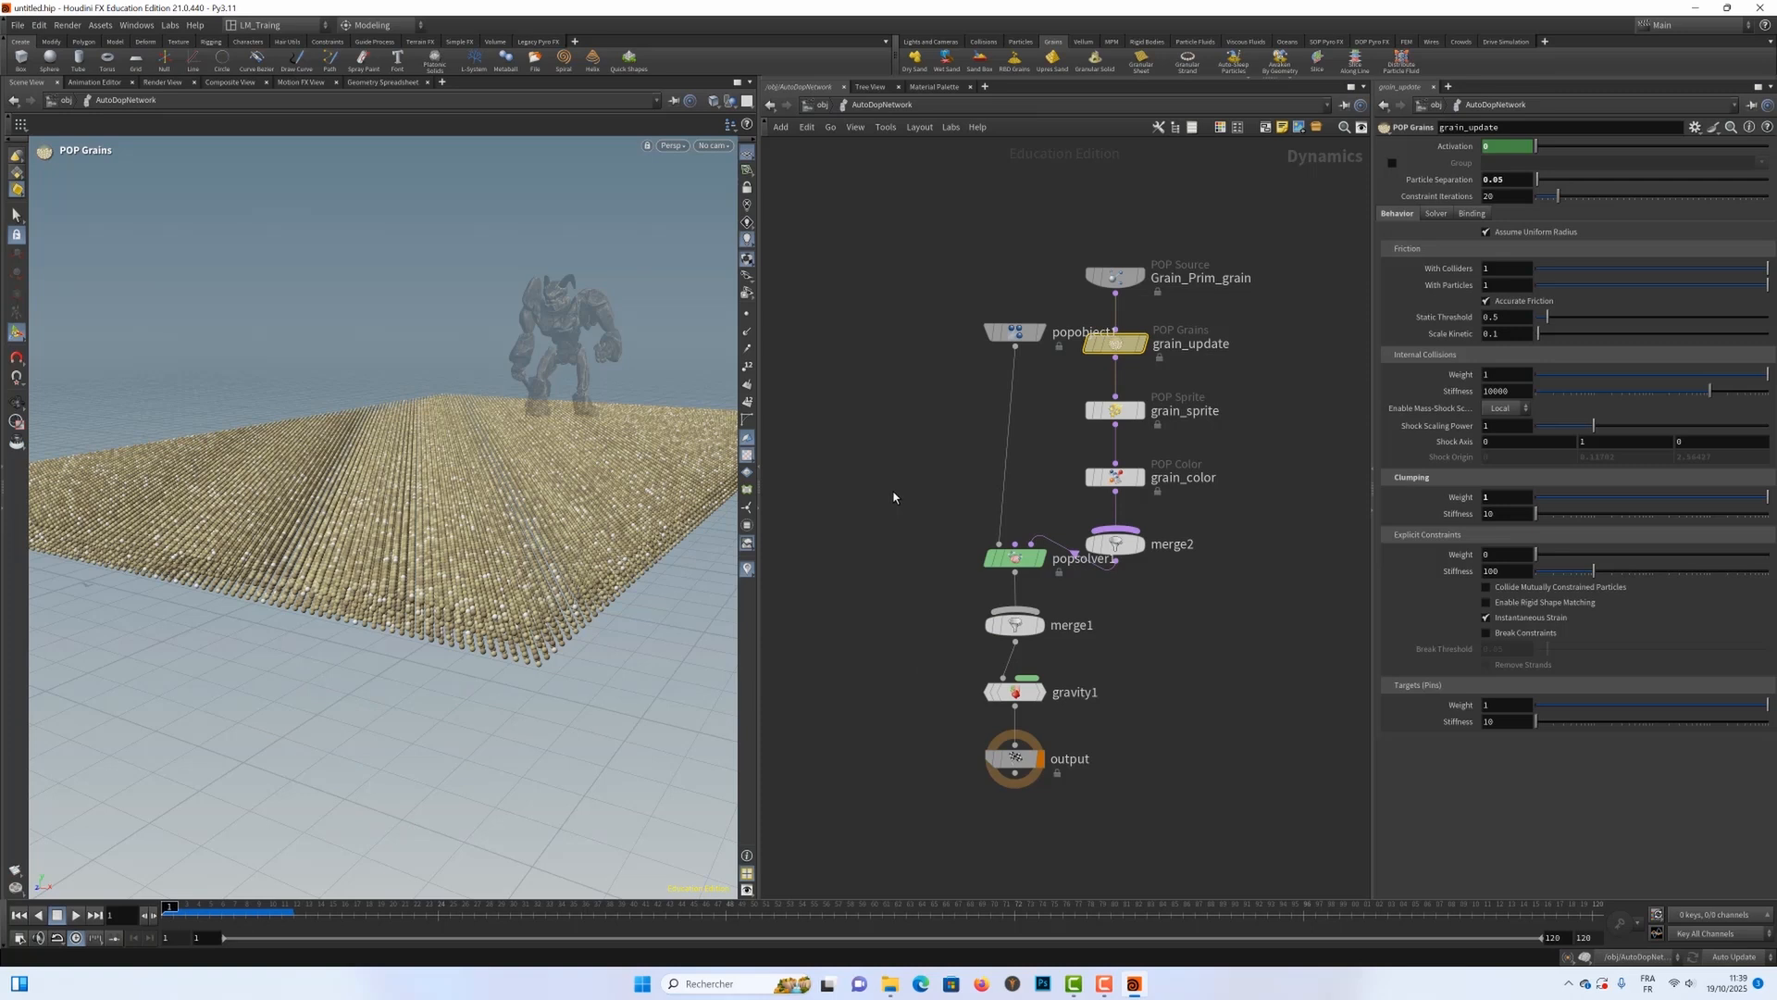
# Step: Return to the object level and add a Ground Plane collider beneath the sand slab
pyautogui.press('u')
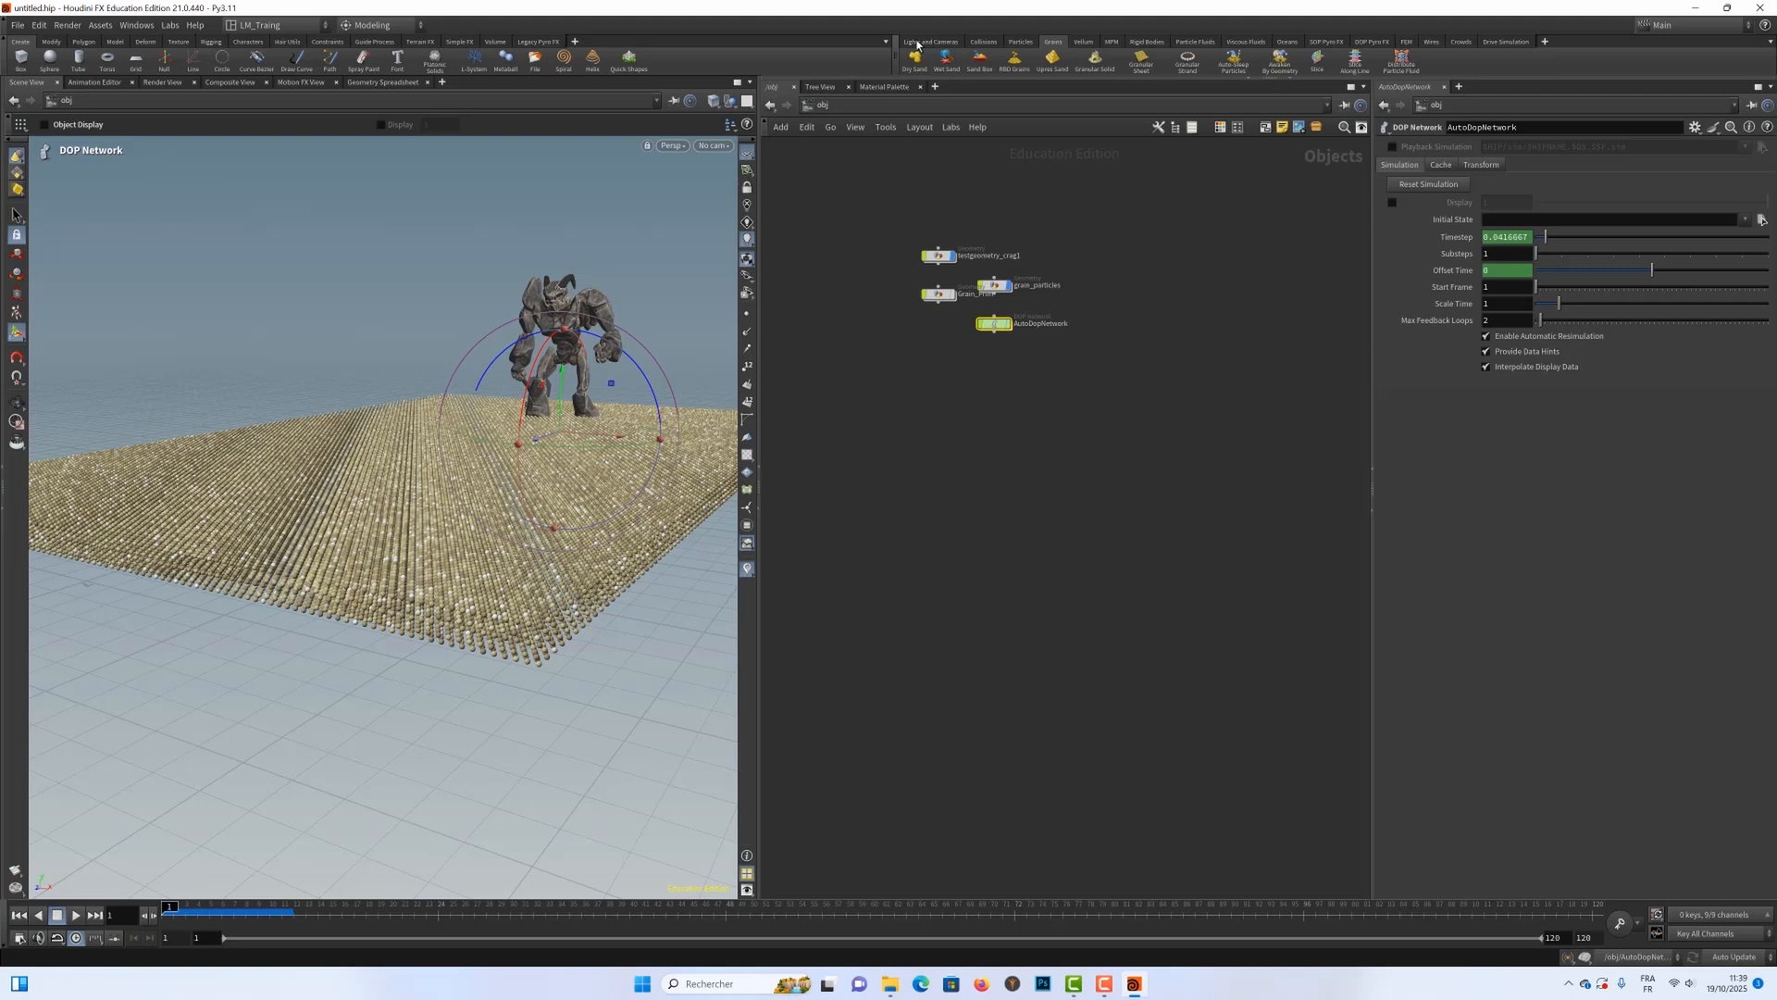
pyautogui.click(983, 42)
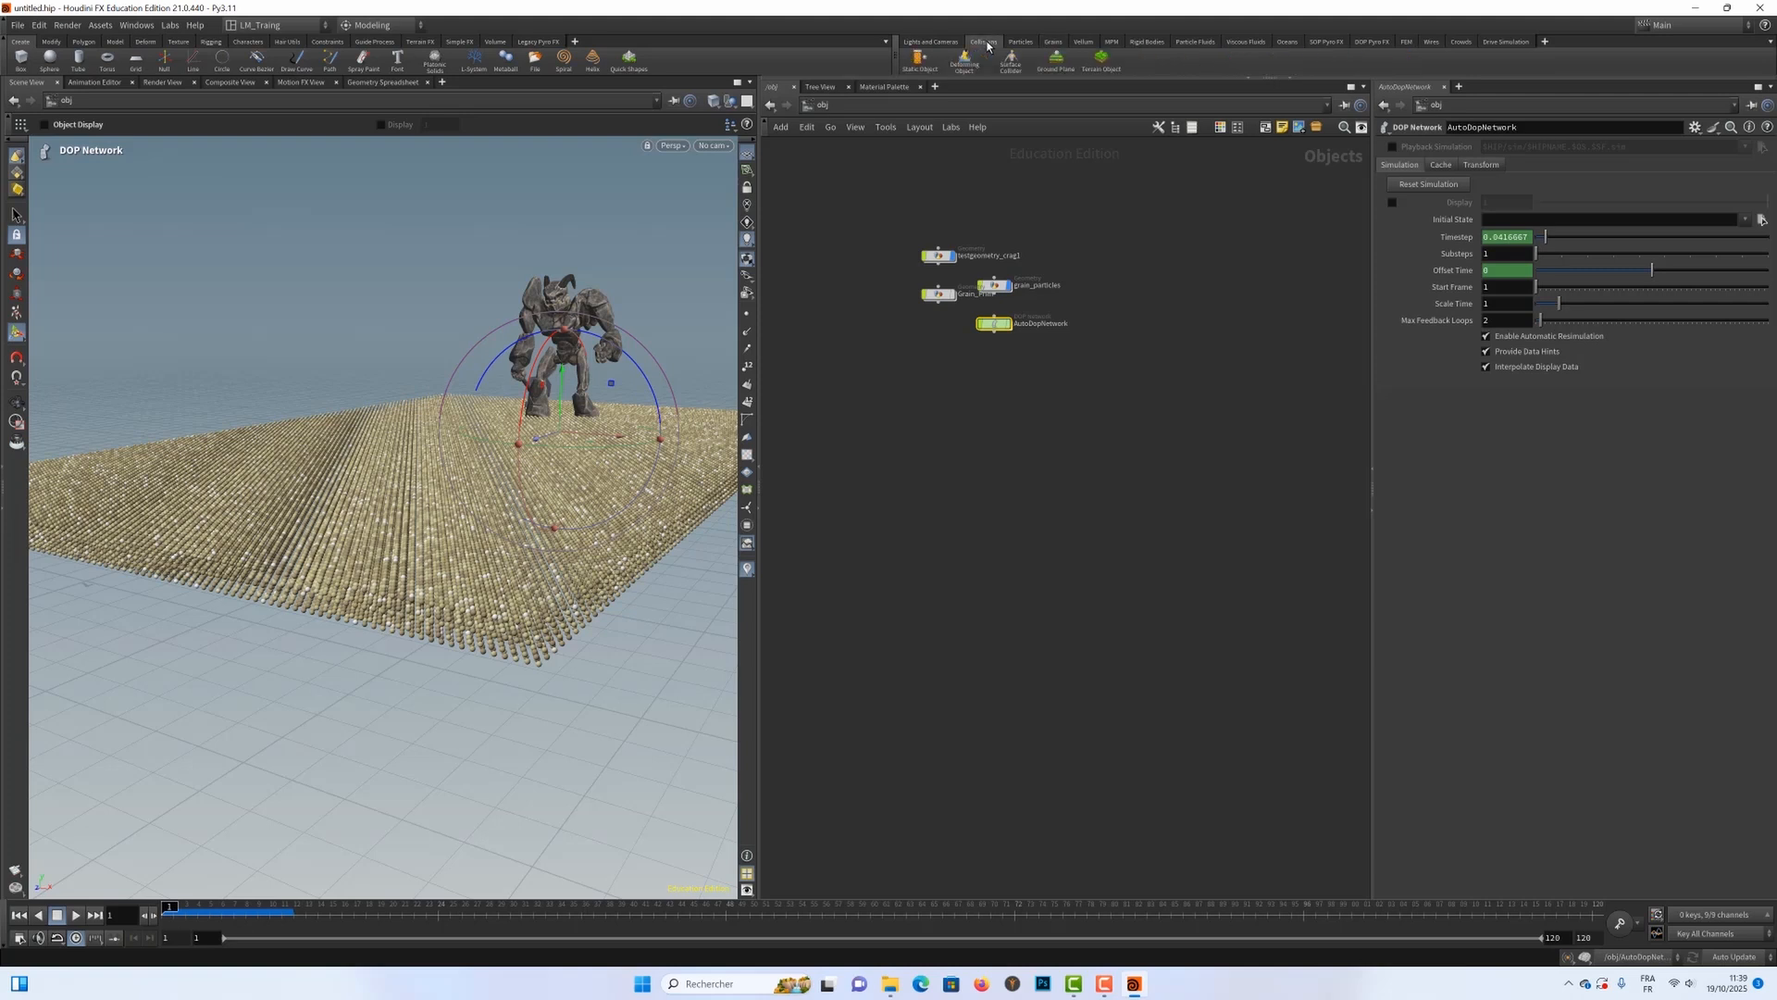
pyautogui.click(1057, 67)
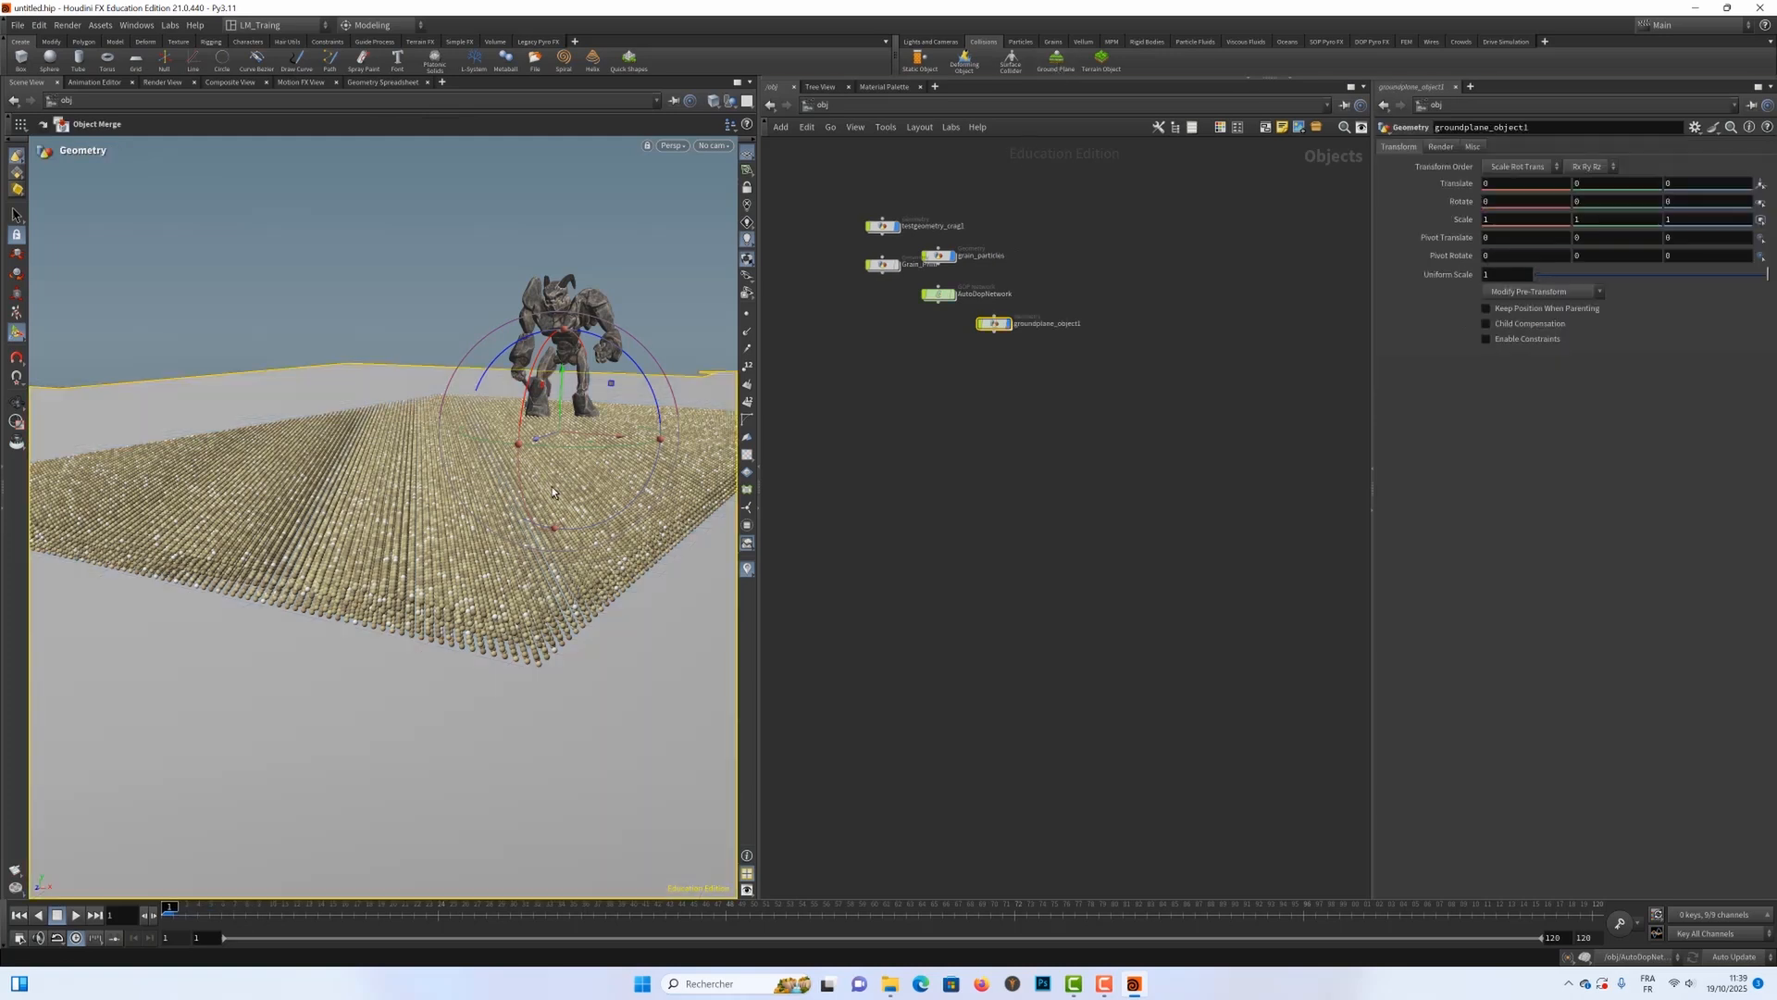
pyautogui.keyDown('alt'); pyautogui.moveTo(508, 520); pyautogui.dragTo(370, 547, button='right'); pyautogui.keyUp('alt')
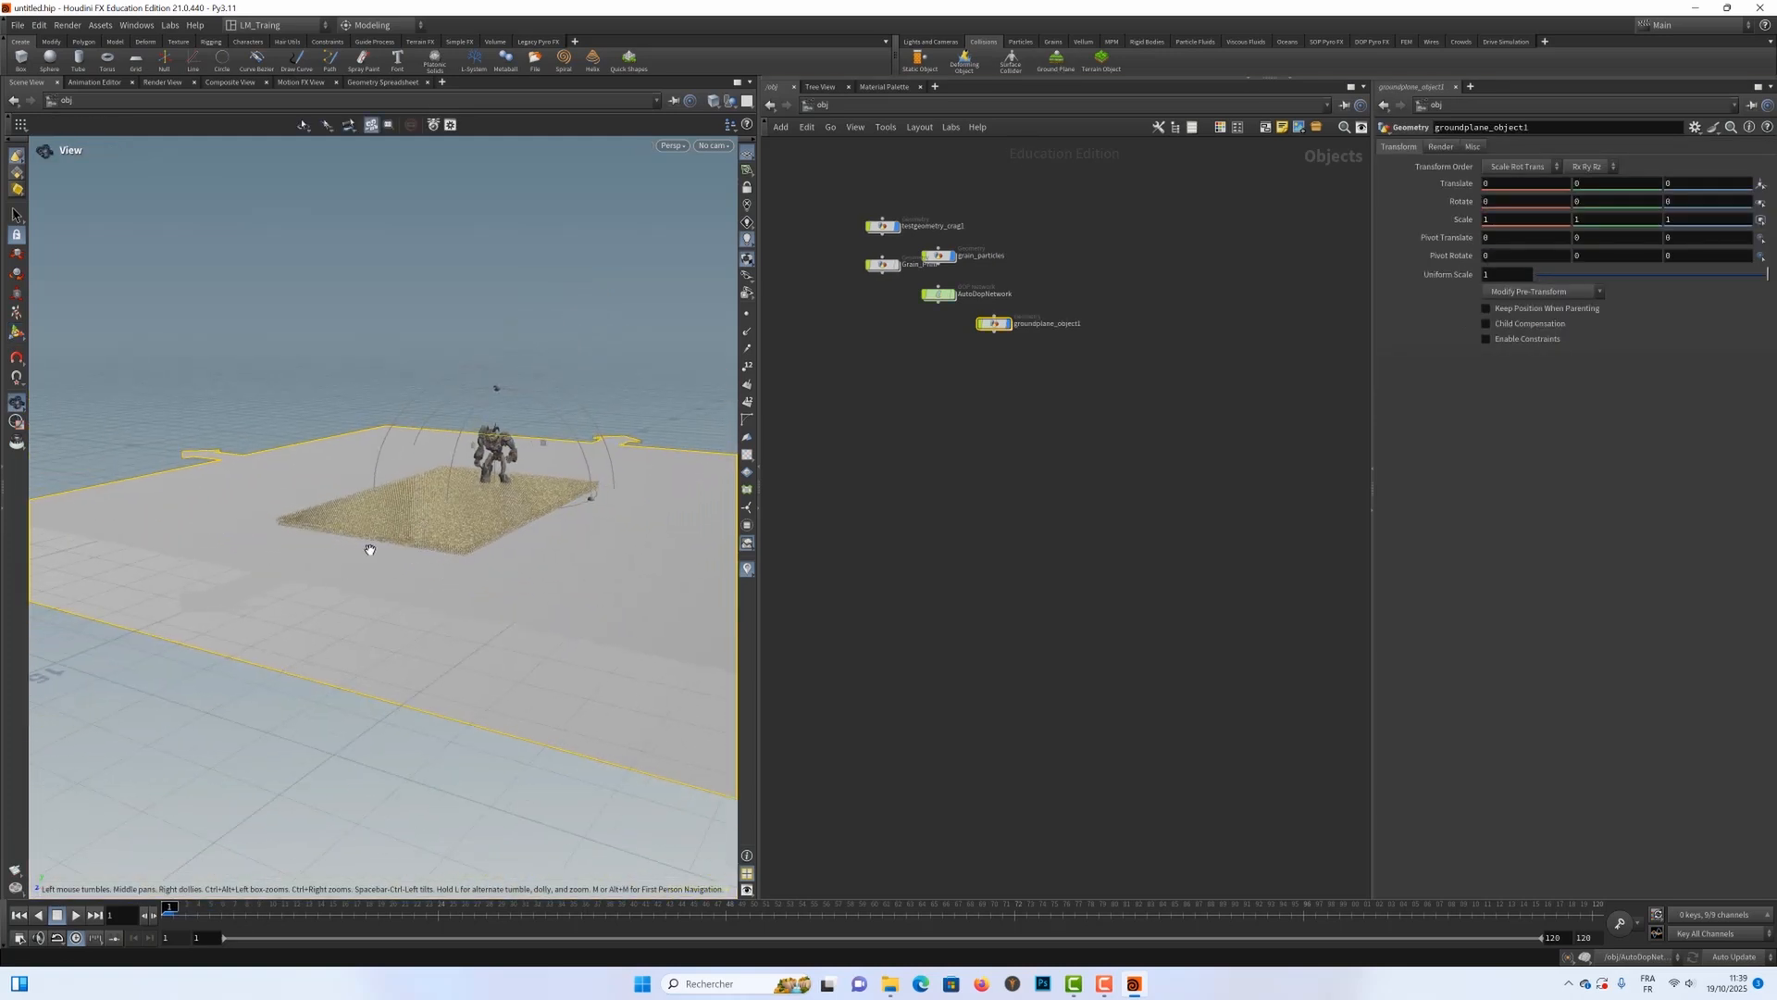
pyautogui.keyDown('alt'); pyautogui.moveTo(369, 547); pyautogui.dragTo(270, 564); pyautogui.keyUp('alt')
pyautogui.moveTo(276, 563)
pyautogui.keyDown('alt'); pyautogui.mouseDown(button='right')
pyautogui.moveTo(345, 559)
pyautogui.moveTo(288, 546)
pyautogui.mouseUp(button='right'); pyautogui.keyUp('alt')
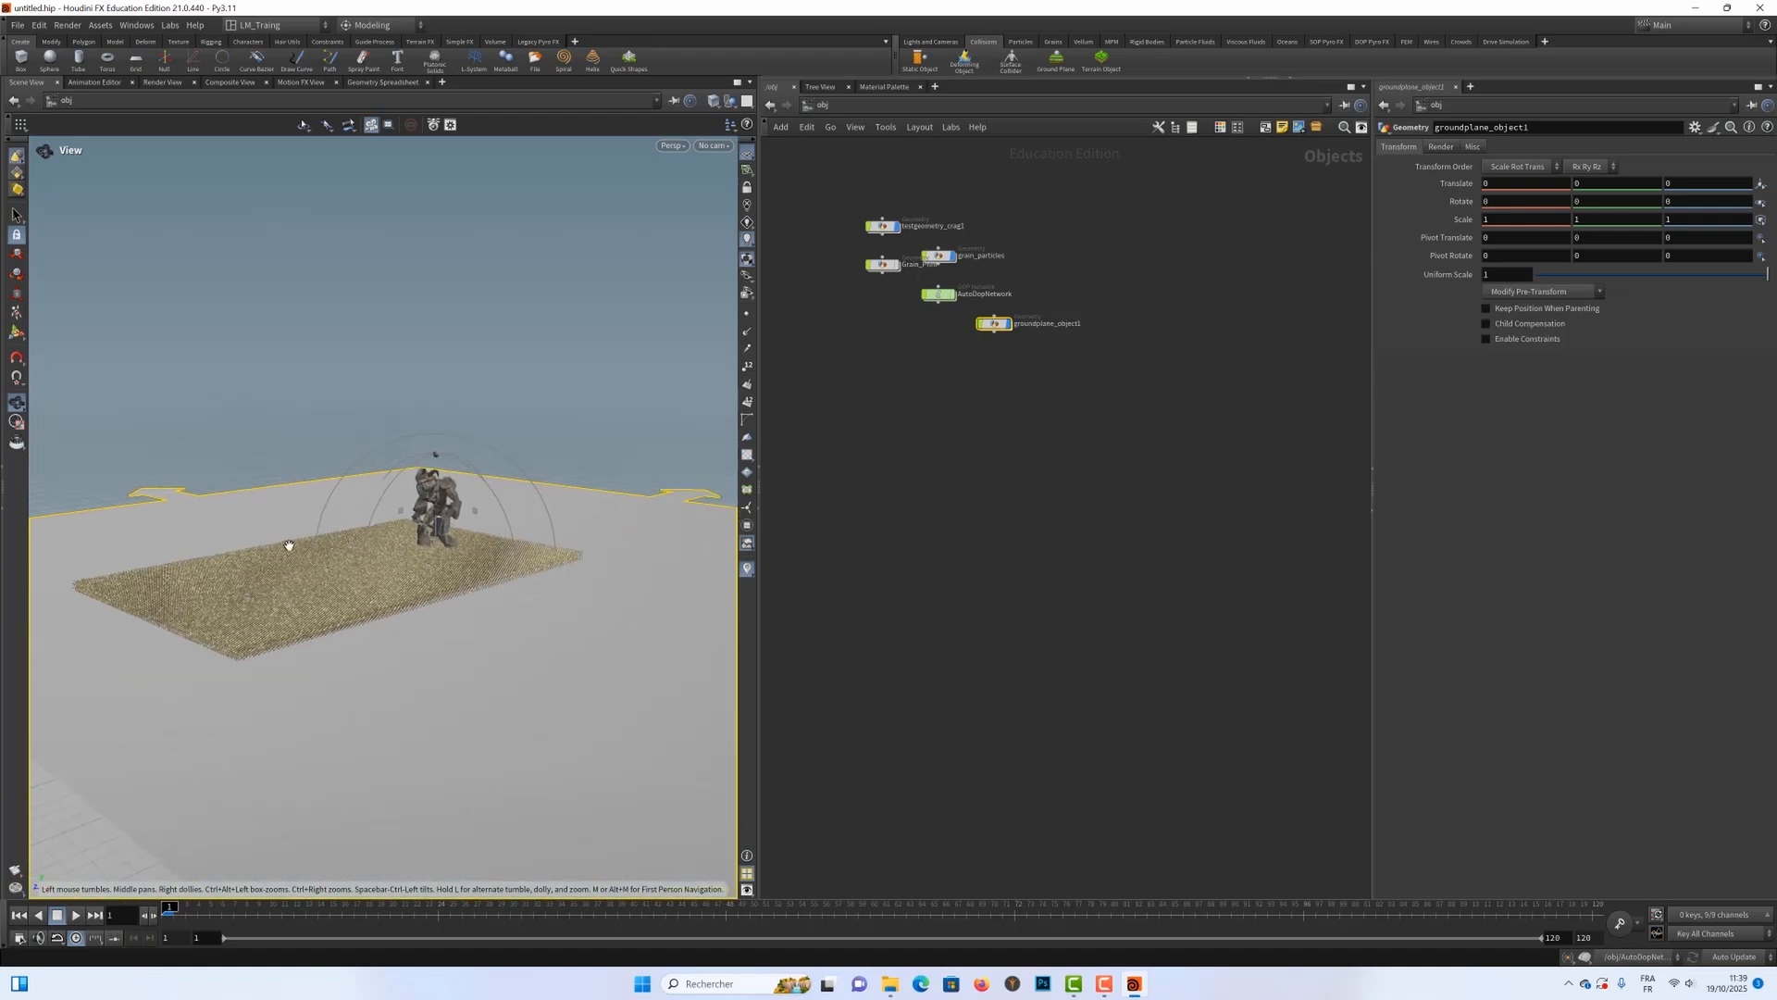
# Step: Open AutoDopNetwork and automatically lay out its nodes so the new ground plane branch is separated
pyautogui.doubleClick(940, 294)
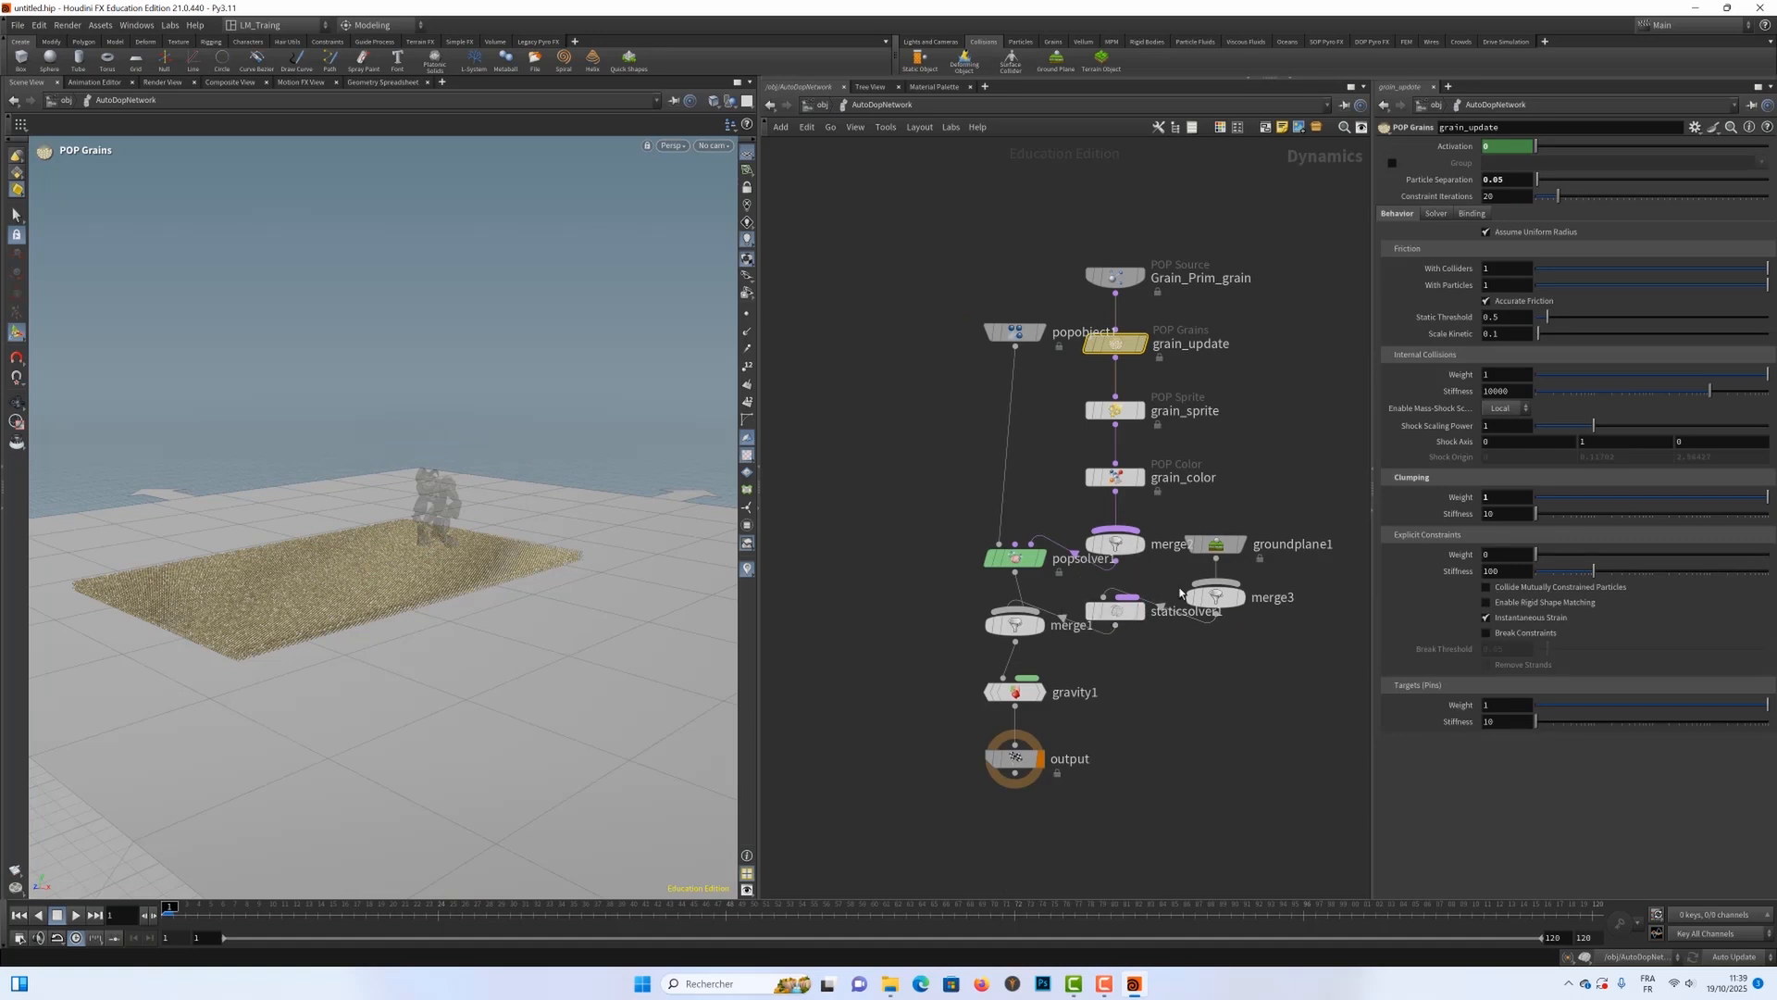
pyautogui.moveTo(1153, 625)
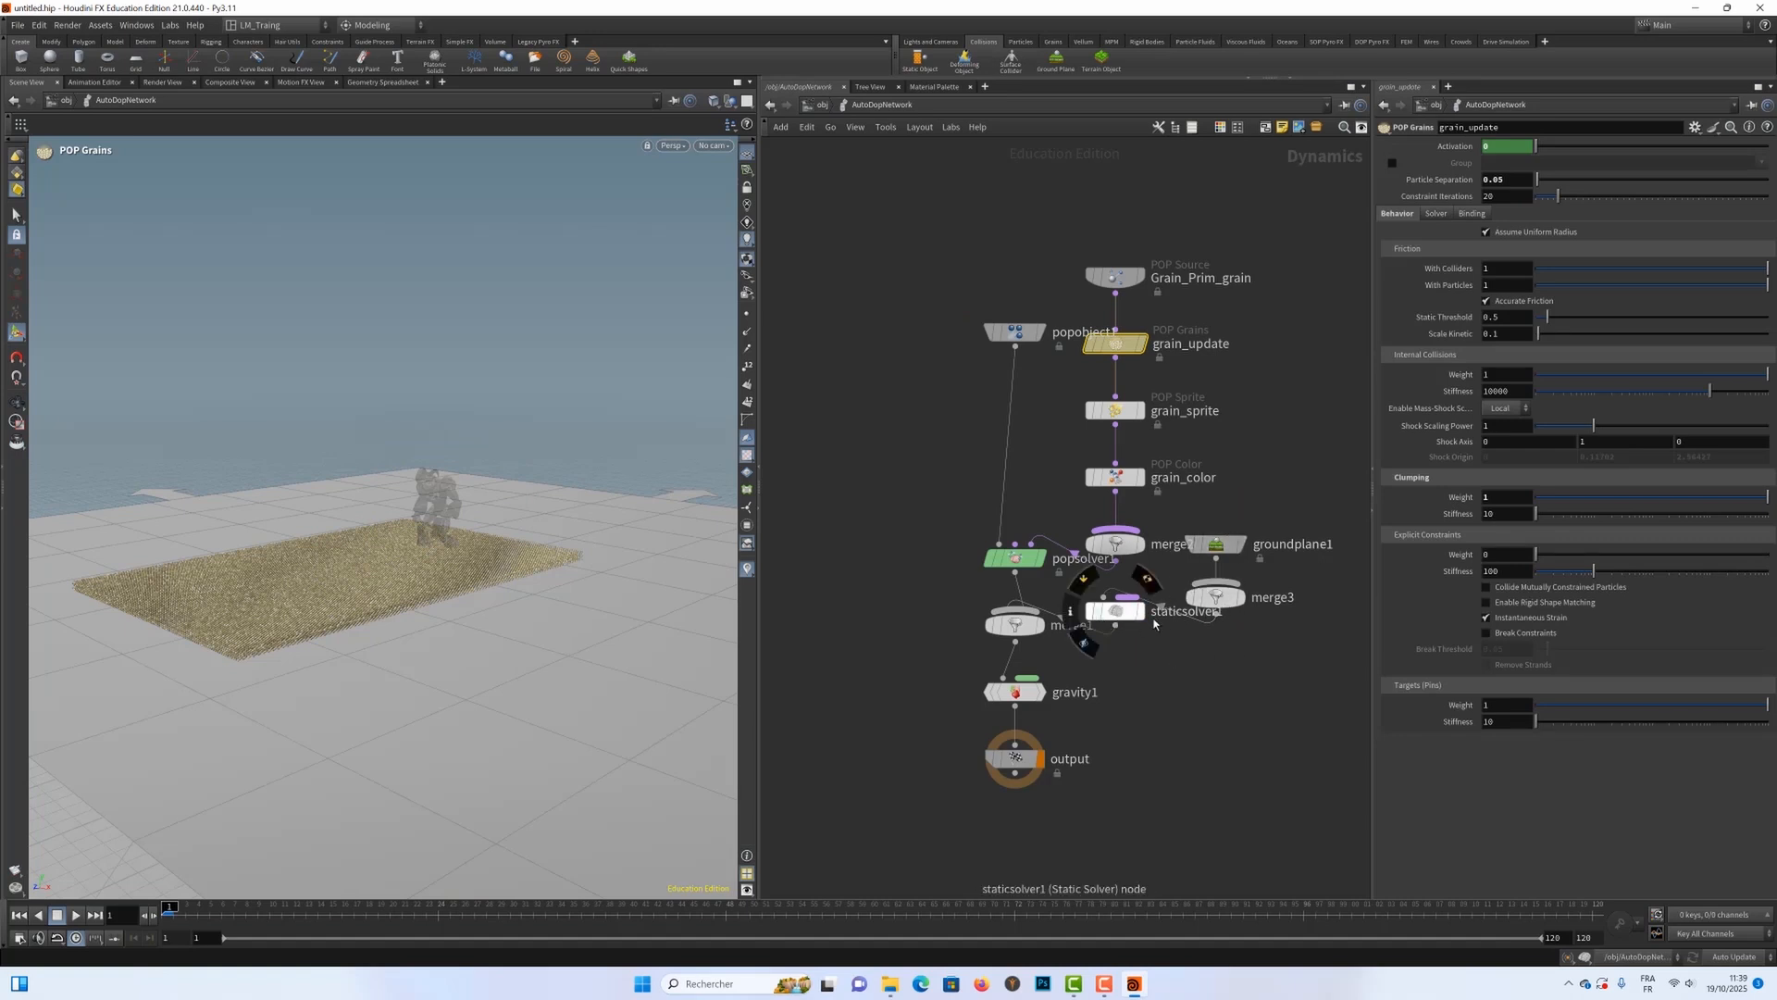
pyautogui.press('l')
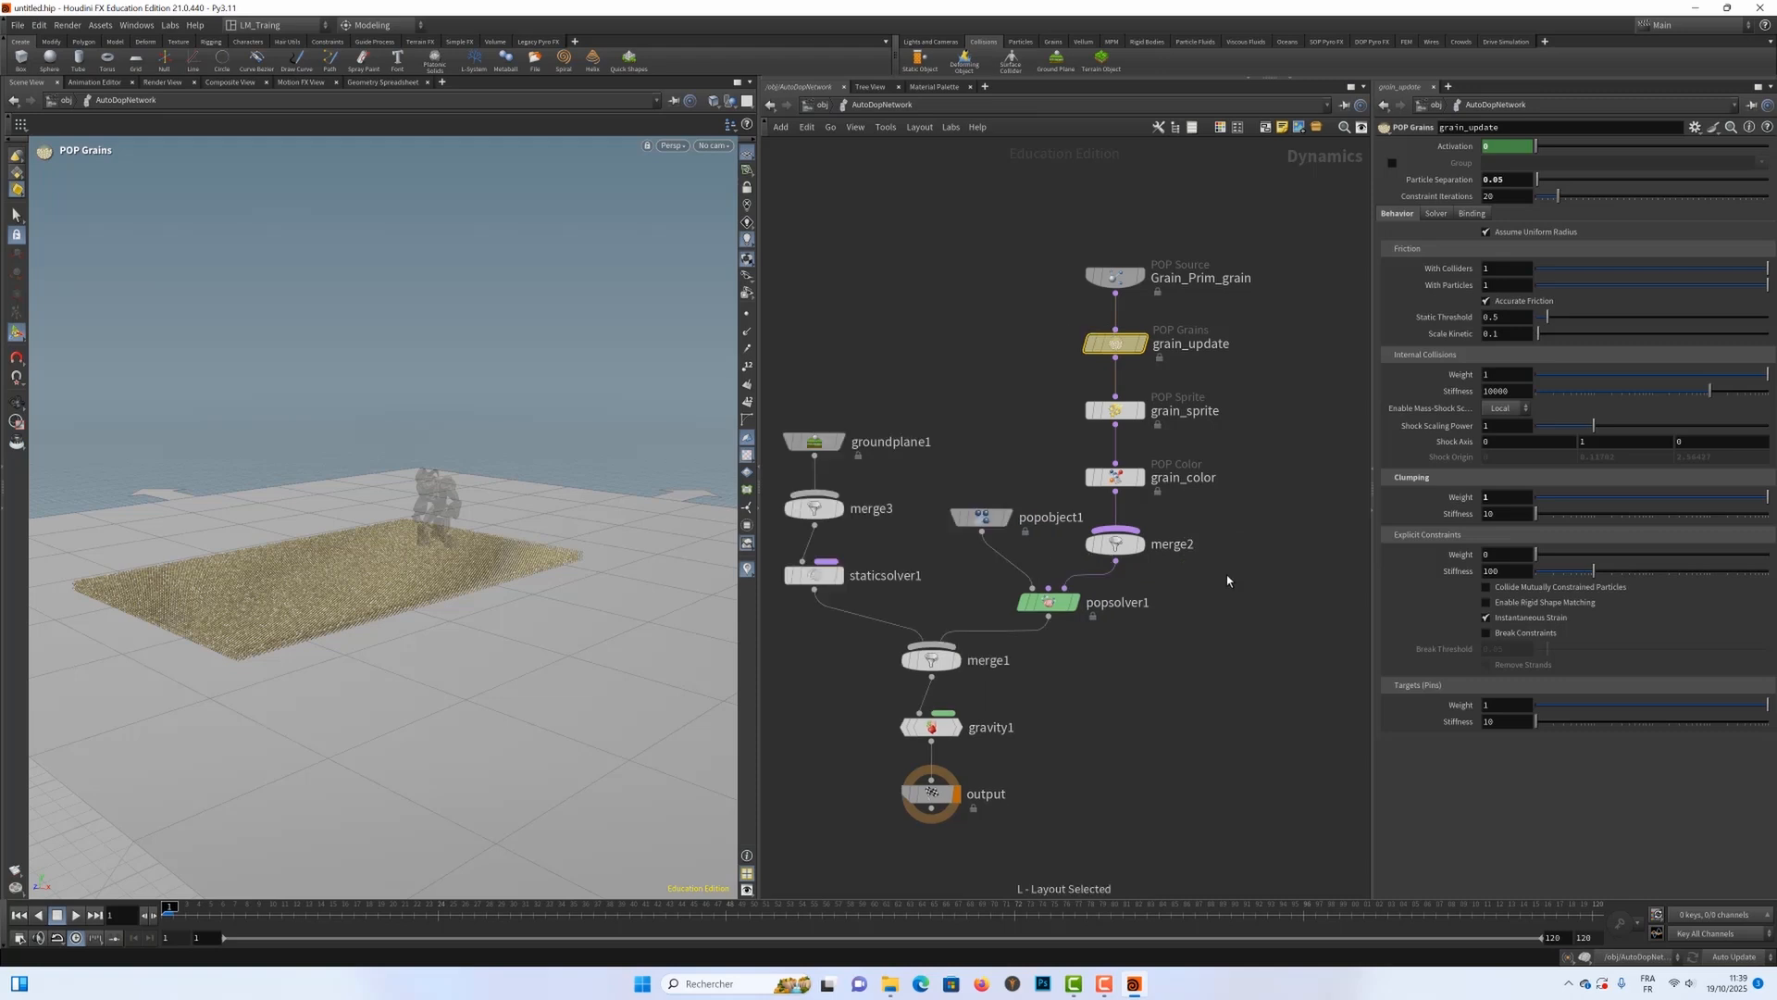
pyautogui.moveTo(907, 352); pyautogui.dragTo(979, 305, button='middle')
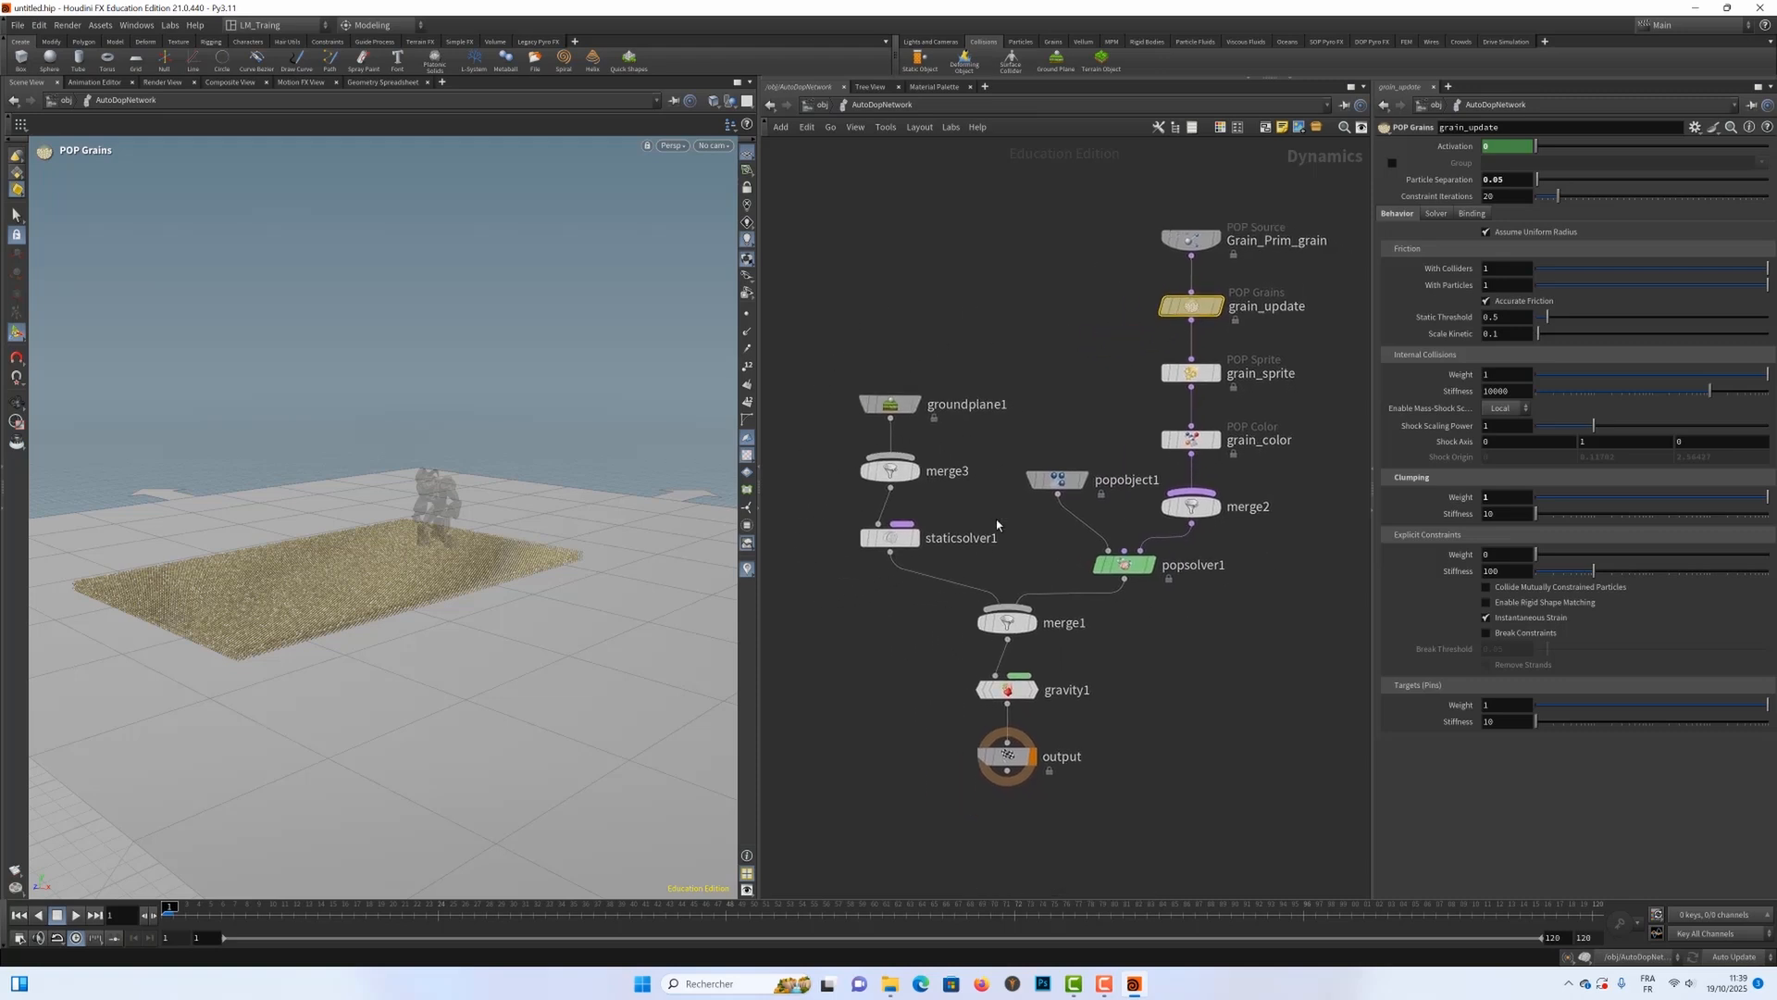
# Step: Examine the groundplane1, merge3 and staticsolver1 nodes of the ground collision branch, and return to the object level
pyautogui.moveTo(829, 387); pyautogui.dragTo(960, 521)
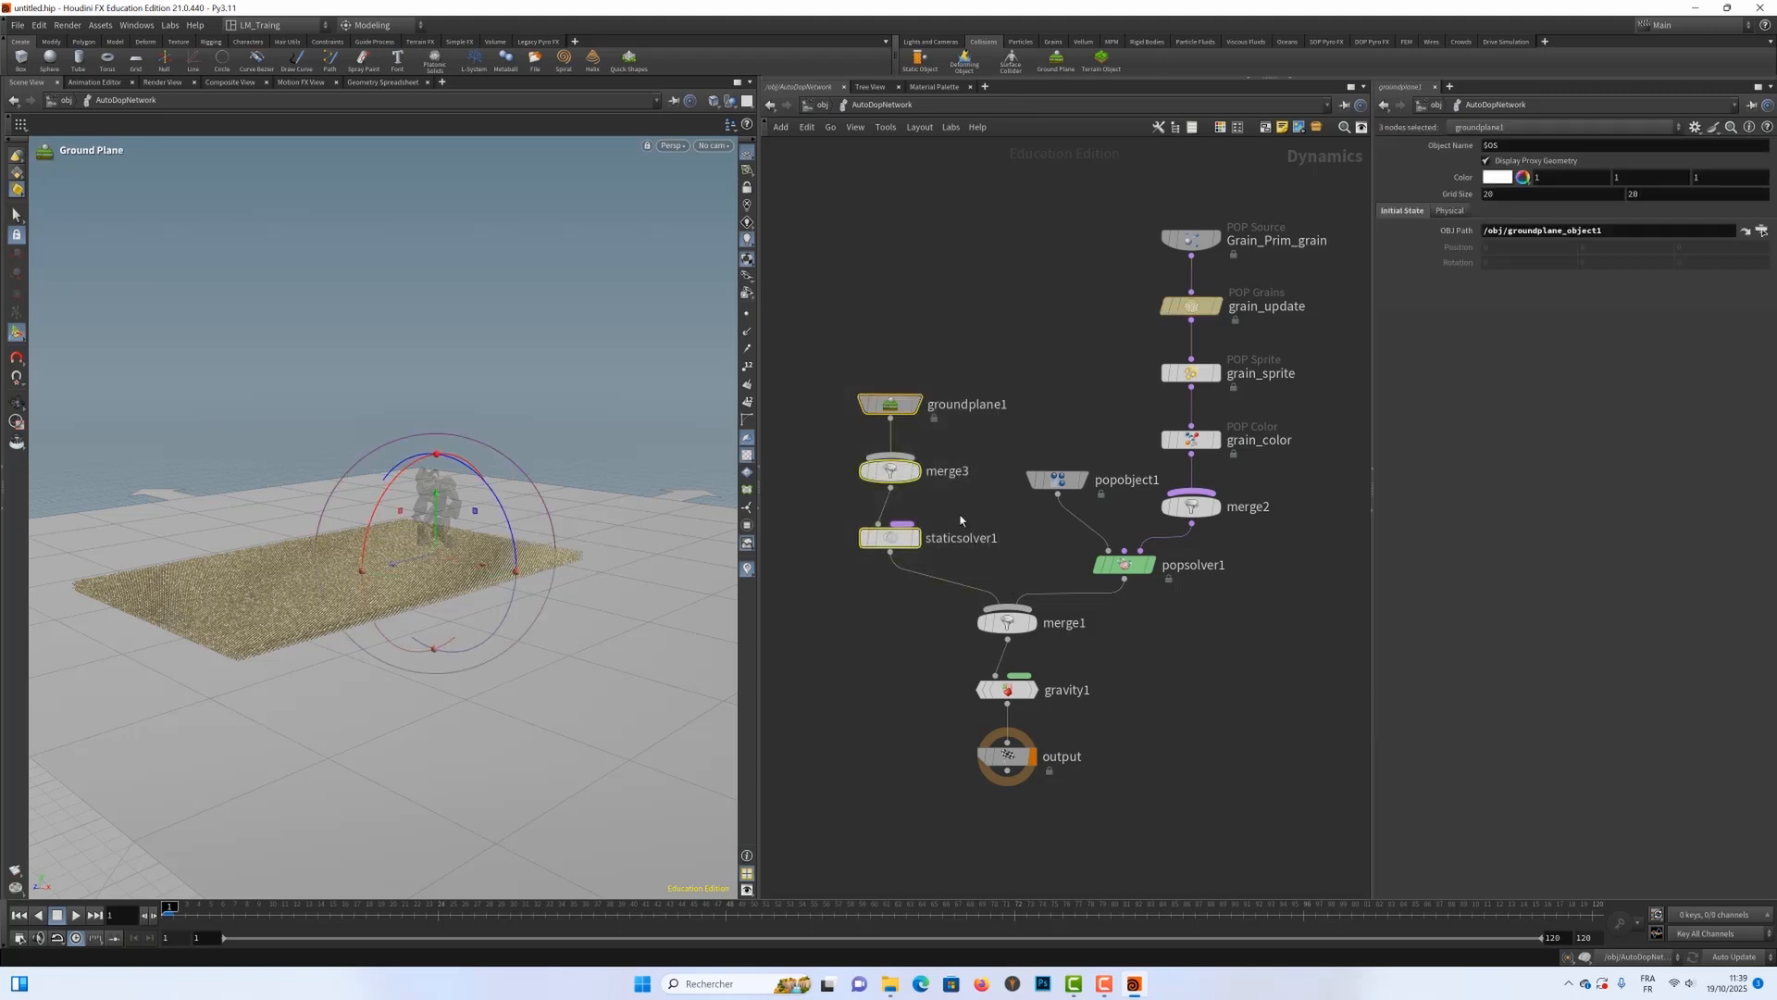
pyautogui.moveTo(811, 363); pyautogui.dragTo(1007, 566)
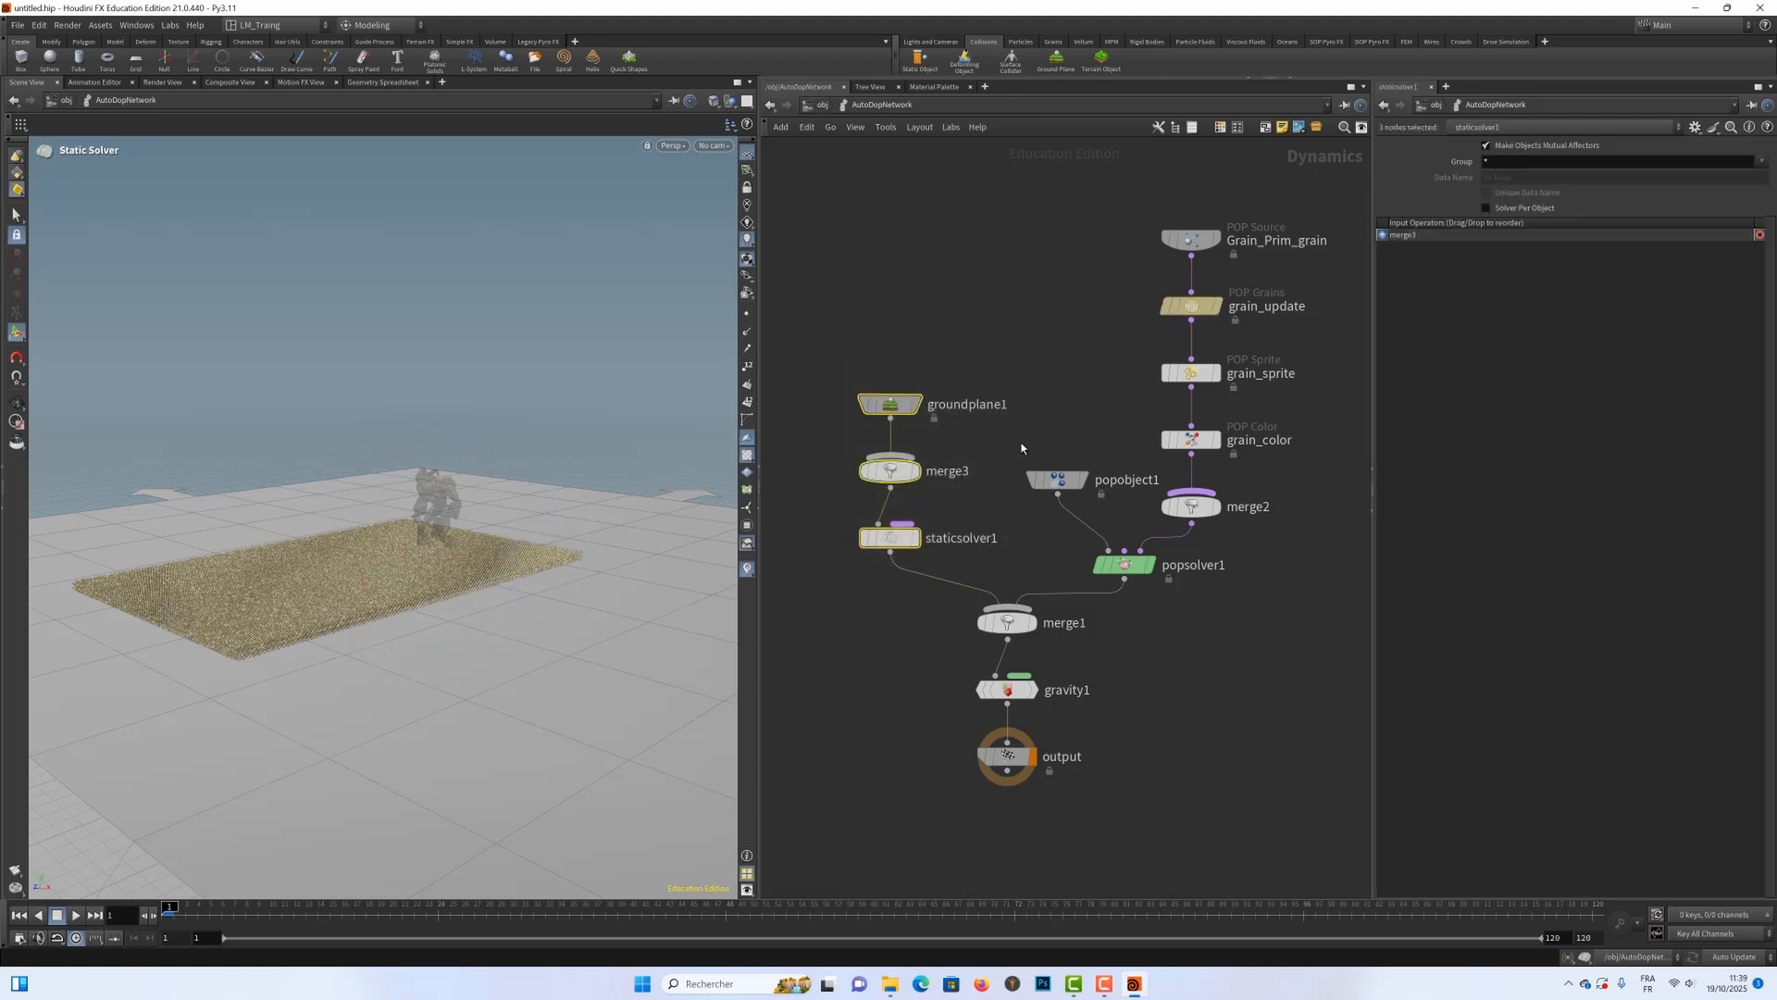
pyautogui.moveTo(888, 481)
pyautogui.moveTo(891, 548)
pyautogui.press('u')
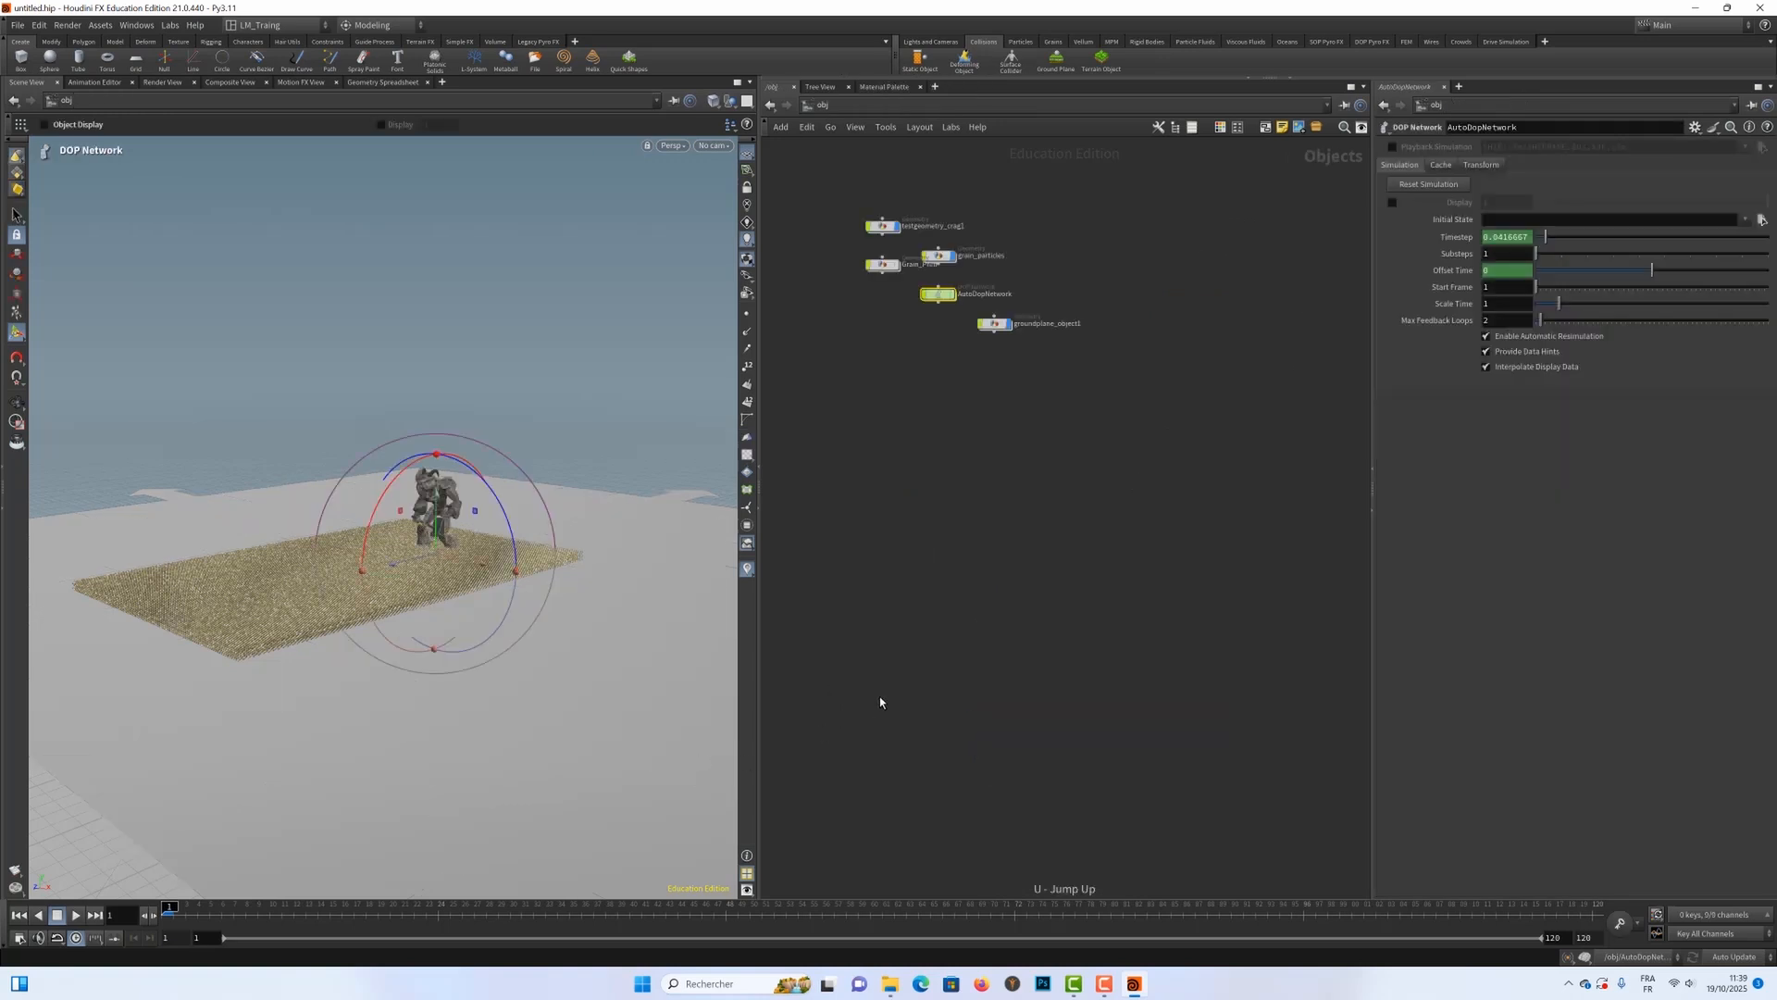
# Step: Play the simulation with the ground plane up to frame 13
pyautogui.click(77, 916)
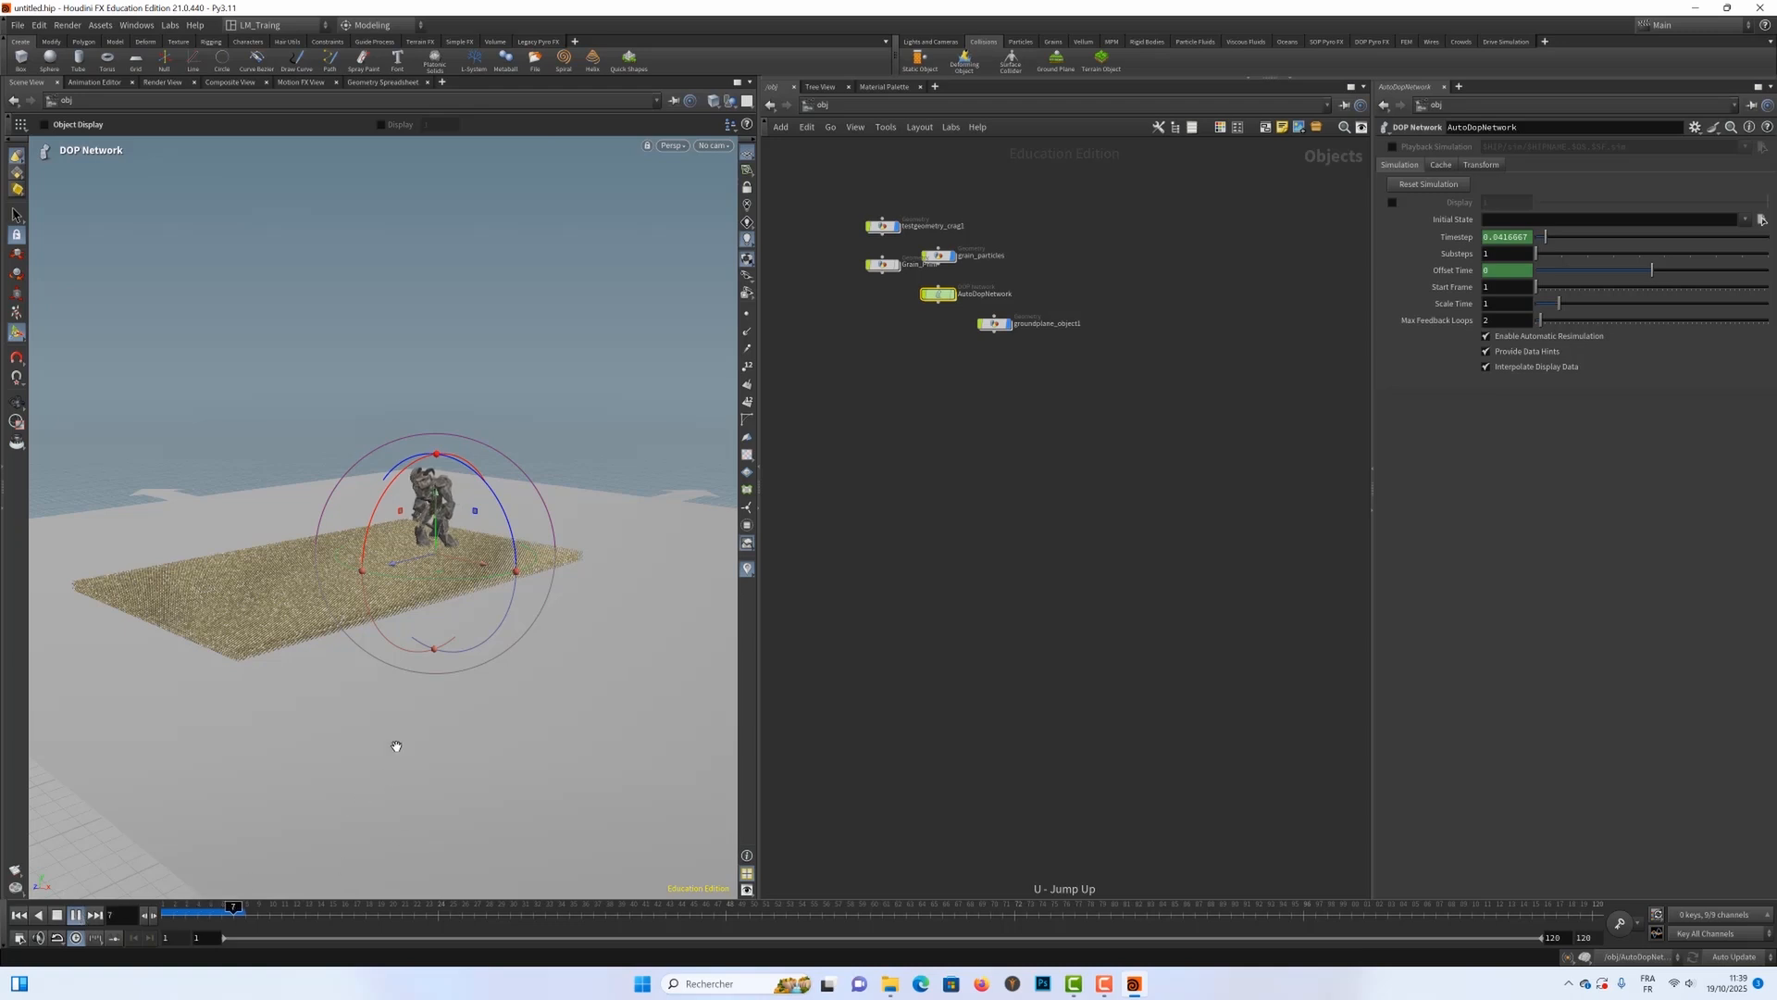
pyautogui.press('Escape')
pyautogui.press('Return')
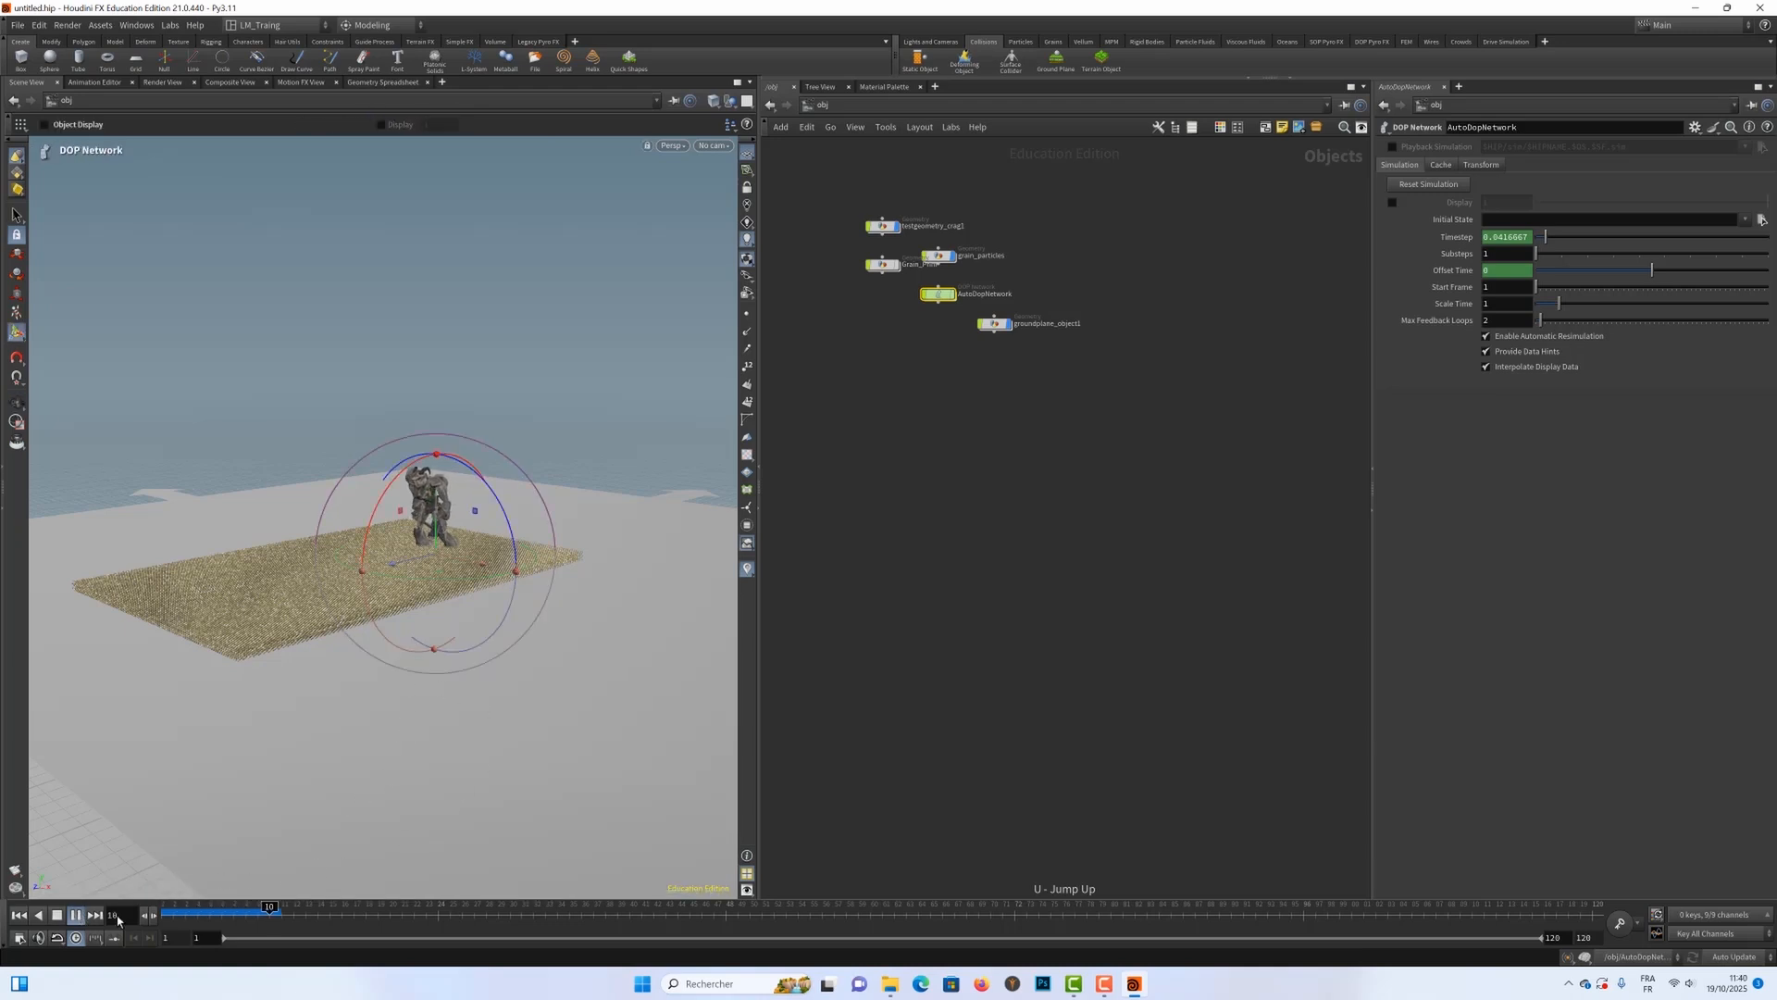
pyautogui.press('Escape')
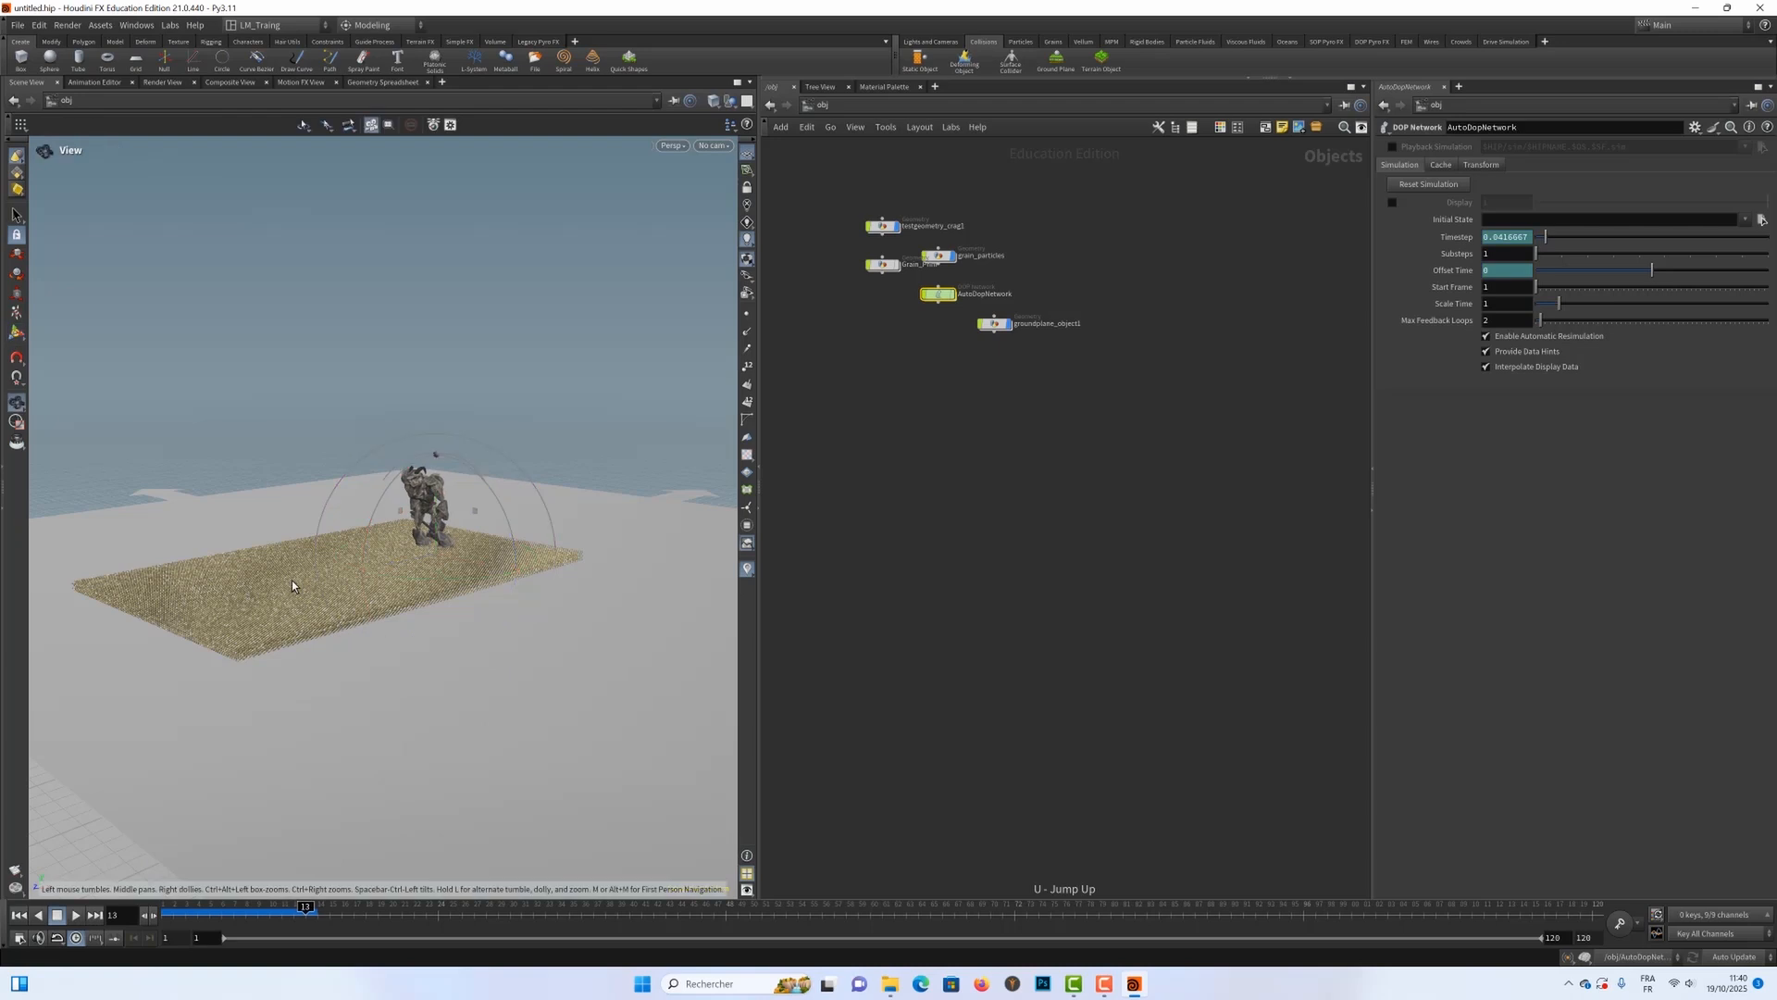
# Step: Examine the sand slab and the Crag's feet at frame 13 from close up and from several angles
pyautogui.moveTo(336, 590); pyautogui.dragTo(491, 562)
pyautogui.press('Return')
pyautogui.press('Escape')
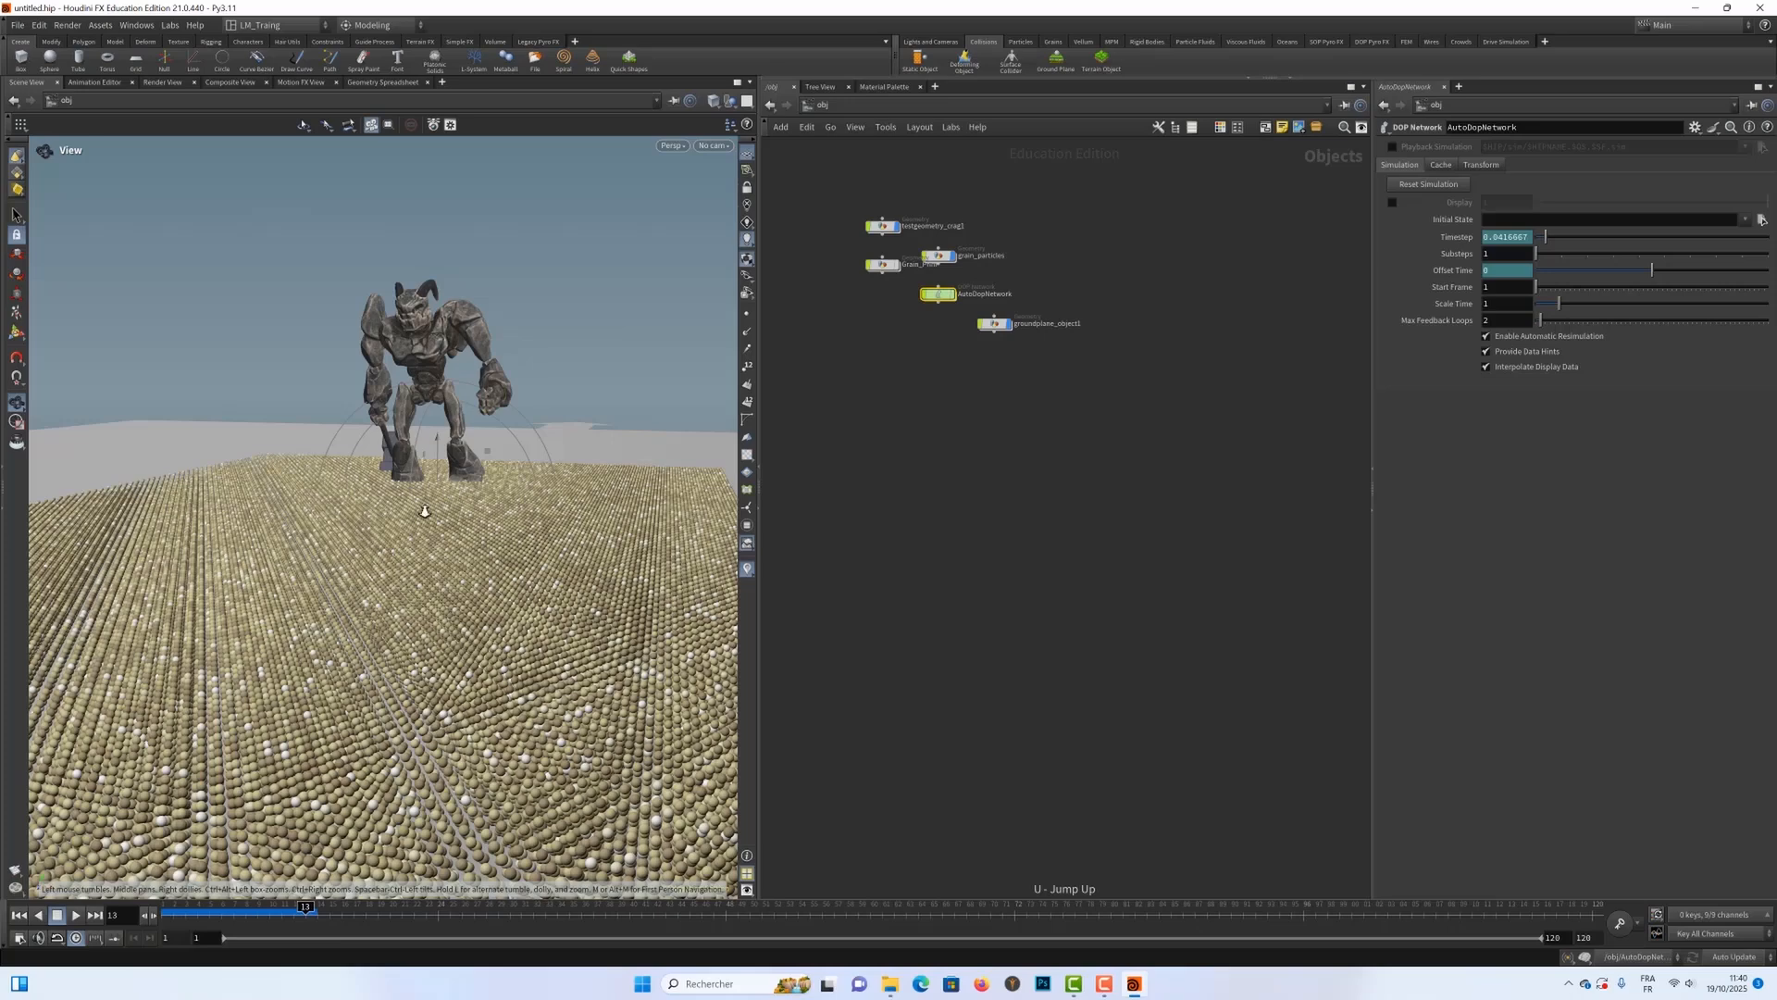
pyautogui.moveTo(425, 510); pyautogui.dragTo(451, 535, button='right')
pyautogui.moveTo(449, 535); pyautogui.dragTo(367, 460)
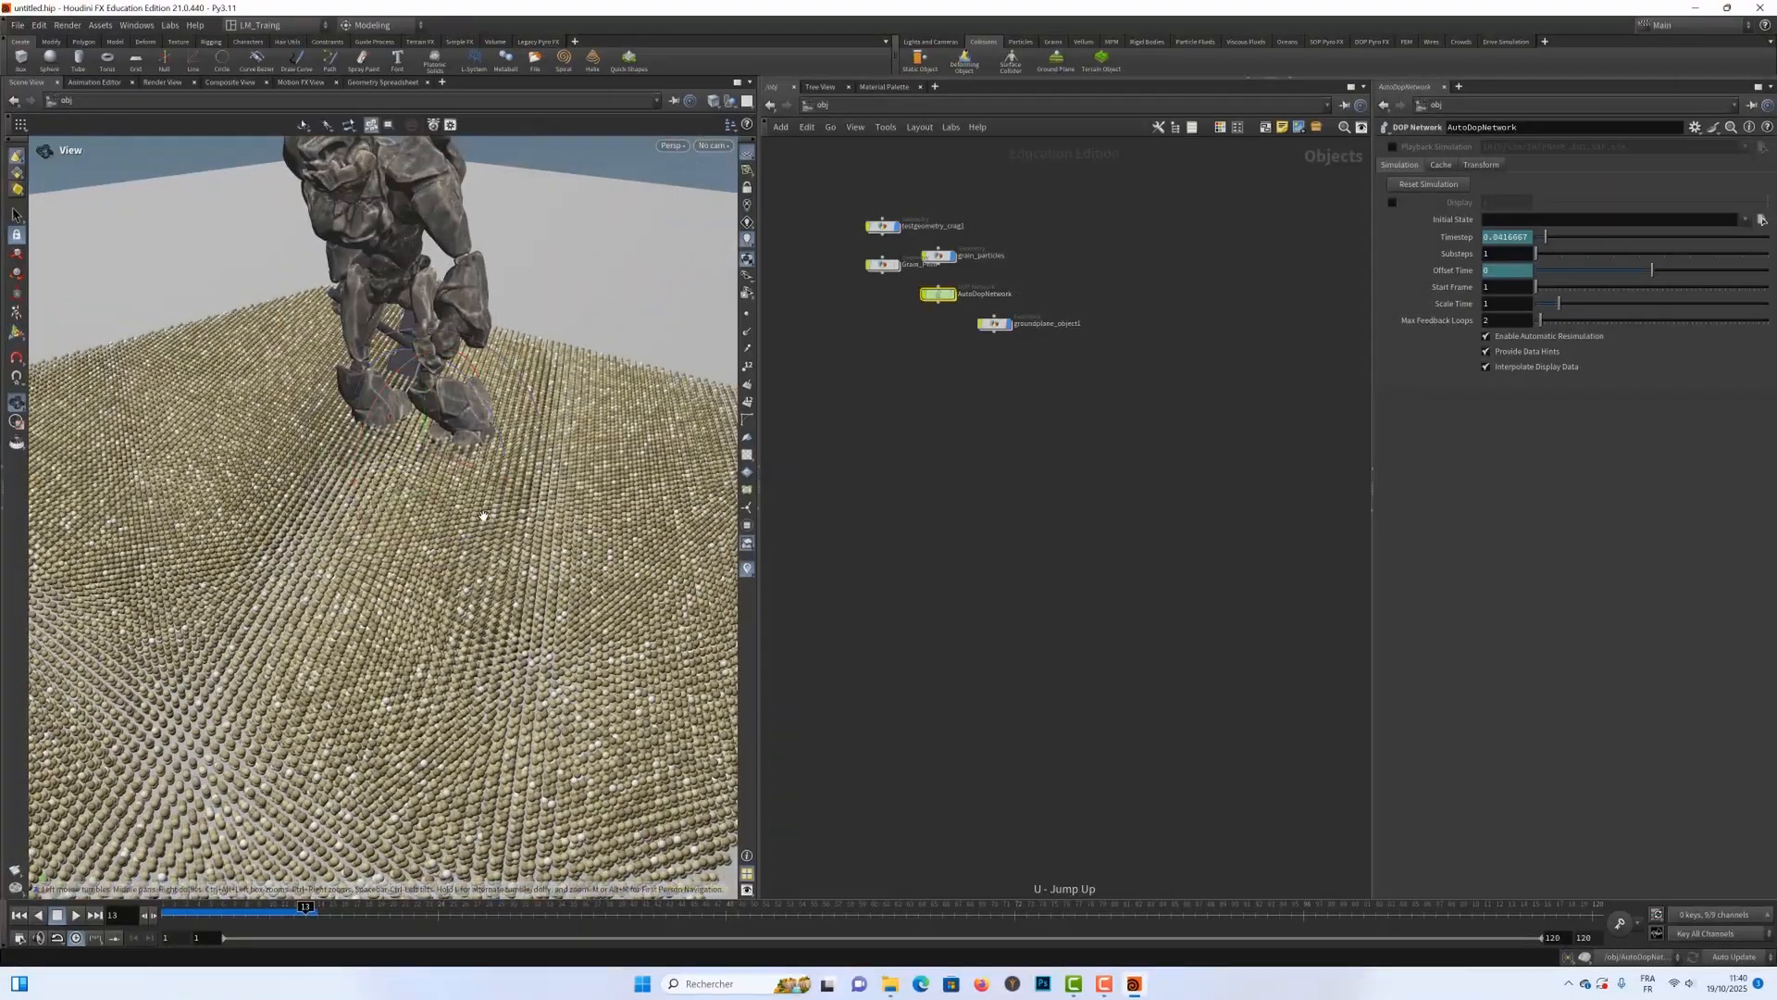
pyautogui.moveTo(484, 512); pyautogui.dragTo(292, 515, button='right')
pyautogui.moveTo(293, 515); pyautogui.dragTo(436, 476, button='middle')
pyautogui.moveTo(436, 476); pyautogui.dragTo(270, 543, button='right')
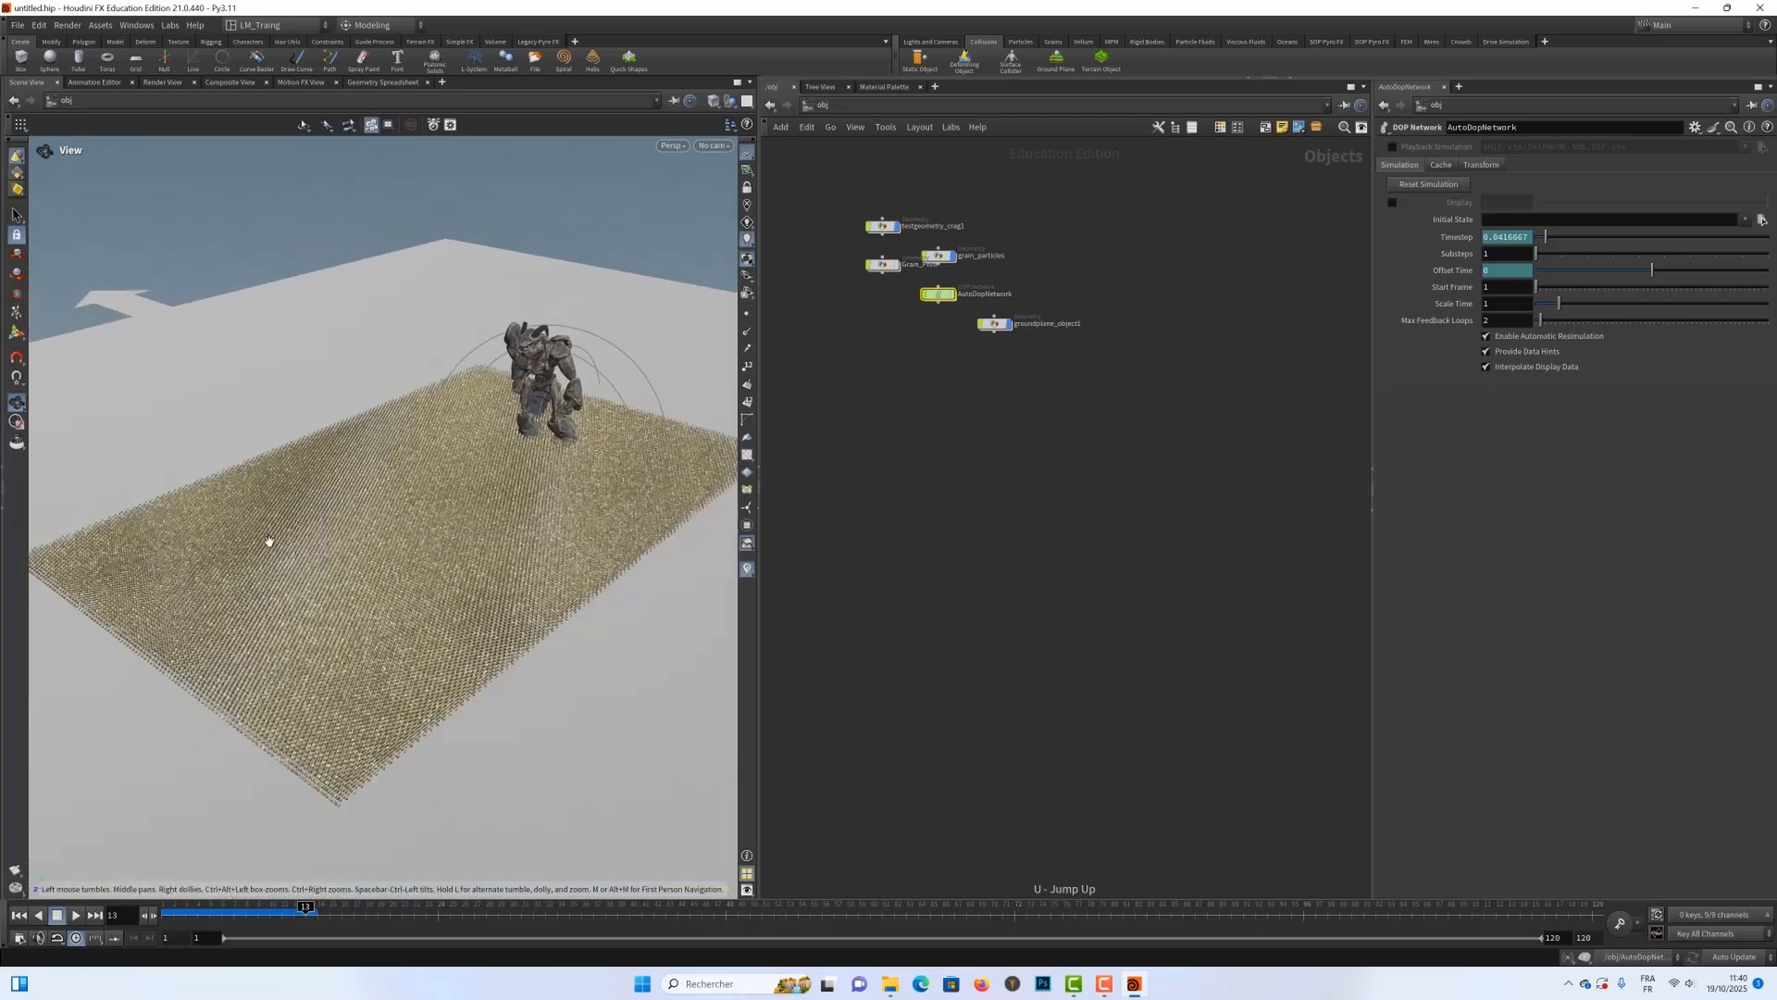
pyautogui.moveTo(270, 543); pyautogui.dragTo(317, 488, button='middle')
pyautogui.moveTo(318, 488); pyautogui.dragTo(382, 539)
pyautogui.press('Return')
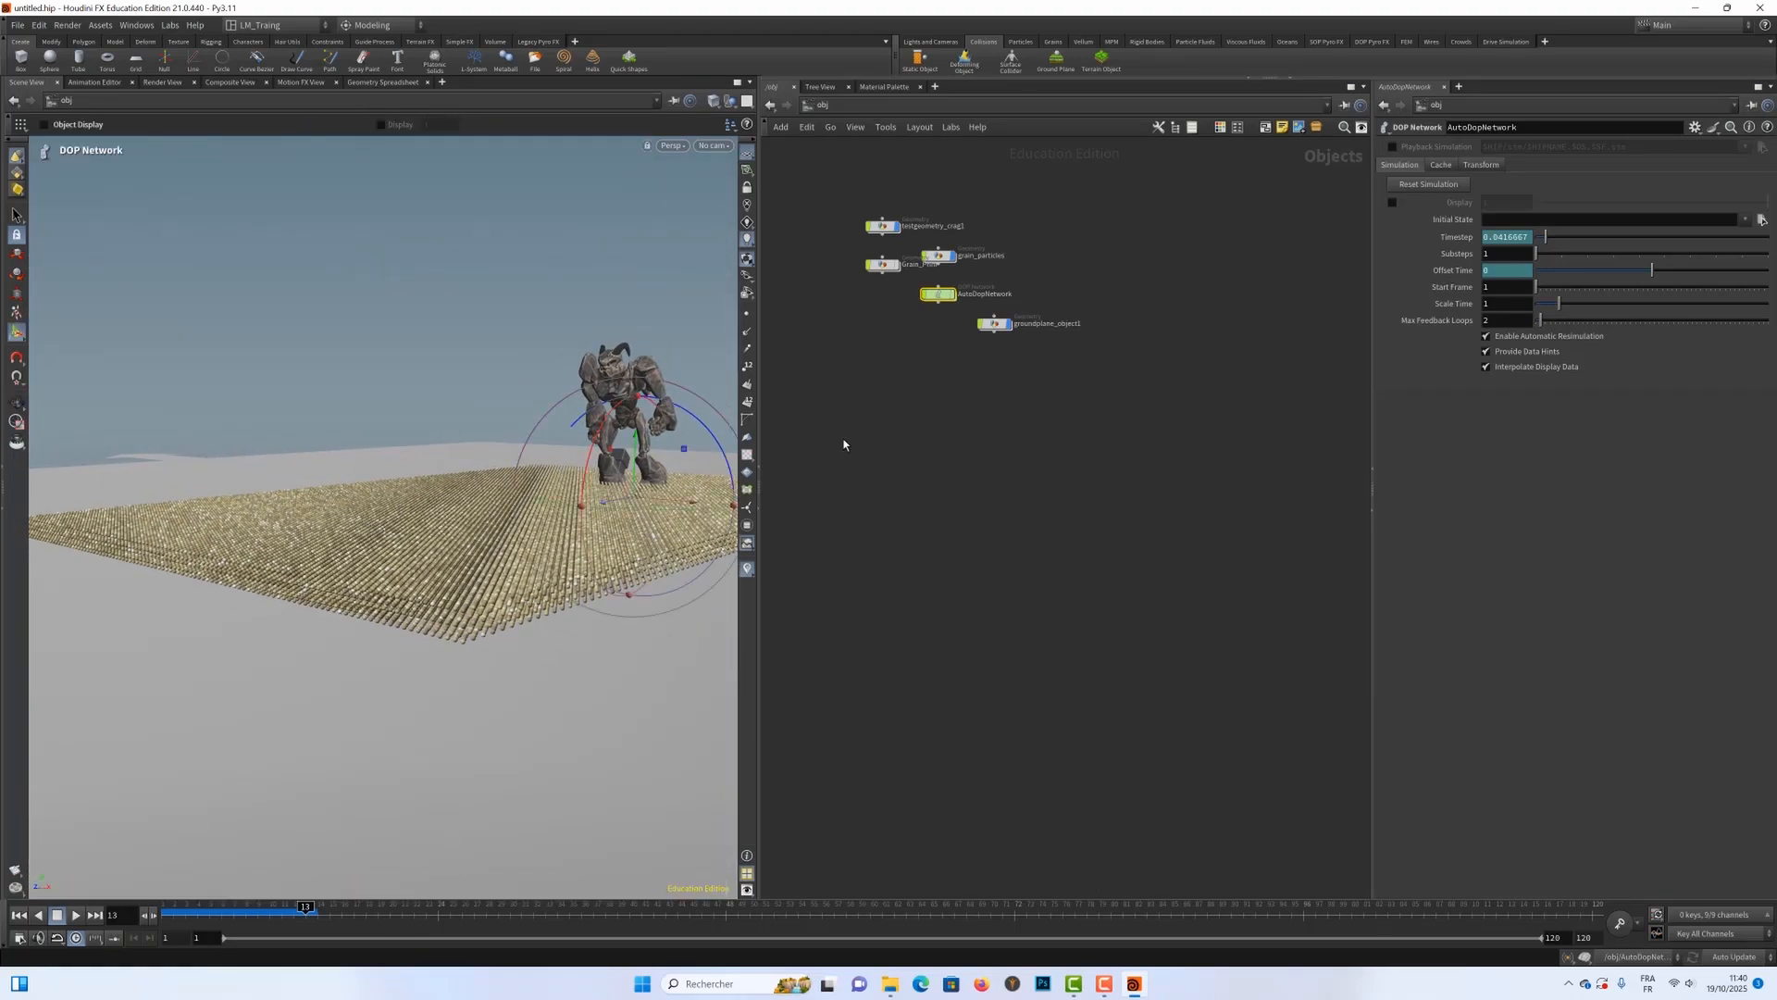
# Step: Make the testgeometry_crag1 character a Surface Collider for the grains, and rewind to frame 1
pyautogui.moveTo(832, 210); pyautogui.dragTo(914, 239)
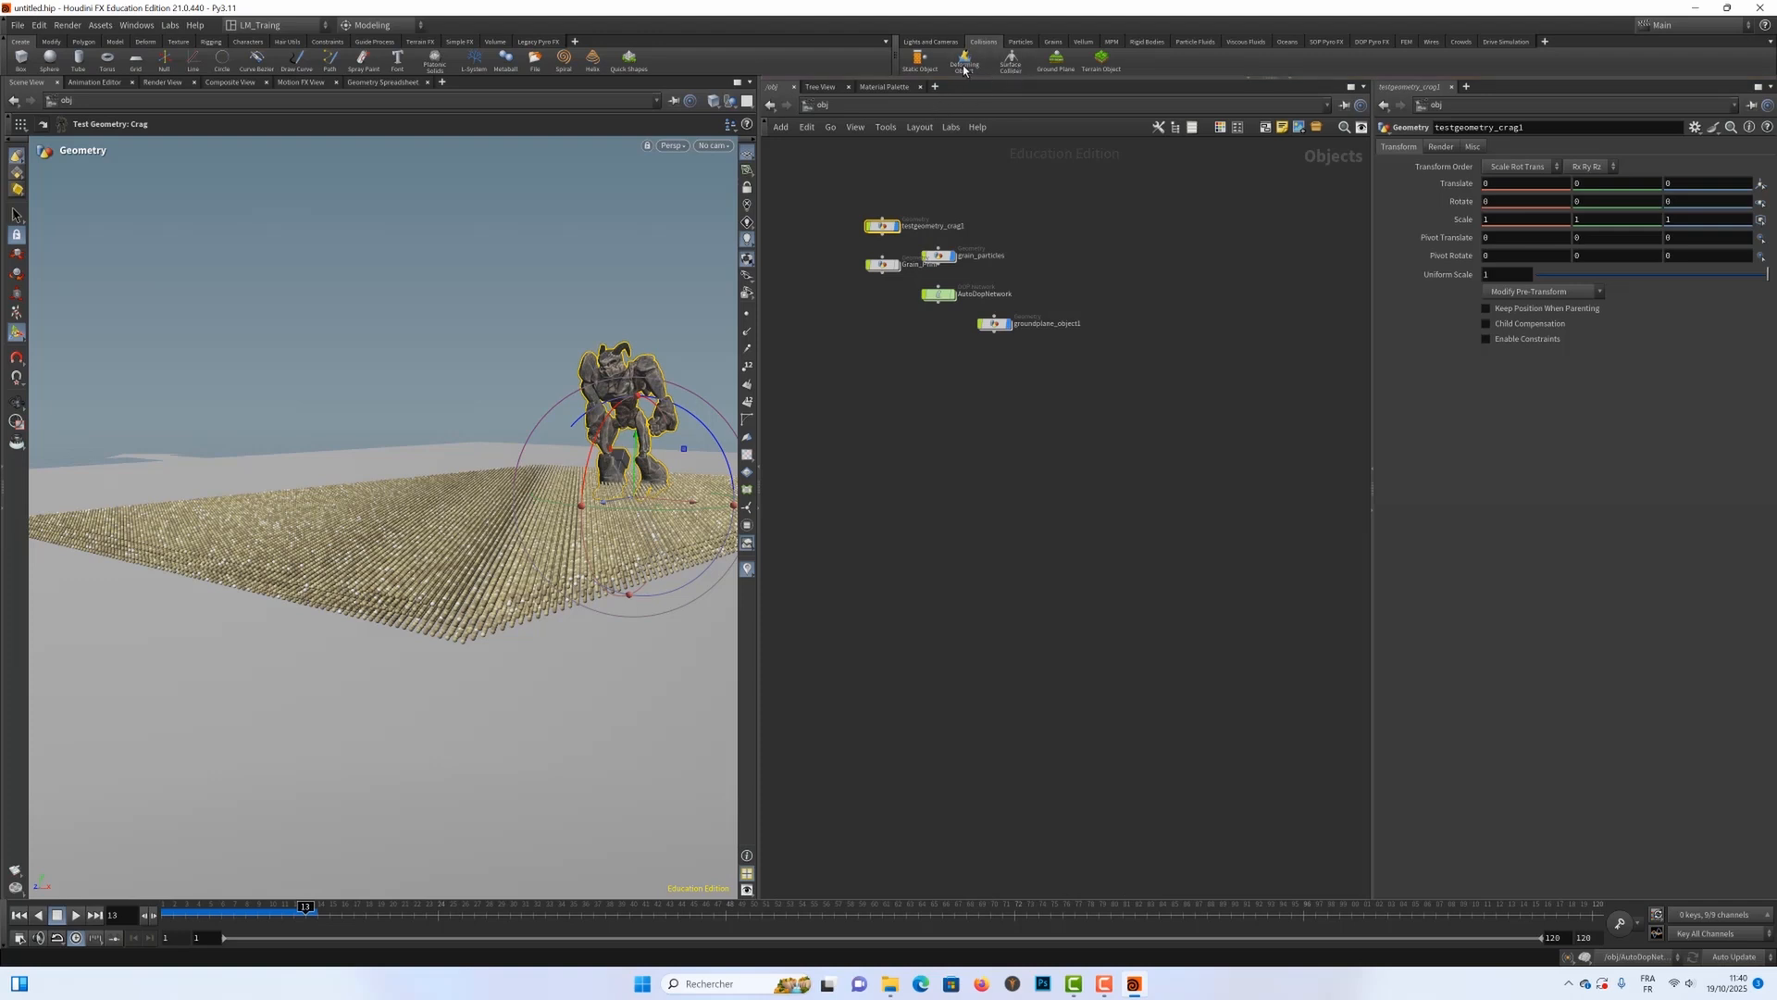
pyautogui.click(1011, 61)
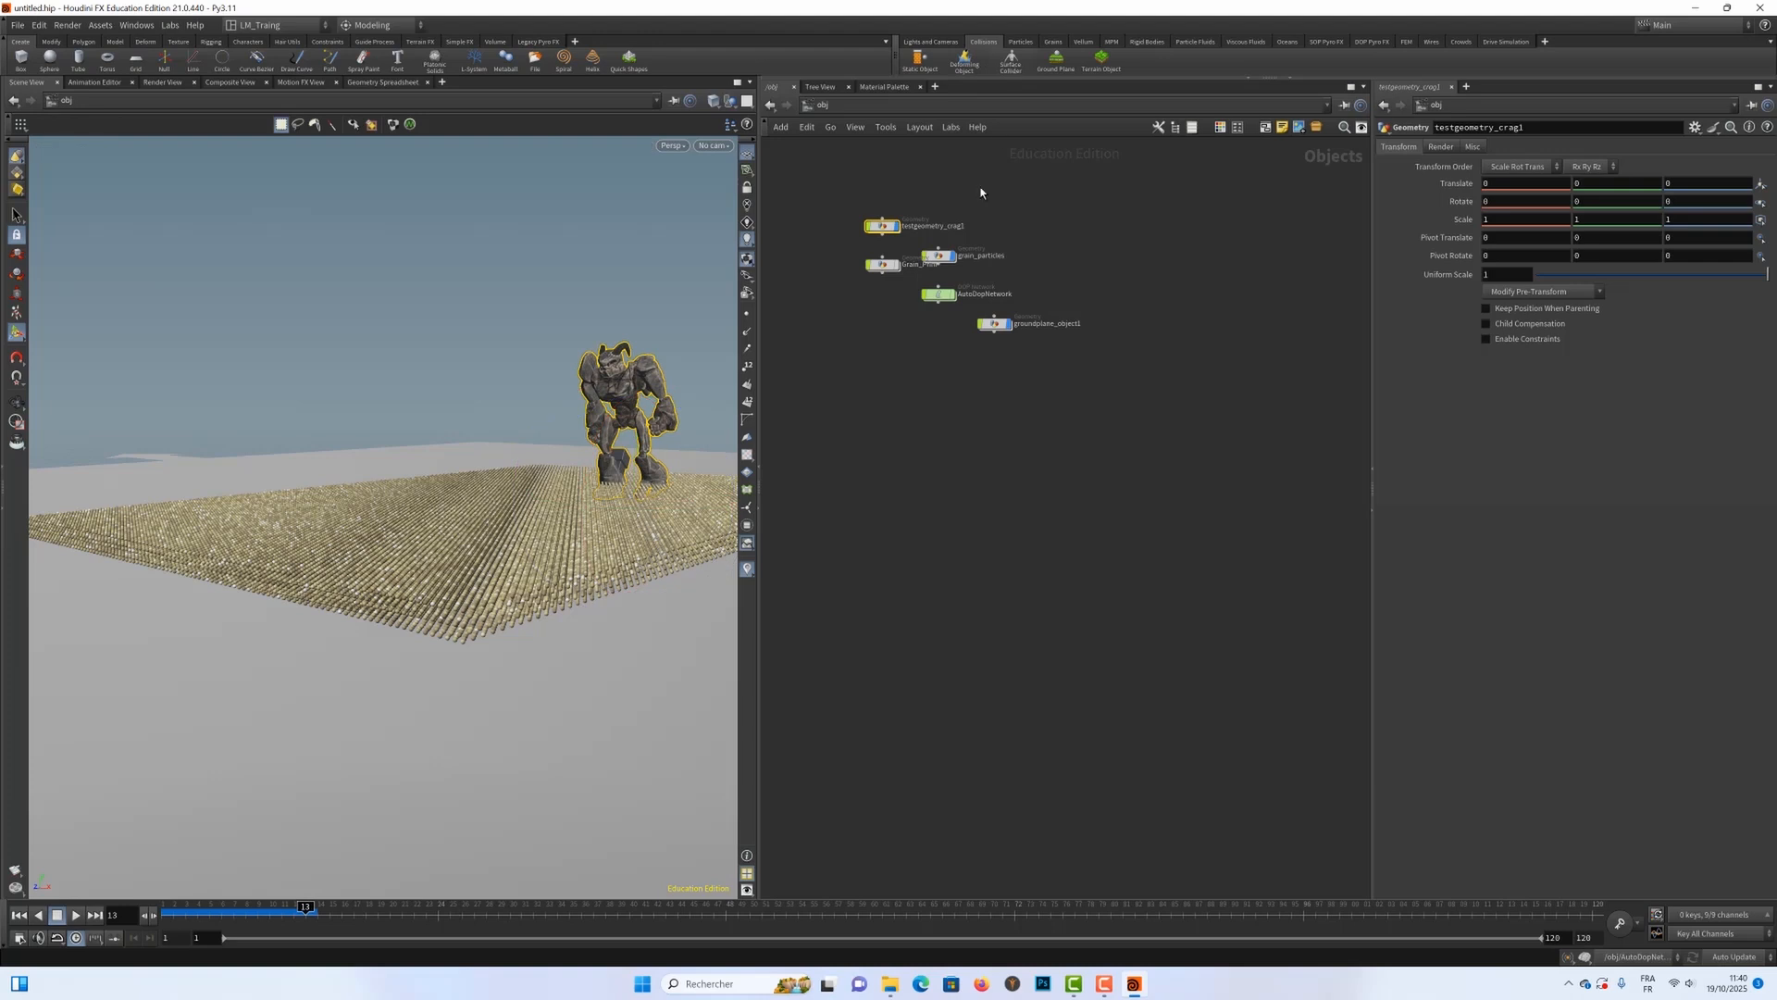
pyautogui.click(19, 914)
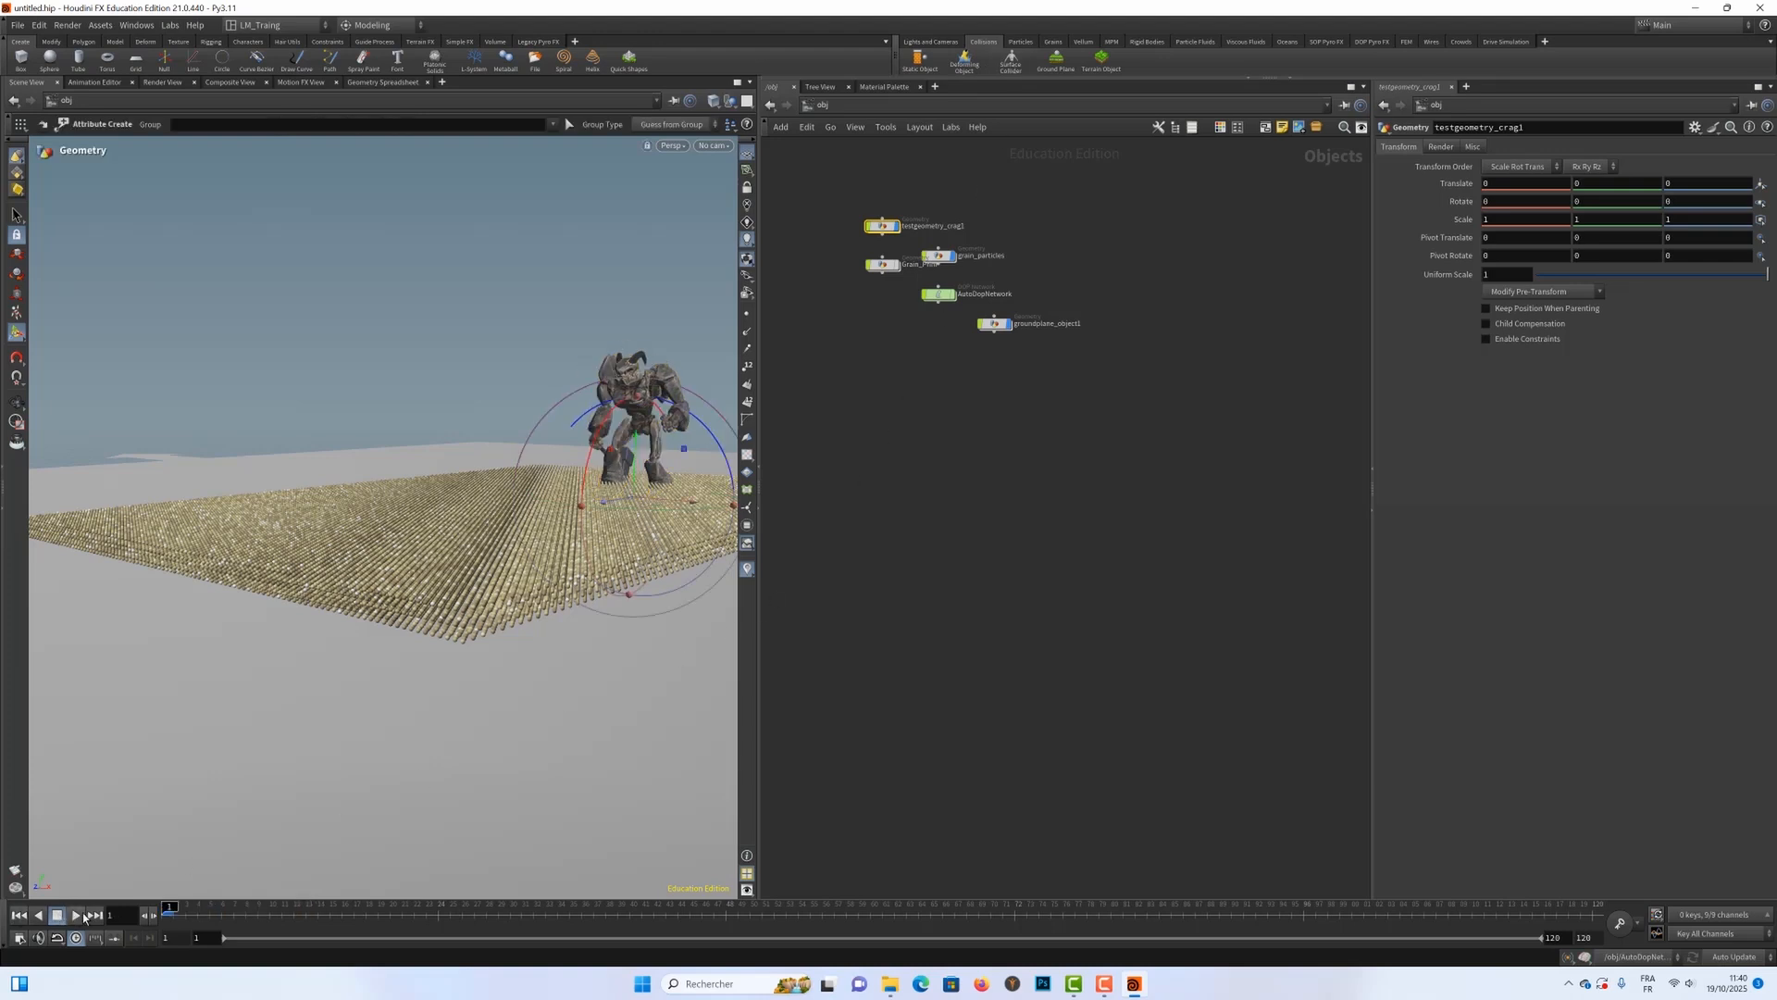
# Step: Simulate up to frame 7 and examine up close how the grains react around the Crag's feet
pyautogui.click(77, 916)
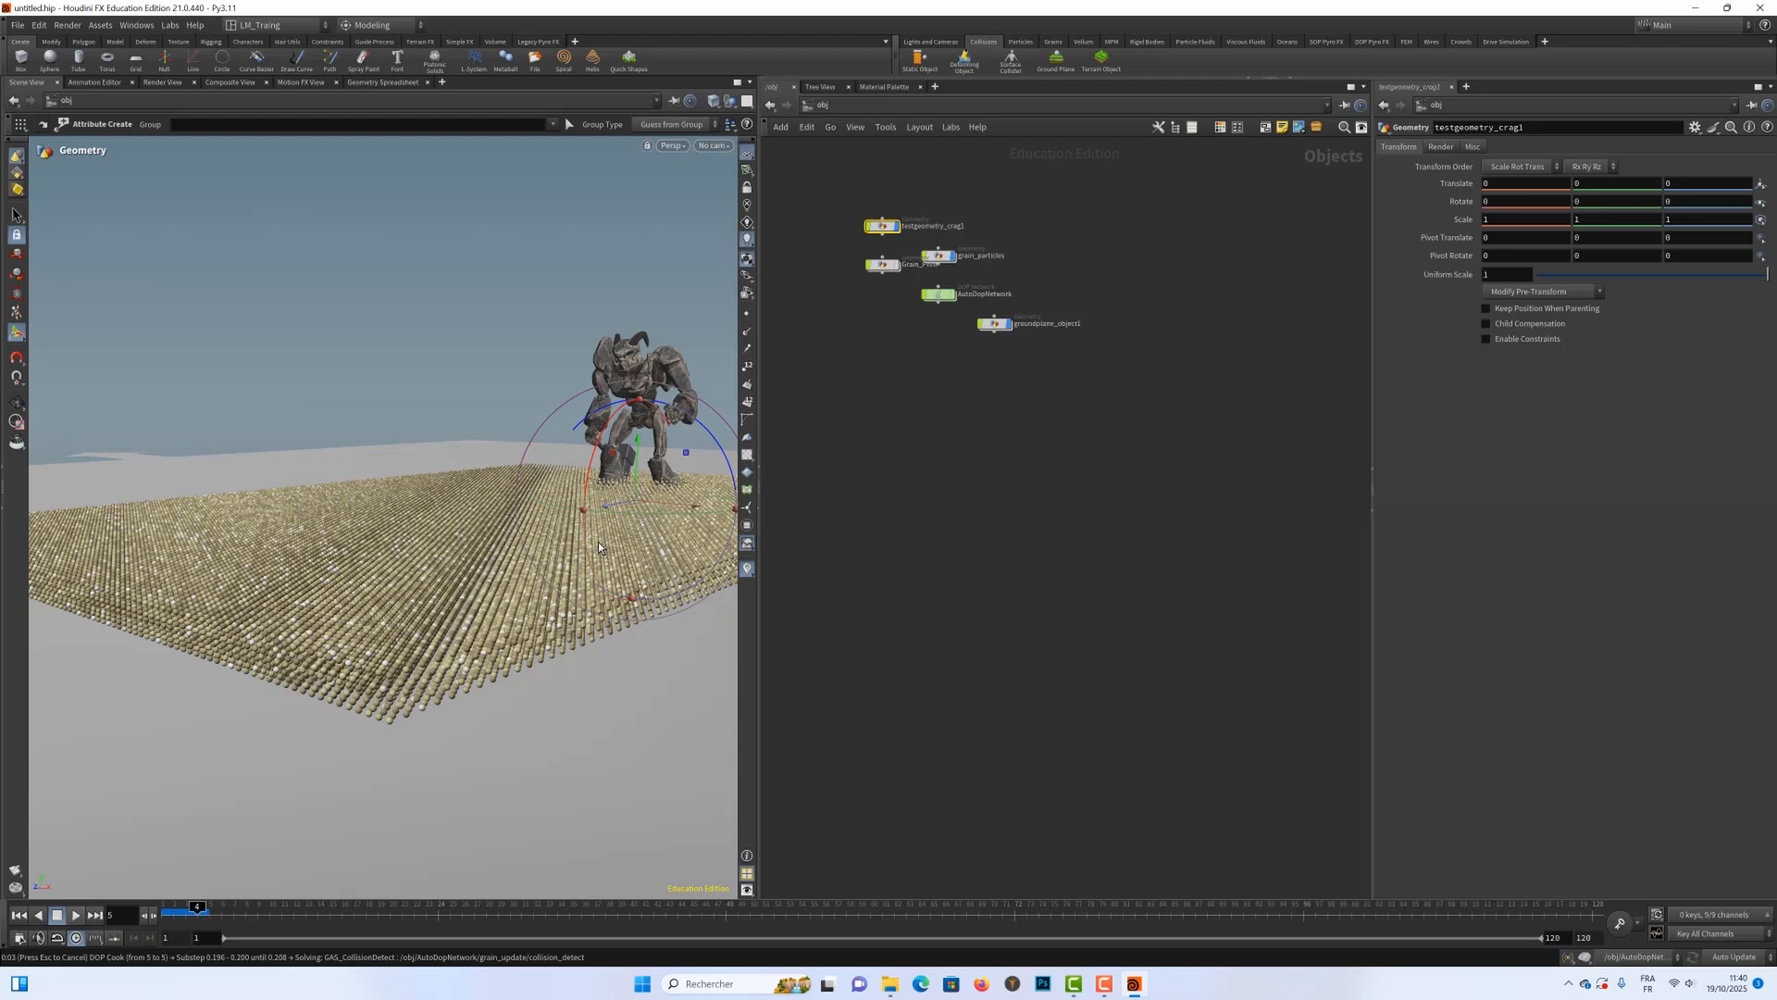
pyautogui.scroll(3, 598, 543)
pyautogui.keyDown('alt'); pyautogui.moveTo(598, 480); pyautogui.dragTo(652, 521); pyautogui.keyUp('alt')
pyautogui.scroll(2, 524, 519)
pyautogui.scroll(3, 651, 521)
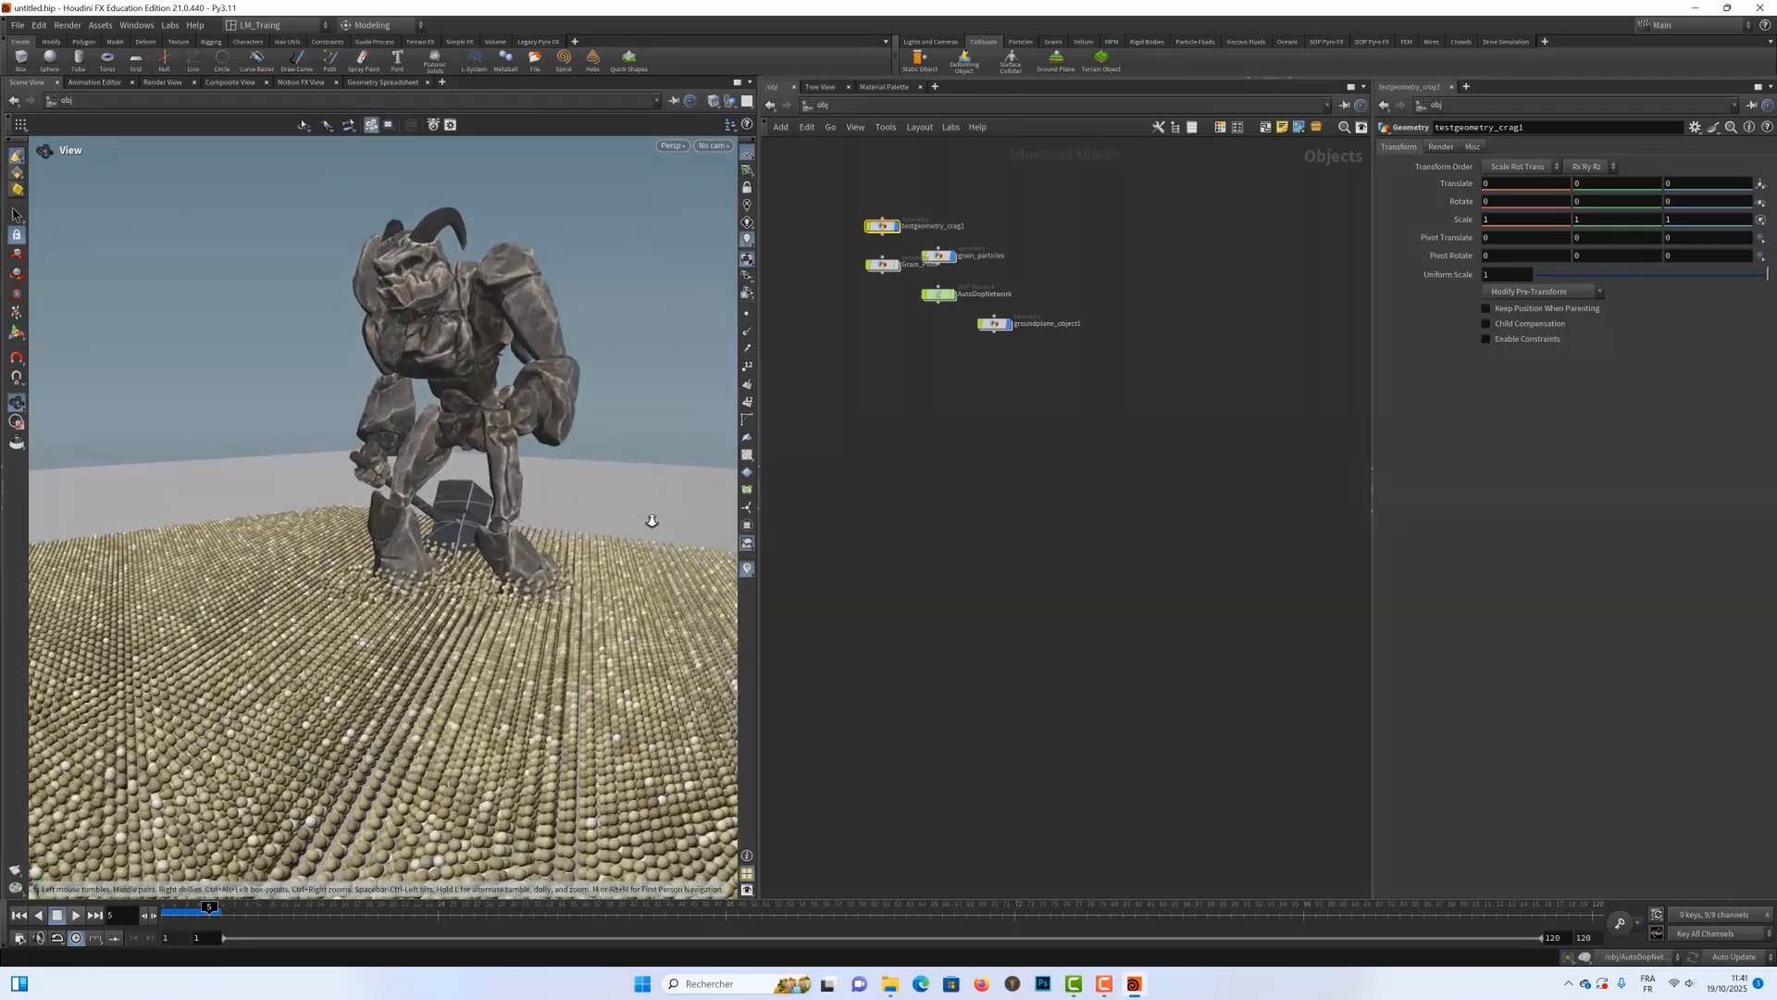
pyautogui.scroll(5, 652, 521)
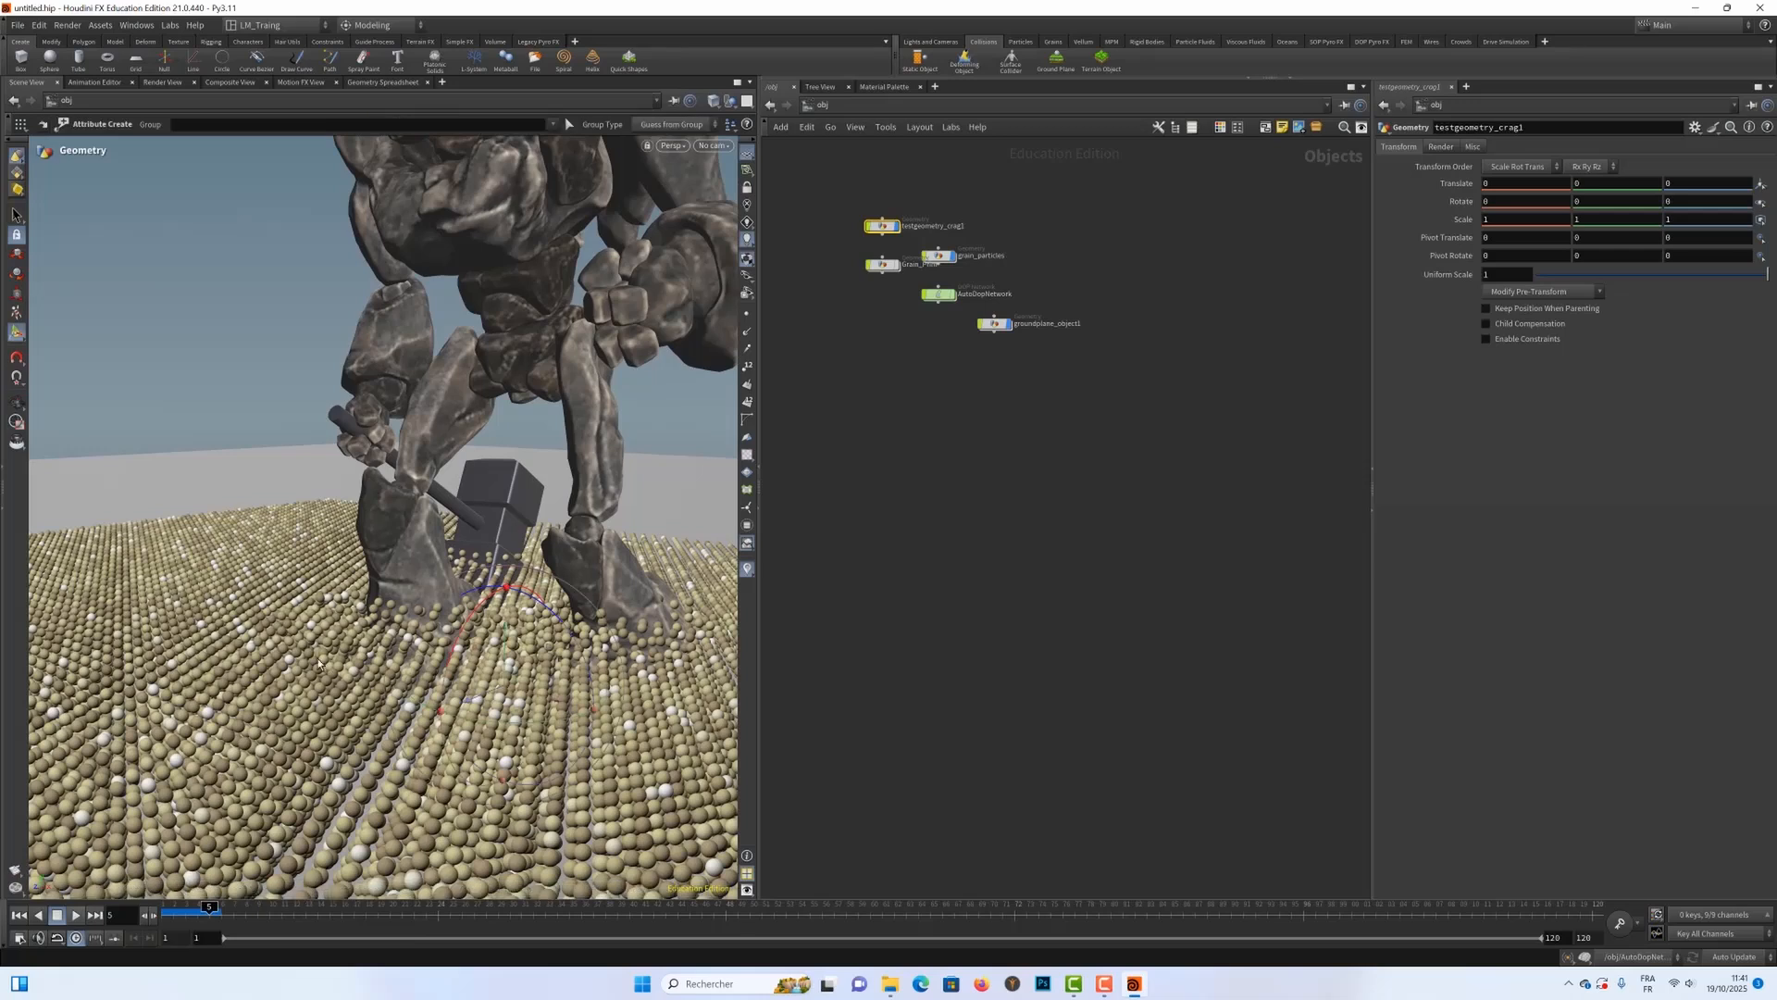
pyautogui.moveTo(209, 907)
pyautogui.mouseDown()
pyautogui.moveTo(124, 907)
pyautogui.moveTo(221, 907)
pyautogui.mouseUp()
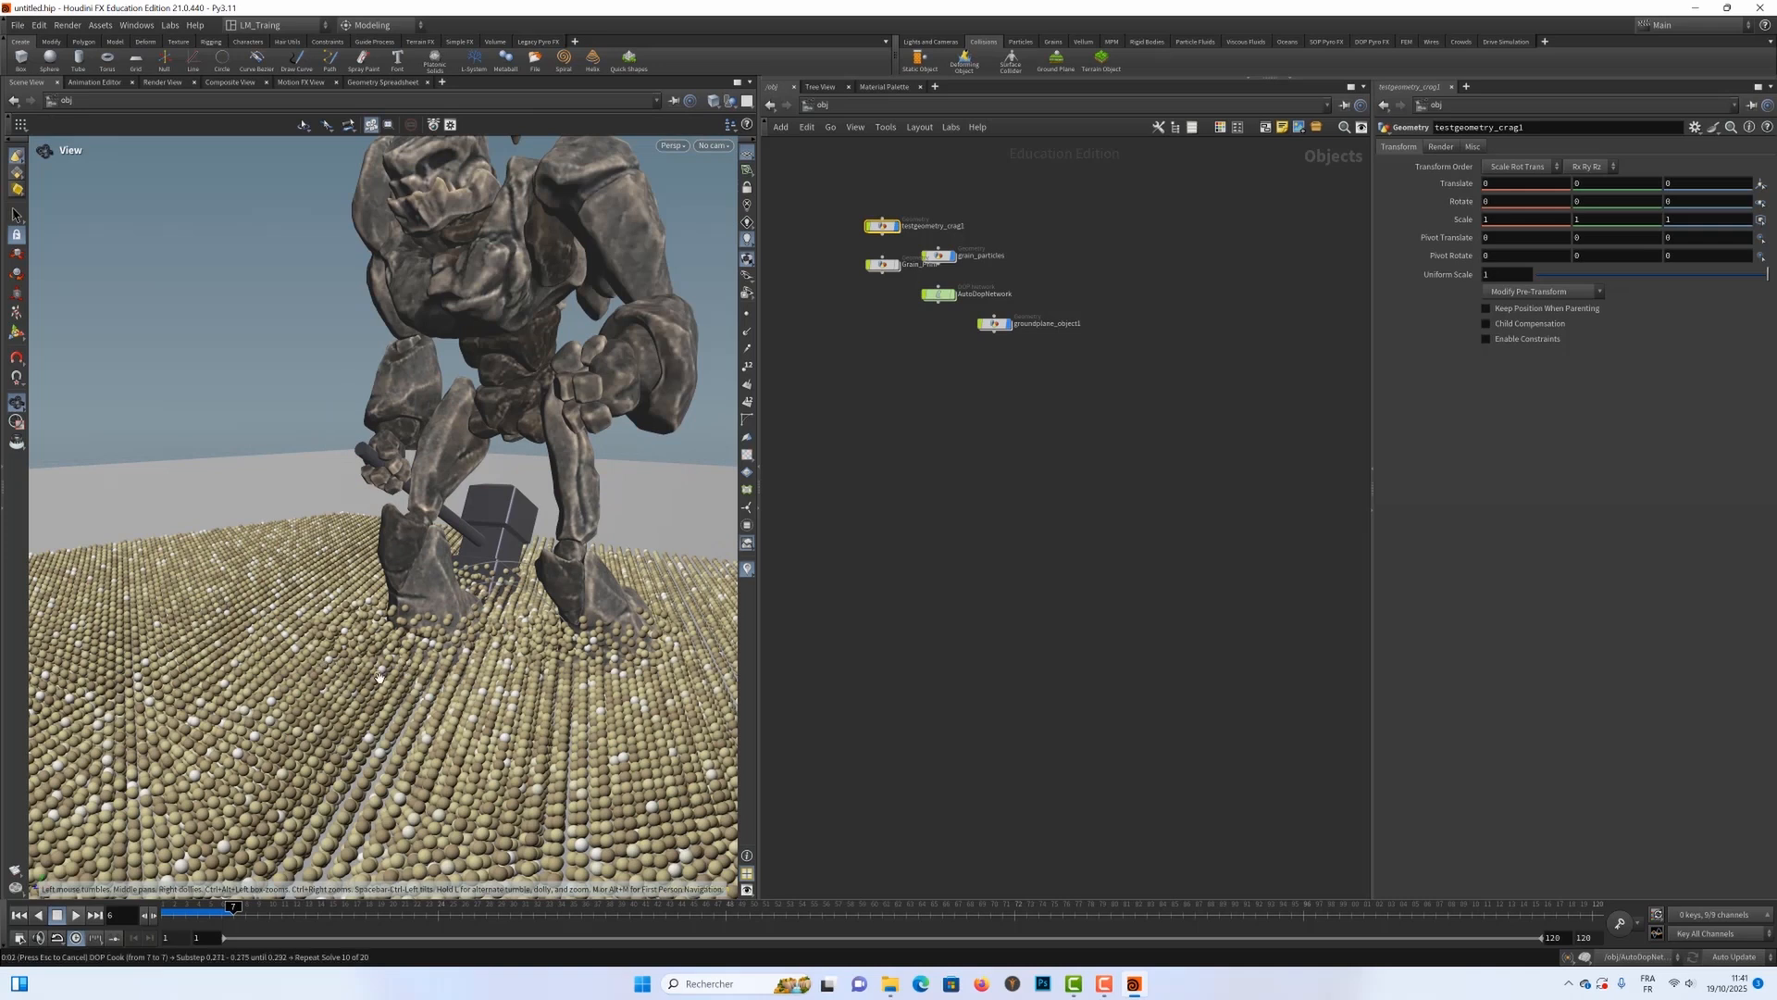
pyautogui.scroll(-3, 418, 632)
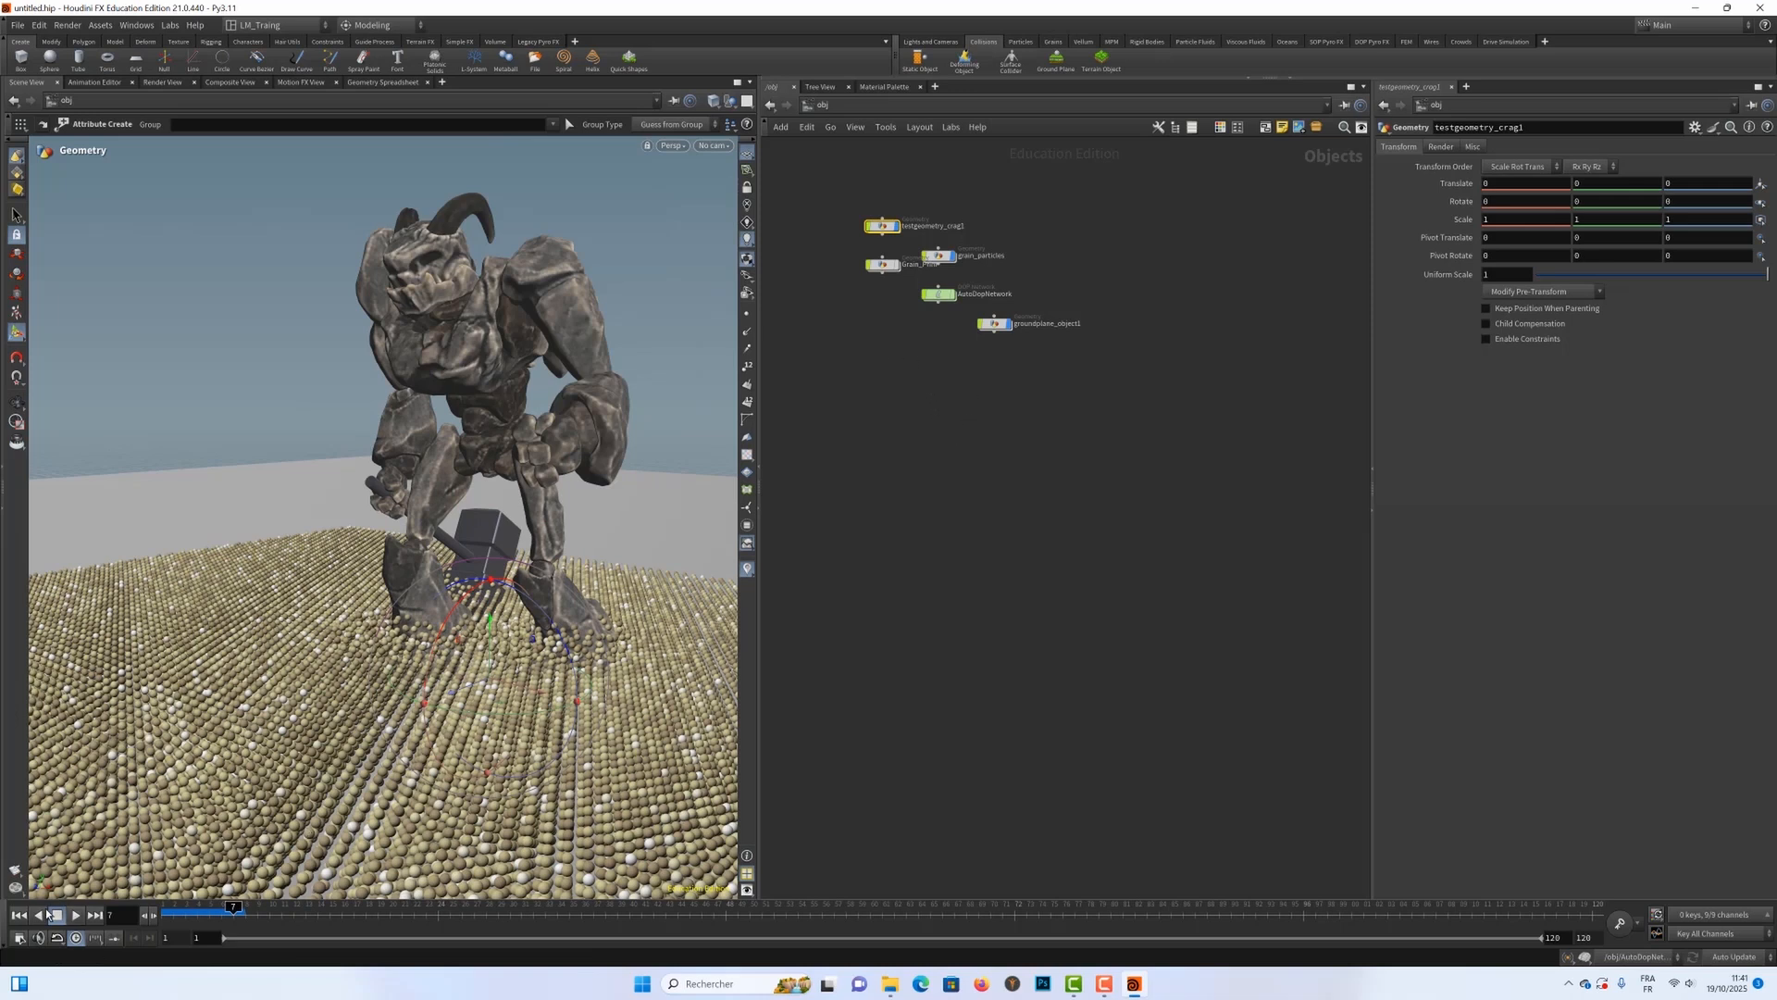
# Step: Rewind to frame 1 and set the Clumping weight of grain_update in AutoDopNetwork to 0
pyautogui.click(18, 915)
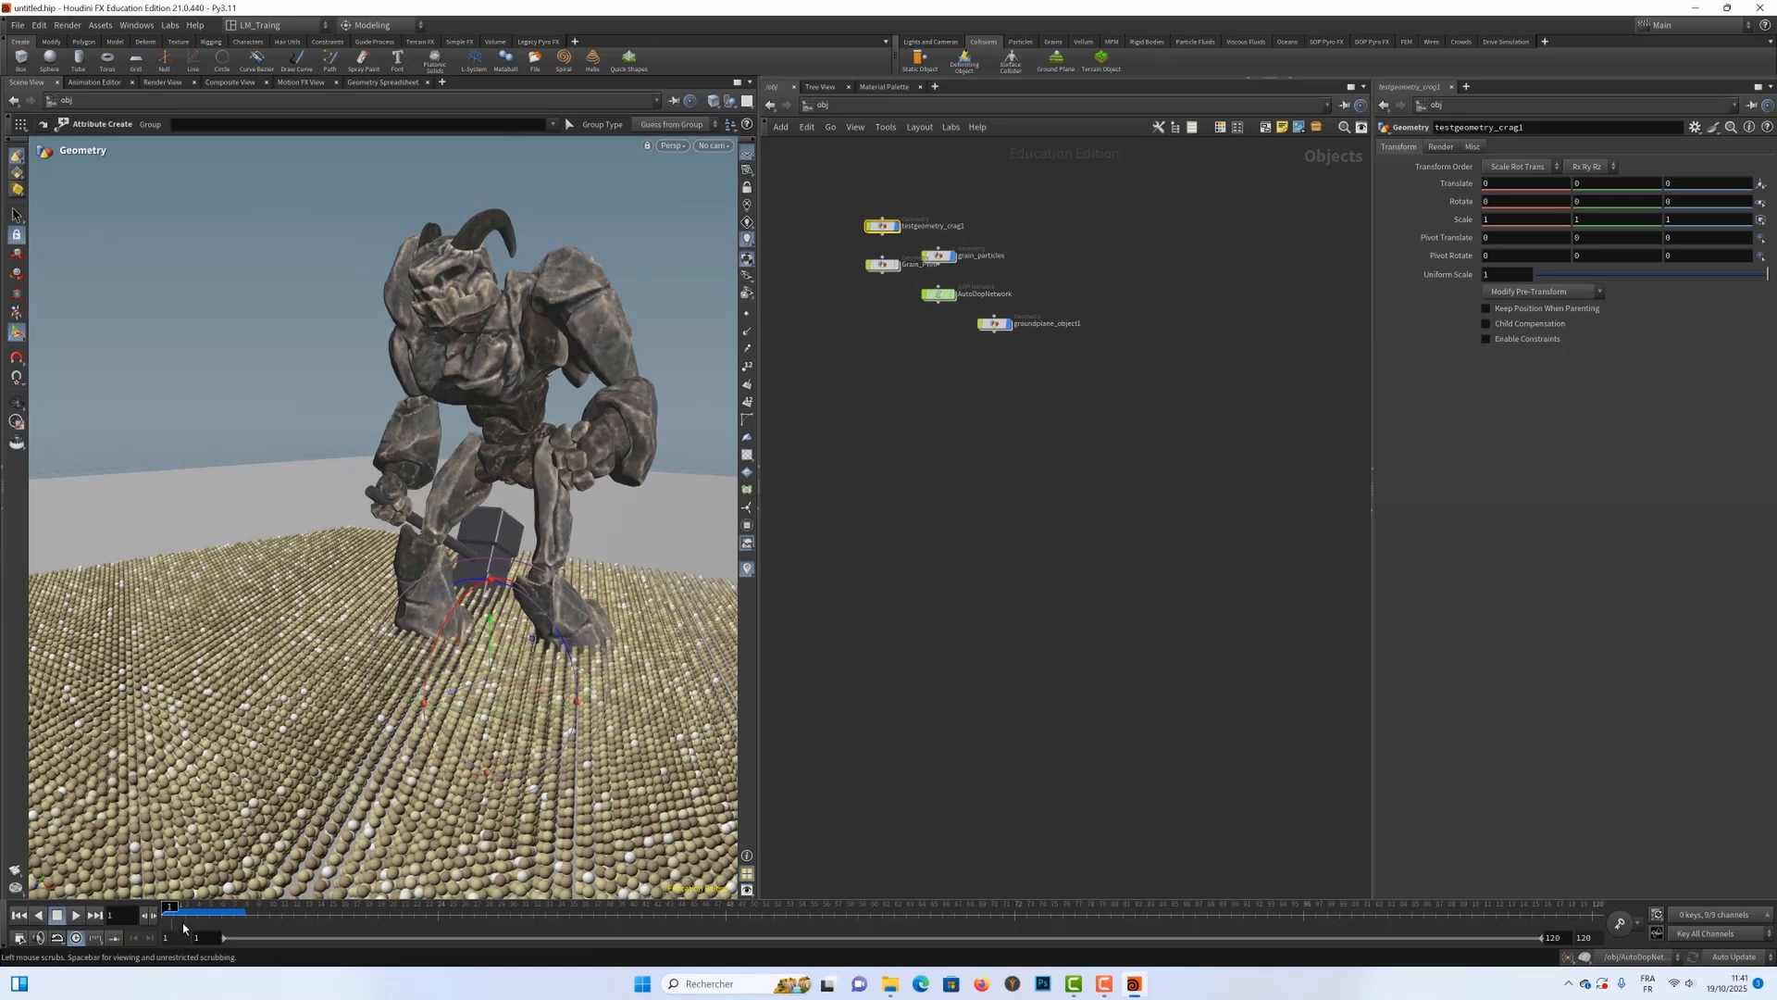
pyautogui.doubleClick(939, 296)
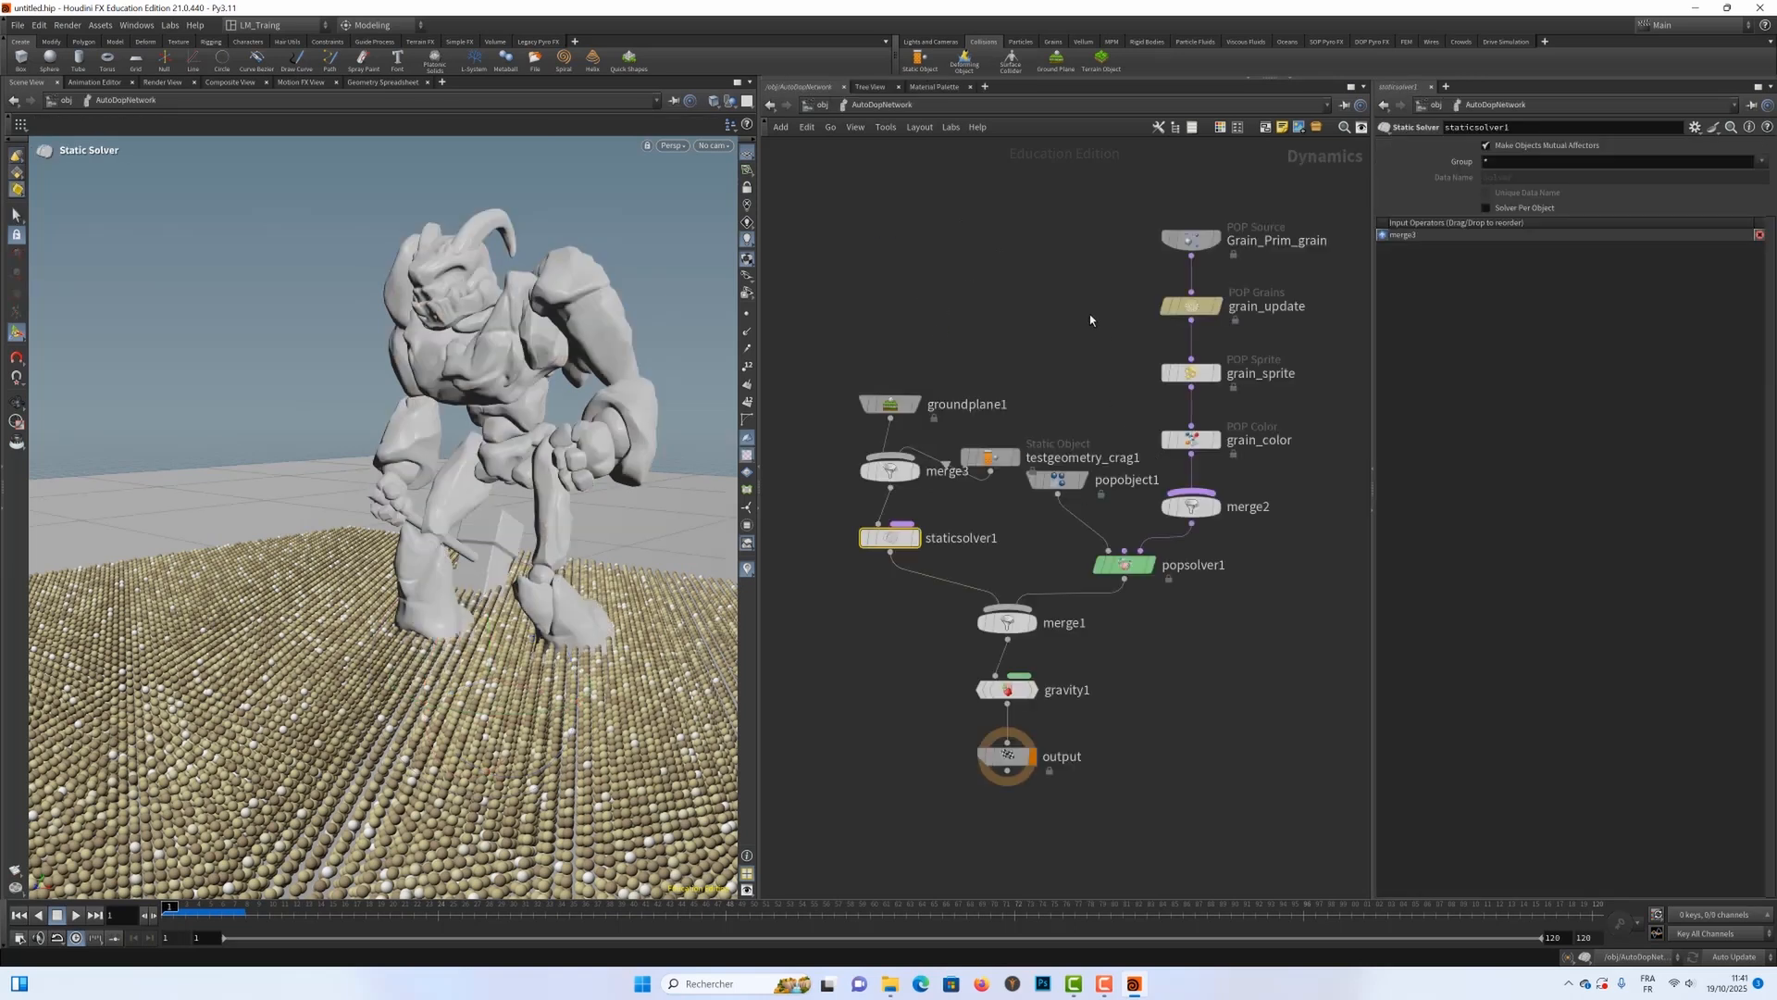
pyautogui.click(1268, 305)
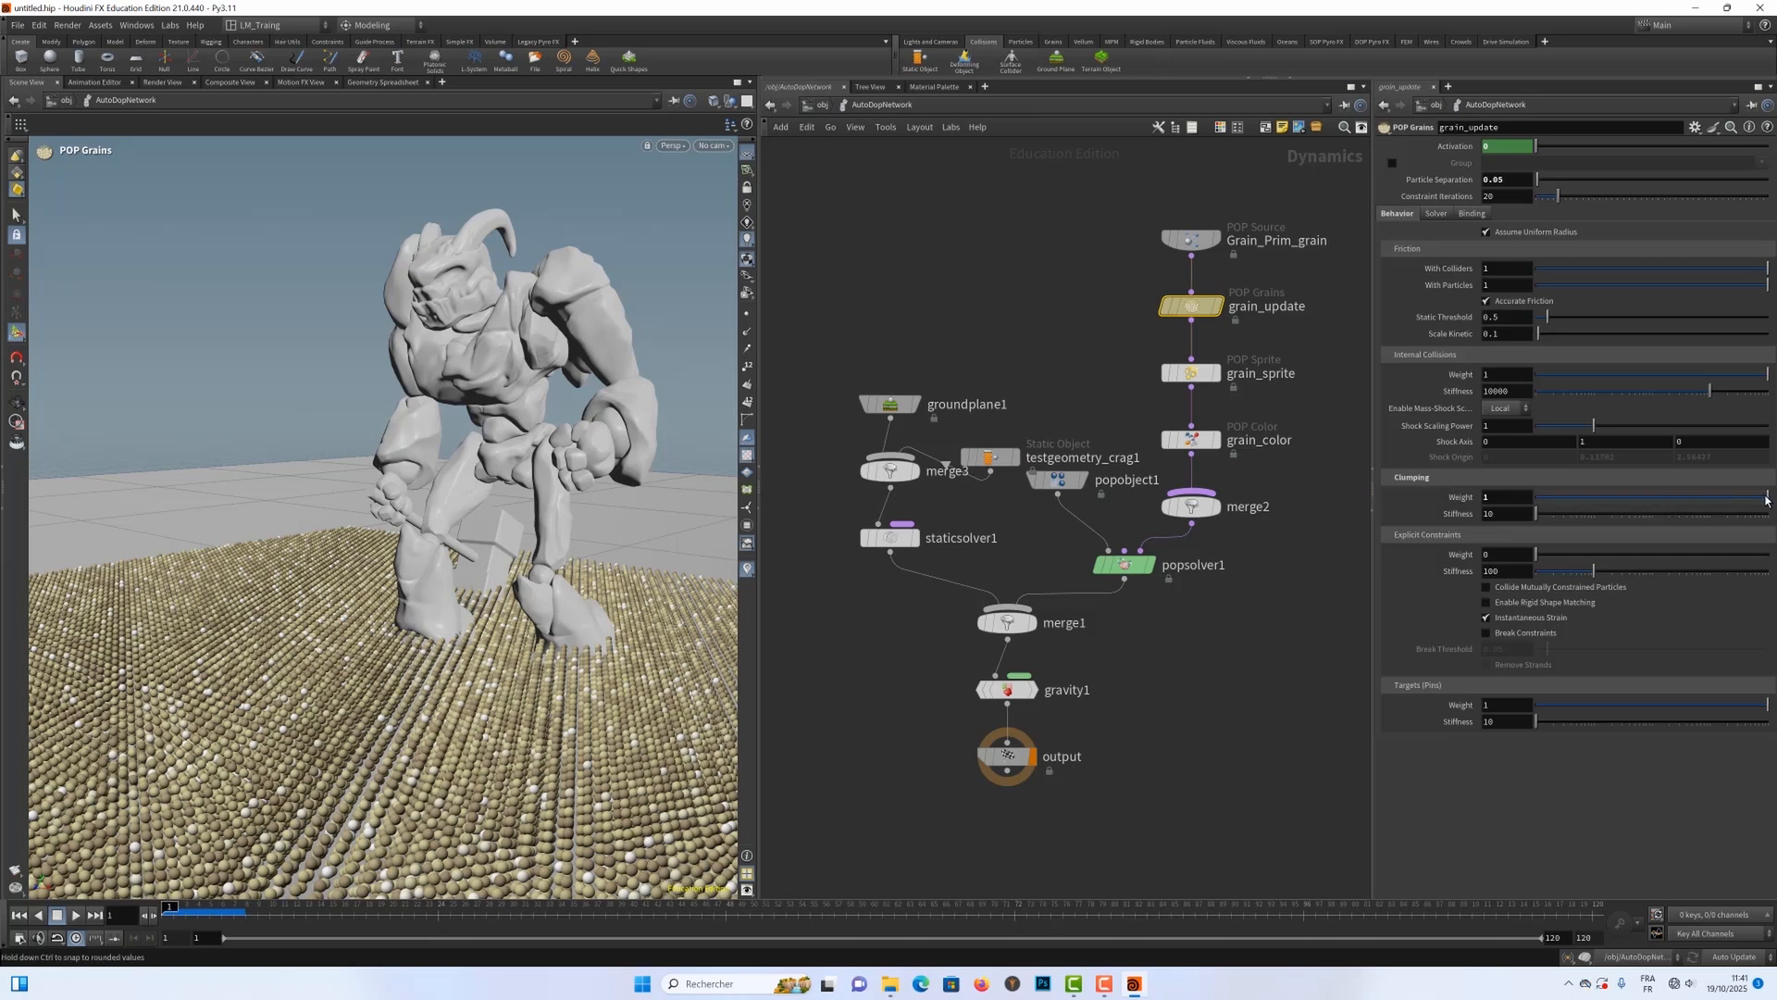
pyautogui.moveTo(1764, 497); pyautogui.dragTo(1522, 506)
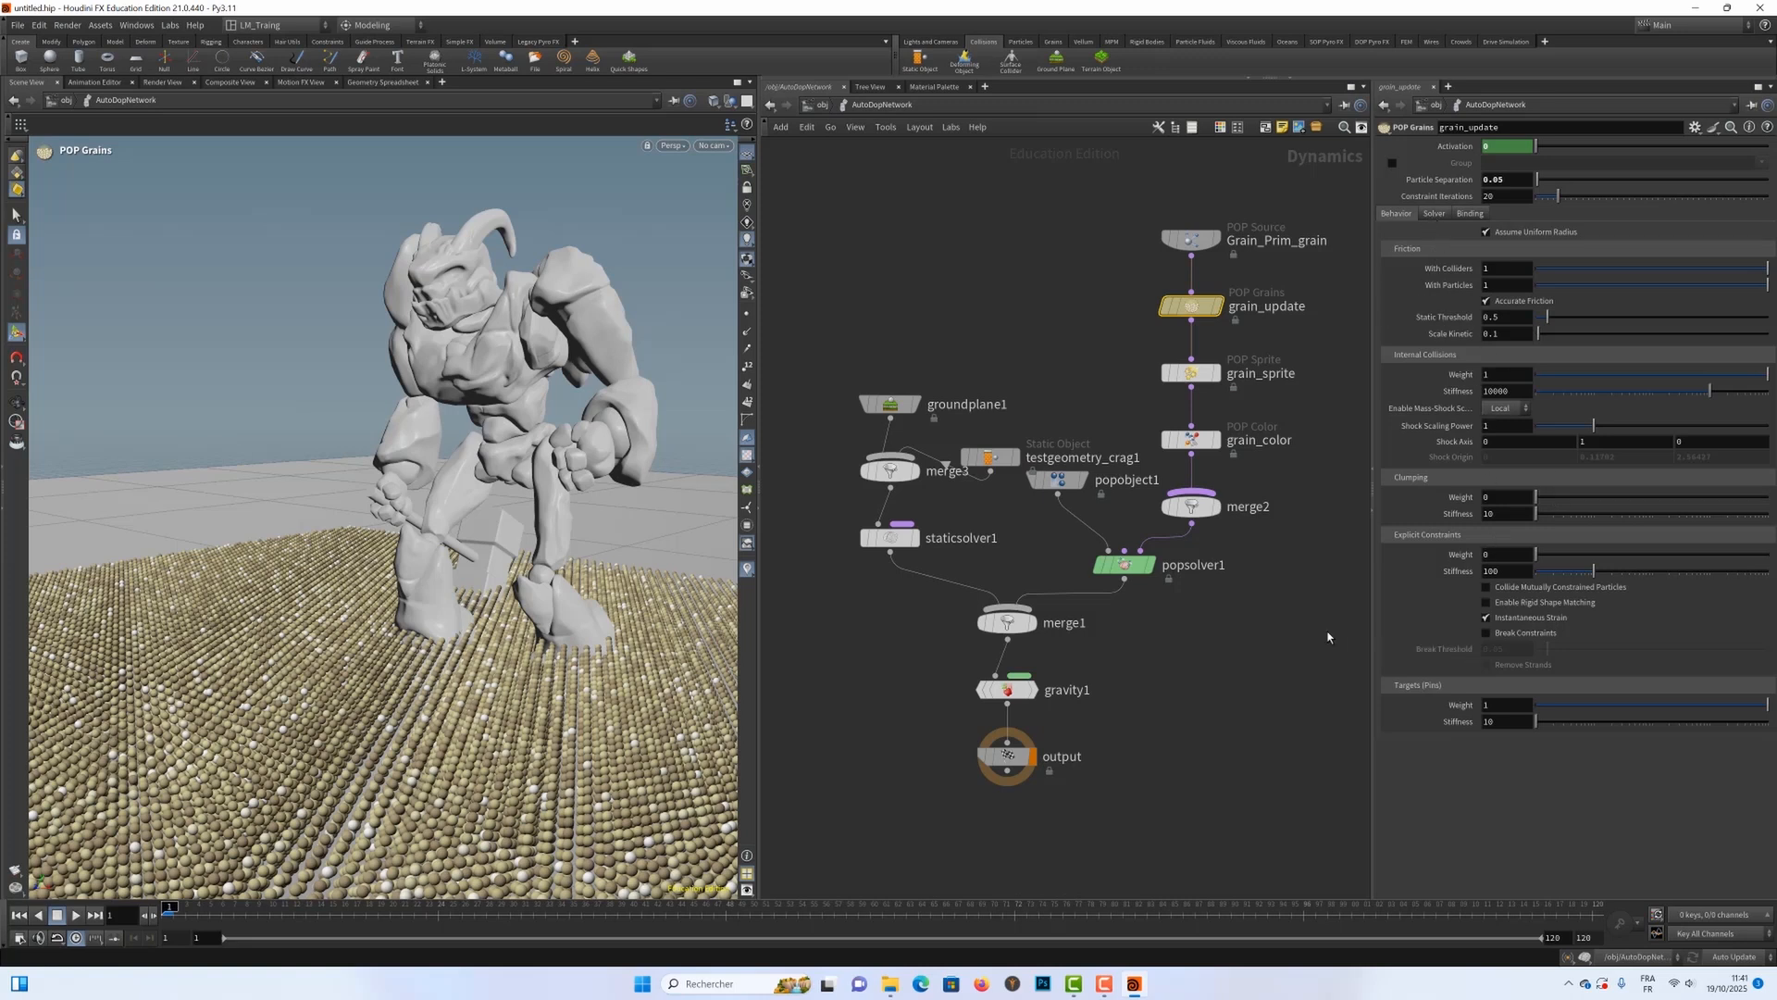
pyautogui.press('Escape')
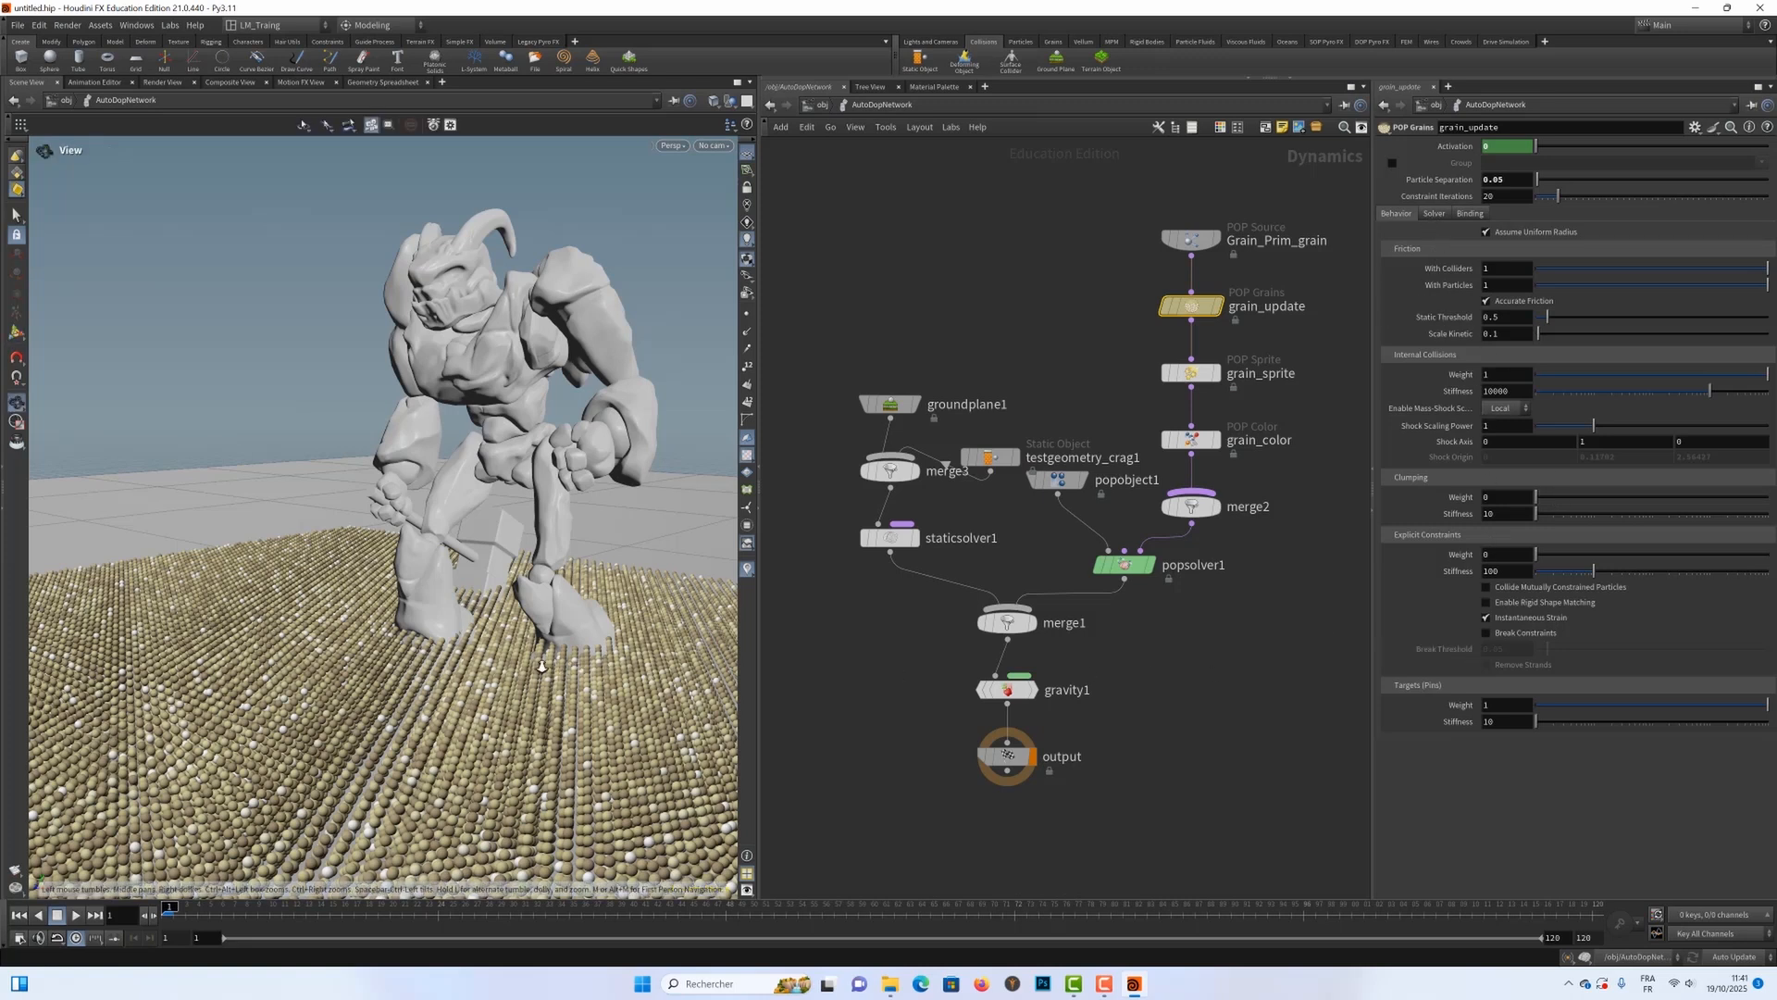
pyautogui.moveTo(566, 673); pyautogui.dragTo(463, 591)
pyautogui.press('Return')
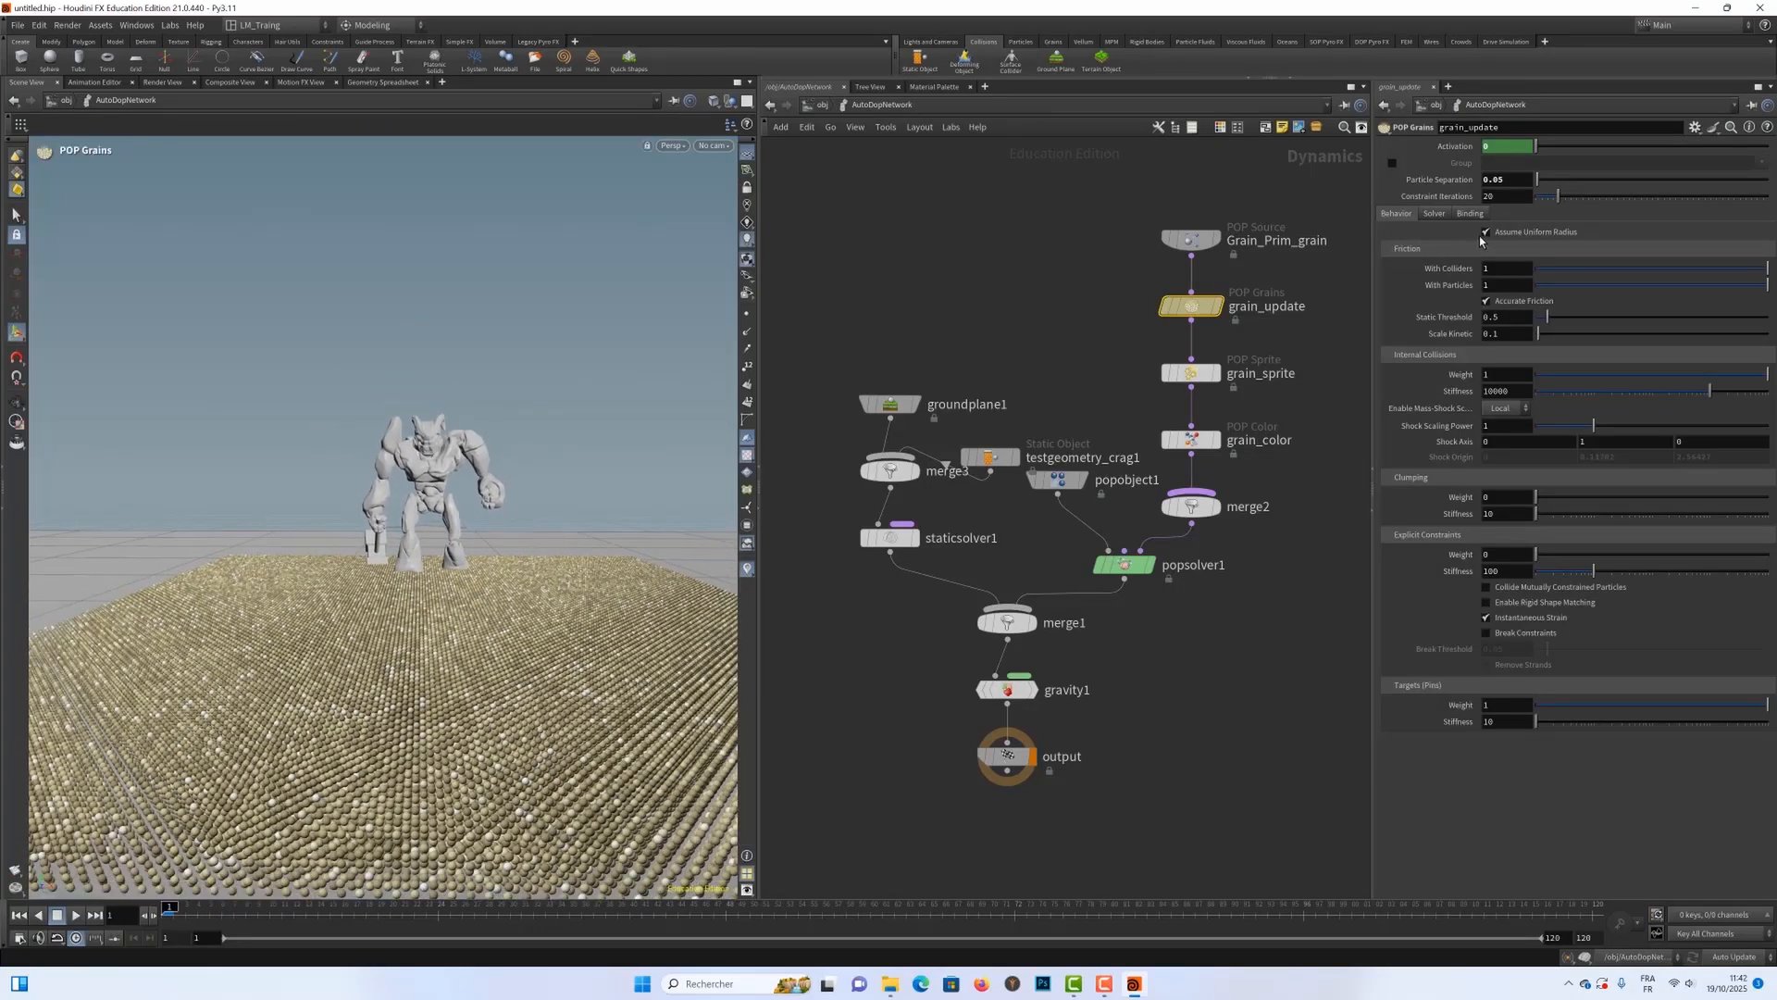
pyautogui.click(1513, 182)
pyautogui.moveTo(1502, 182); pyautogui.dragTo(1516, 188)
pyautogui.click(1516, 184)
pyautogui.moveTo(1504, 181); pyautogui.dragTo(1500, 181)
pyautogui.write('u')
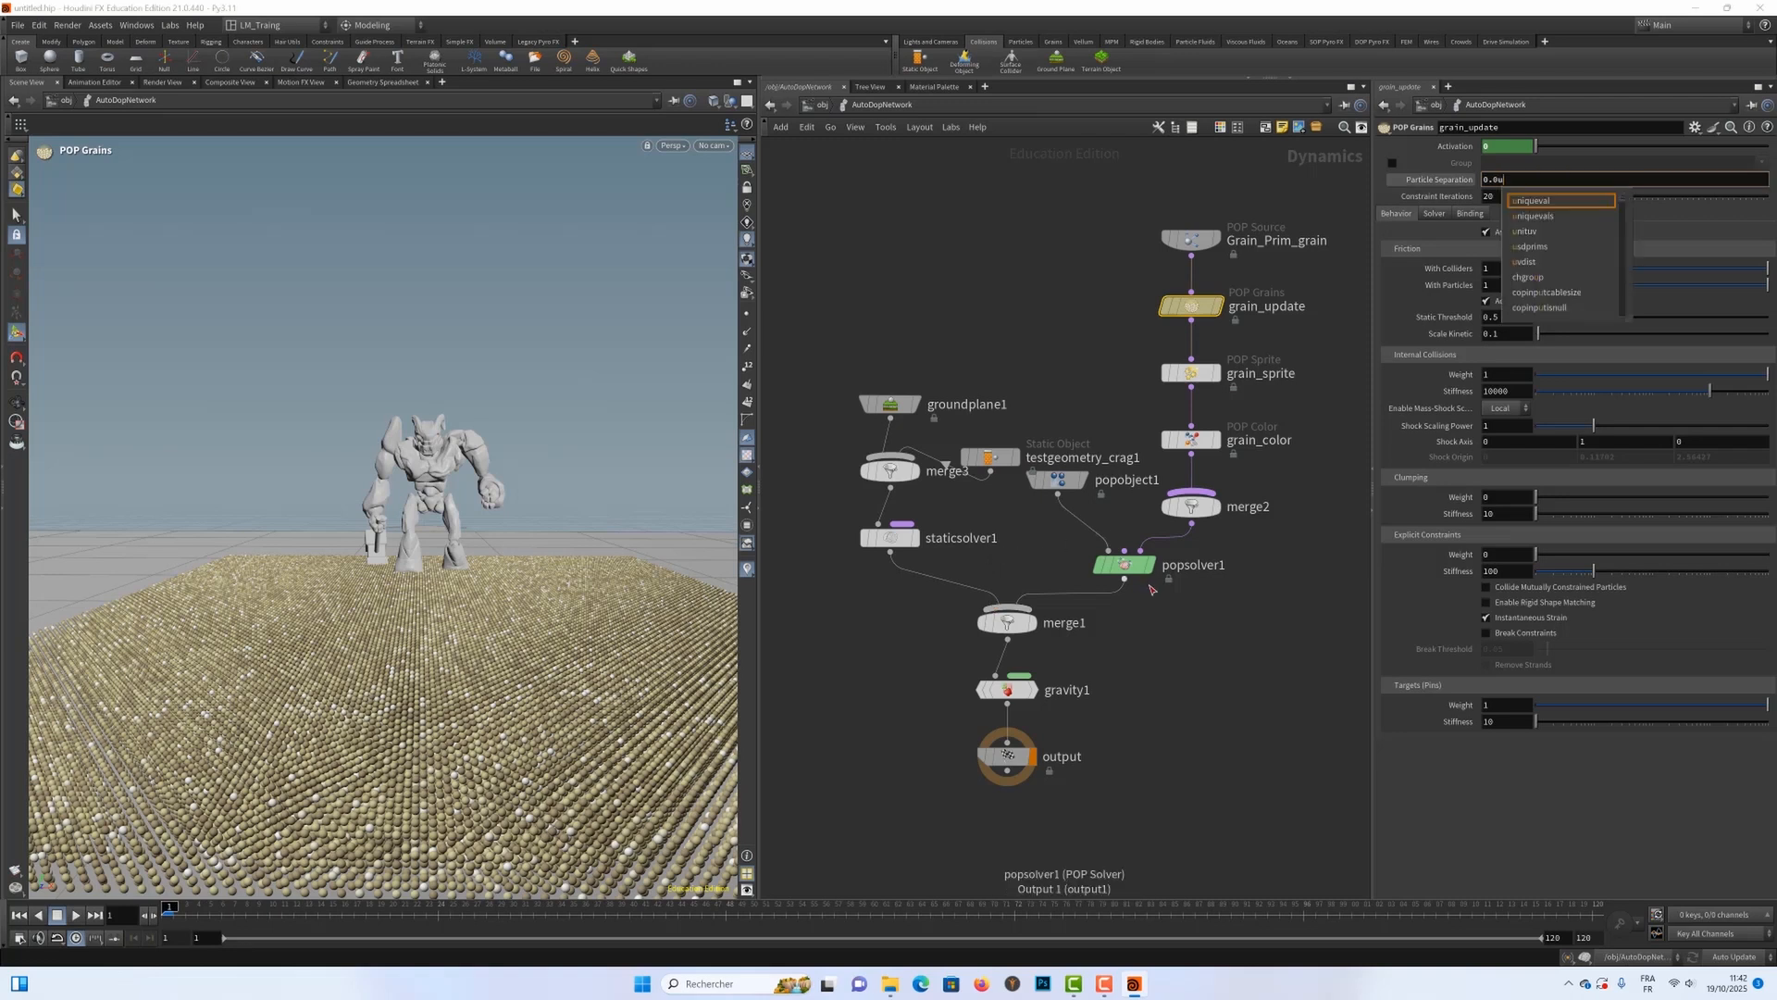
pyautogui.press('BackSpace')
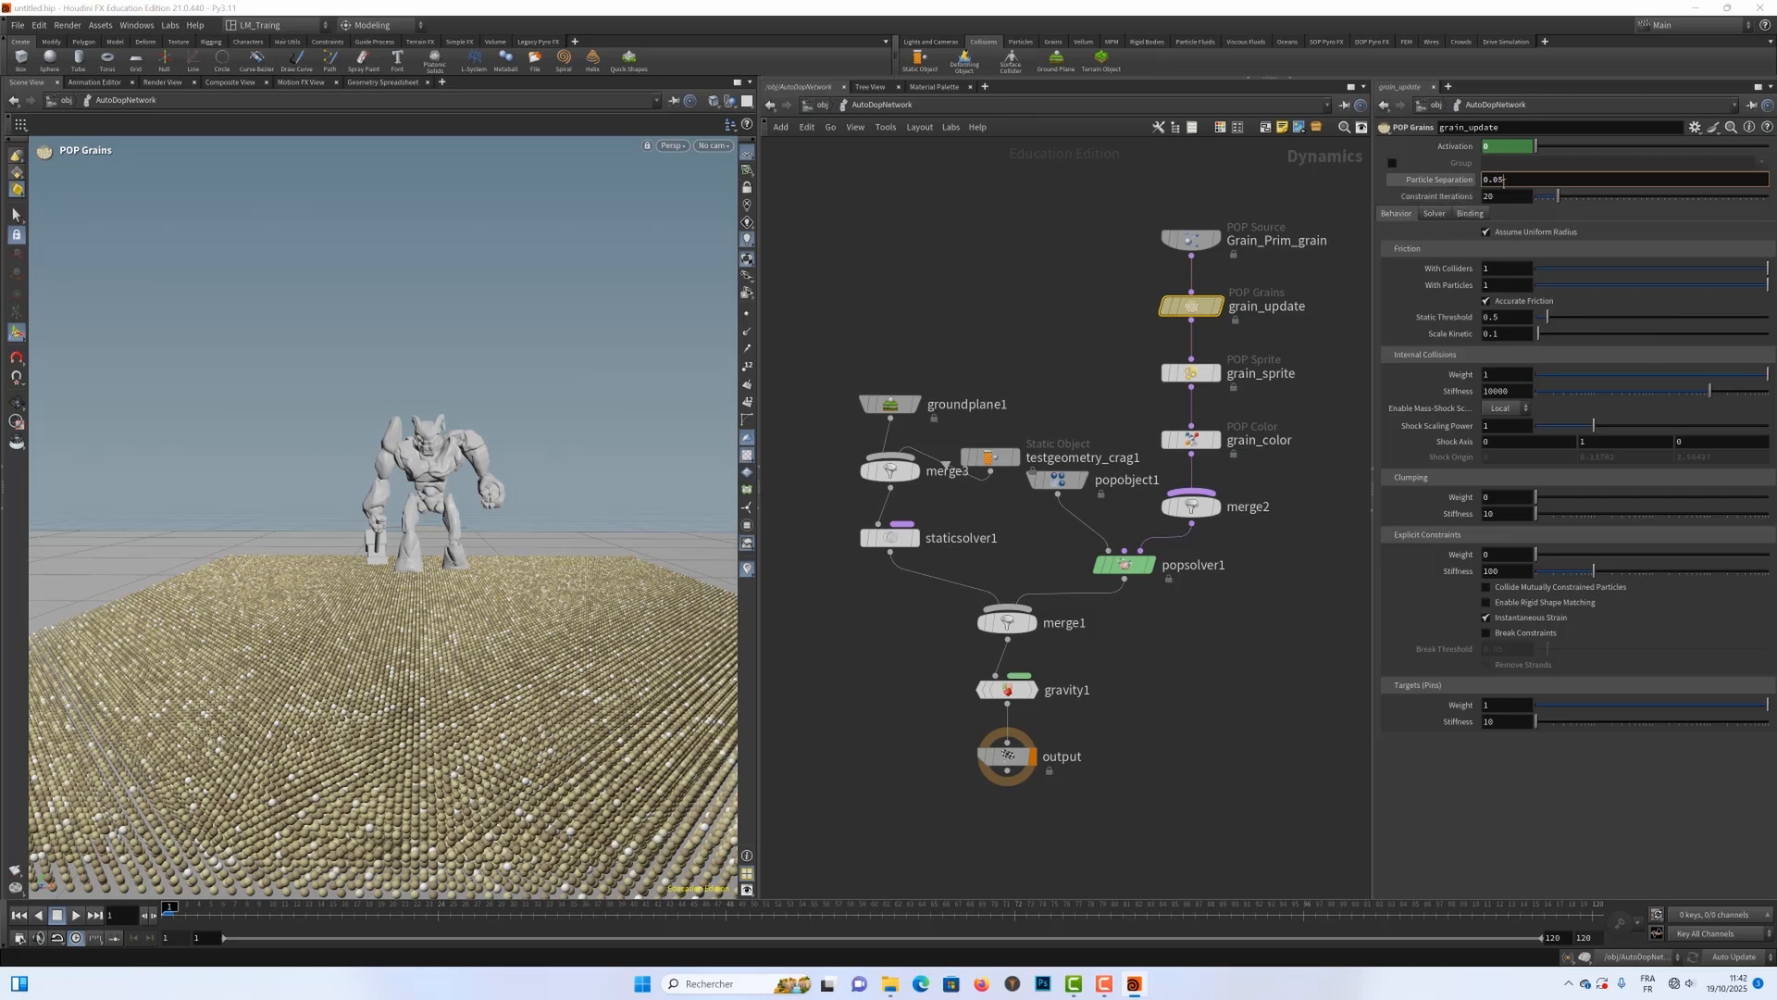
pyautogui.press('Return')
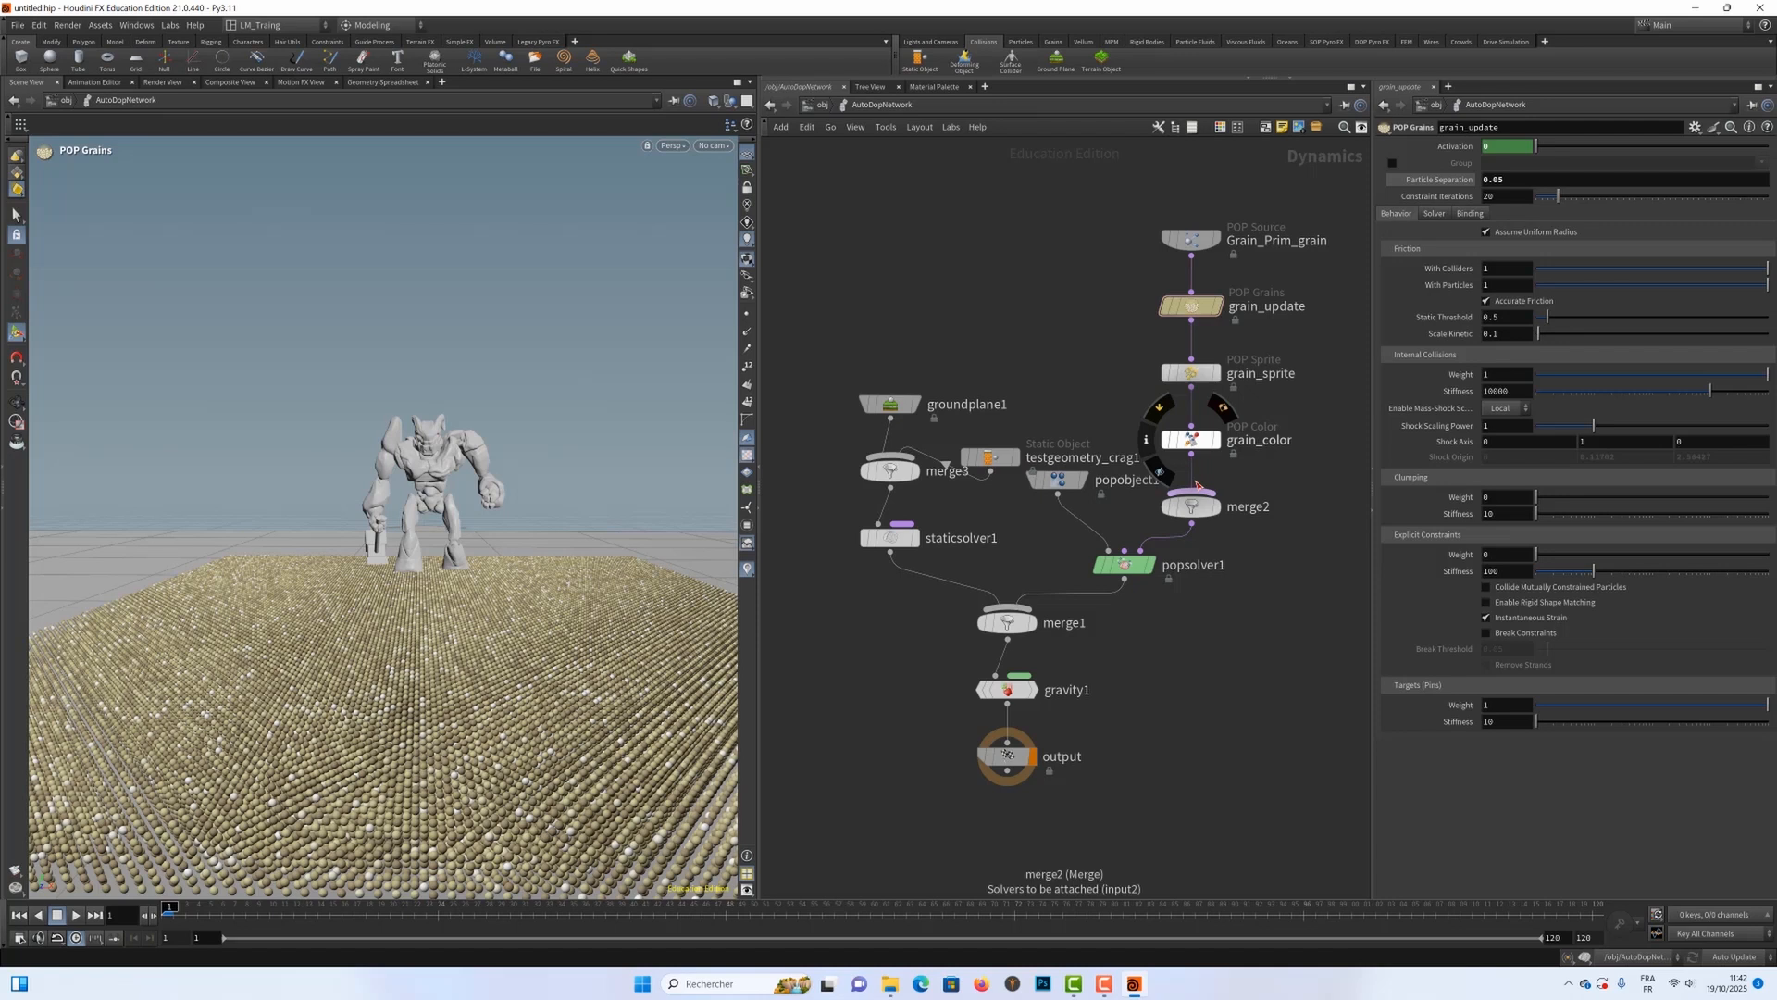
# Step: Return to the object level and set AutoDopNetwork's simulation cache memory to 20000 MB
pyautogui.press('u')
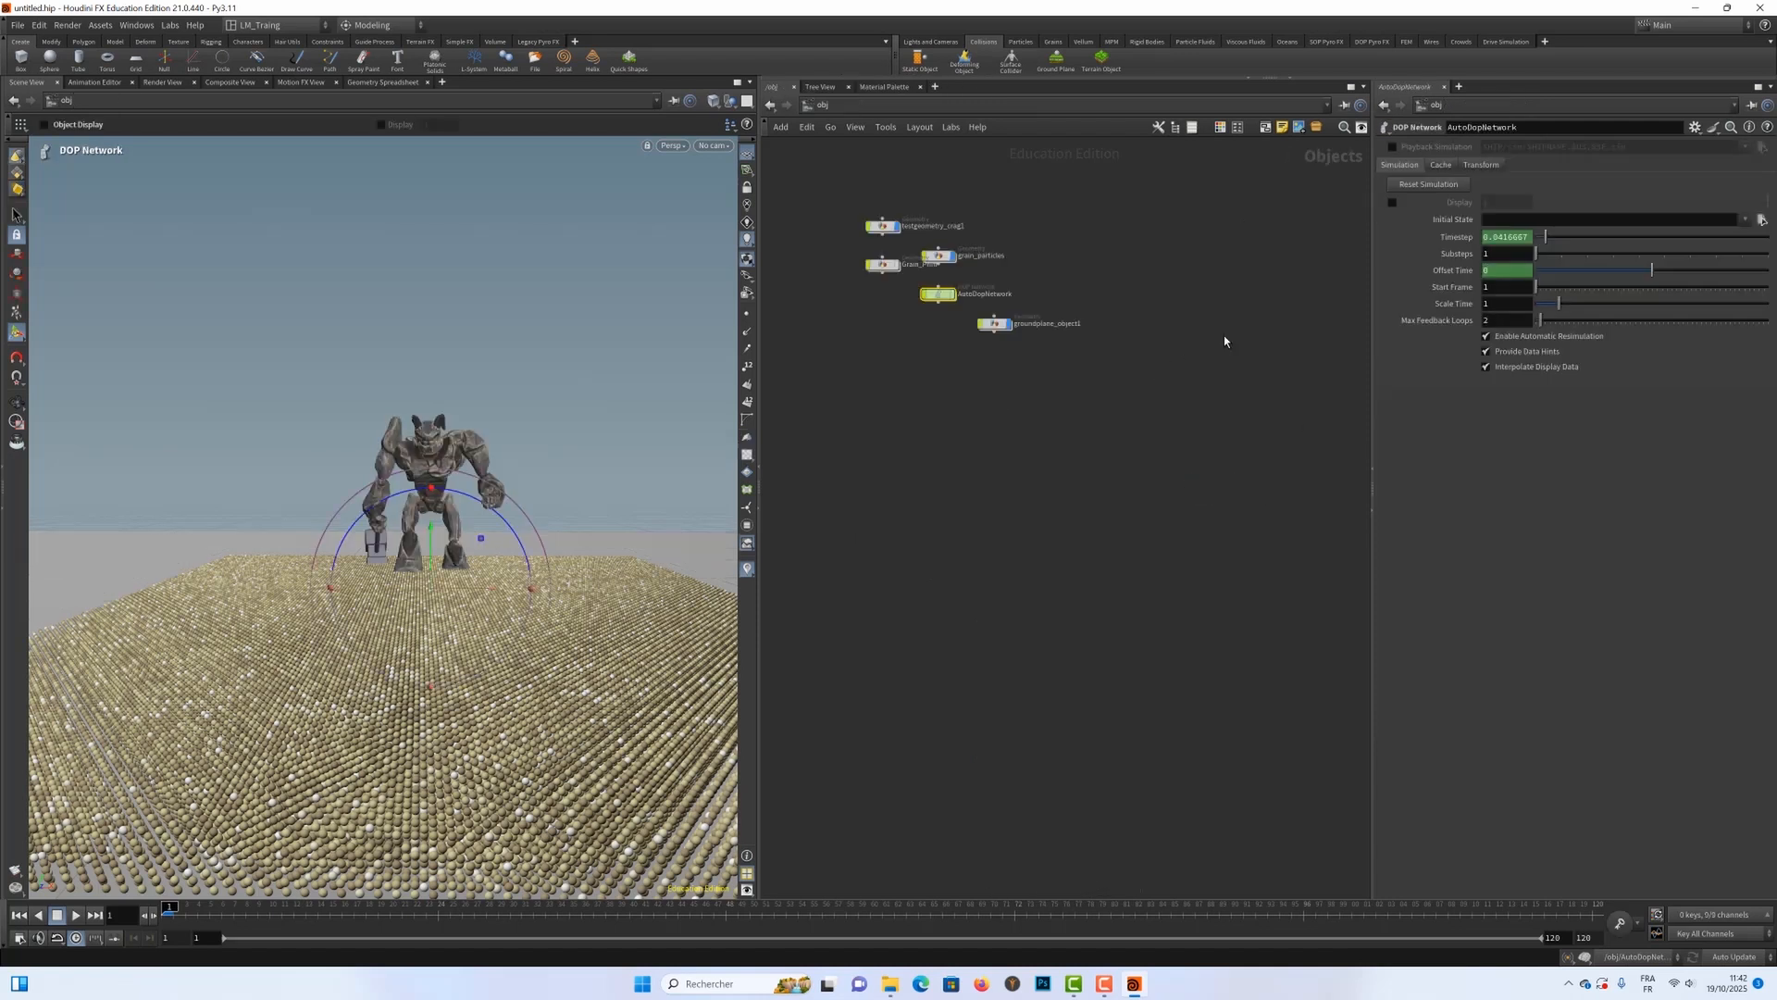
pyautogui.click(1442, 164)
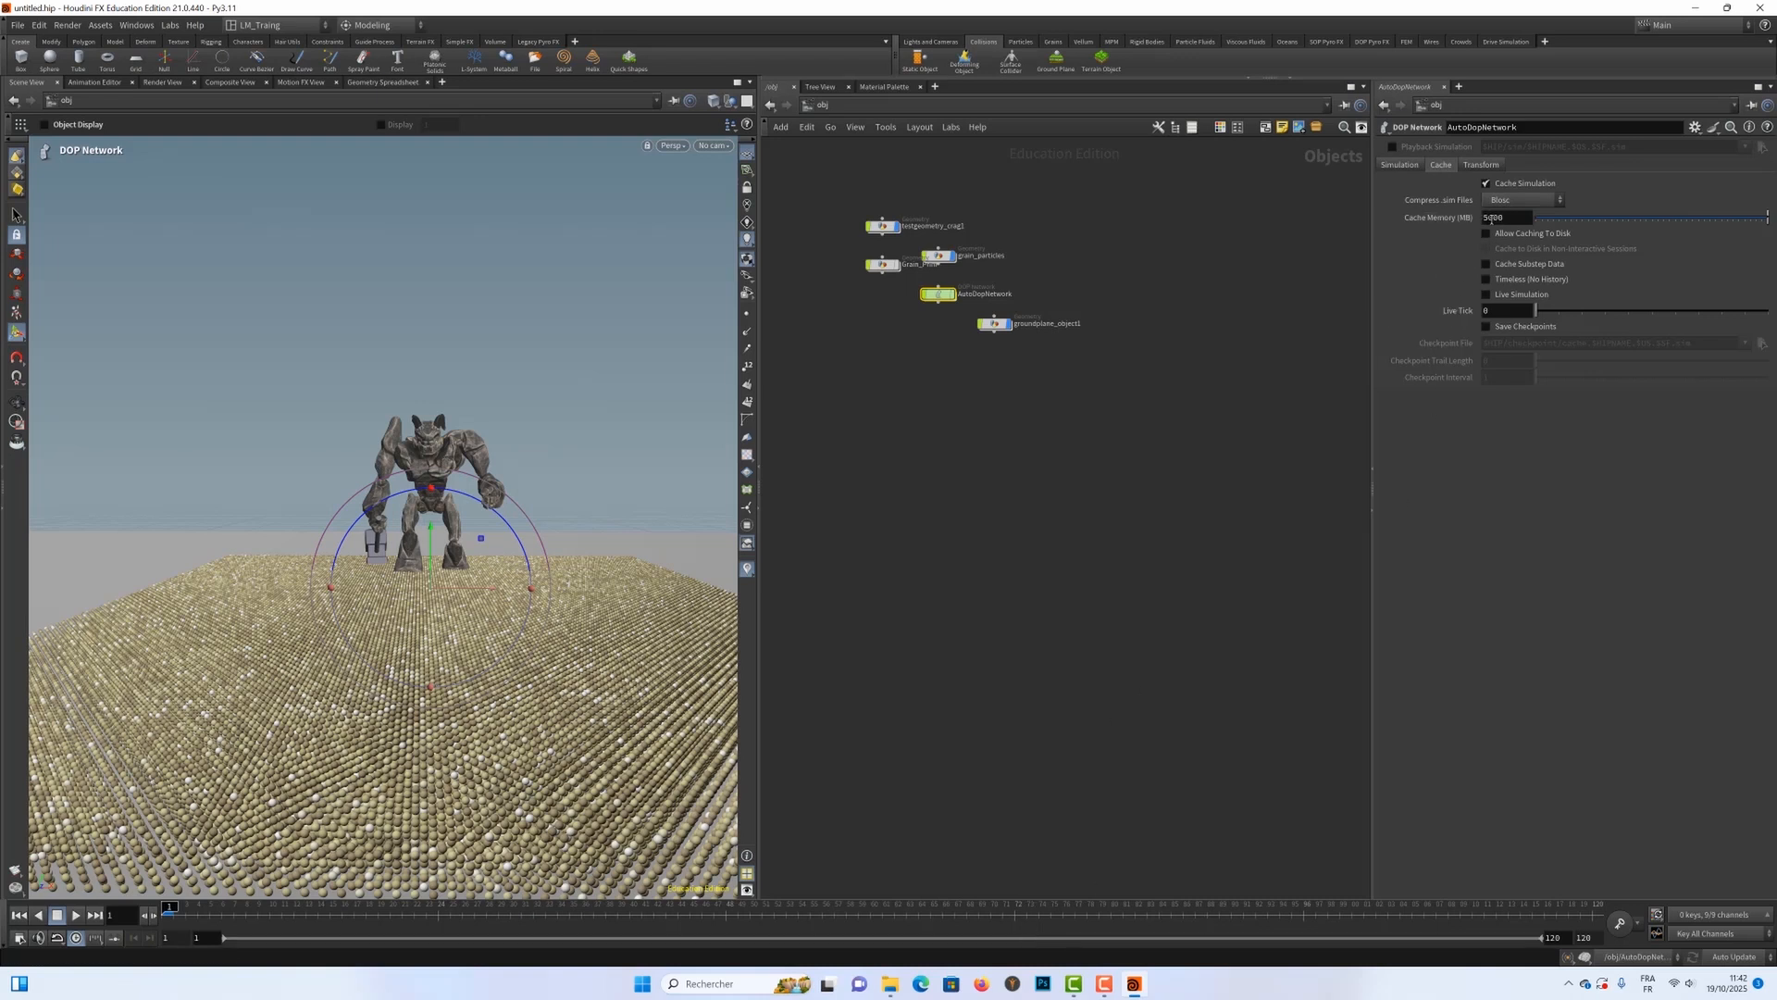
pyautogui.doubleClick(1500, 217)
pyautogui.write('20000')
pyautogui.press('Return')
# Step: Rename the File Cache node inside grain_particles to cache_grain_Tuto
pyautogui.click(943, 265)
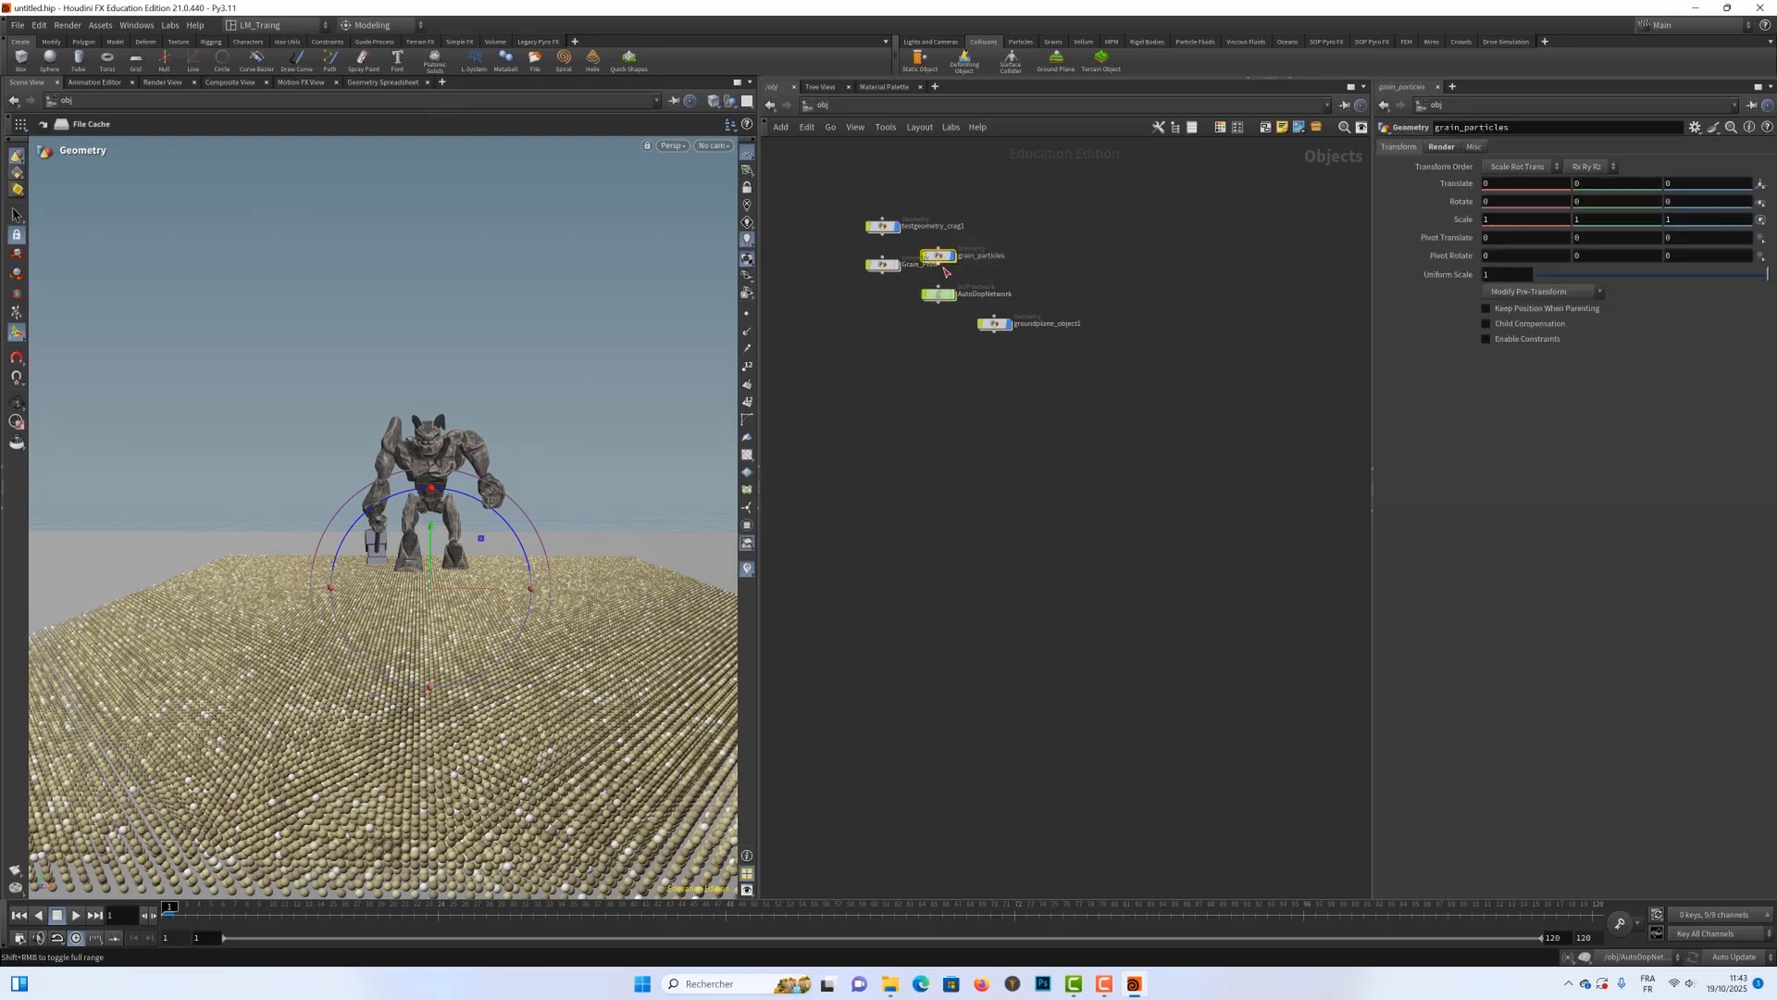
pyautogui.doubleClick(943, 266)
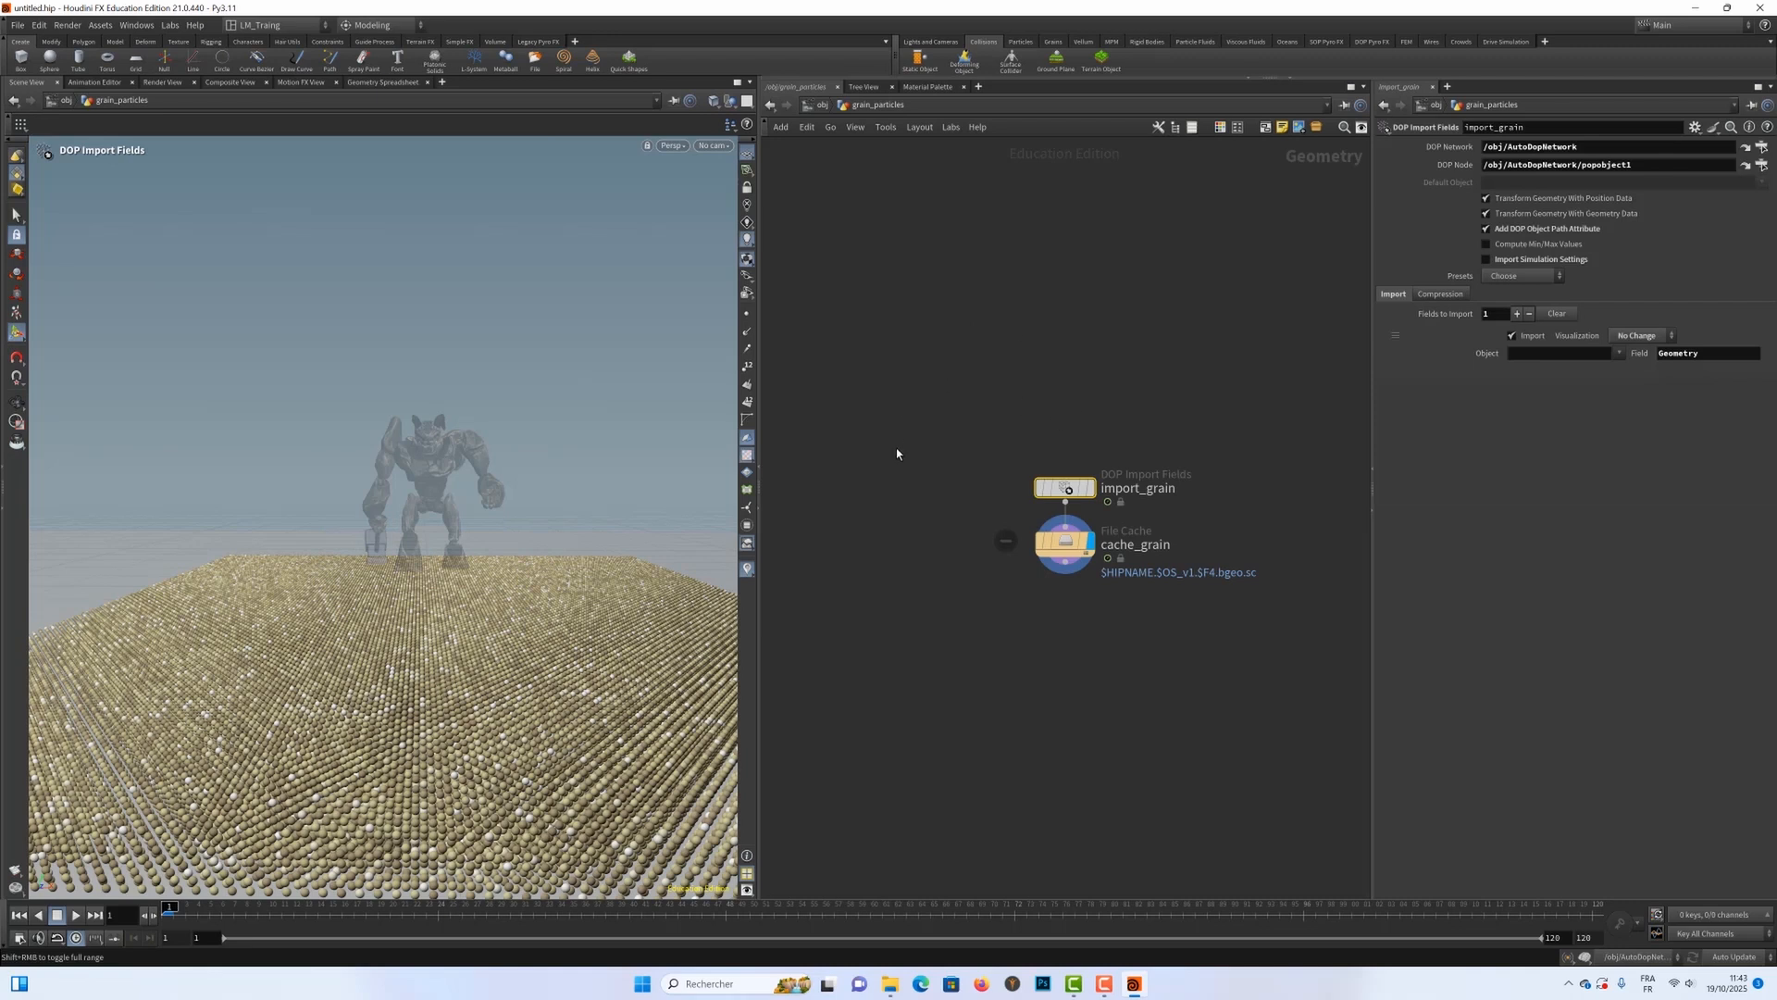
pyautogui.click(1067, 550)
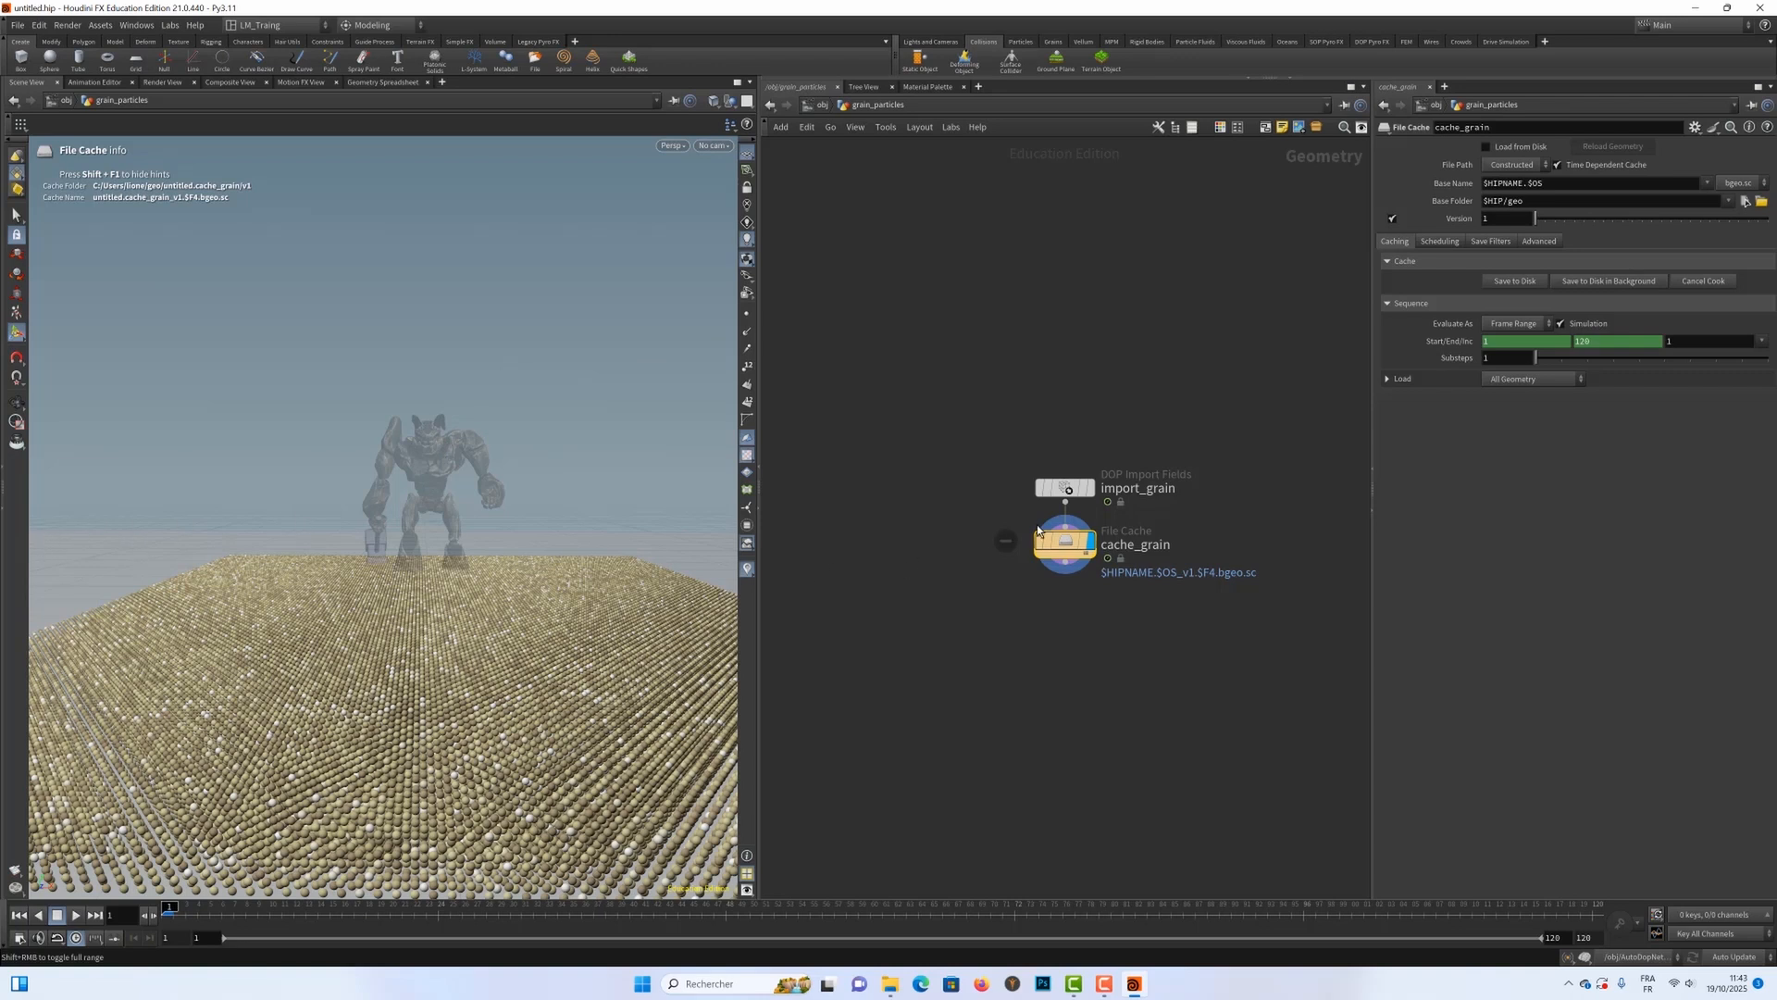
pyautogui.doubleClick(1134, 544)
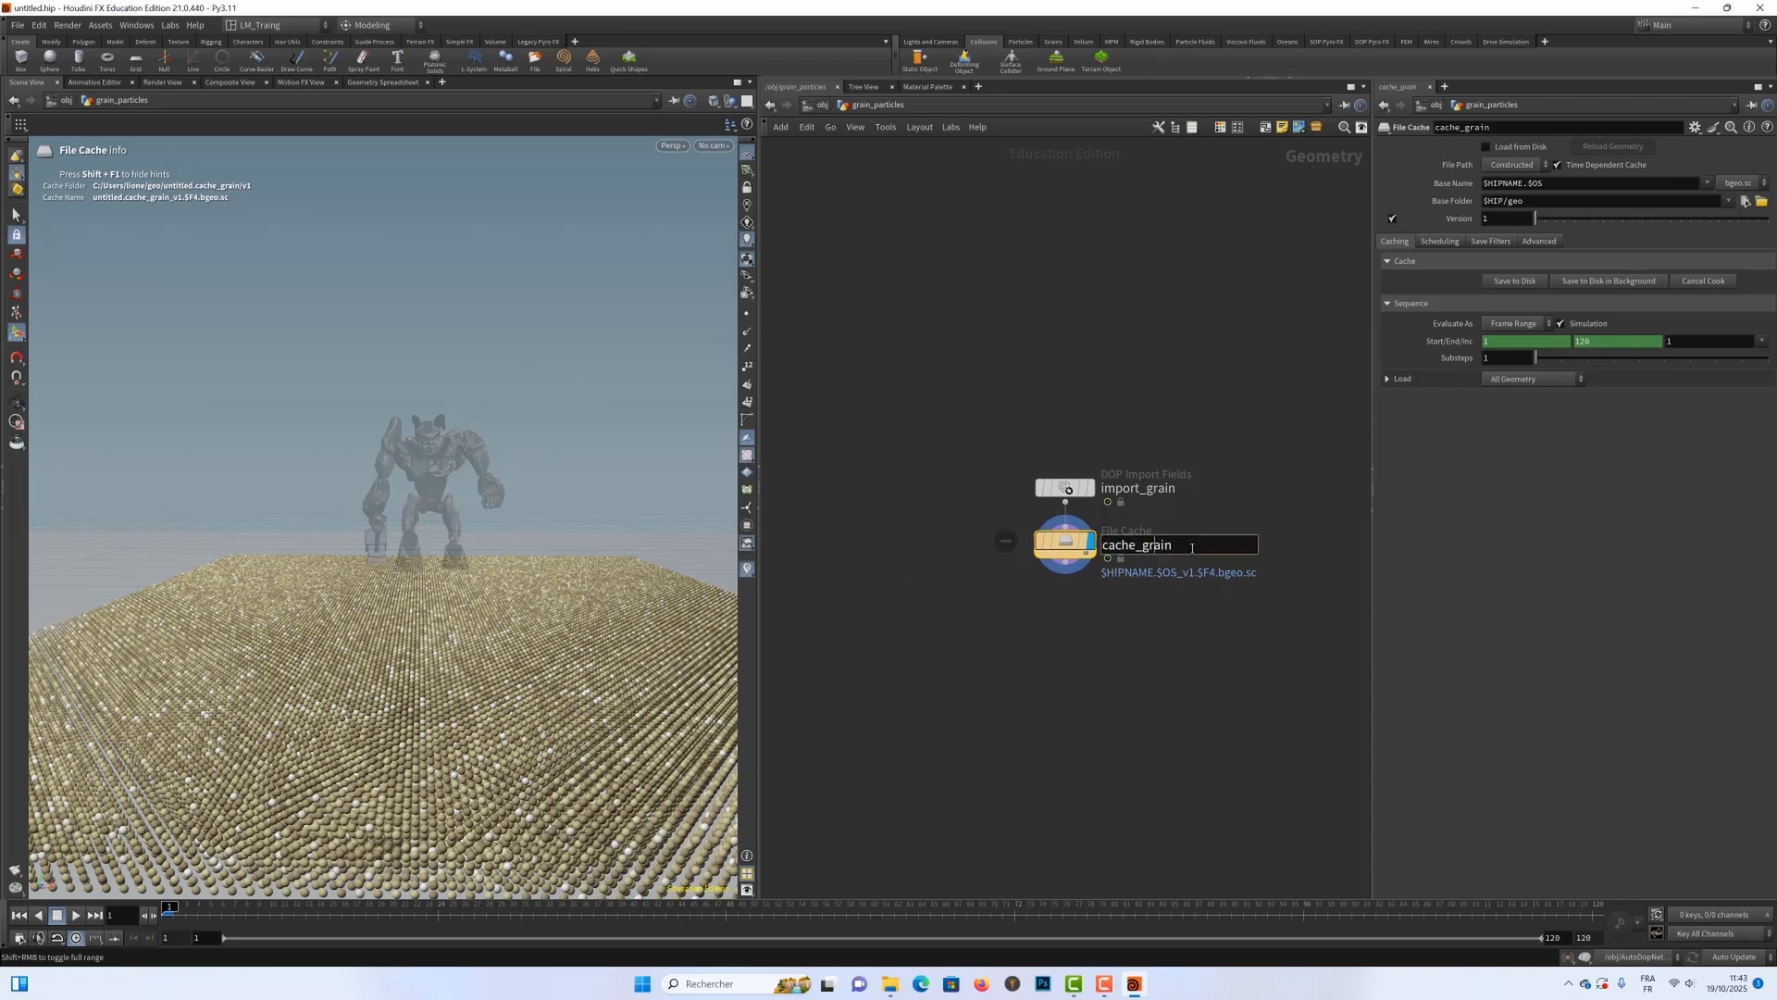
pyautogui.moveTo(1185, 546); pyautogui.dragTo(1065, 550)
pyautogui.click(1176, 546)
pyautogui.write('_Tuto')
pyautogui.press('Return')
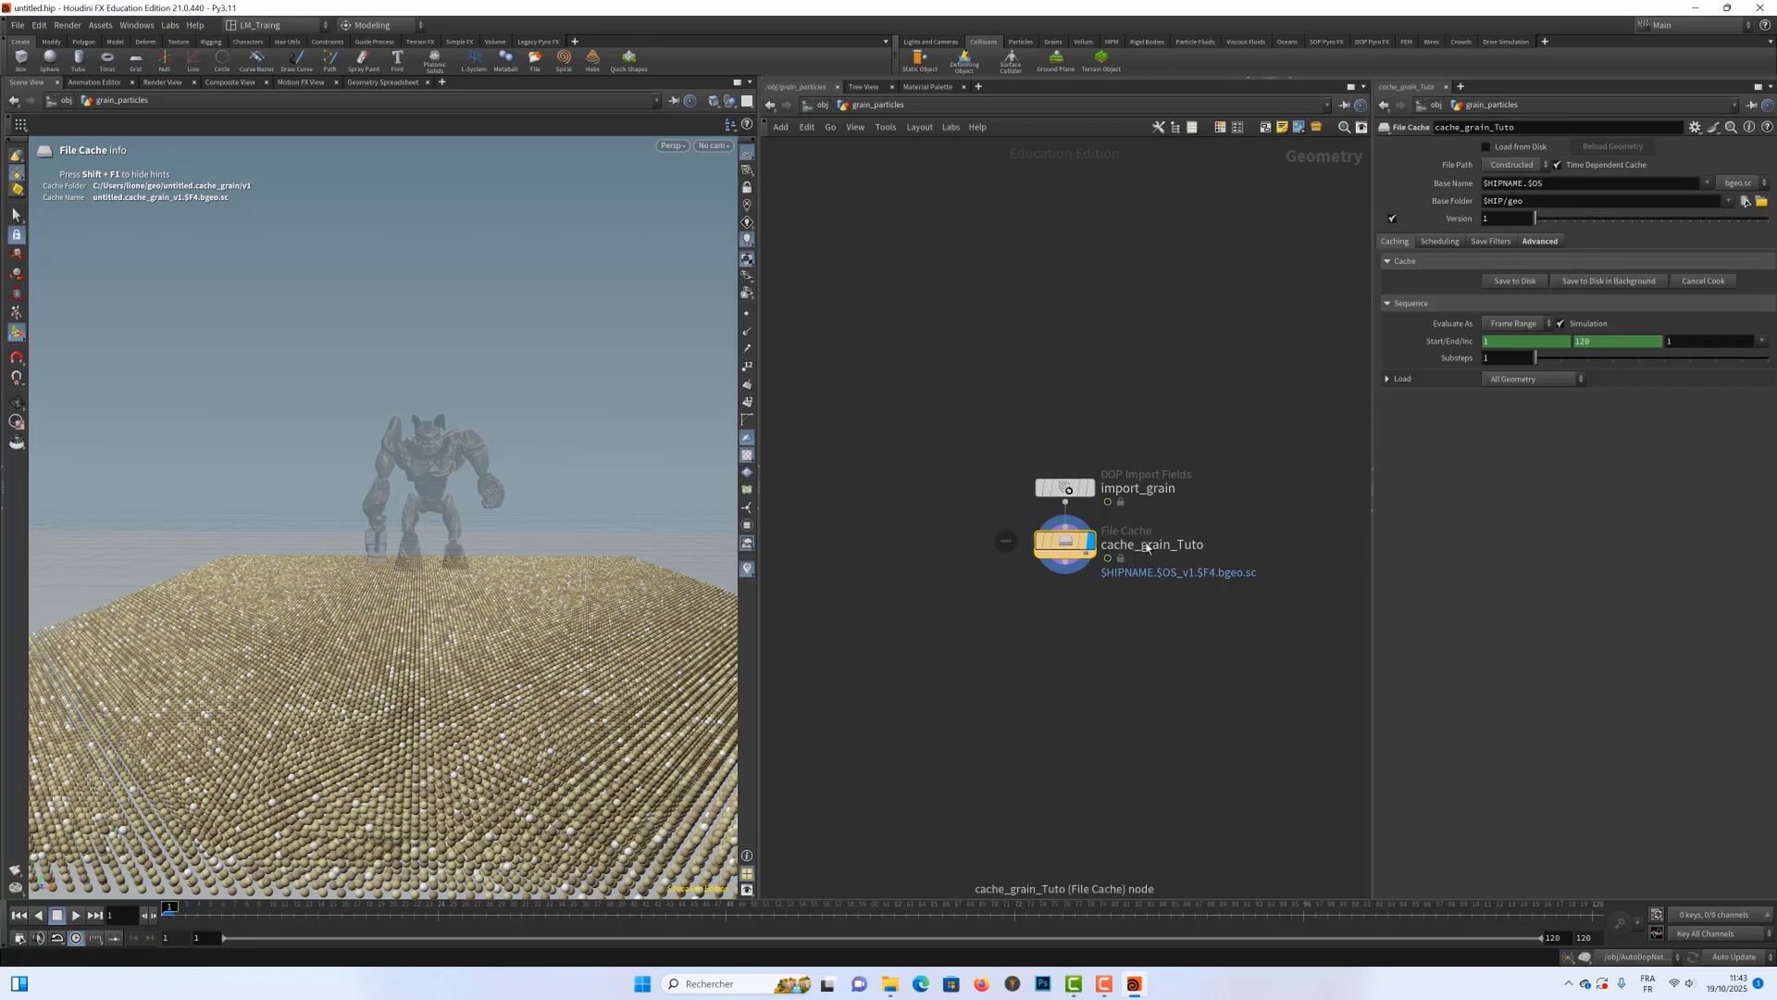
# Step: Save the cache_grain_Tuto simulation to disk for frames 1 to 120
pyautogui.moveTo(1155, 547)
pyautogui.click(1511, 282)
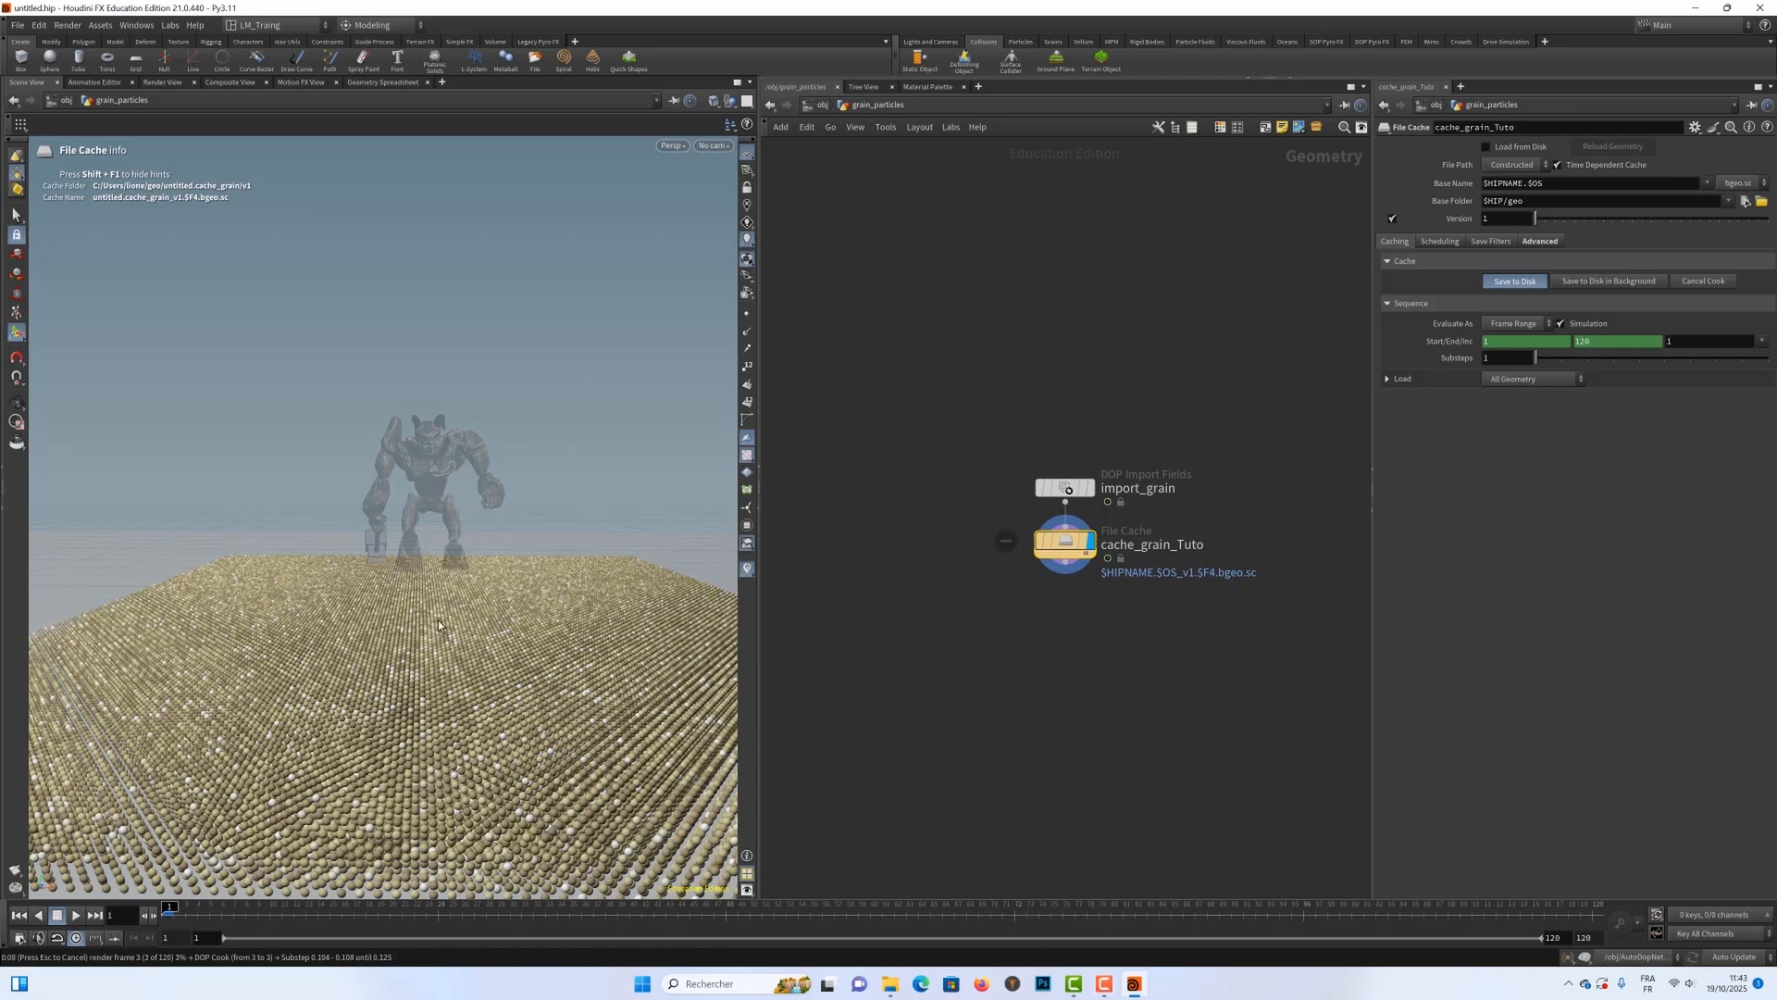
pyautogui.click(1137, 981)
pyautogui.click(1134, 983)
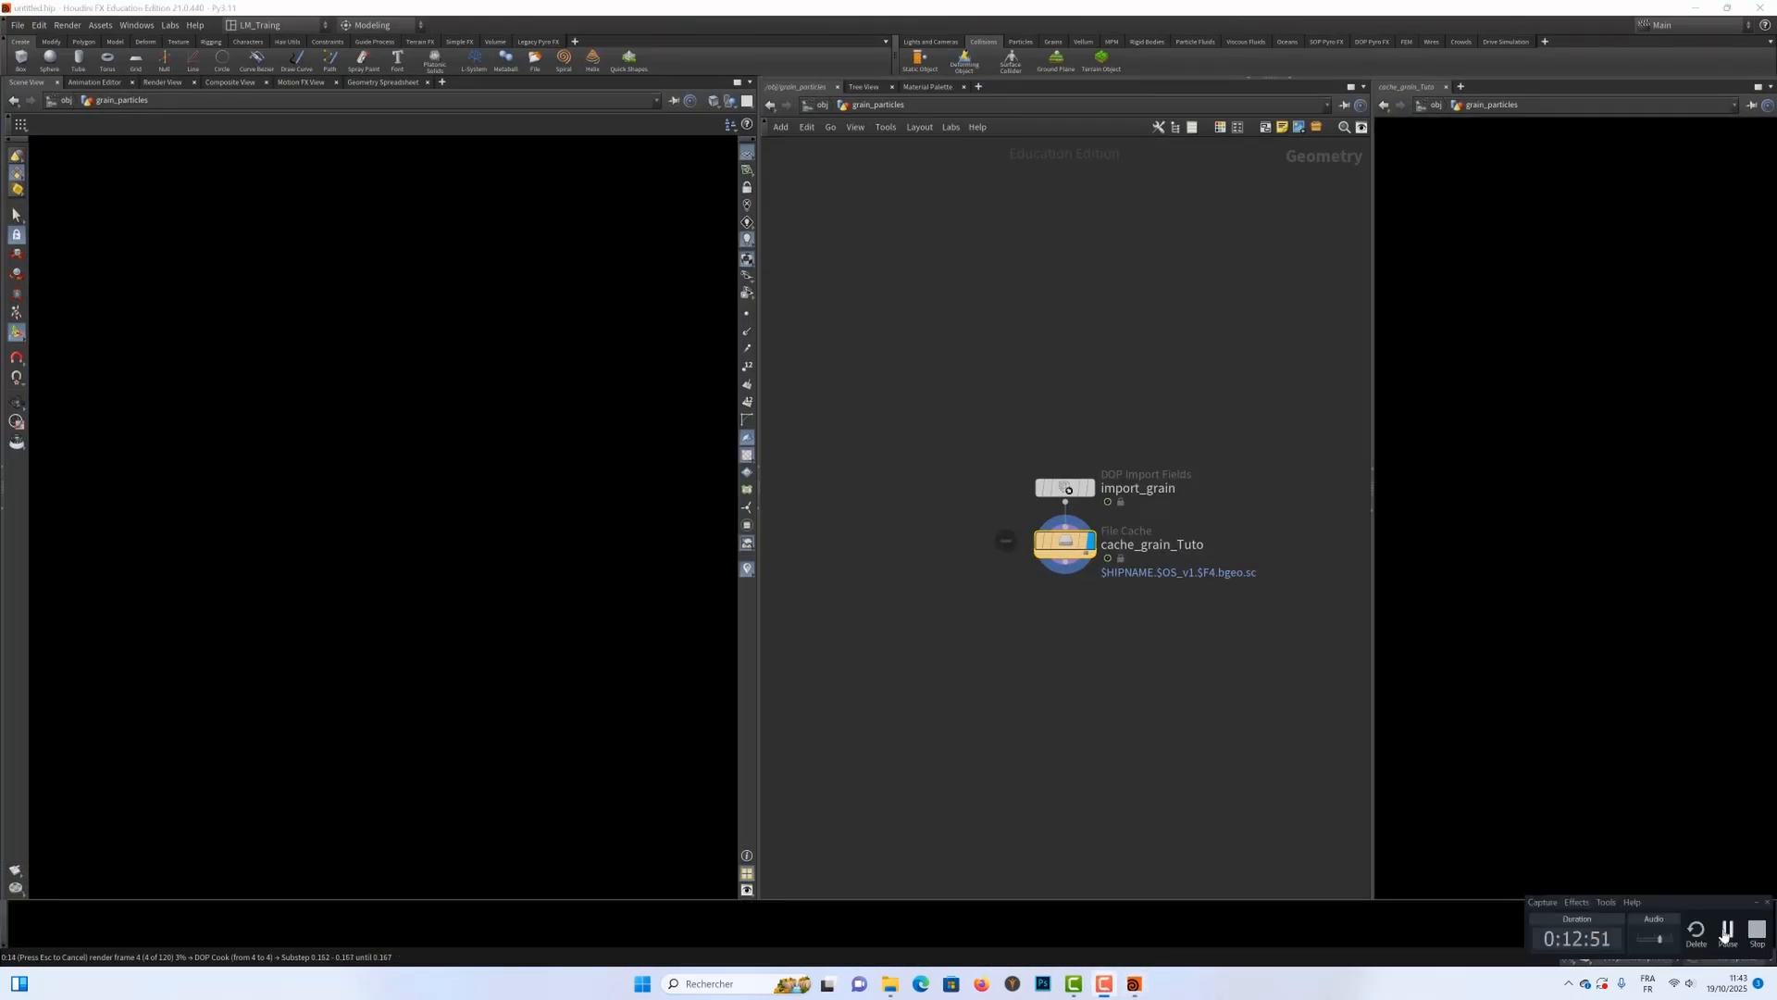
pyautogui.click(1727, 929)
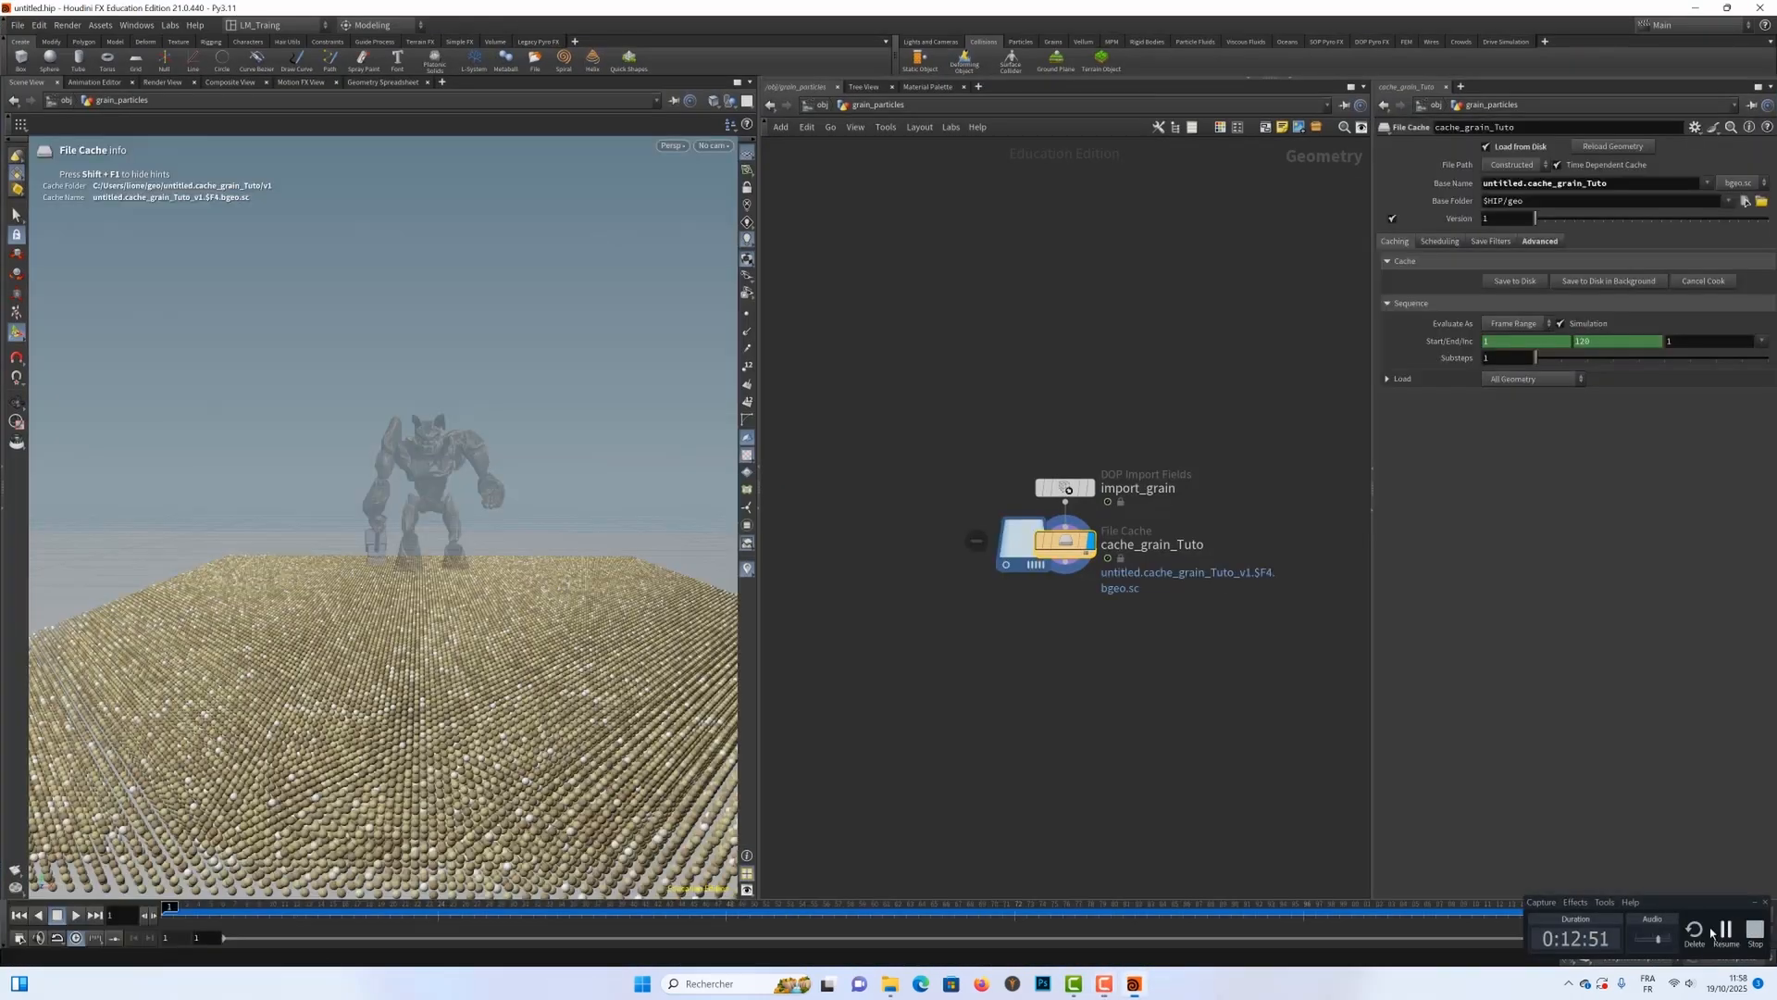
pyautogui.click(1710, 933)
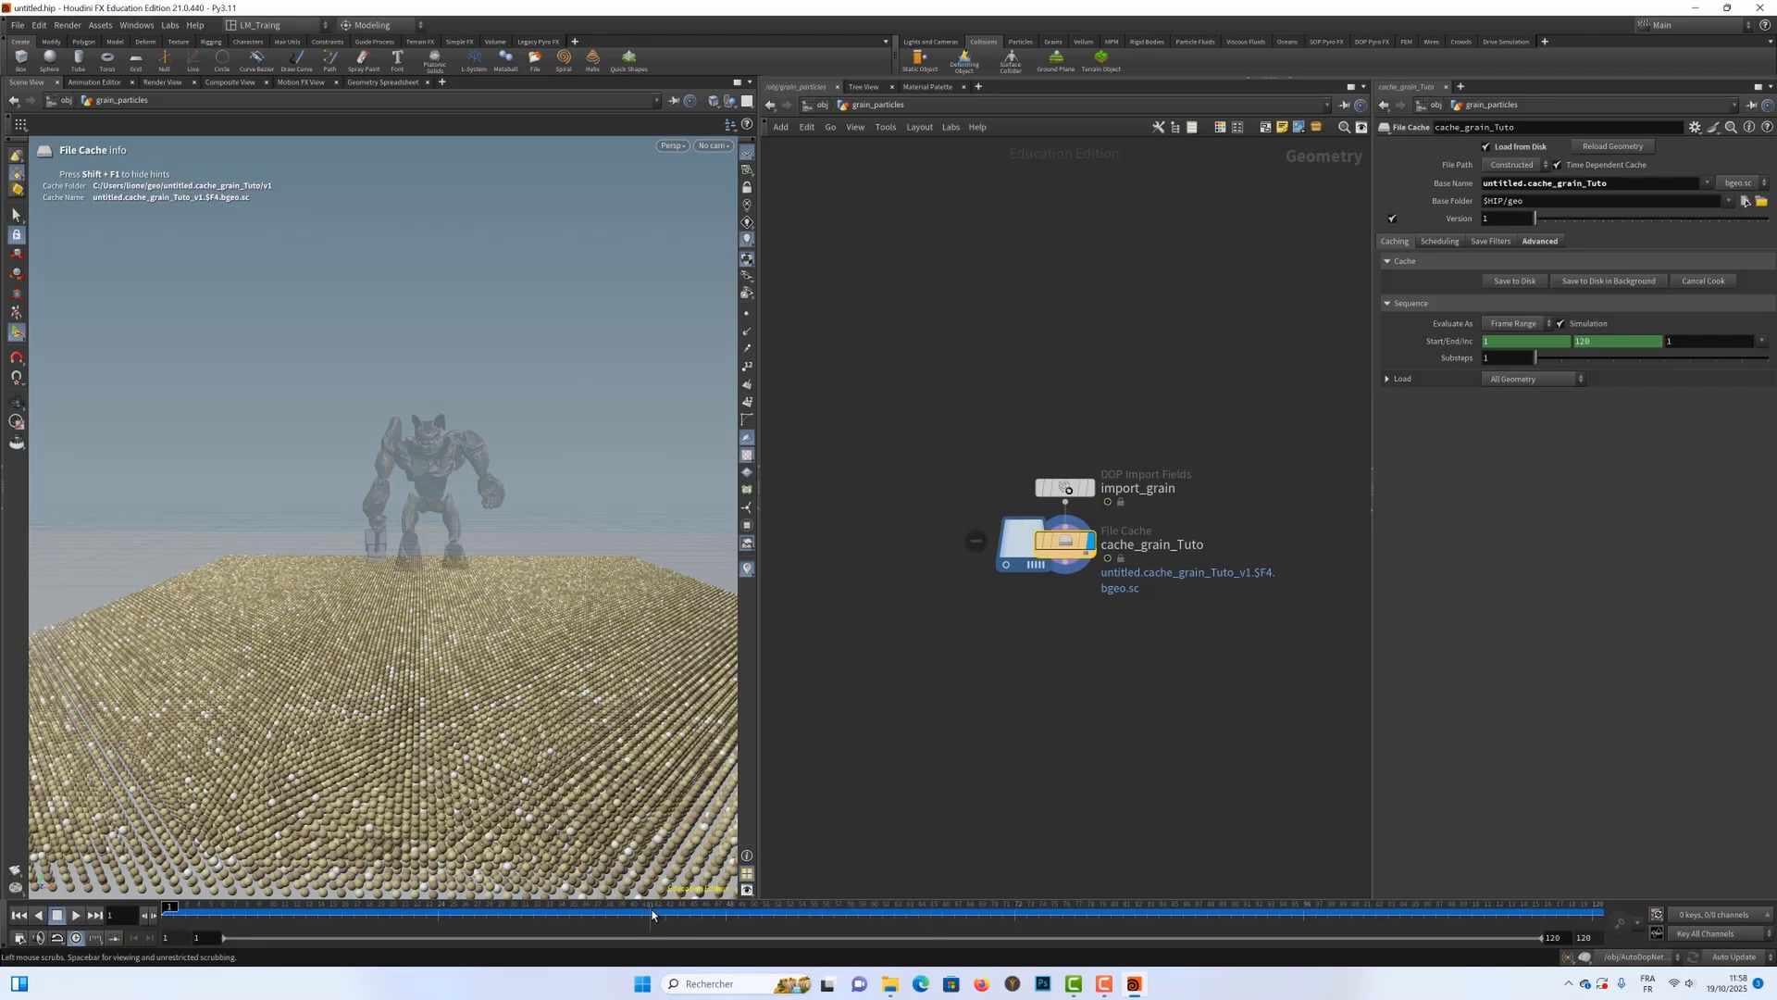
# Step: Scrub through the cached grain simulation, return to frame 1 and view the sand slab from its corner
pyautogui.moveTo(651, 915); pyautogui.dragTo(98, 866)
pyautogui.moveTo(930, 525); pyautogui.dragTo(1200, 603)
pyautogui.moveTo(486, 595); pyautogui.dragTo(416, 513)
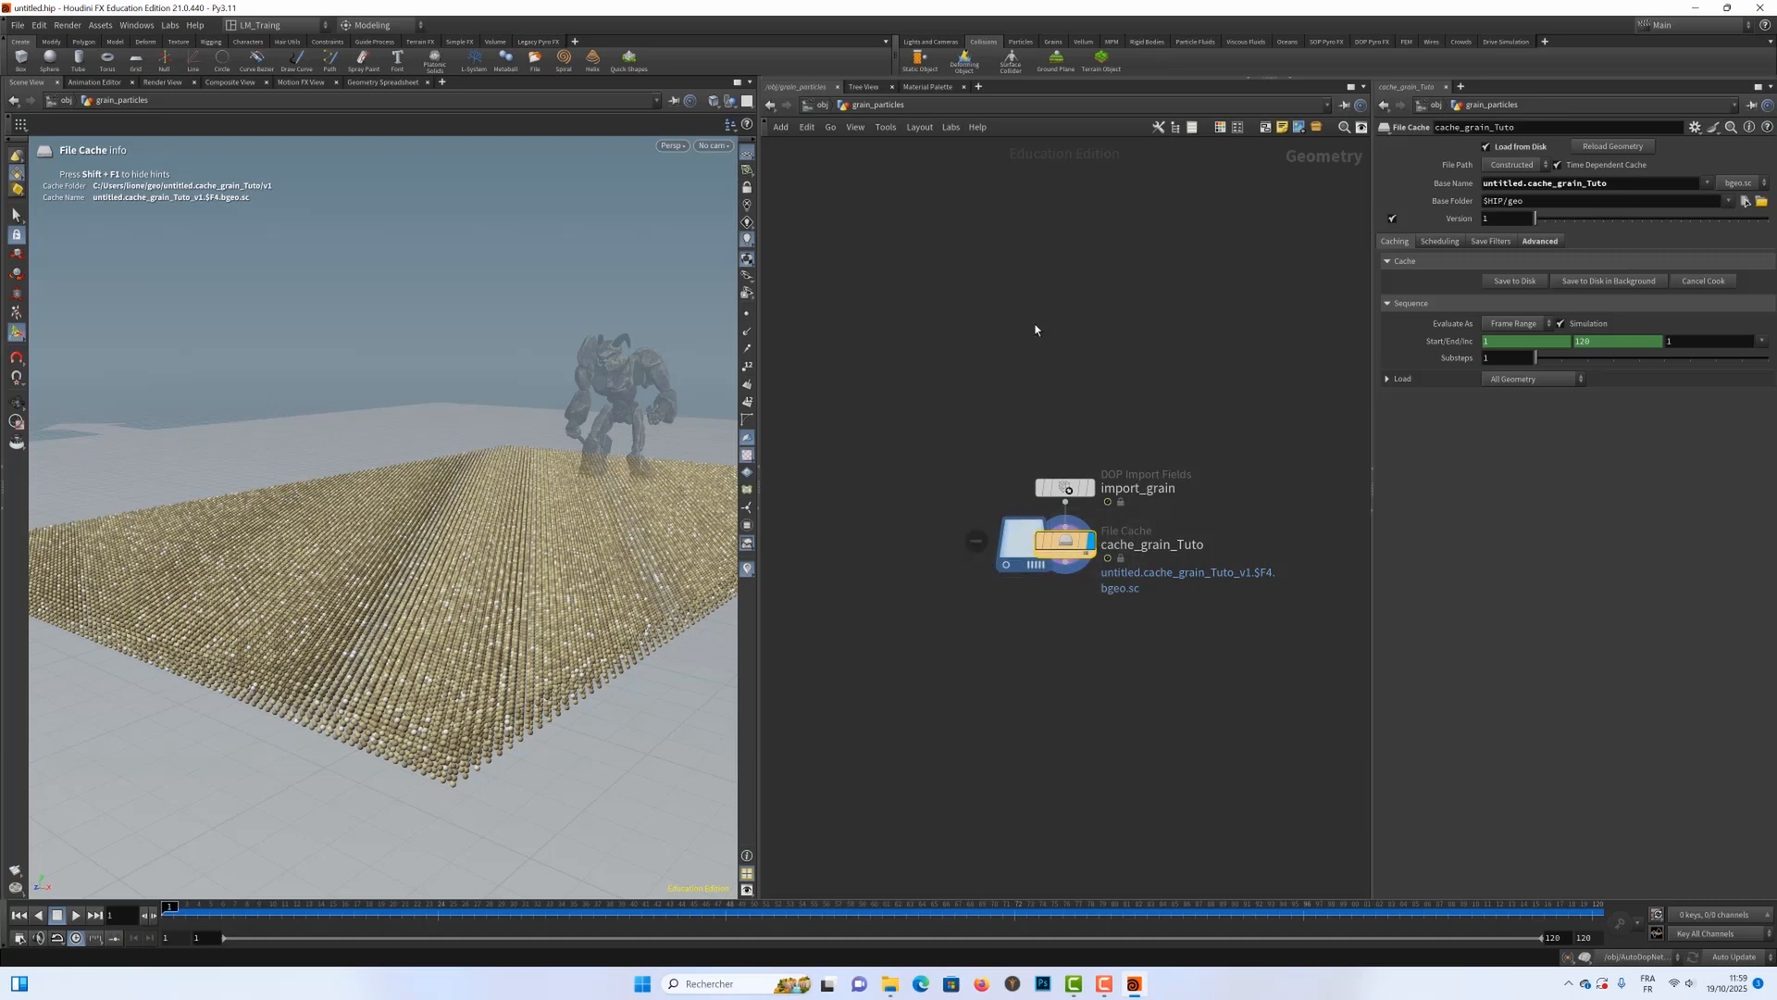
# Step: Apply Upres Sand to the grain_particles object
pyautogui.click(1054, 42)
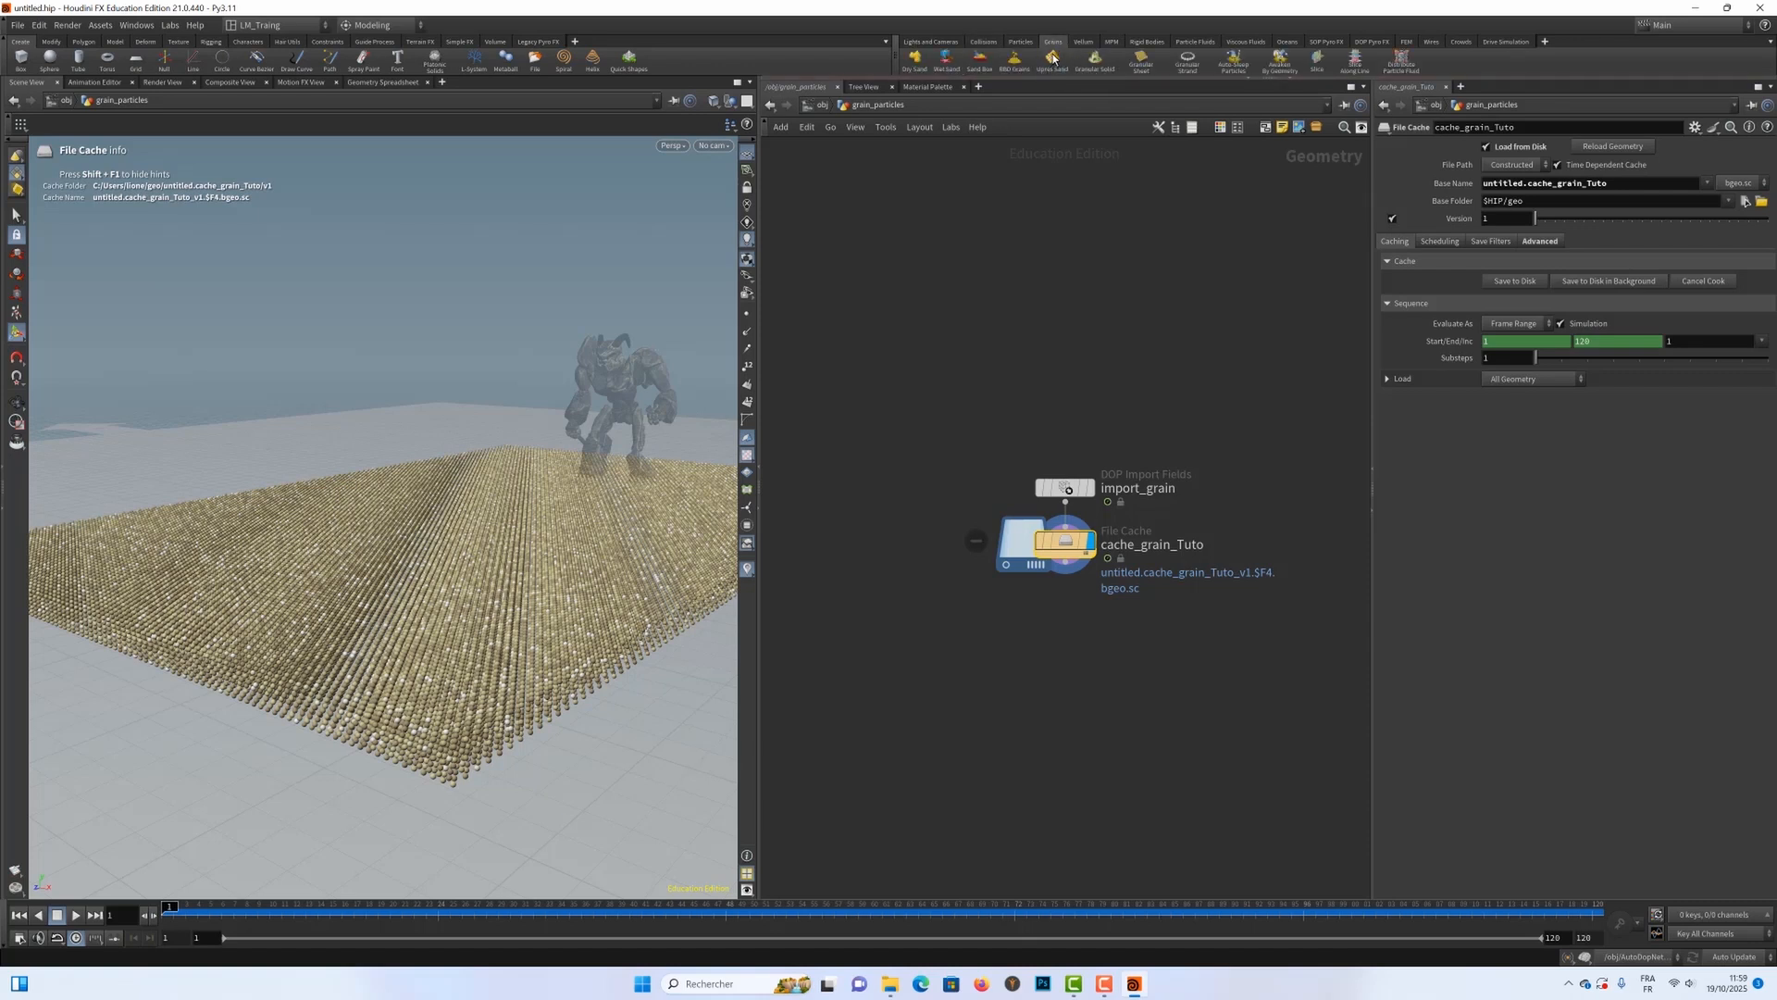
pyautogui.click(1052, 59)
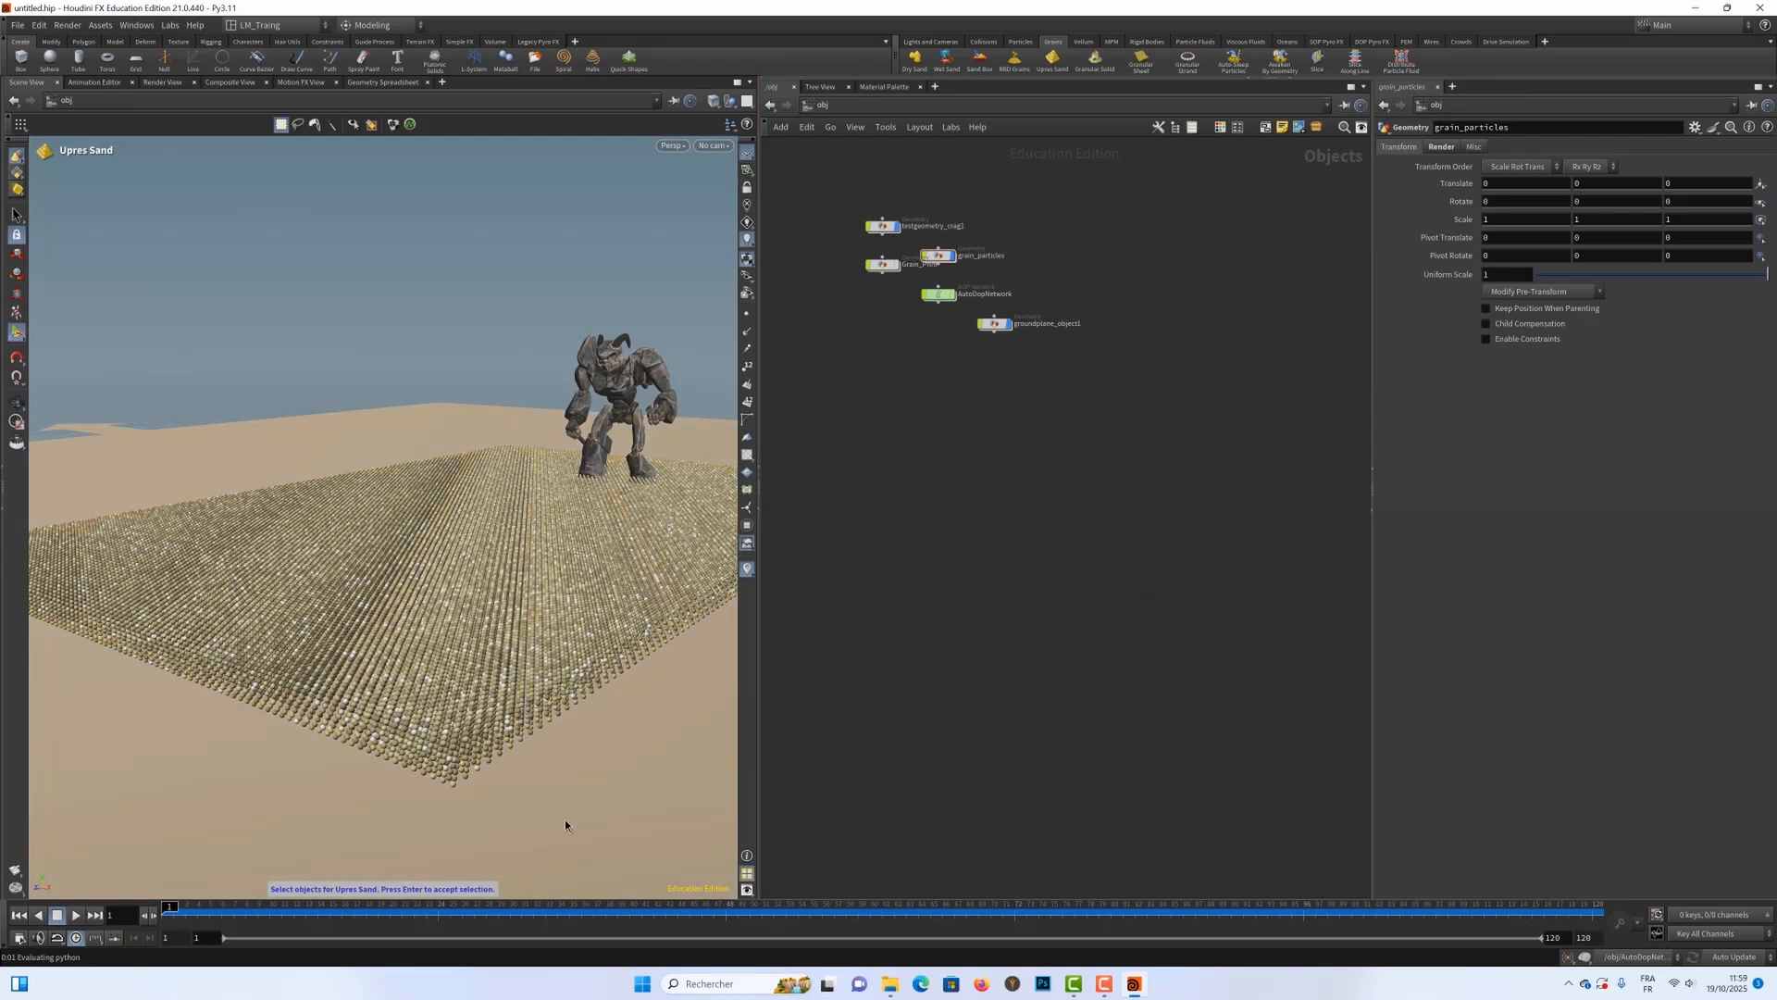
pyautogui.click(592, 599)
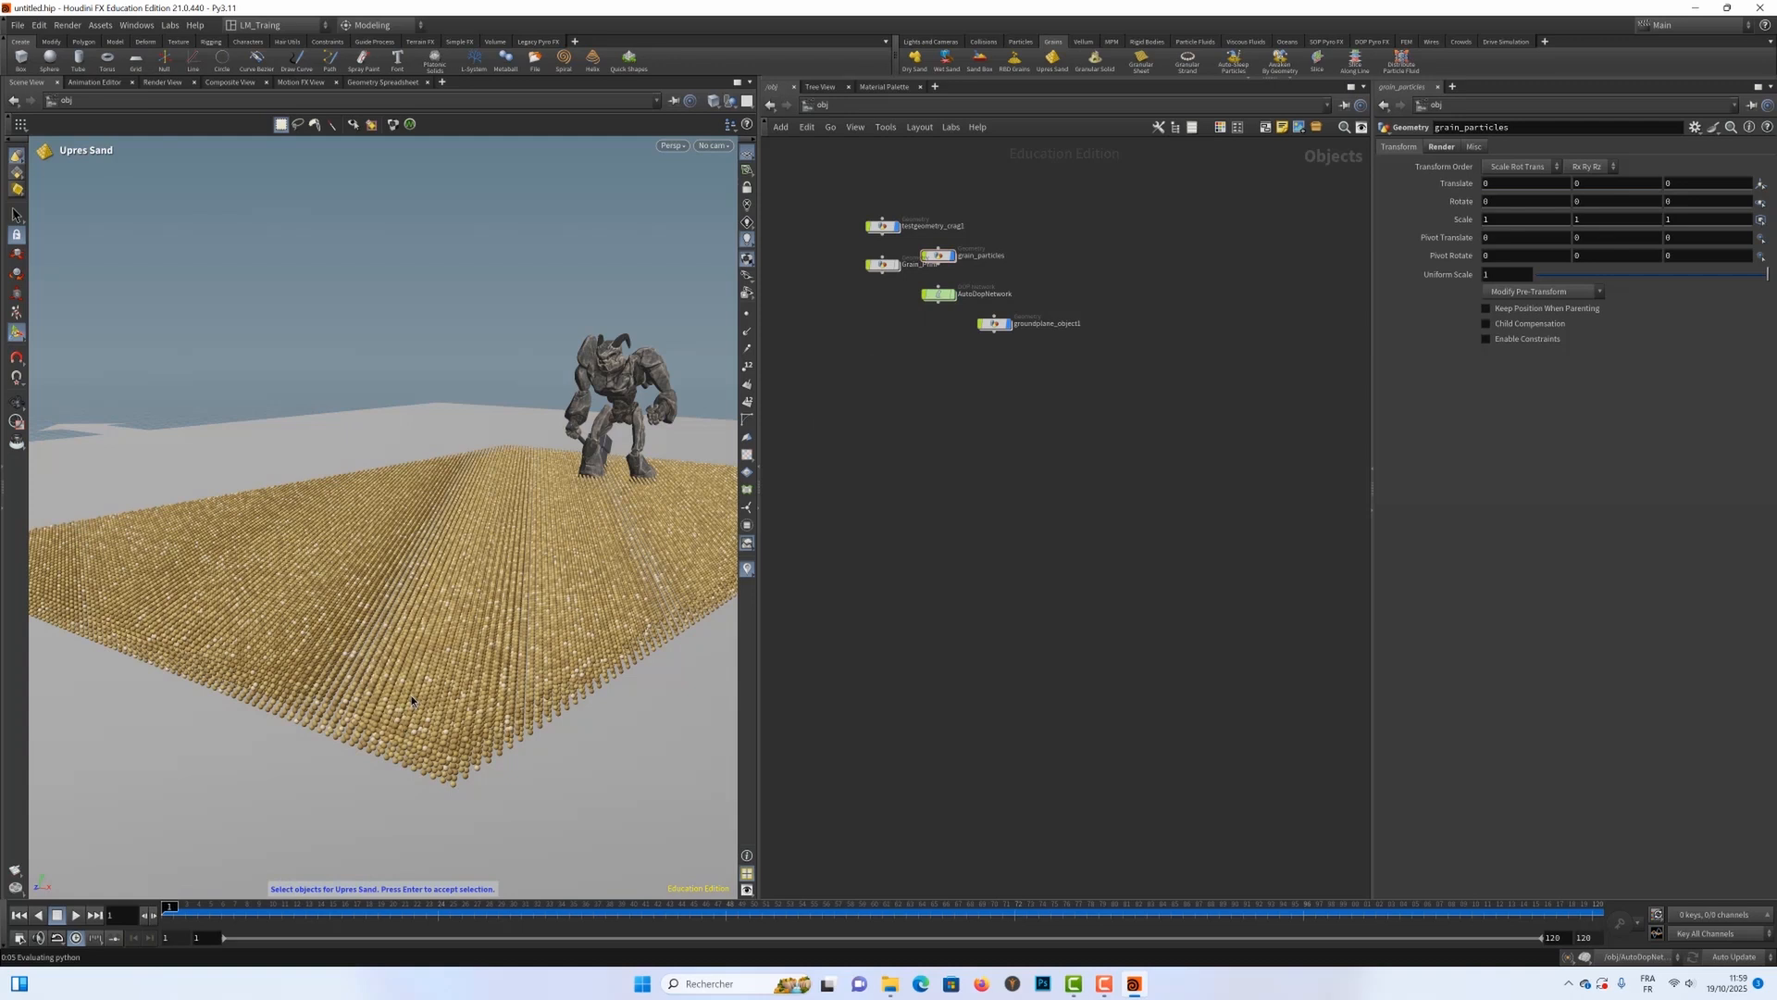
pyautogui.press('Return')
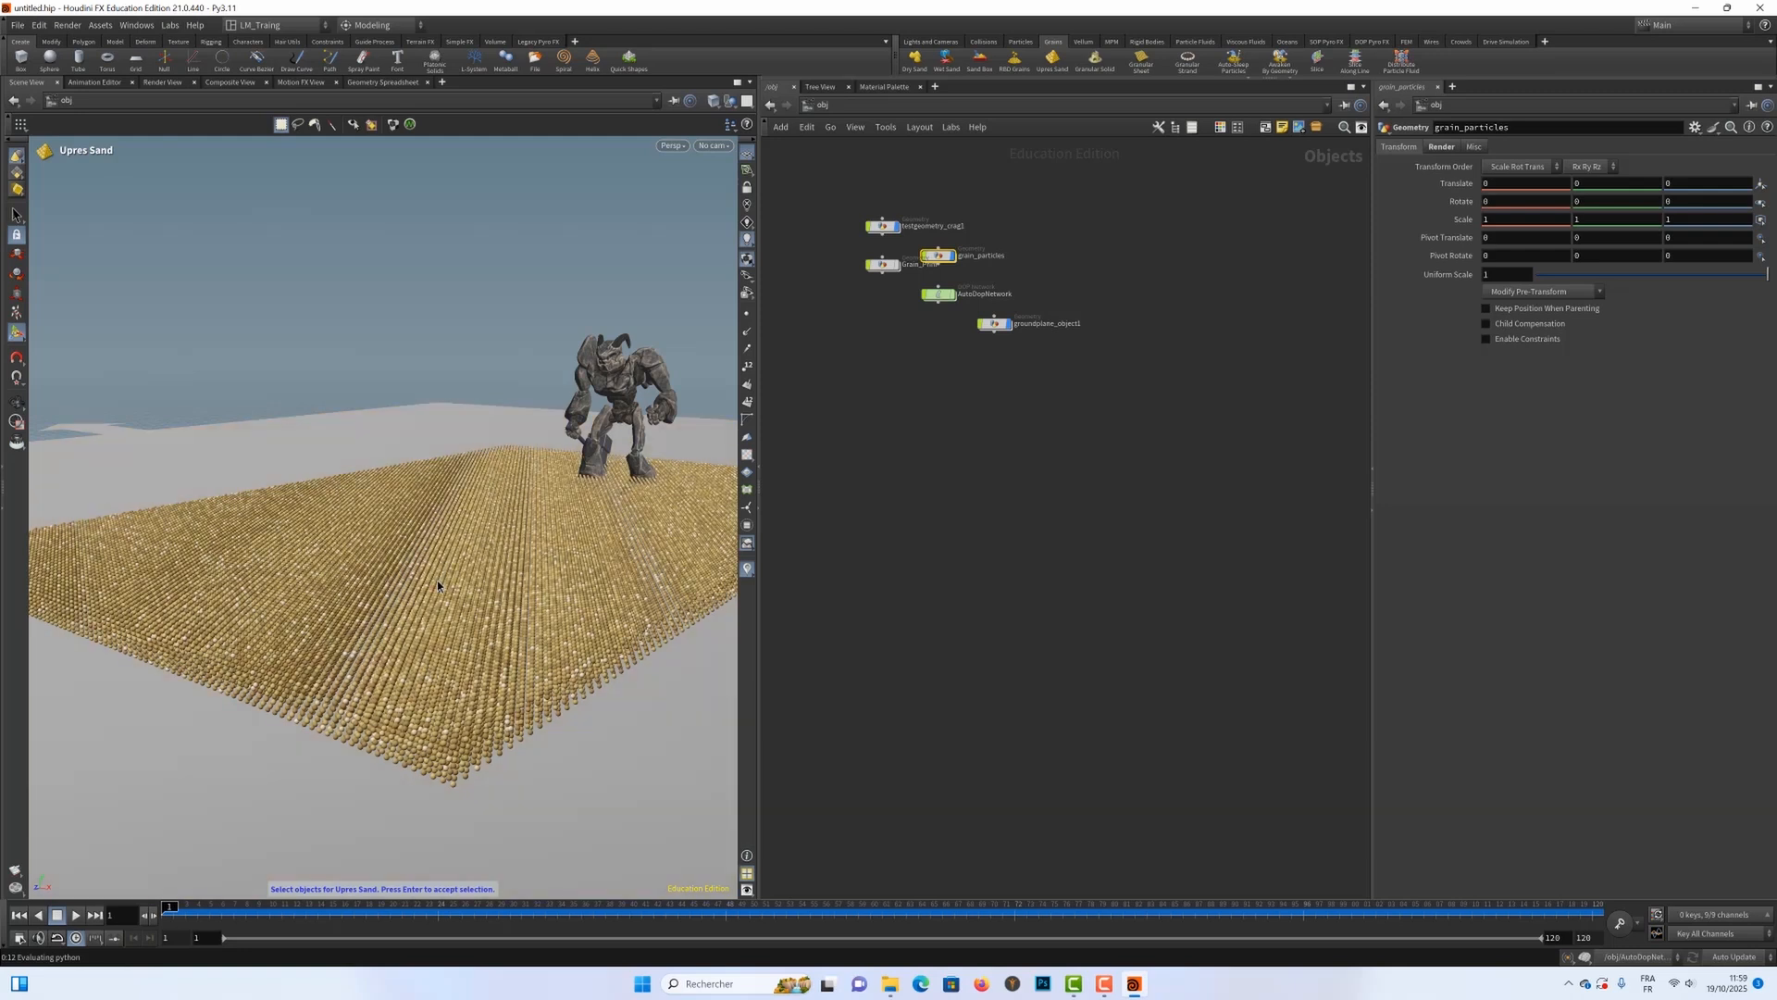
pyautogui.press('Return')
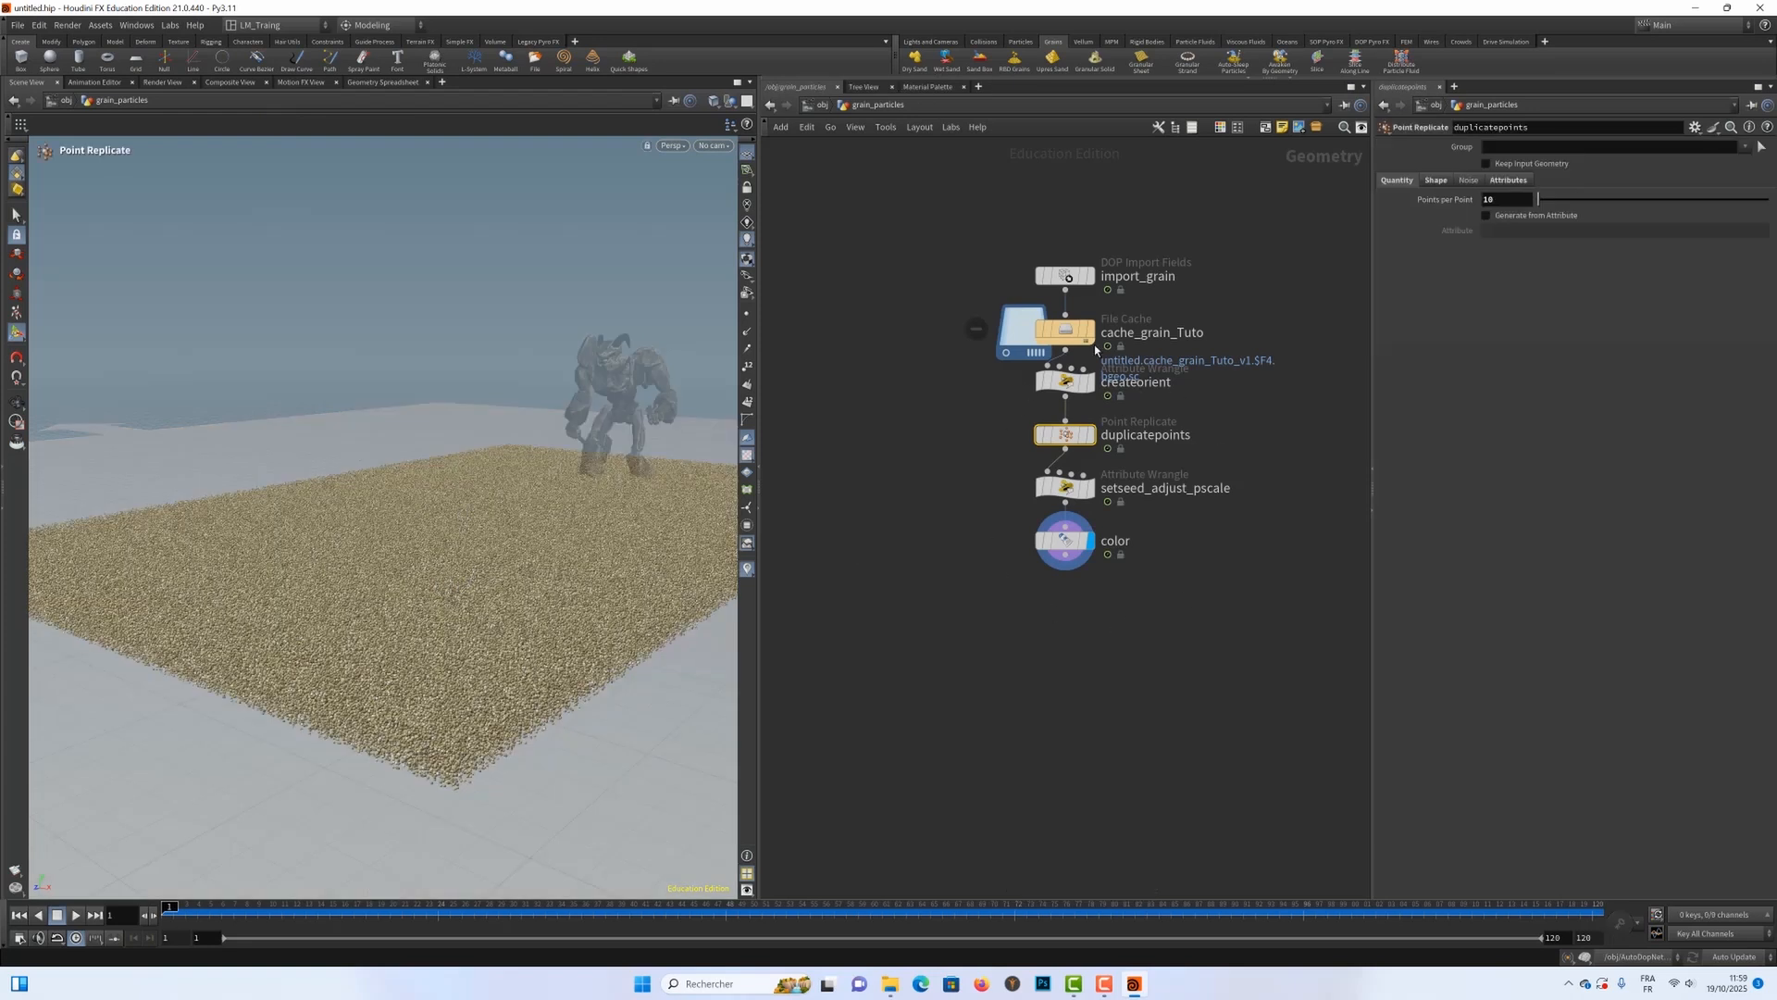
# Step: Inspect the upres sand and its createorient node, and set Points per Point on duplicatepoints to 30
pyautogui.moveTo(1057, 327)
pyautogui.keyDown('alt'); pyautogui.moveTo(394, 611); pyautogui.dragTo(514, 643, button='right'); pyautogui.keyUp('alt')
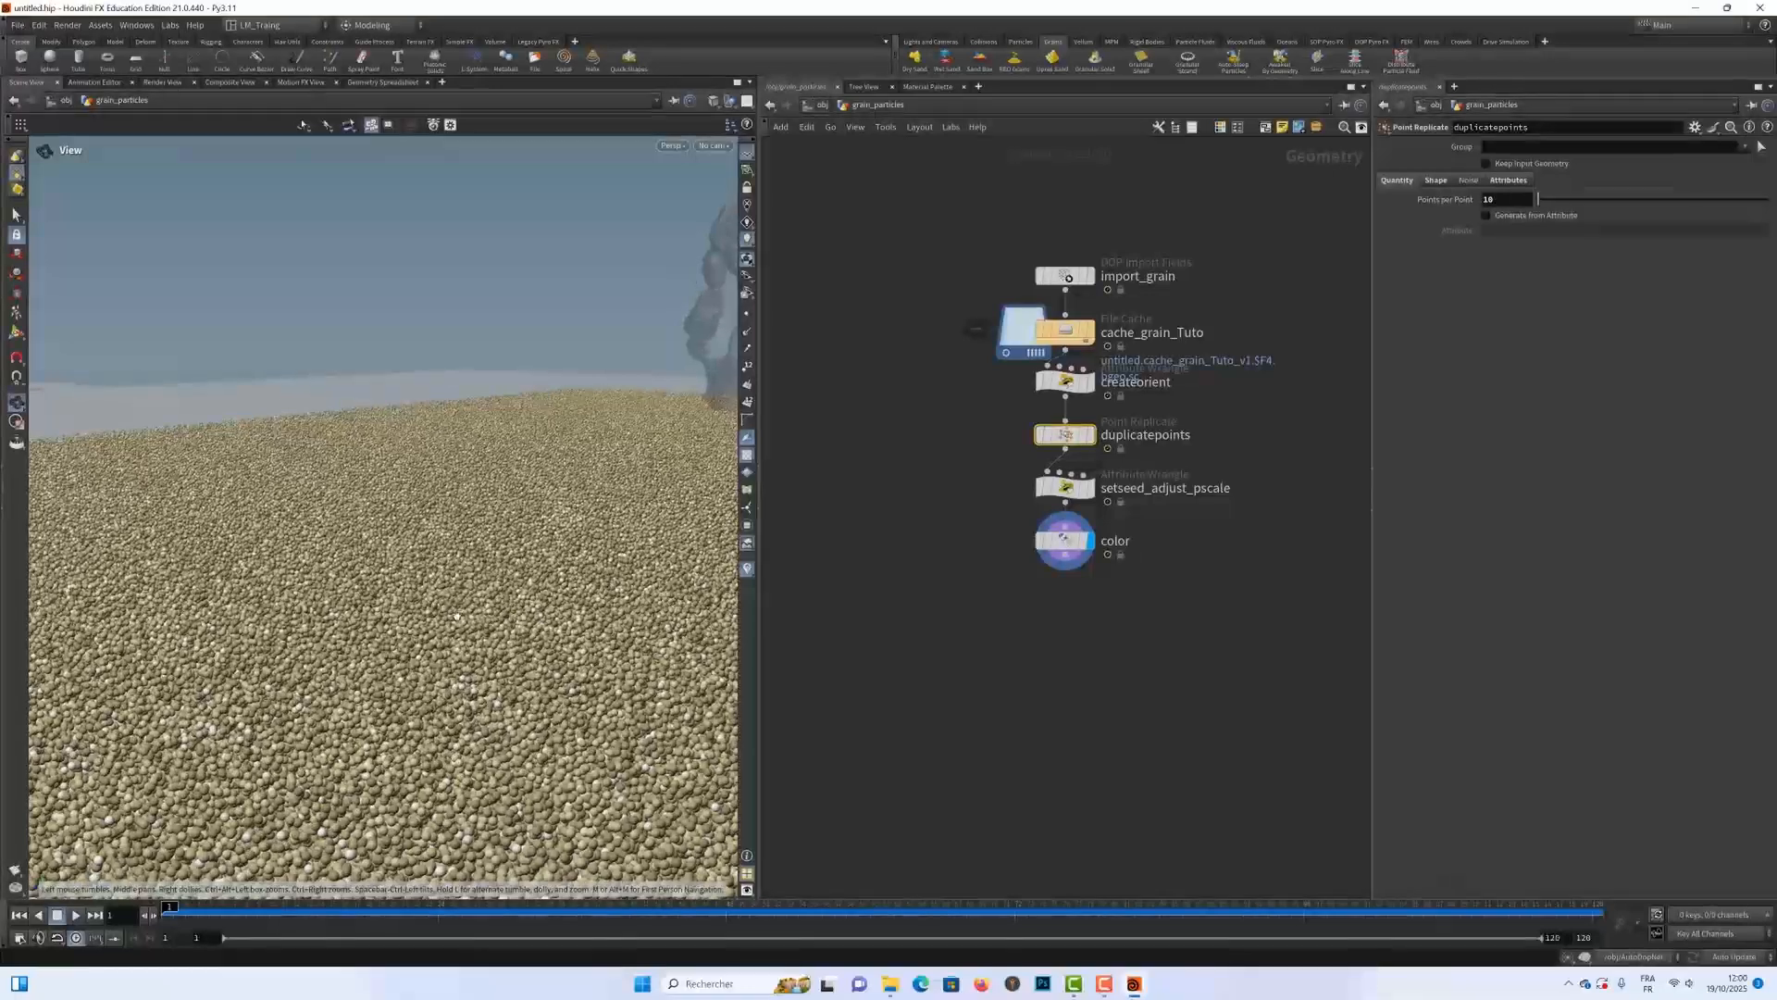
pyautogui.keyDown('alt'); pyautogui.moveTo(514, 643); pyautogui.dragTo(460, 628); pyautogui.keyUp('alt')
pyautogui.keyDown('alt'); pyautogui.moveTo(460, 628); pyautogui.dragTo(537, 557, button='right'); pyautogui.keyUp('alt')
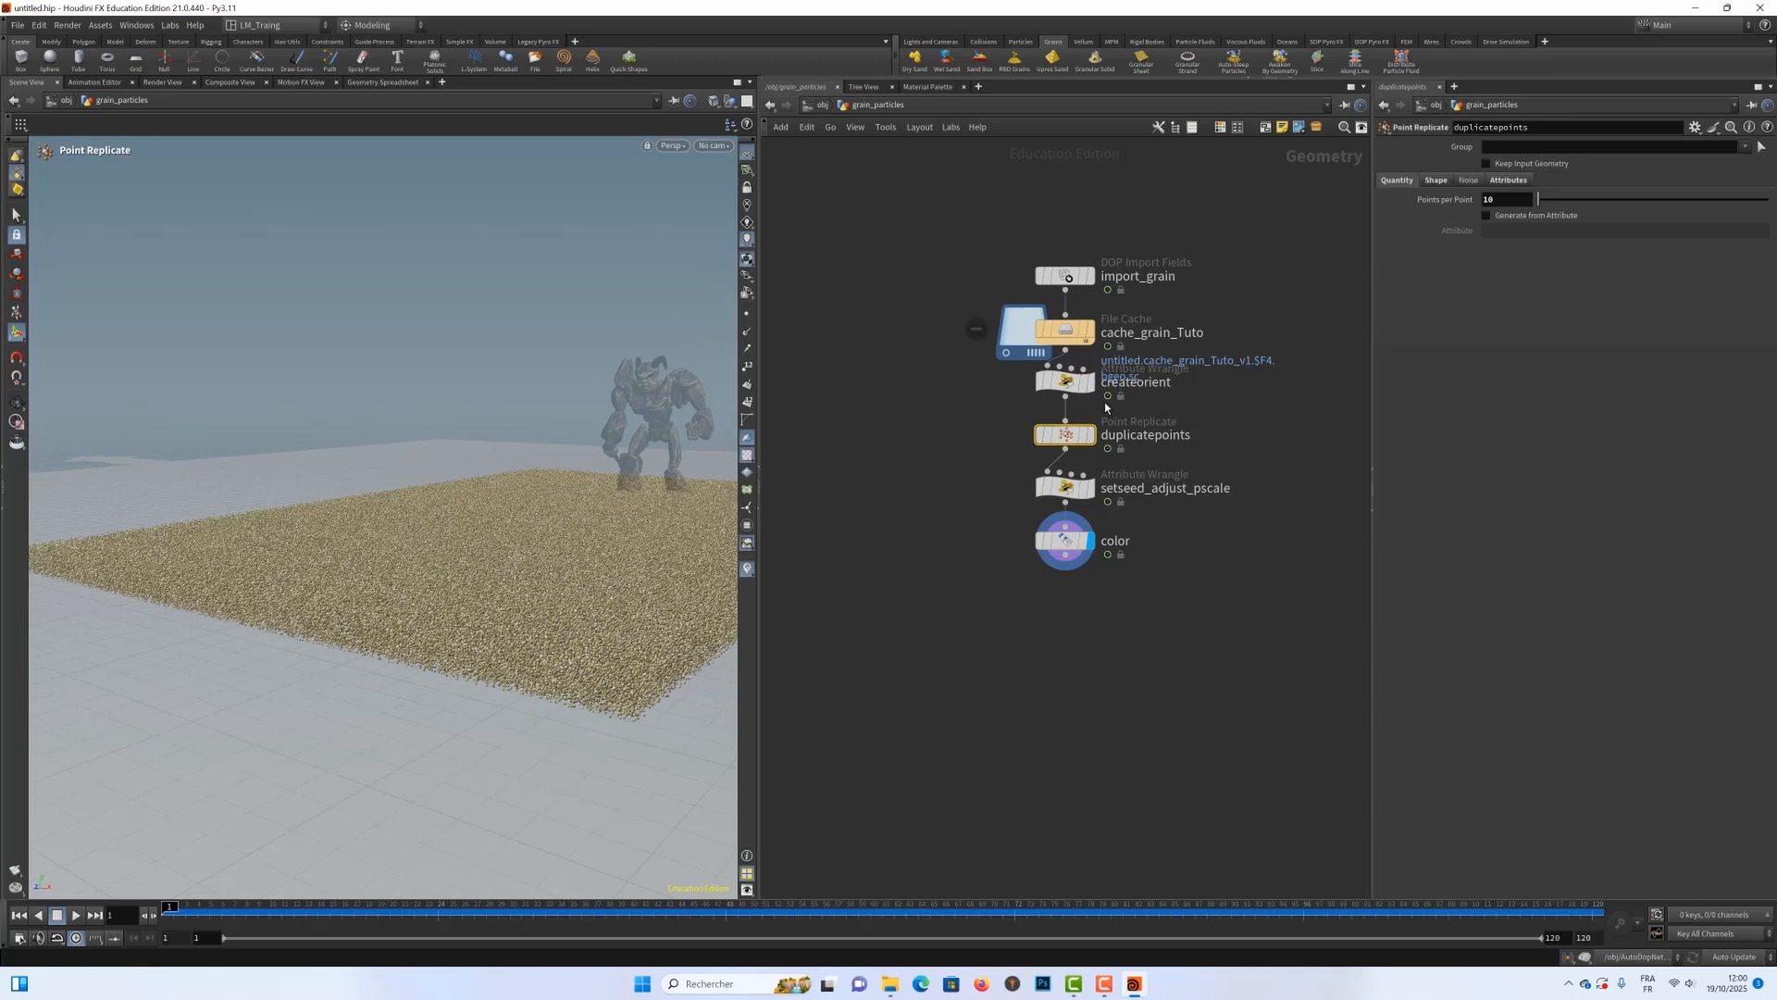
pyautogui.click(1064, 380)
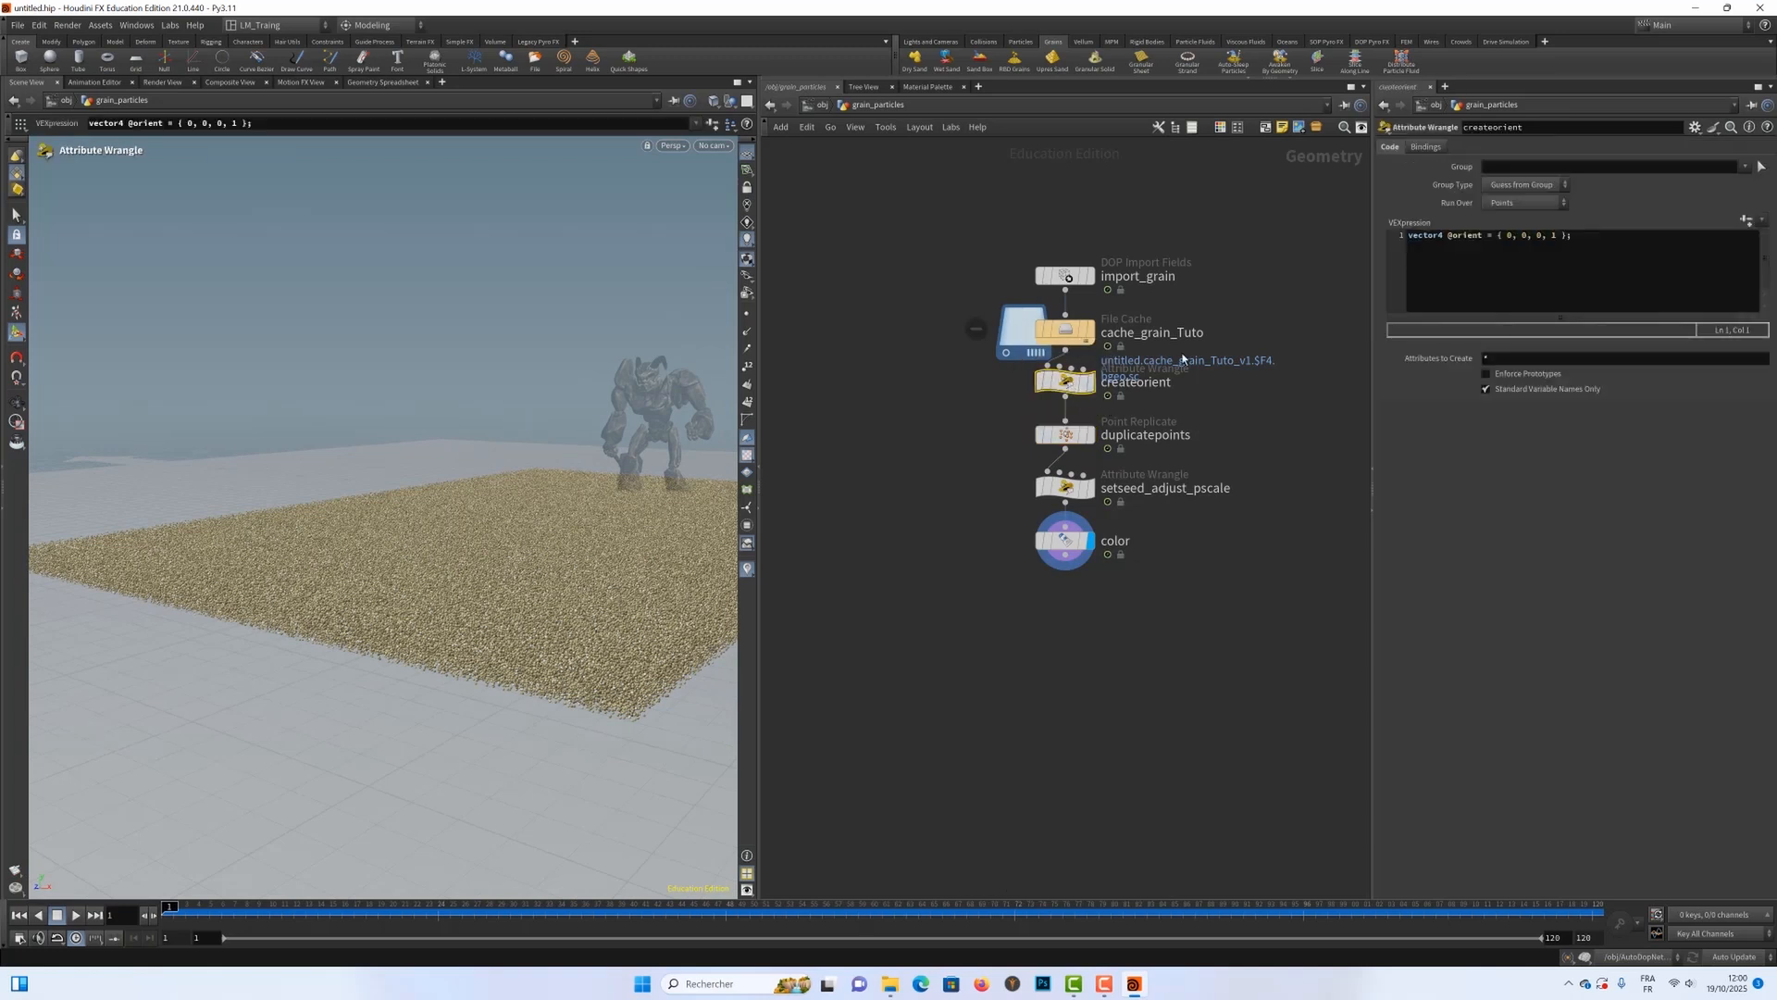
pyautogui.click(1066, 436)
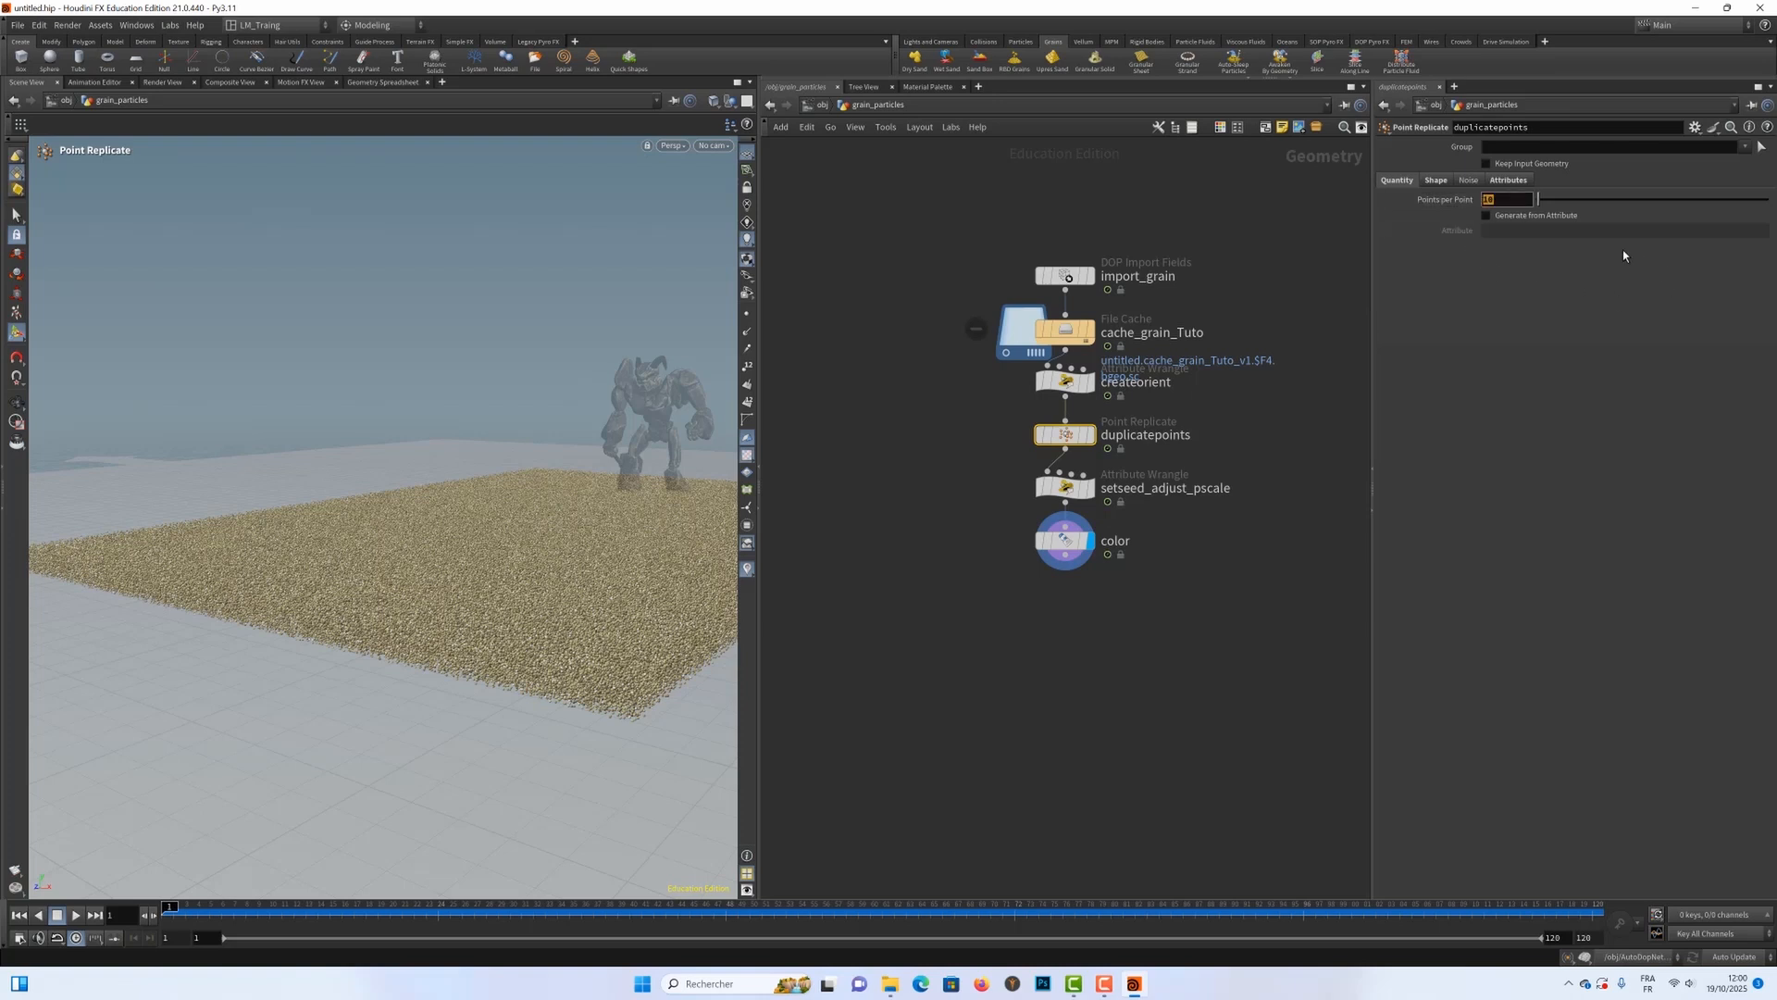
pyautogui.write('30')
pyautogui.press('Return')
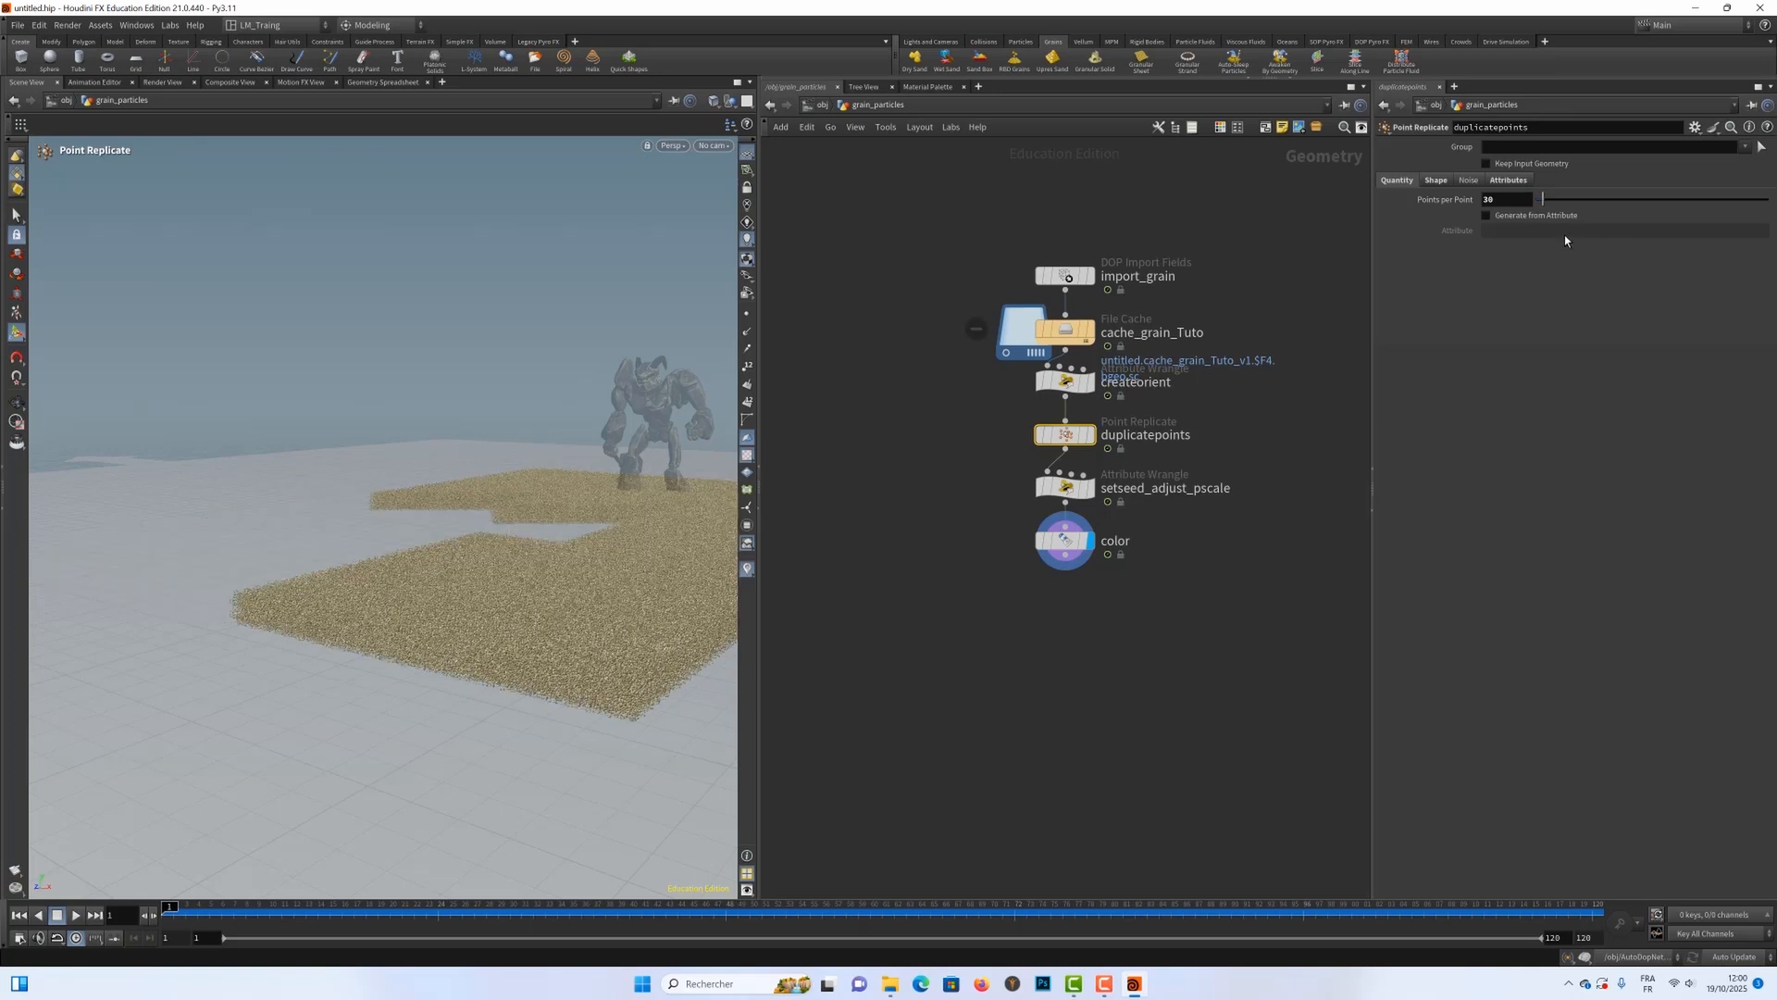
# Step: Move import_grain up and insert a Point Jitter node between it and cache_grain_Tuto
pyautogui.moveTo(1066, 277)
pyautogui.mouseDown()
pyautogui.moveTo(1066, 298)
pyautogui.moveTo(1070, 251)
pyautogui.mouseUp()
pyautogui.keyDown('alt'); pyautogui.moveTo(511, 602); pyautogui.dragTo(713, 585, button='right'); pyautogui.keyUp('alt')
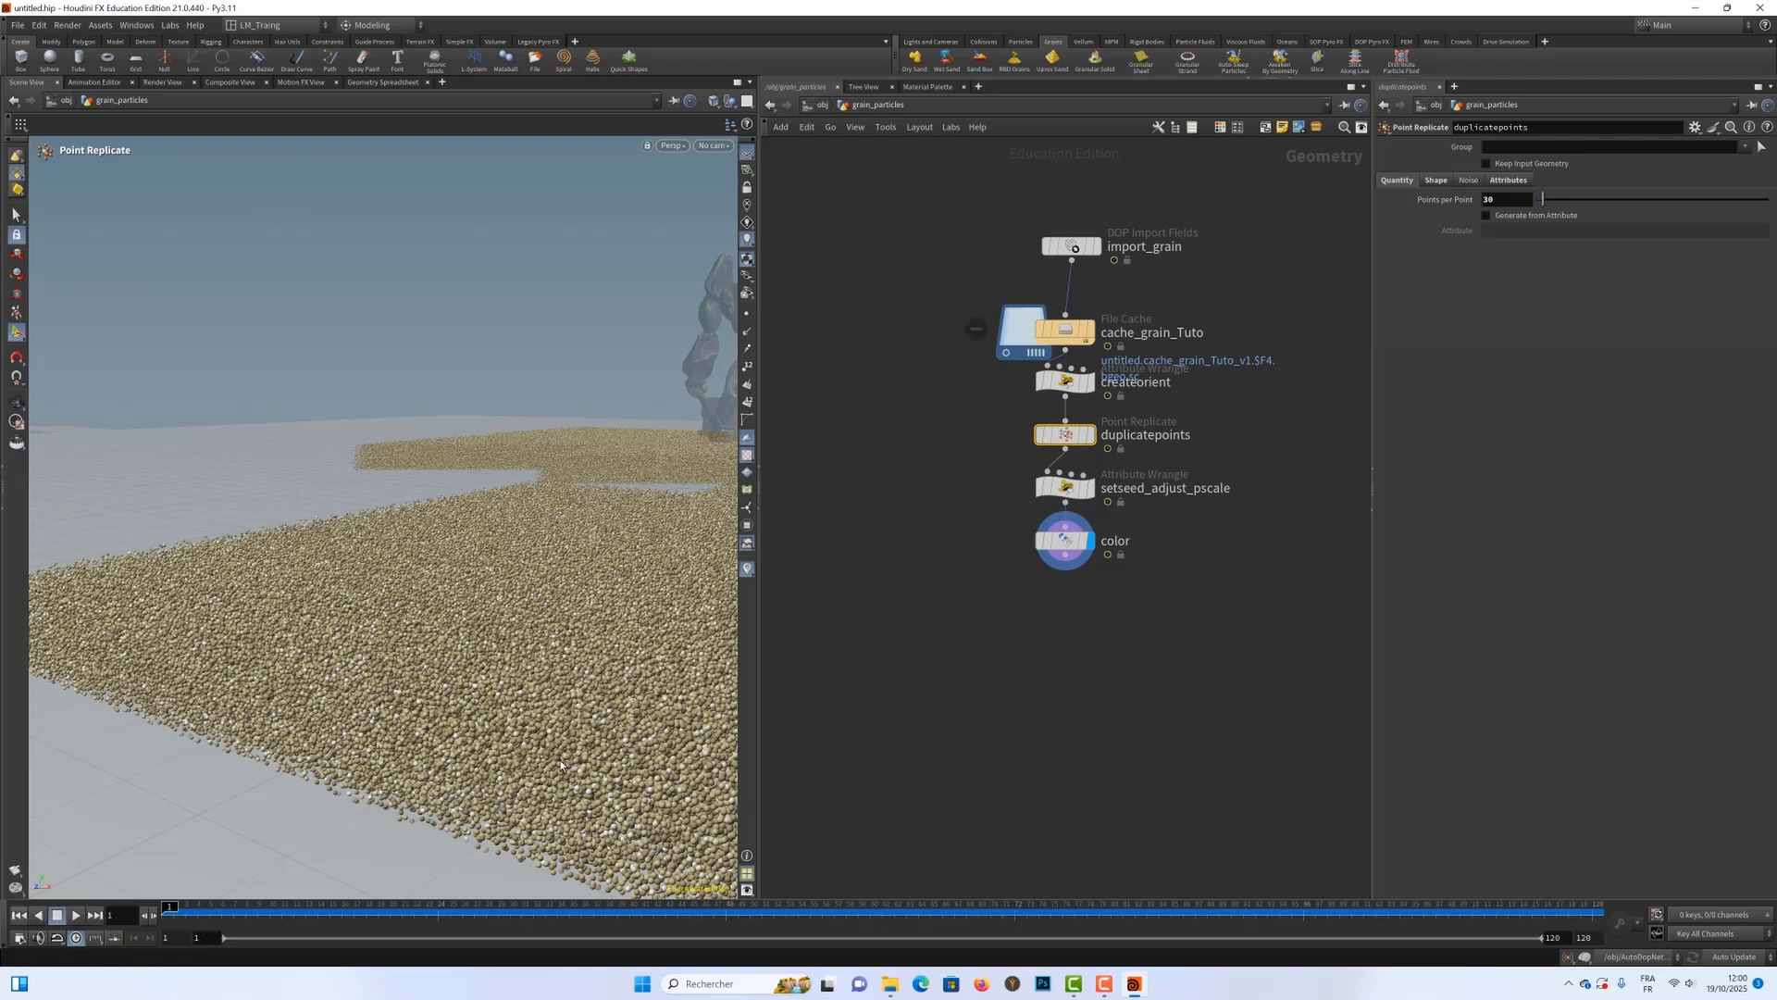
pyautogui.press('Tab')
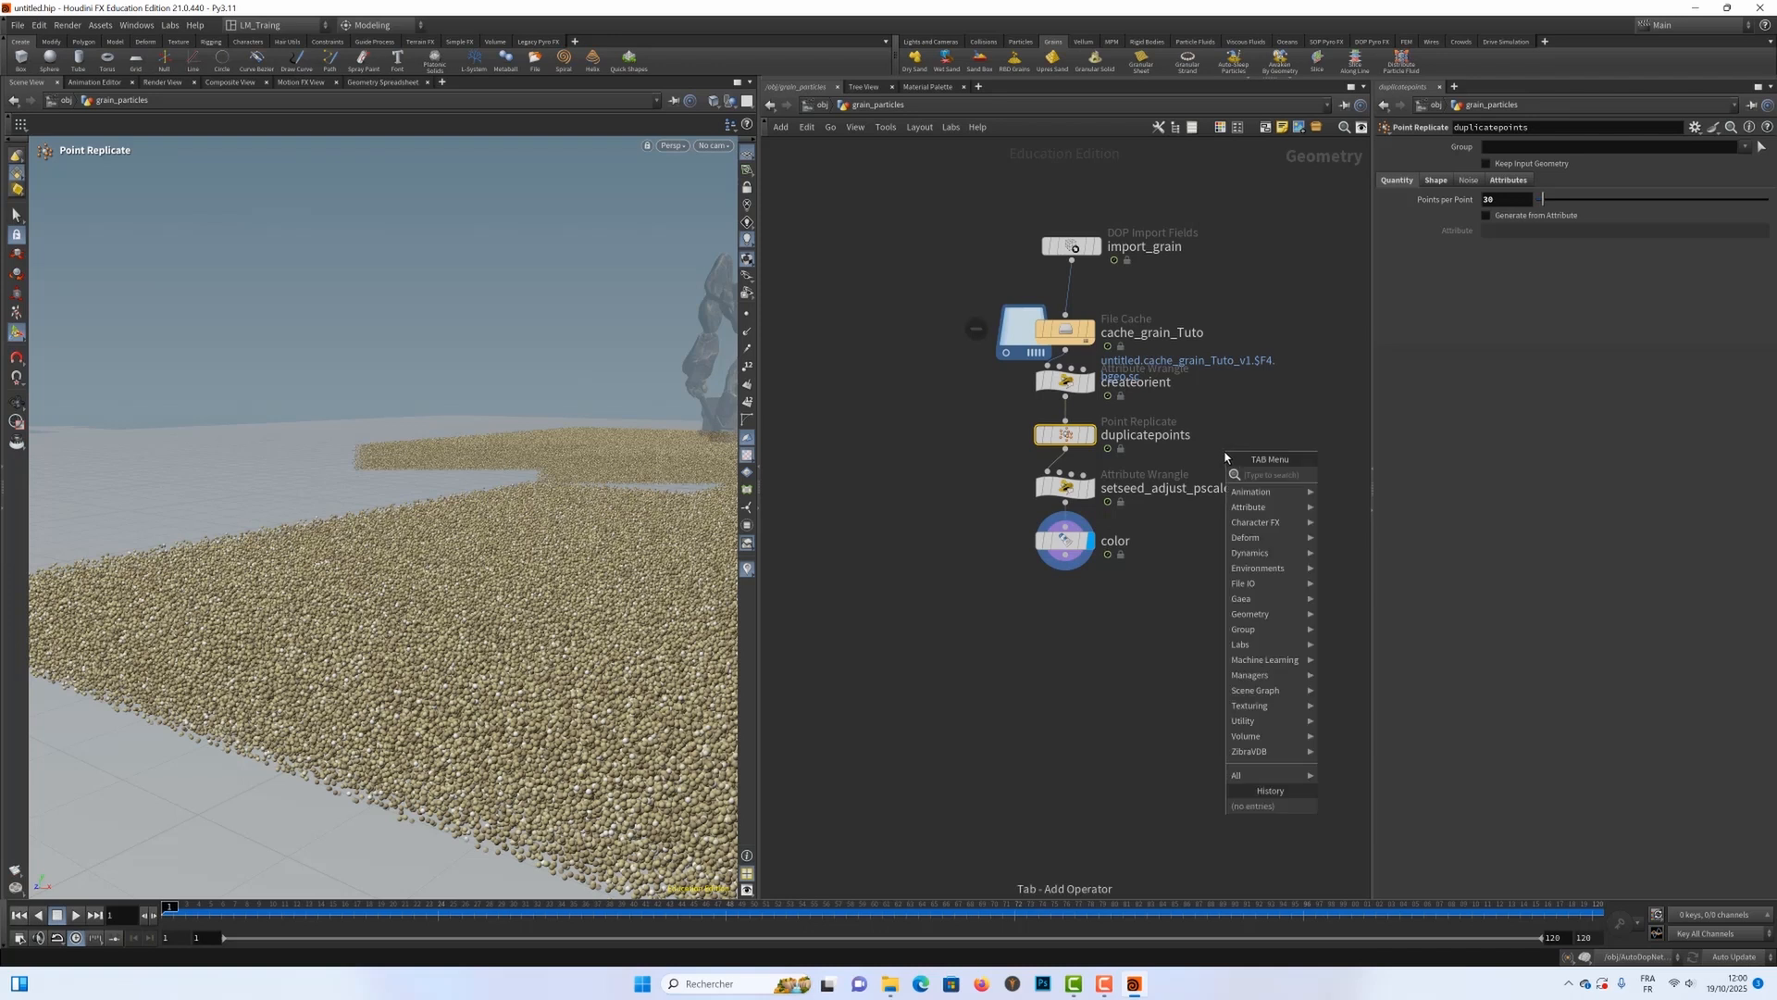
pyautogui.write('poi')
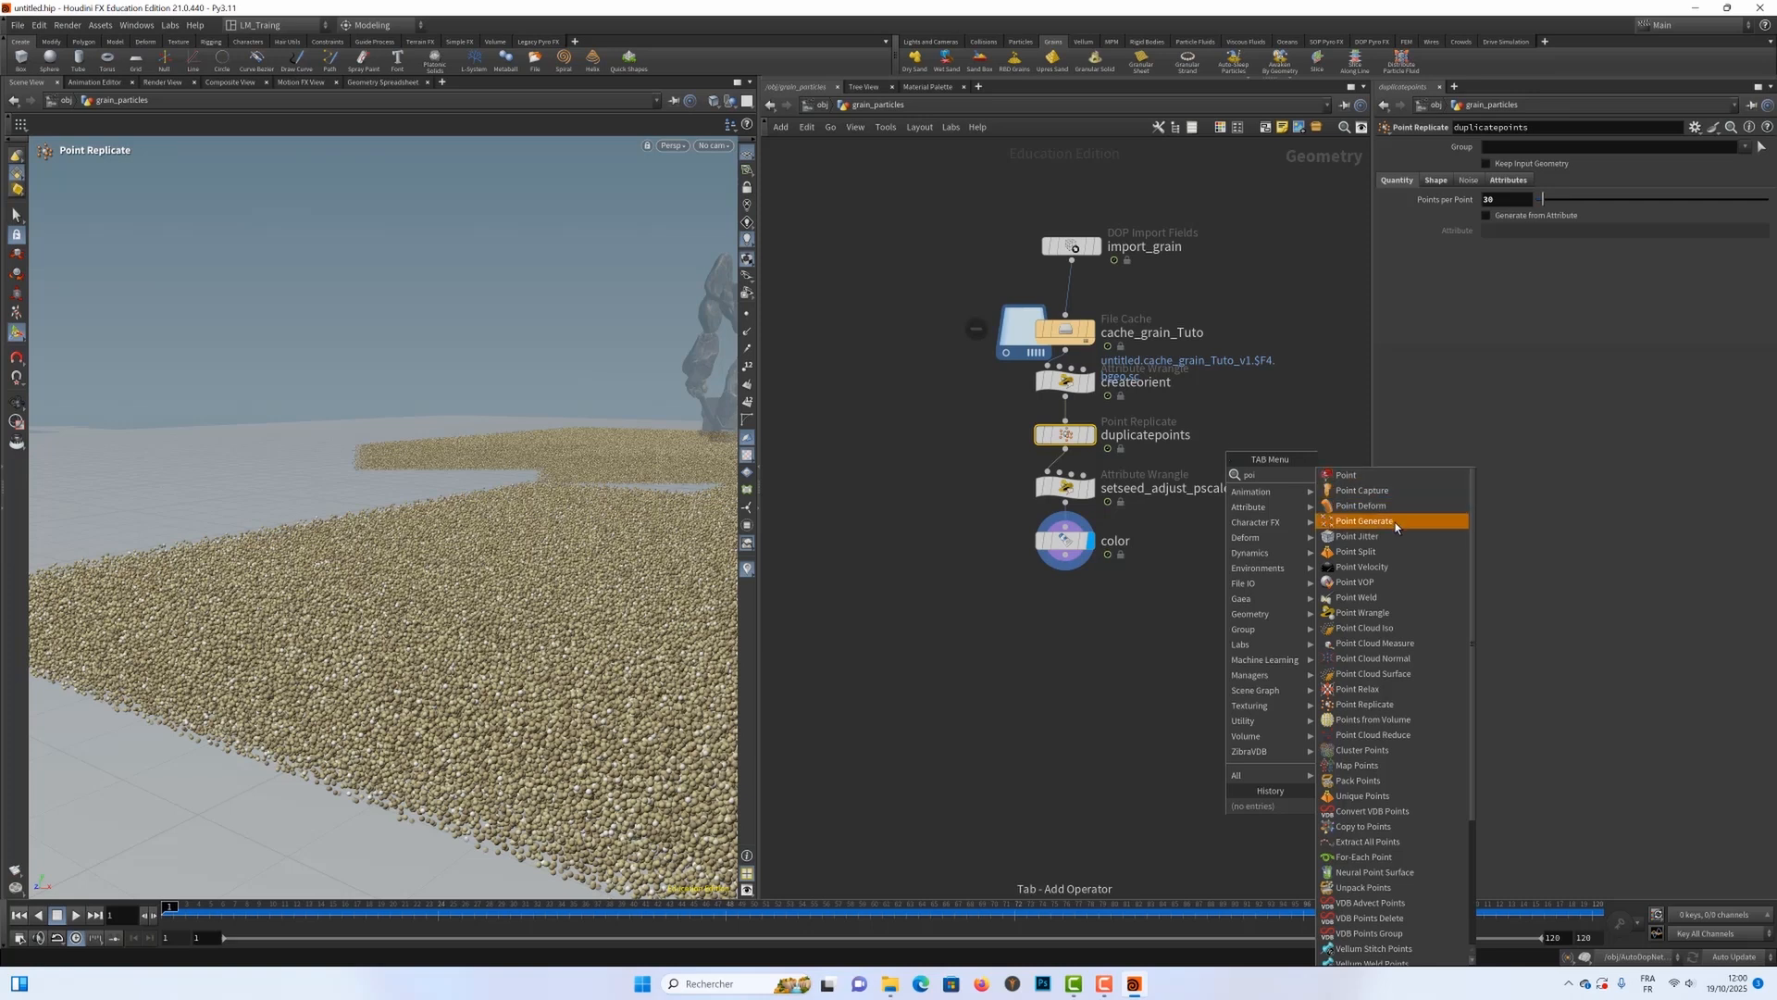
pyautogui.click(1376, 535)
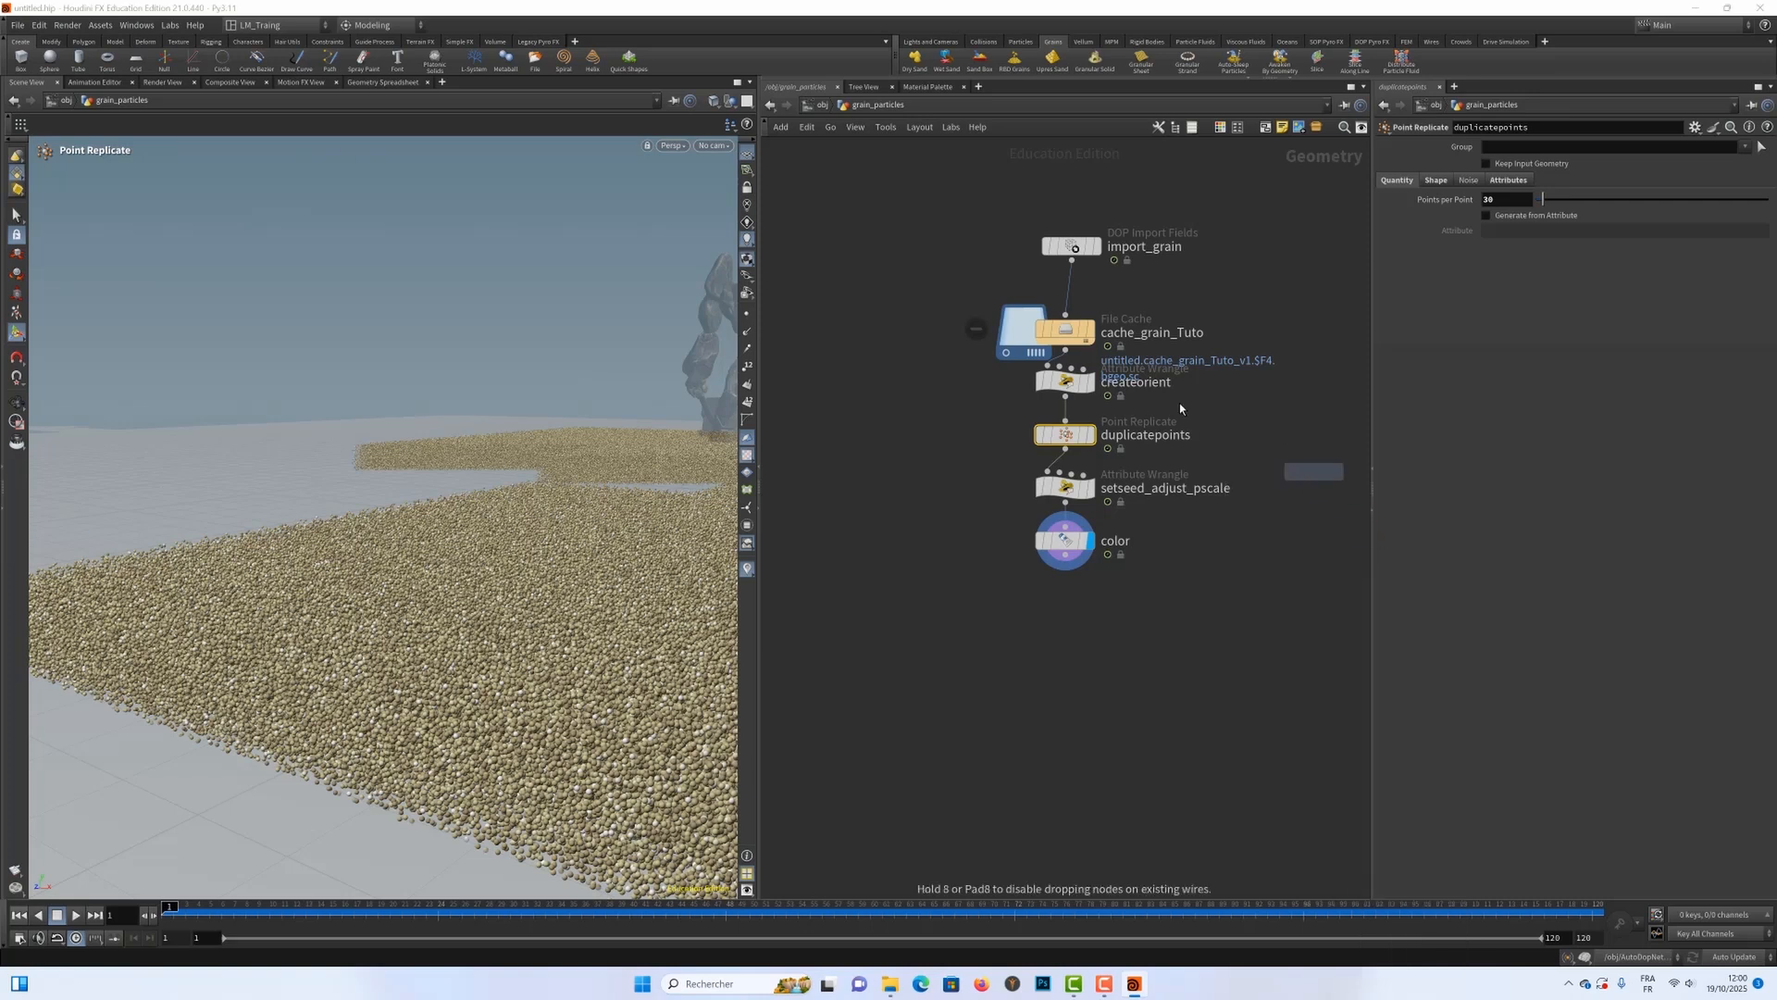
pyautogui.click(1071, 292)
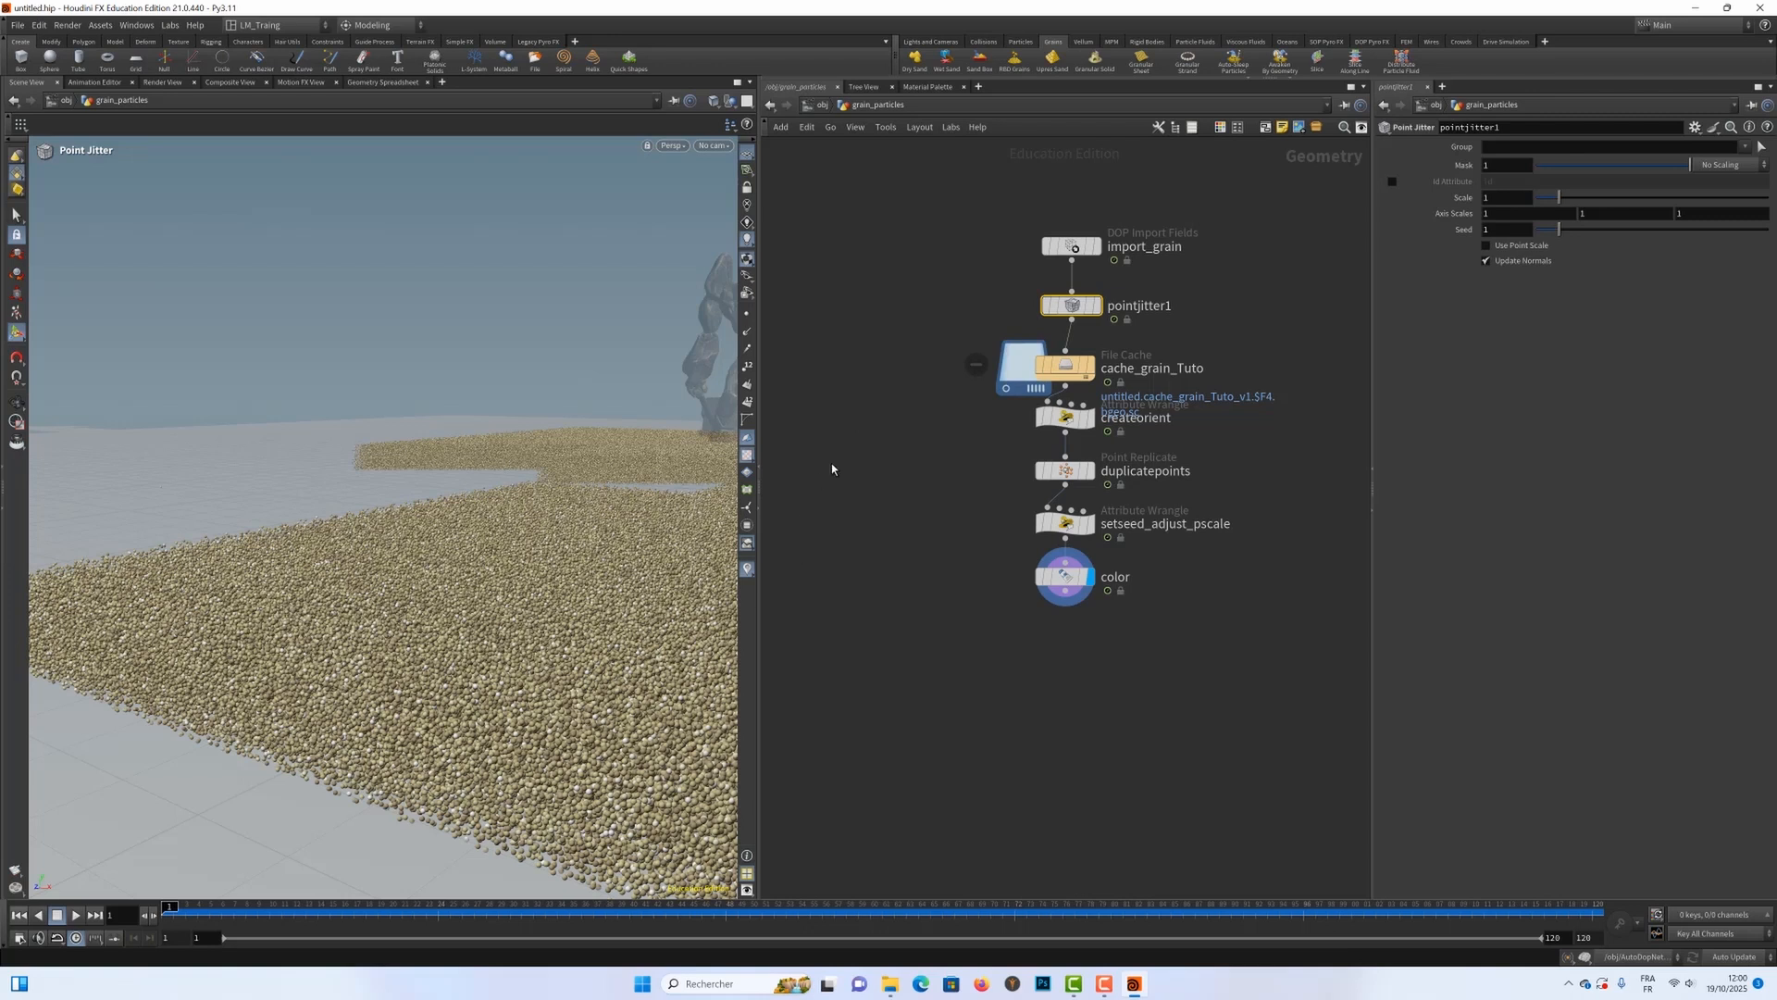
# Step: Compare the cached grains at cache_grain_Tuto with the upres result at the color node, and inspect the duplicatepoints settings
pyautogui.click(1091, 365)
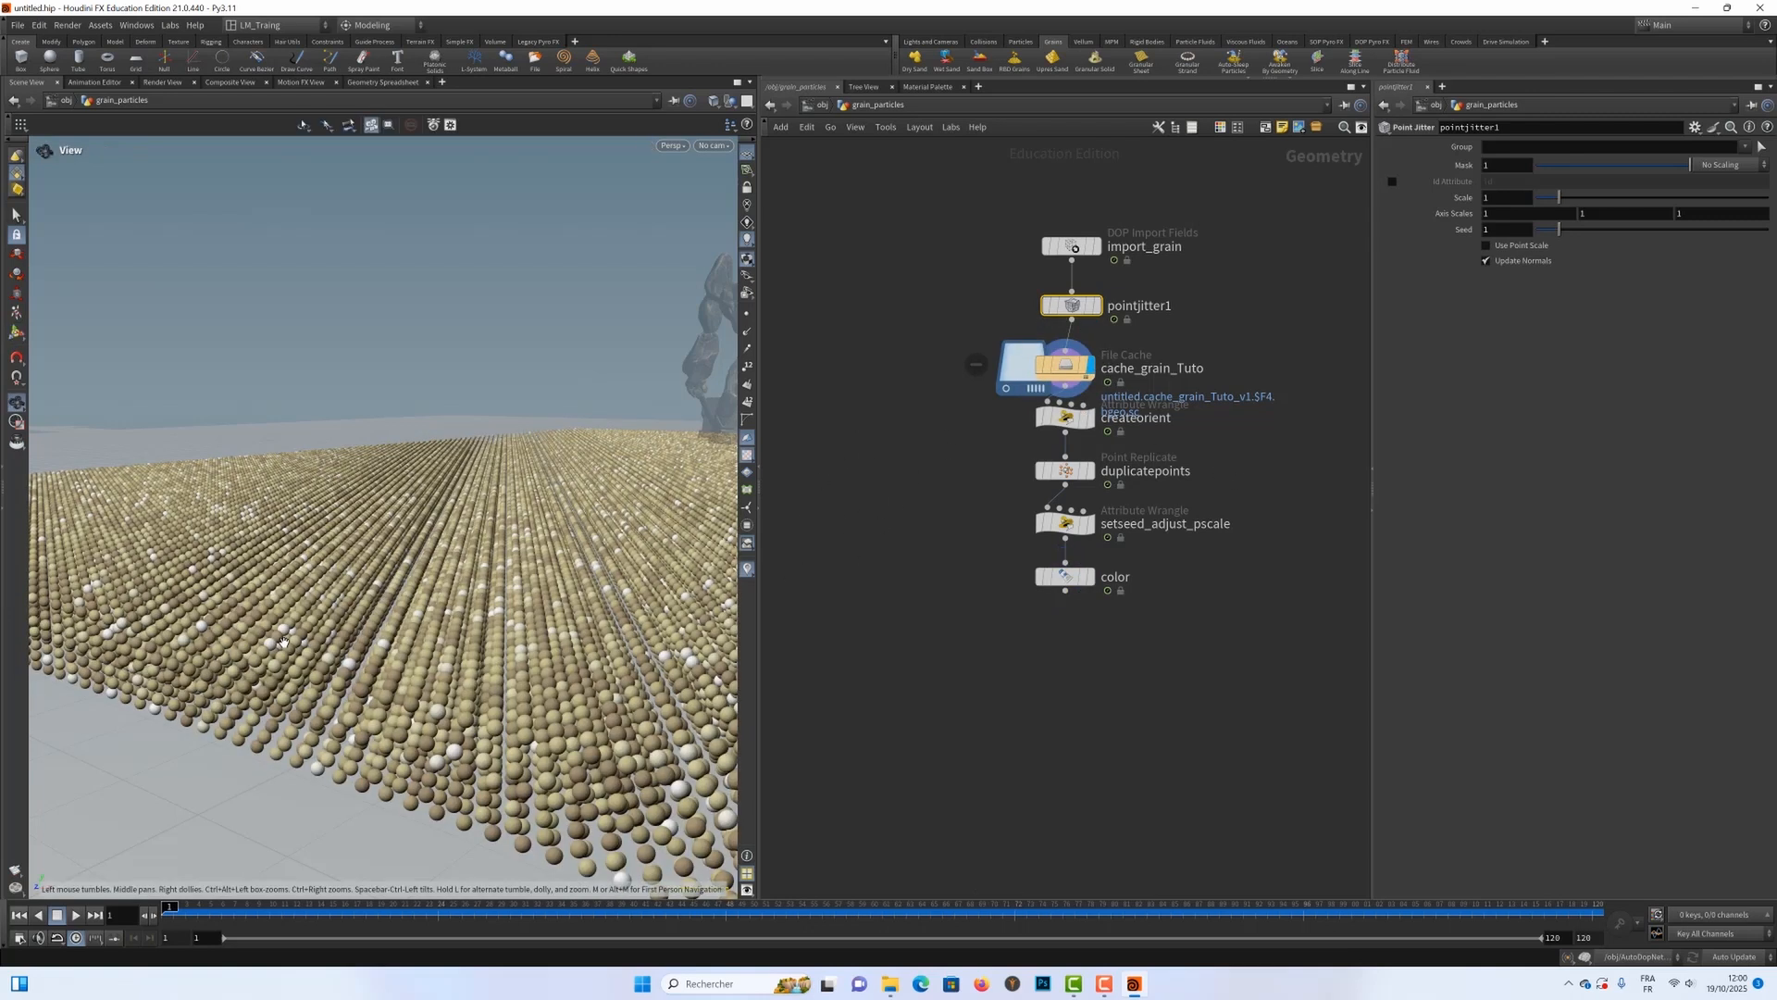
pyautogui.keyDown('alt'); pyautogui.moveTo(220, 659); pyautogui.dragTo(139, 640, button='right'); pyautogui.keyUp('alt')
pyautogui.moveTo(314, 632); pyautogui.dragTo(758, 651)
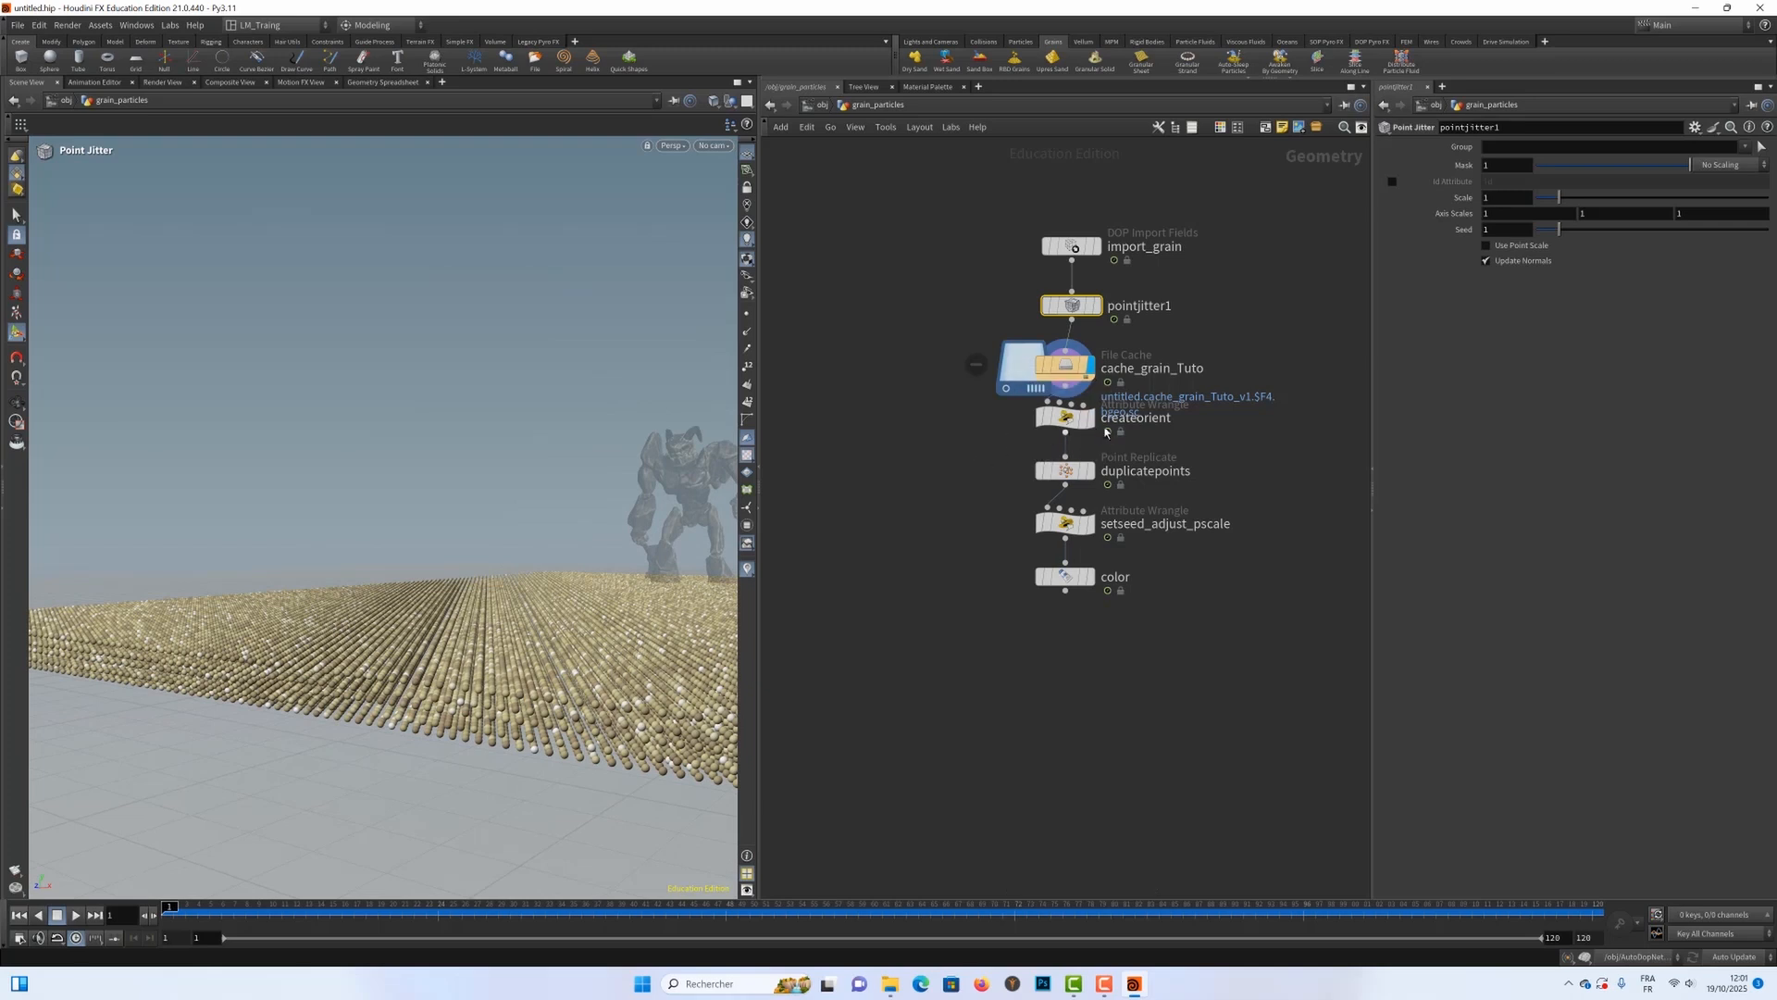
pyautogui.moveTo(1091, 425)
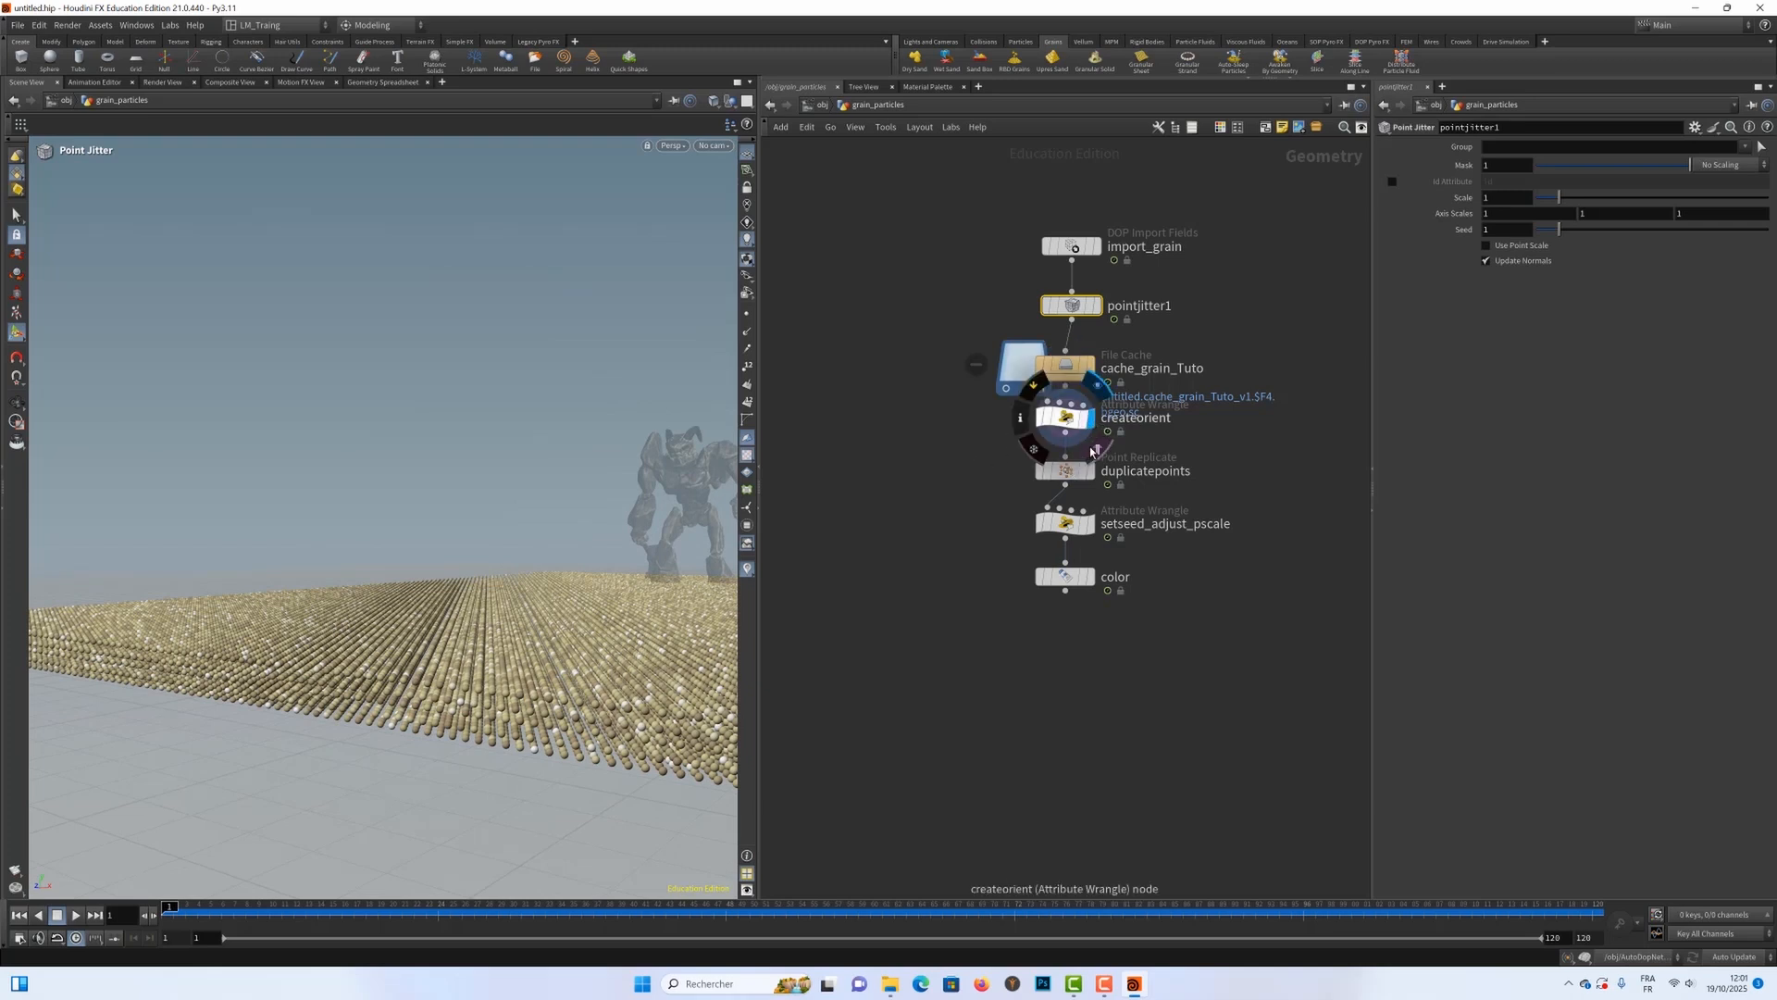
pyautogui.click(1091, 576)
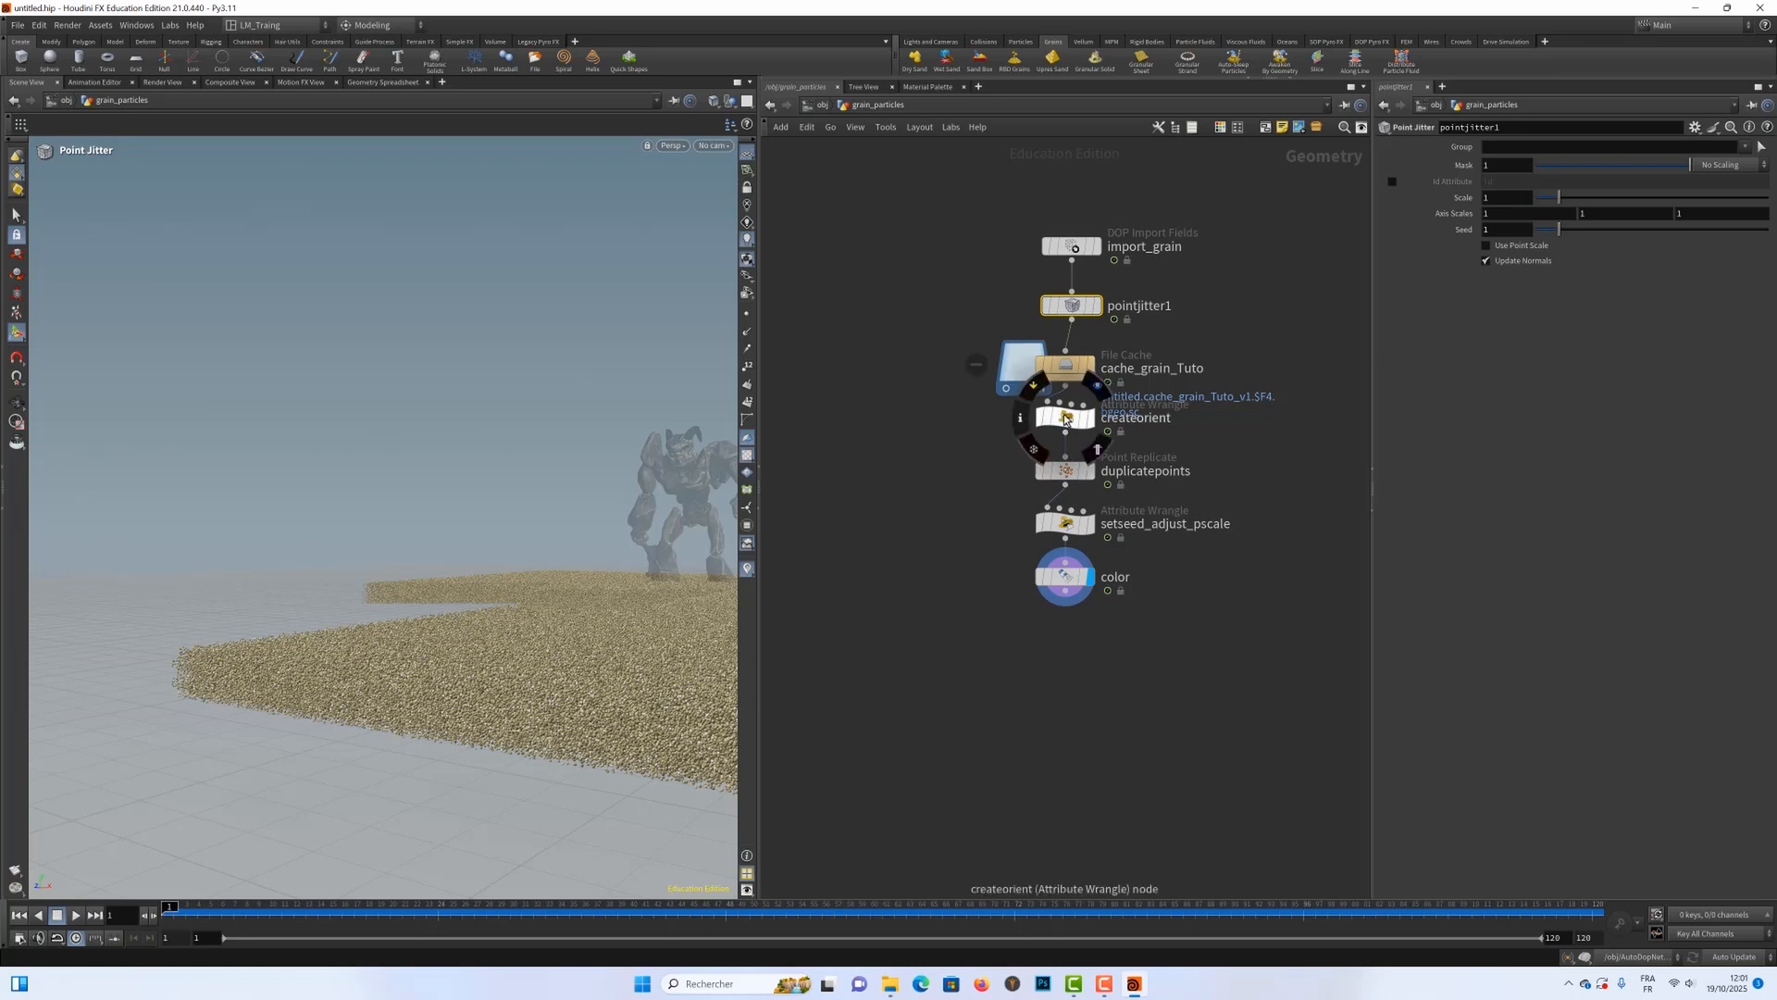
pyautogui.click(1065, 468)
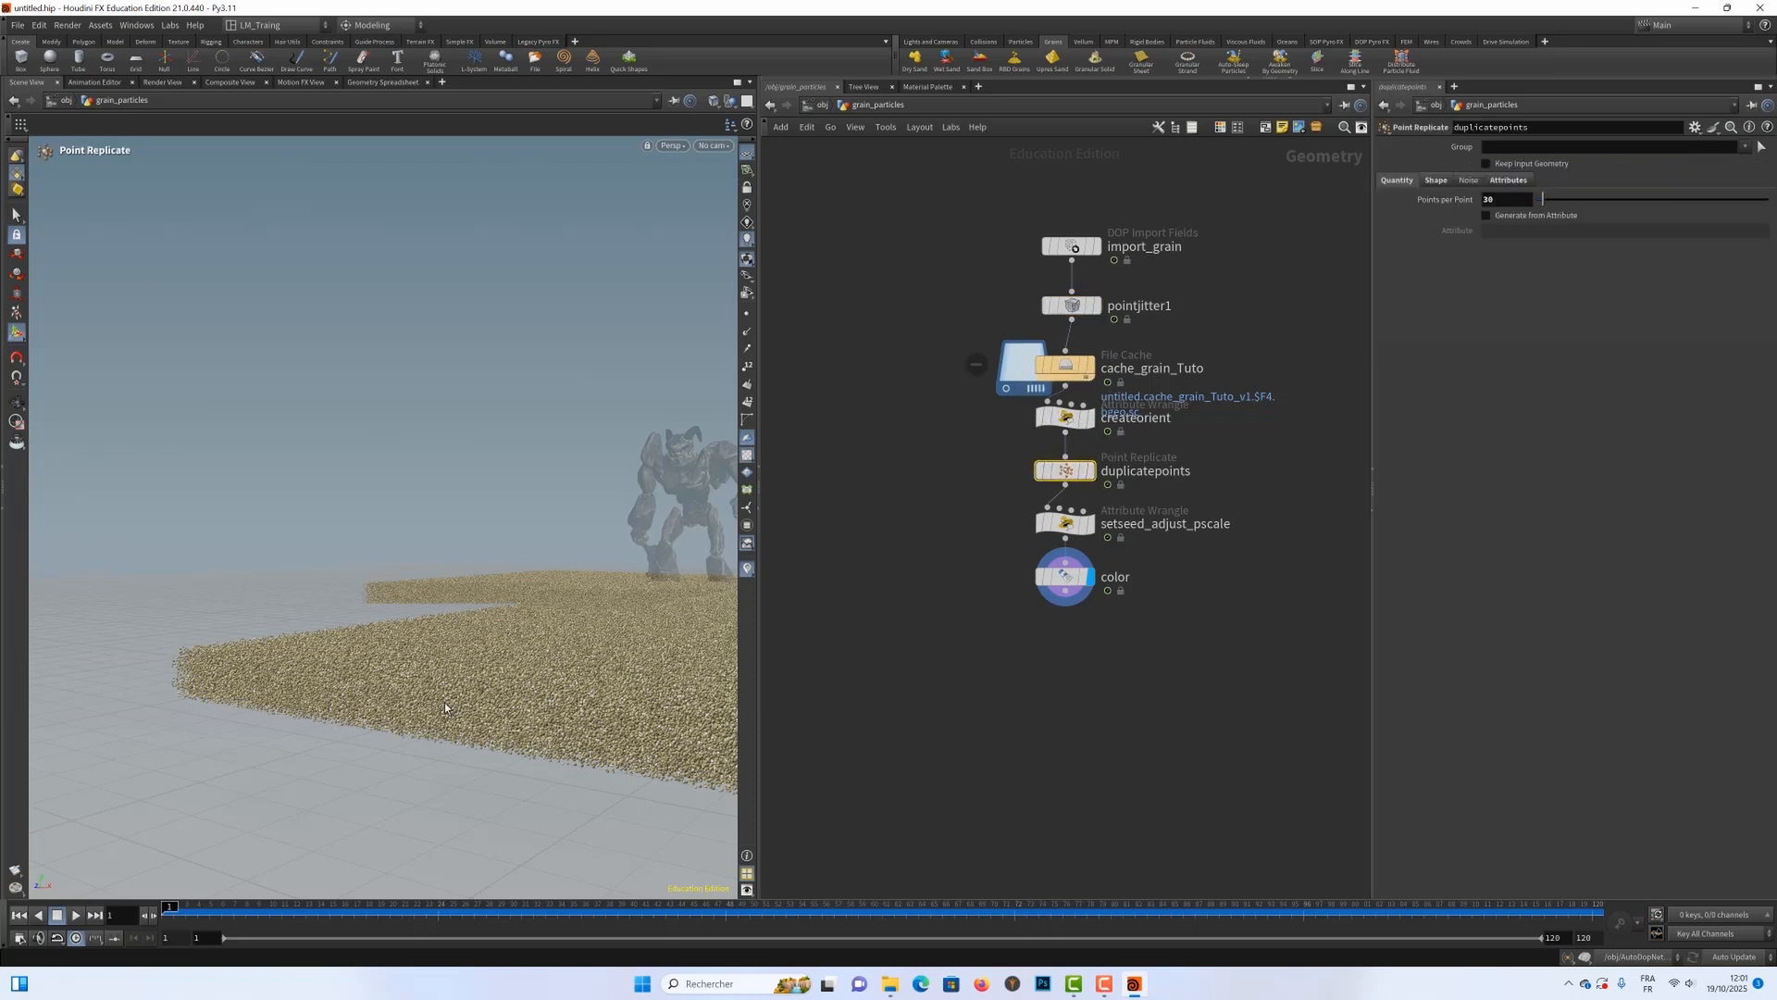
pyautogui.keyDown('alt'); pyautogui.moveTo(437, 685); pyautogui.dragTo(579, 675, button='right'); pyautogui.keyUp('alt')
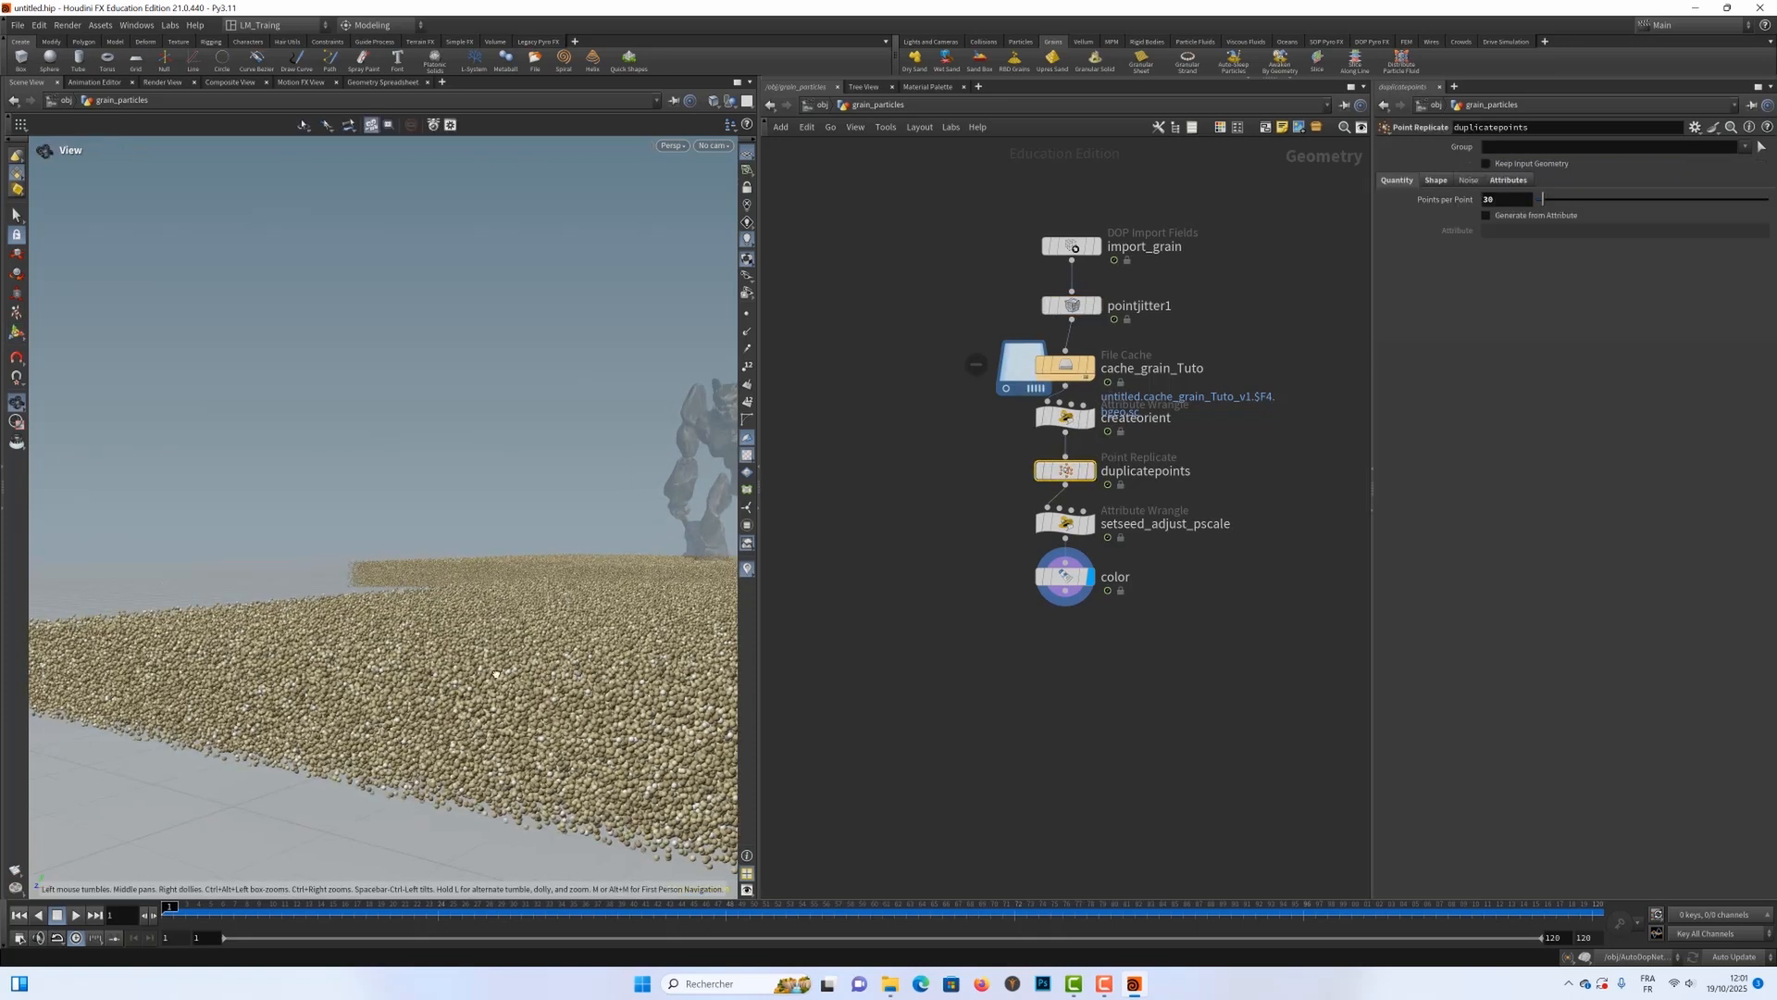
pyautogui.keyDown('alt'); pyautogui.moveTo(496, 675); pyautogui.dragTo(680, 593); pyautogui.keyUp('alt')
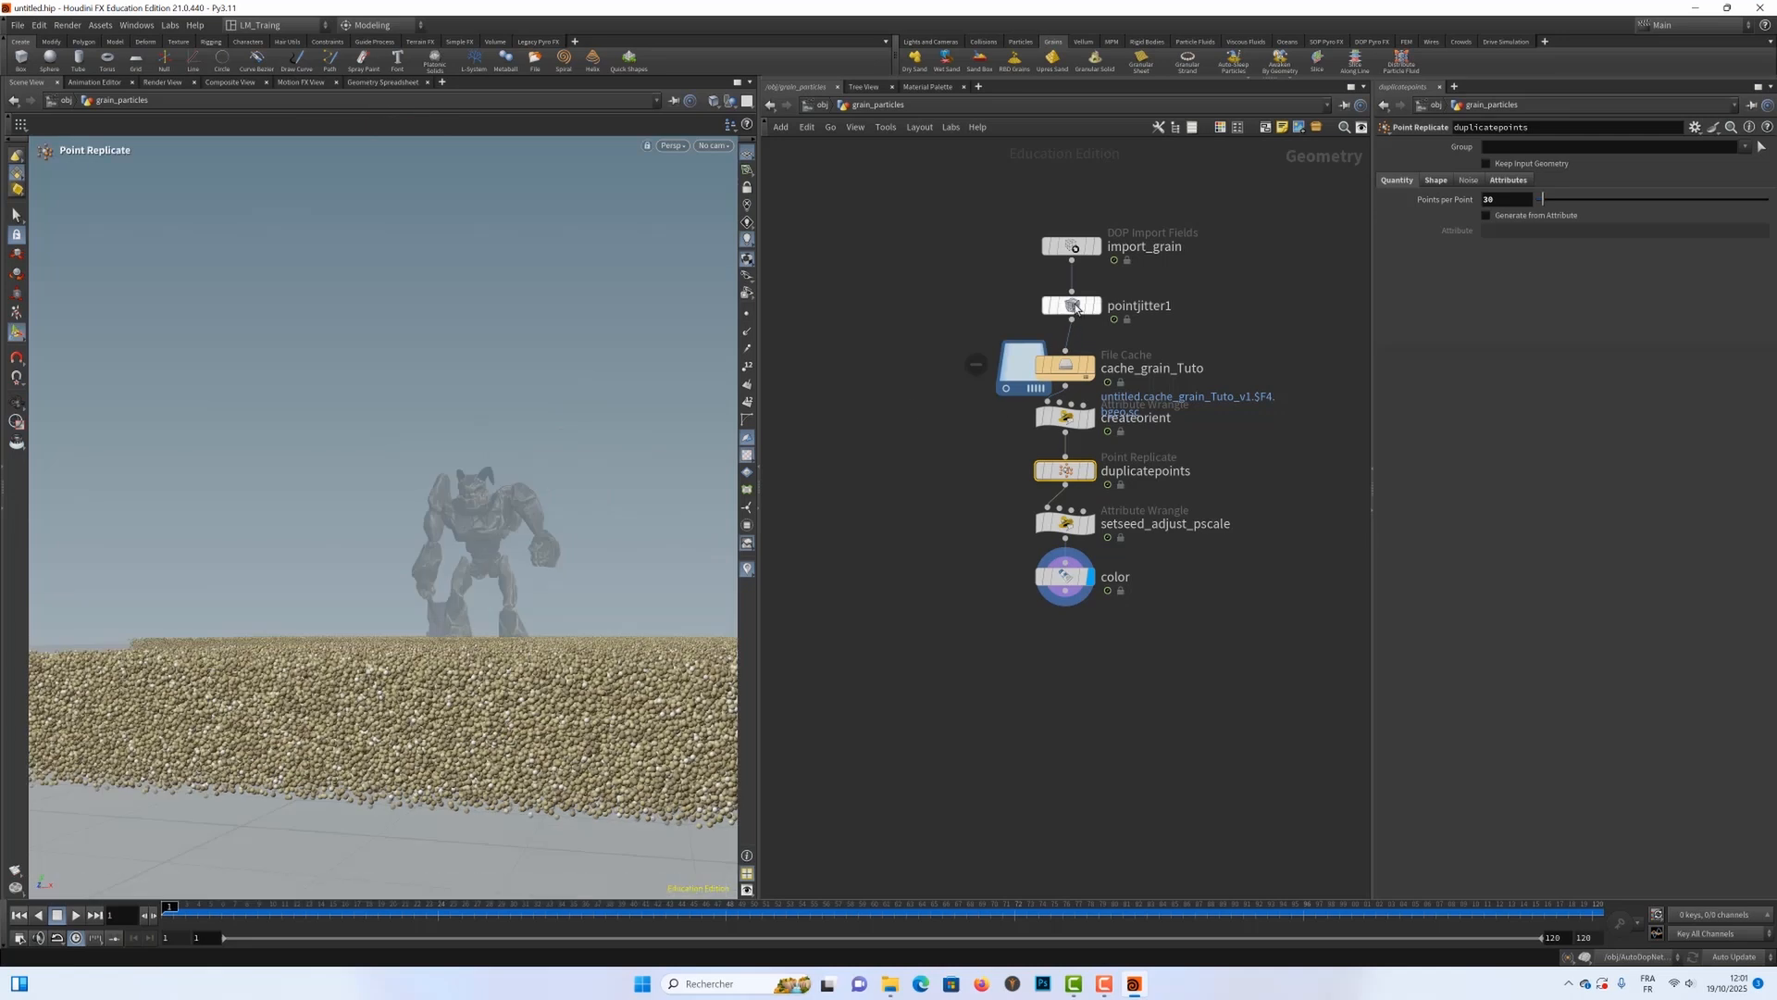
# Step: Take pointjitter1 out from above the file cache and insert it between cache_grain_Tuto and createorient, shifting the downstream nodes down
pyautogui.moveTo(1076, 307); pyautogui.dragTo(1286, 459)
pyautogui.moveTo(961, 428); pyautogui.dragTo(1174, 620)
pyautogui.moveTo(1067, 429); pyautogui.dragTo(1060, 500)
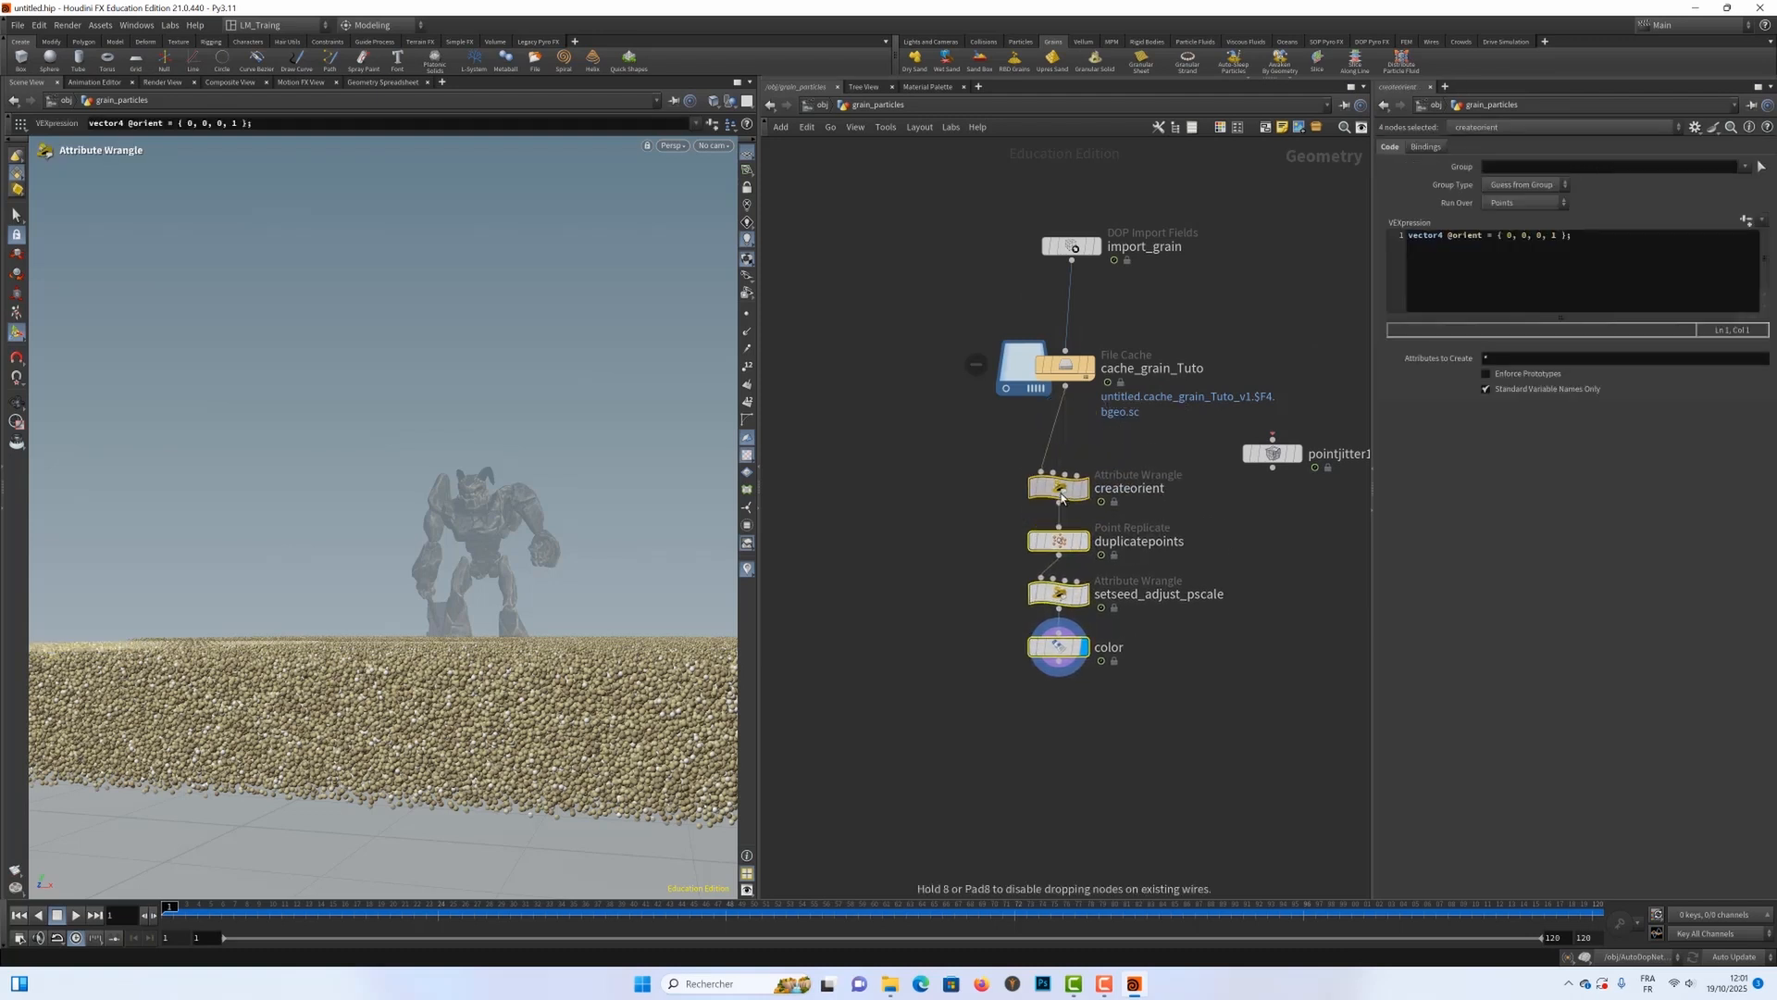
pyautogui.moveTo(1255, 460); pyautogui.dragTo(1063, 437)
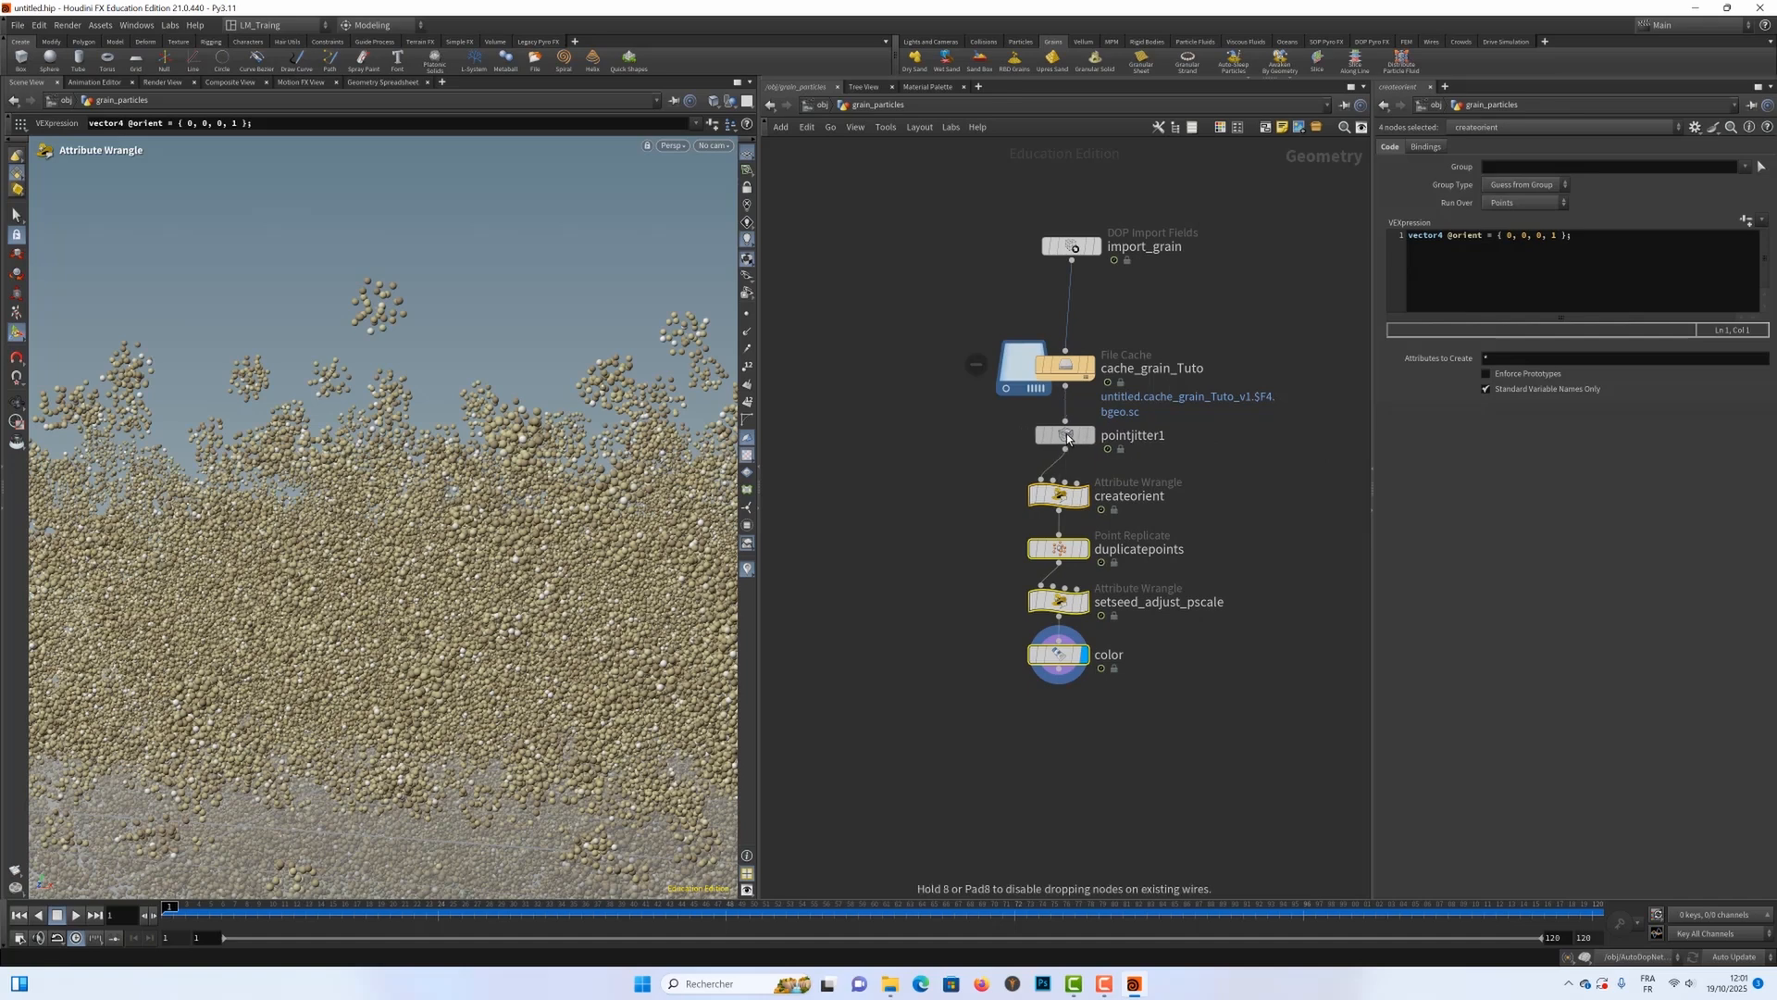
# Step: Display pointjitter1 and set its Scale to 0.04
pyautogui.click(1092, 439)
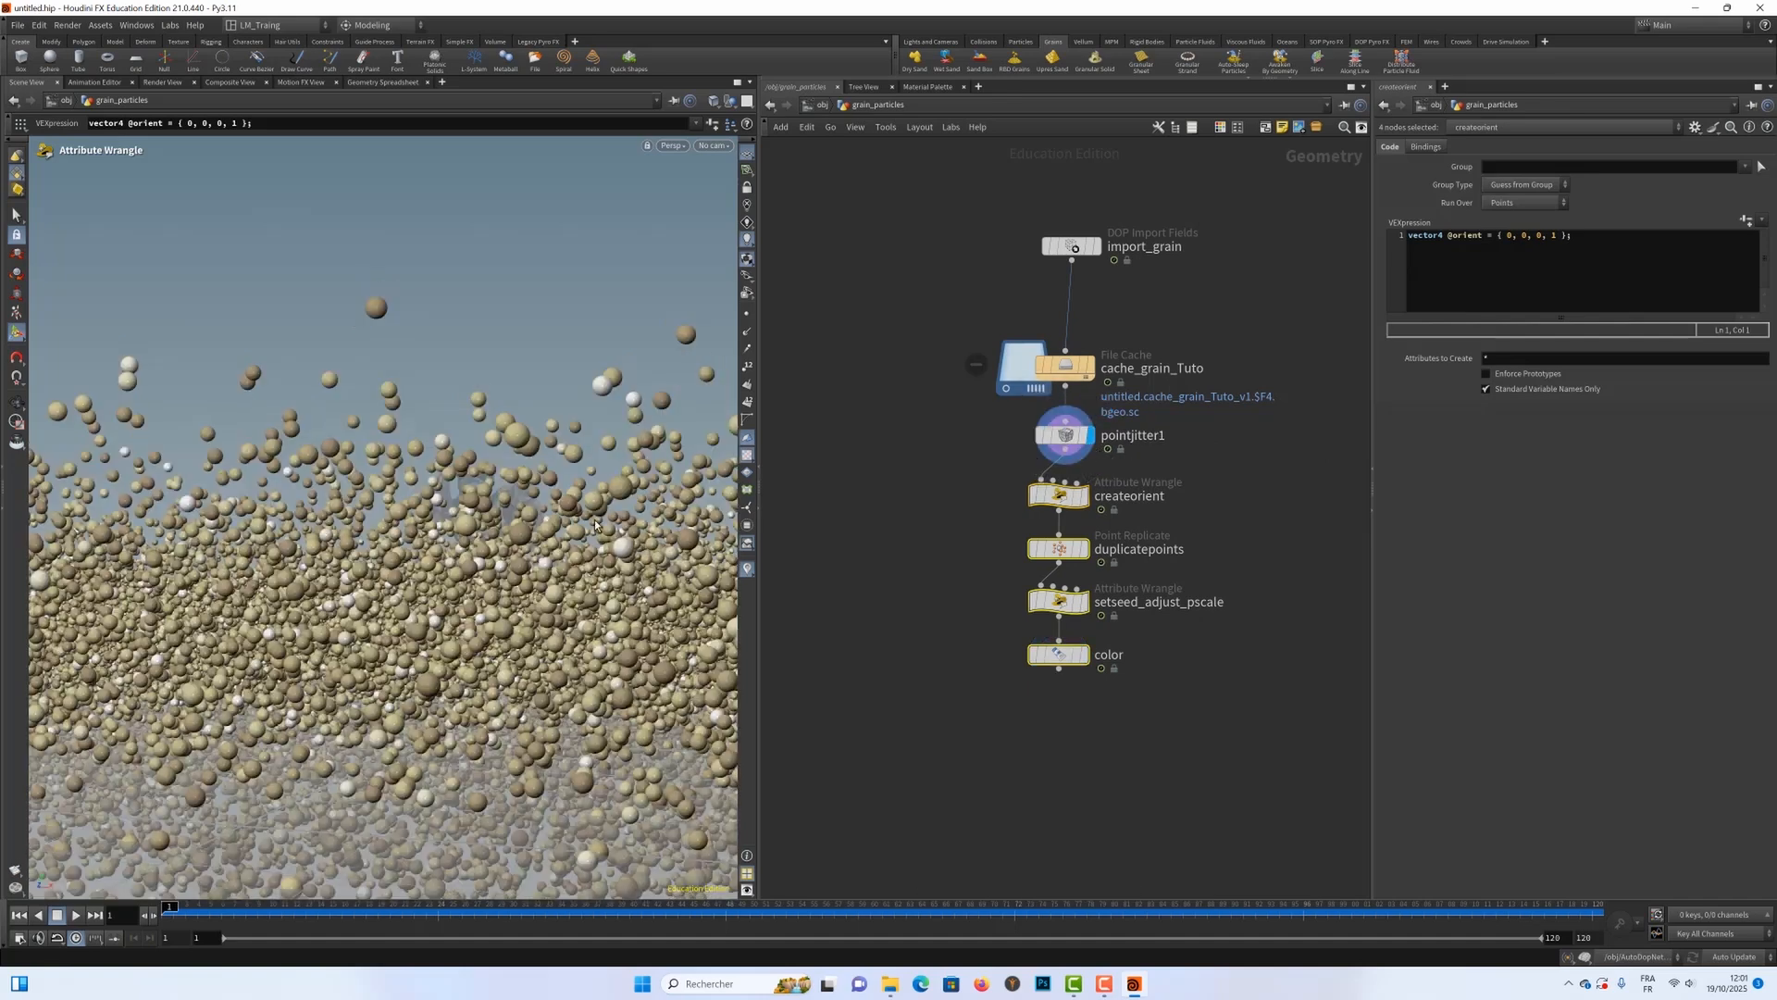
pyautogui.keyDown('alt'); pyautogui.moveTo(502, 493); pyautogui.dragTo(320, 478, button='right'); pyautogui.keyUp('alt')
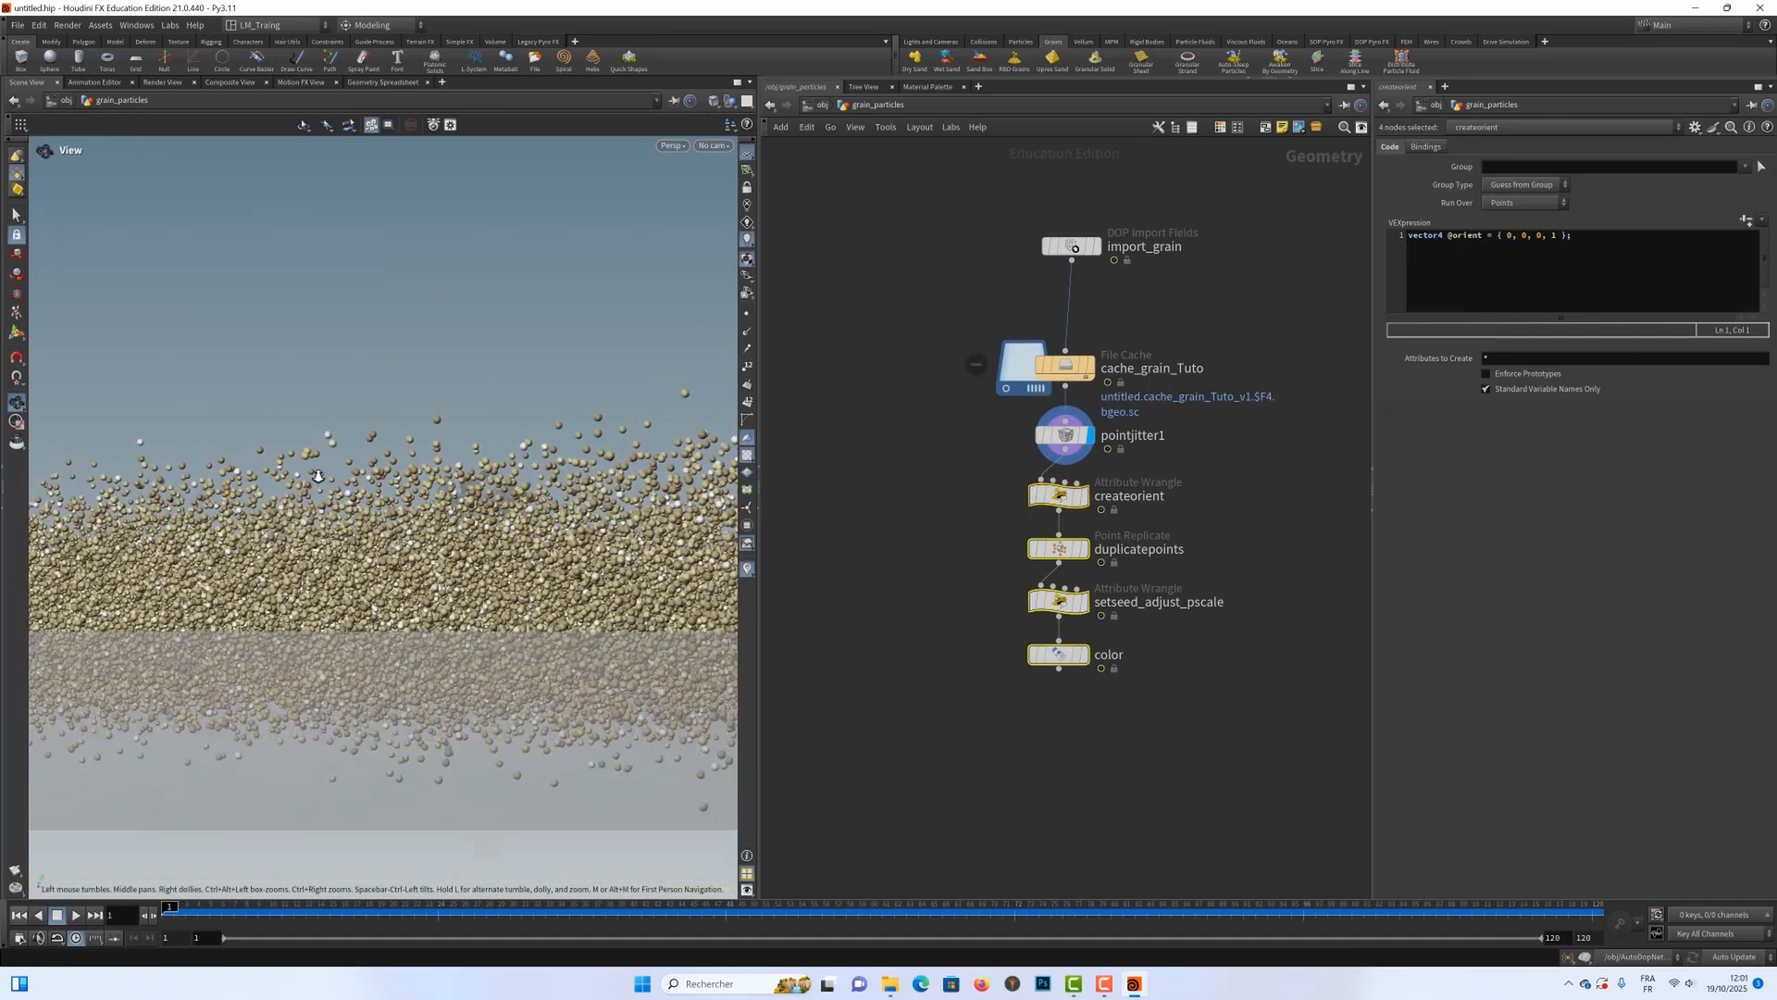
pyautogui.keyDown('alt'); pyautogui.moveTo(319, 478); pyautogui.dragTo(376, 473); pyautogui.keyUp('alt')
pyautogui.press('Return')
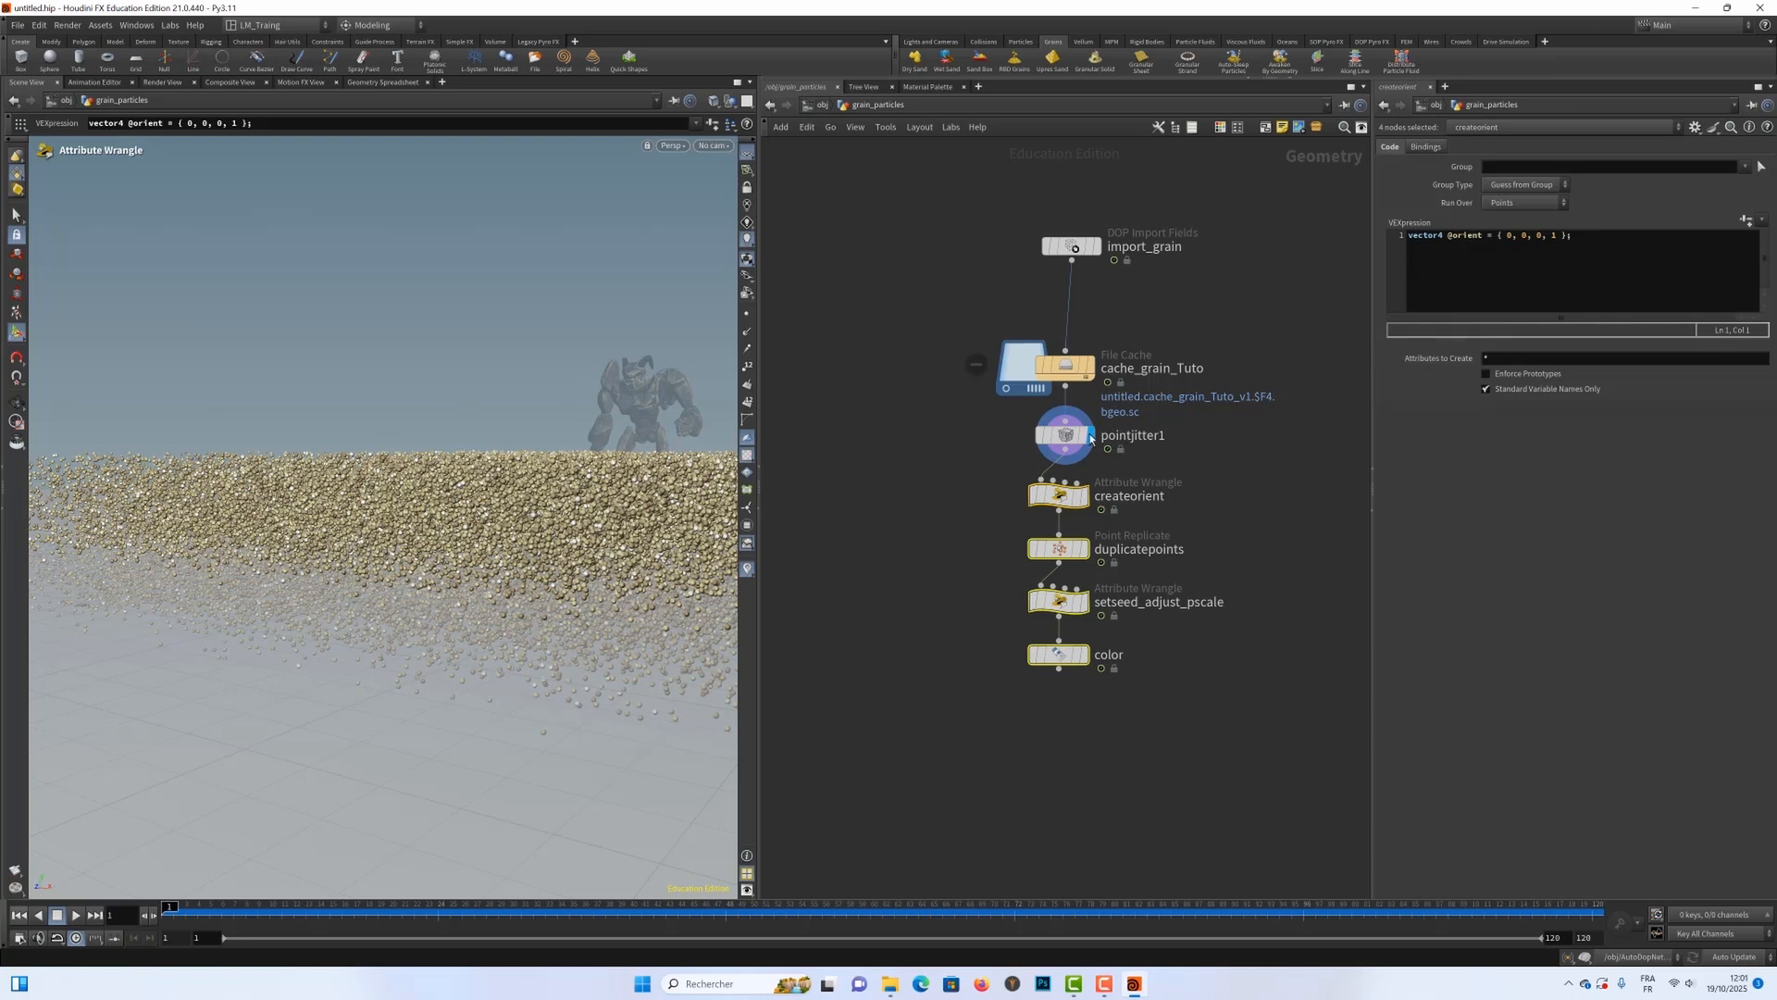
pyautogui.click(1136, 442)
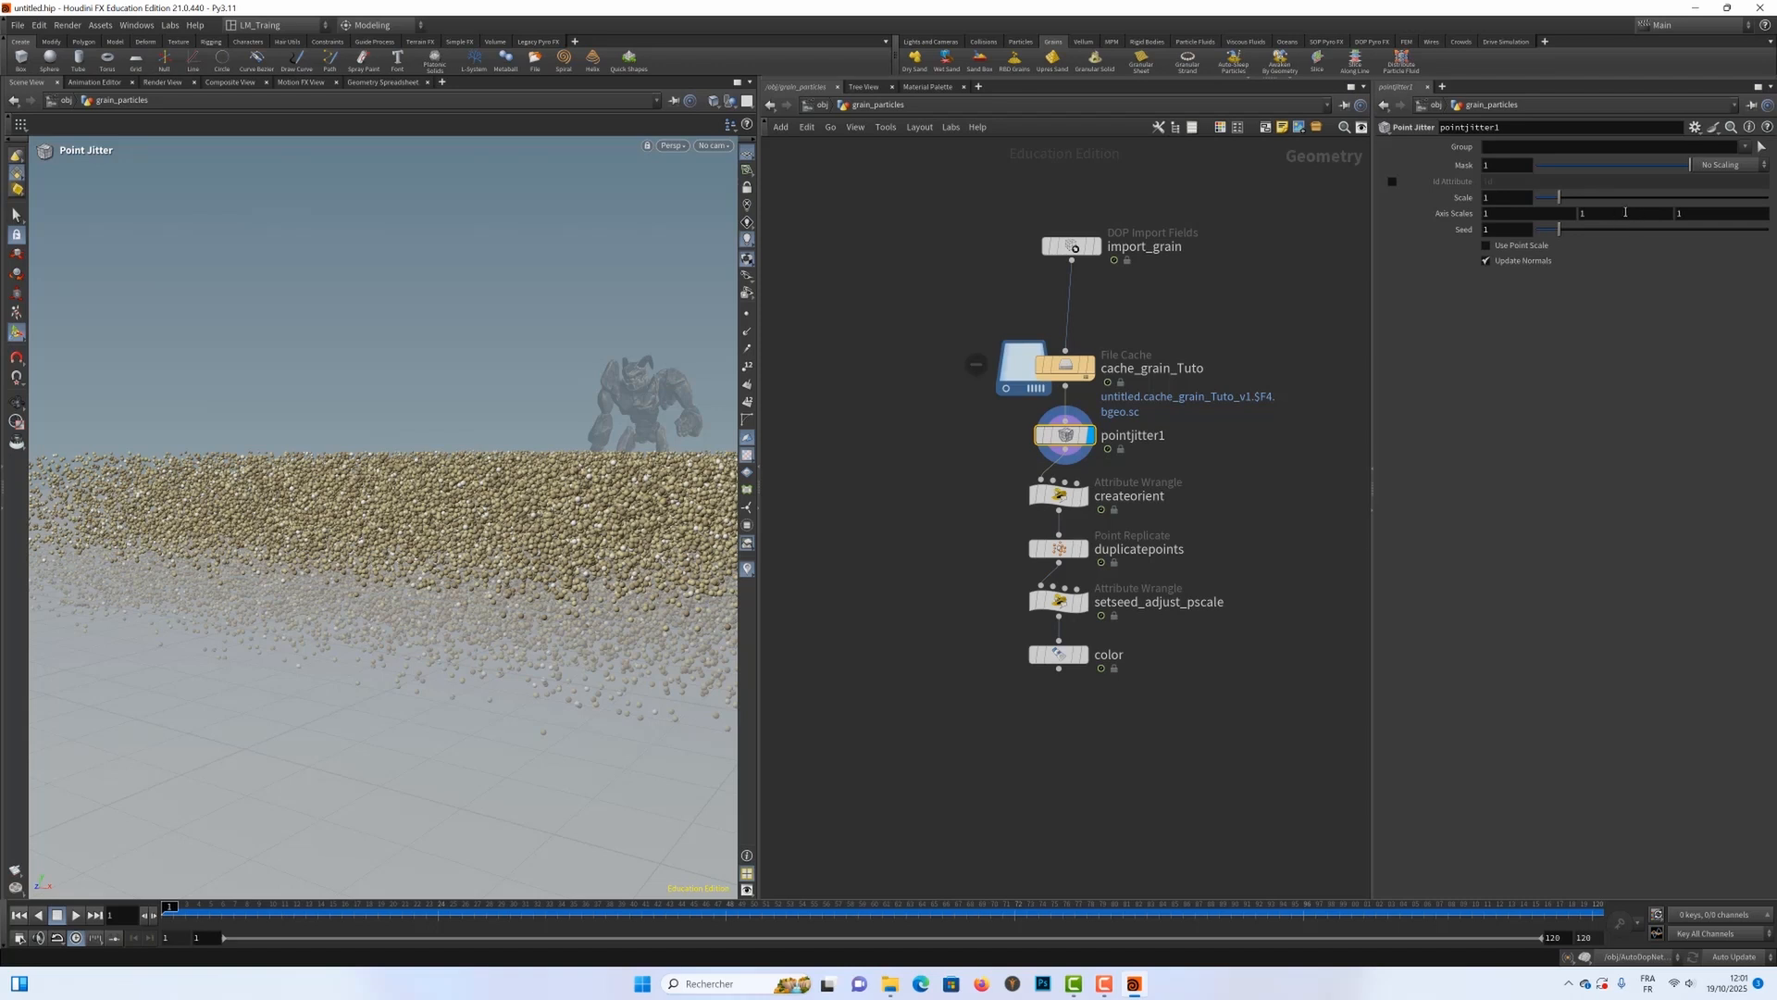
pyautogui.moveTo(1557, 200); pyautogui.dragTo(1532, 207)
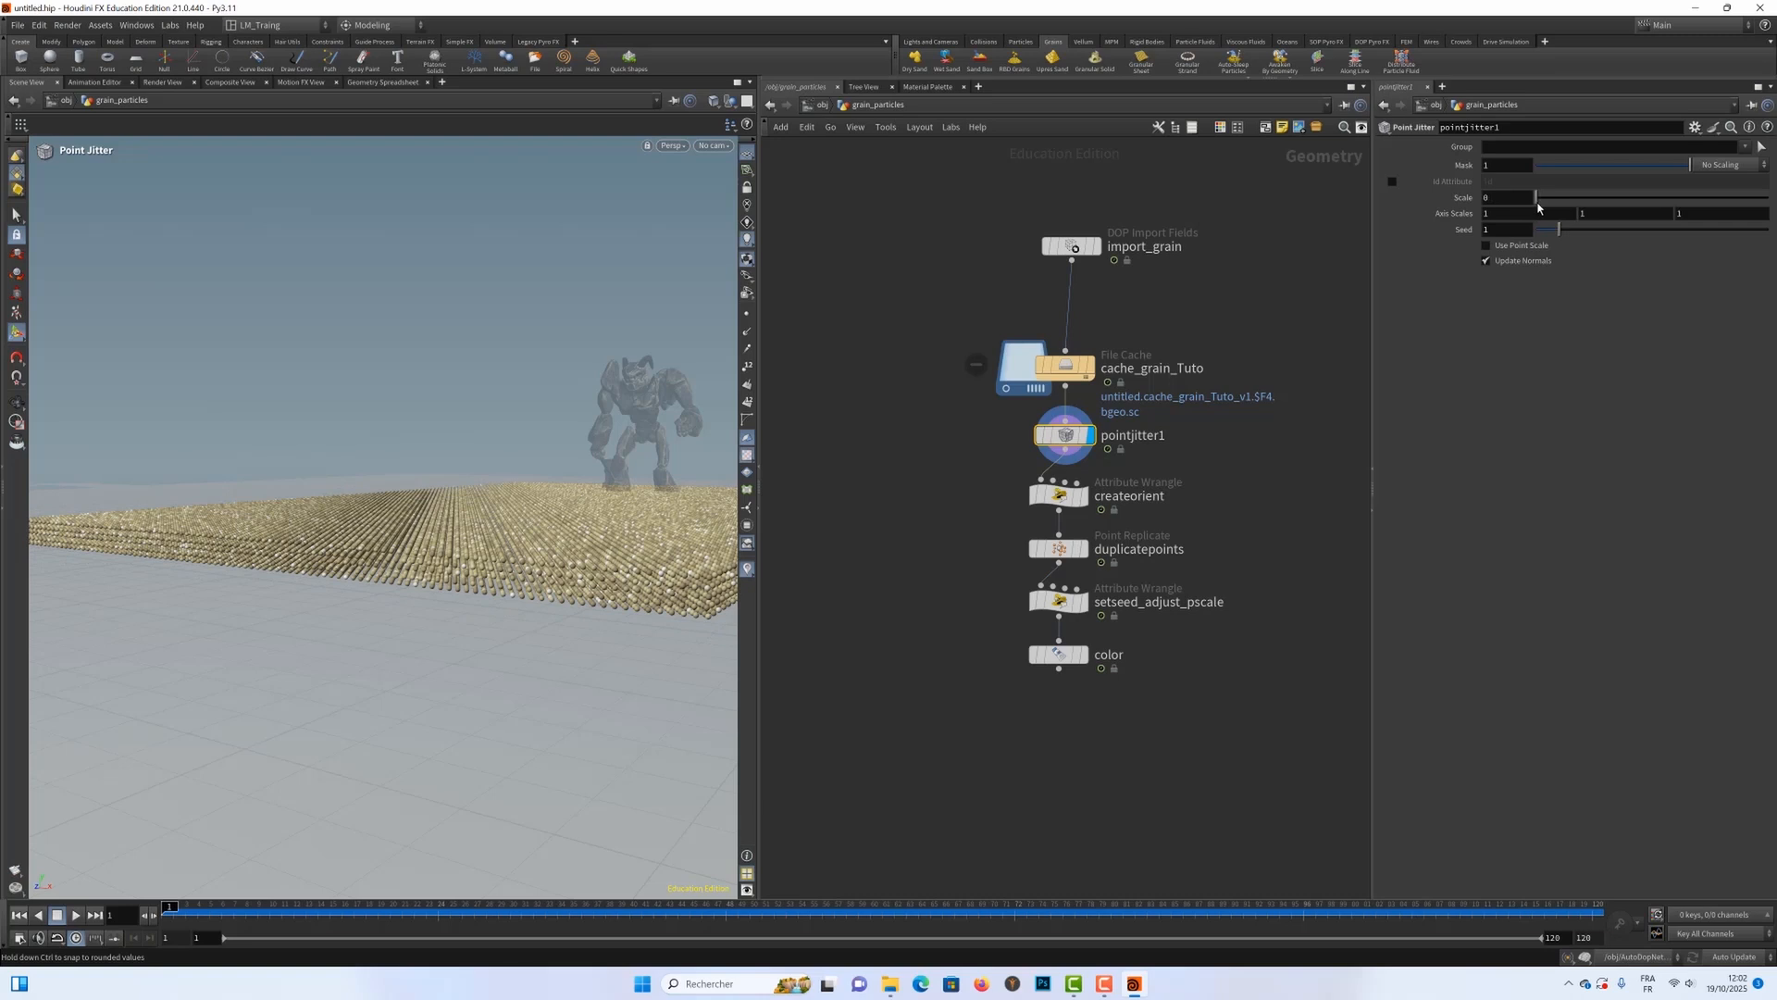
pyautogui.moveTo(1538, 207); pyautogui.dragTo(1540, 207)
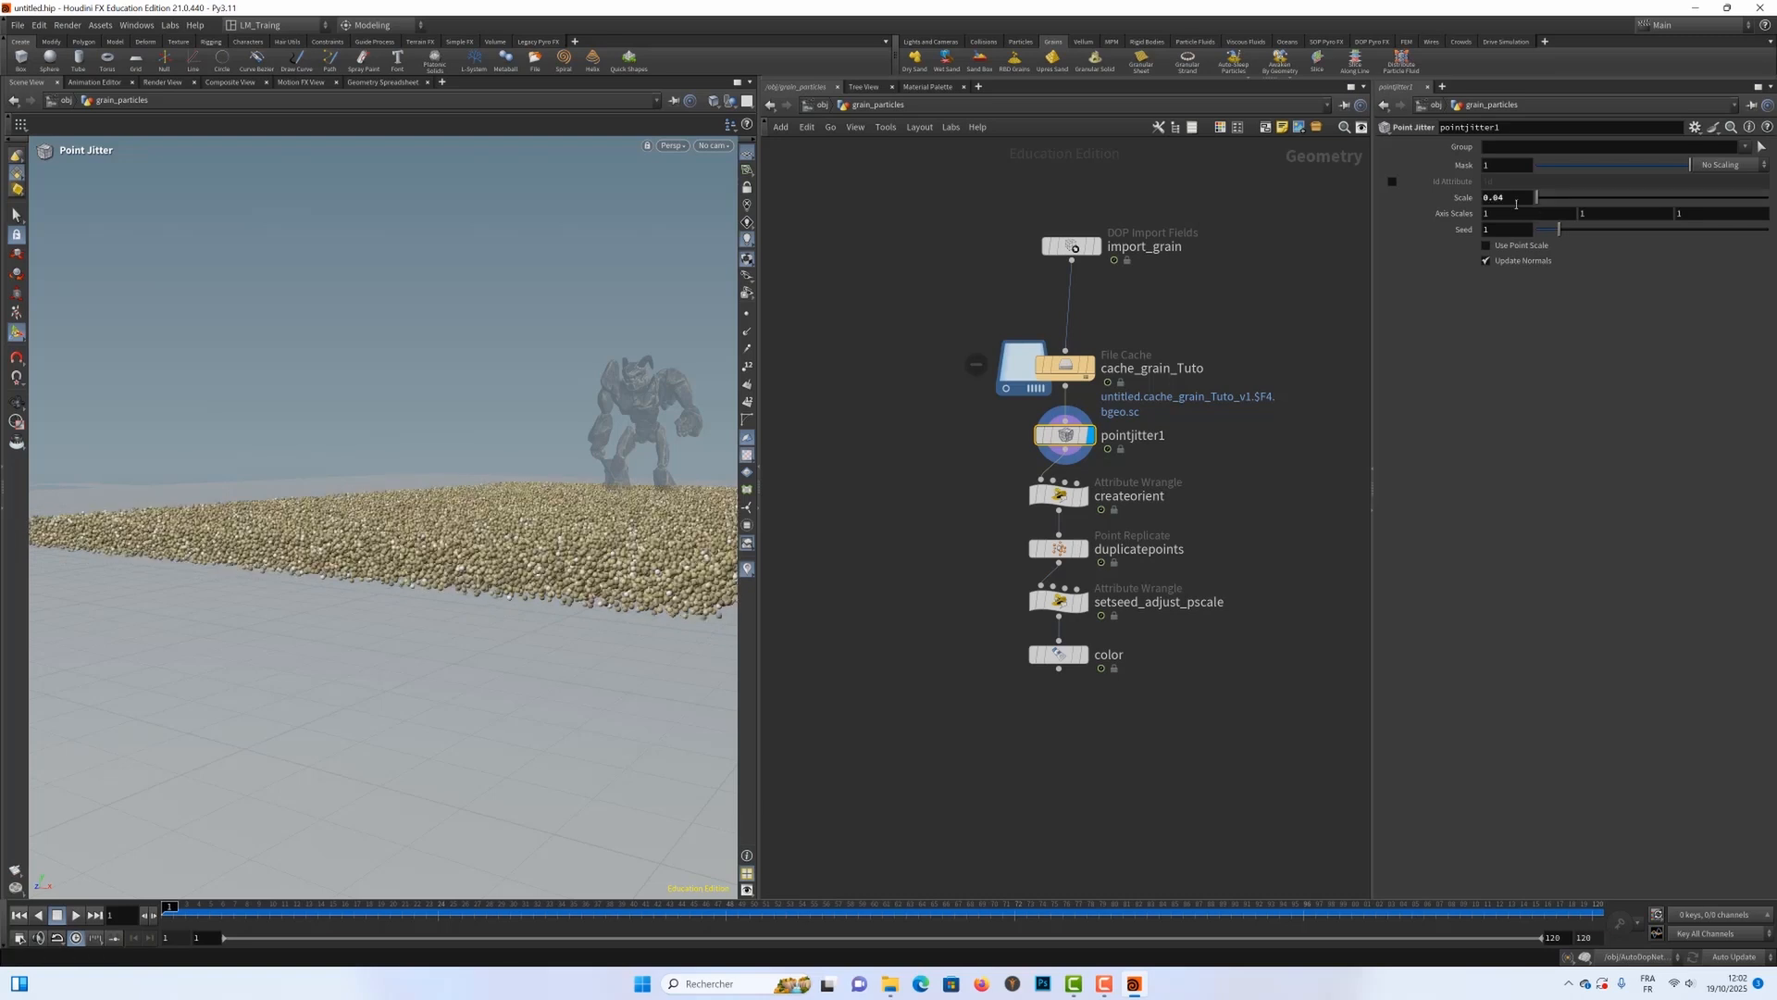
pyautogui.press('Escape')
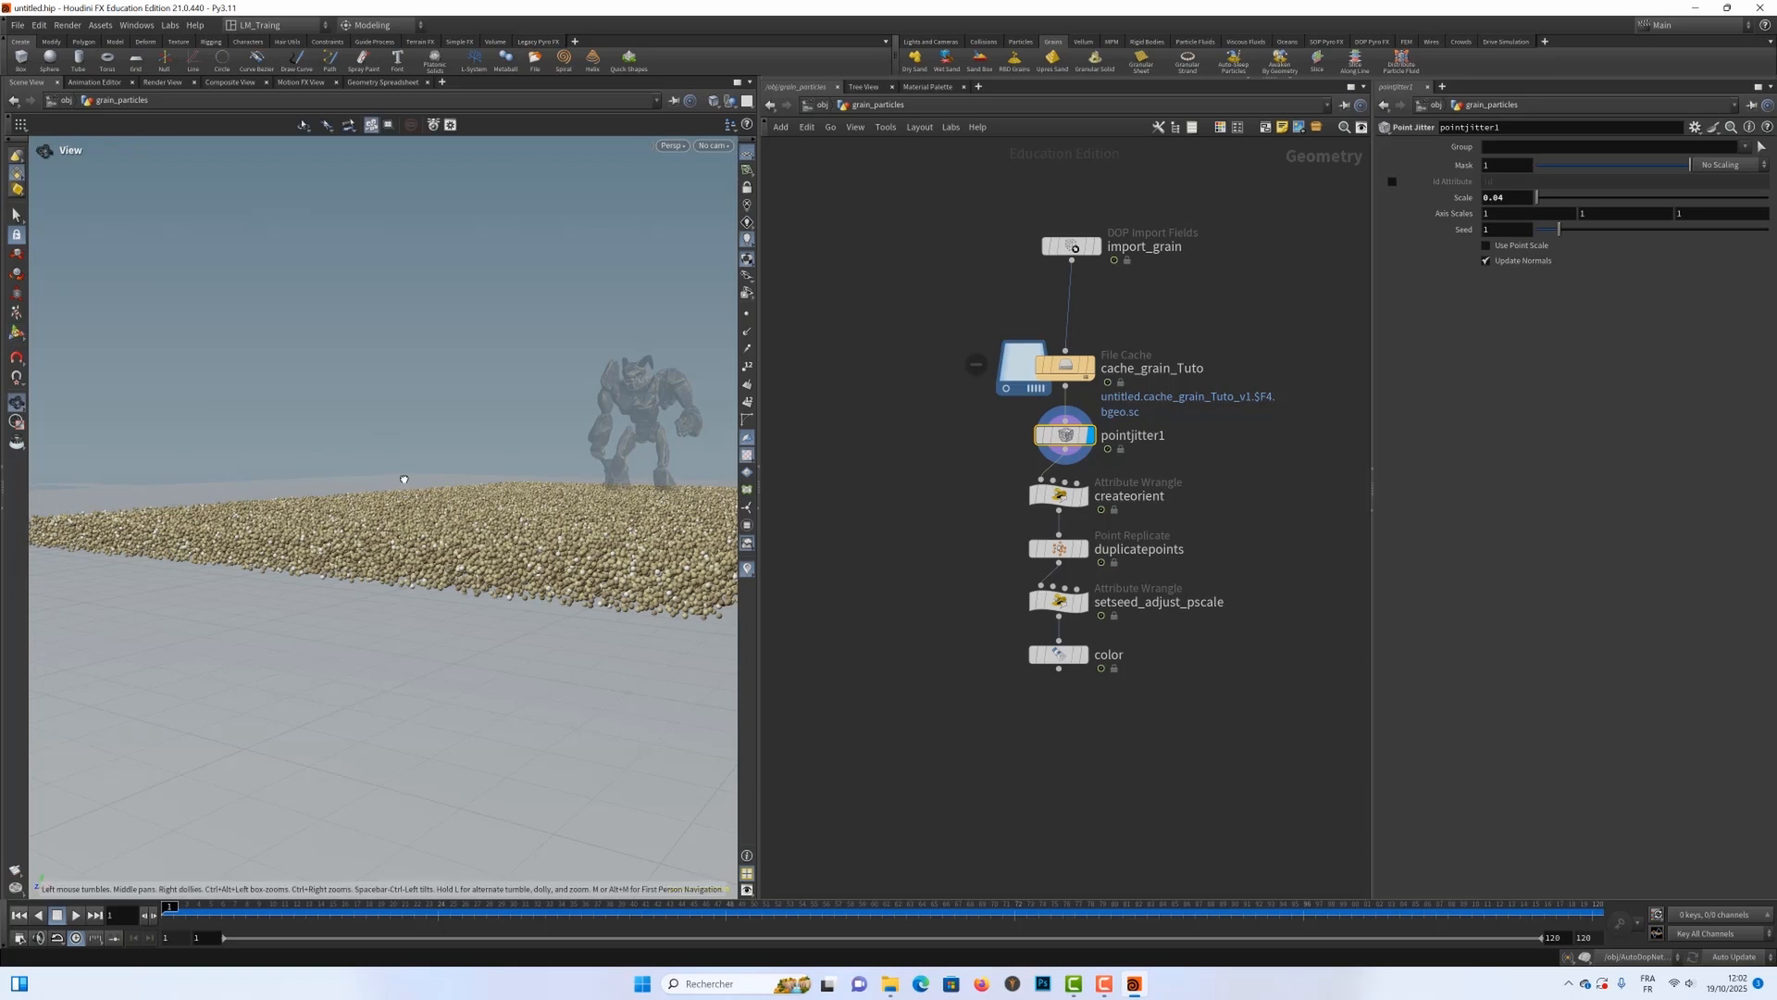
# Step: Compare the jittered grains at pointjitter1 with the full upres output at the color node
pyautogui.moveTo(404, 488)
pyautogui.mouseDown()
pyautogui.moveTo(480, 456)
pyautogui.moveTo(374, 481)
pyautogui.mouseUp()
pyautogui.moveTo(375, 481); pyautogui.dragTo(547, 468, button='right')
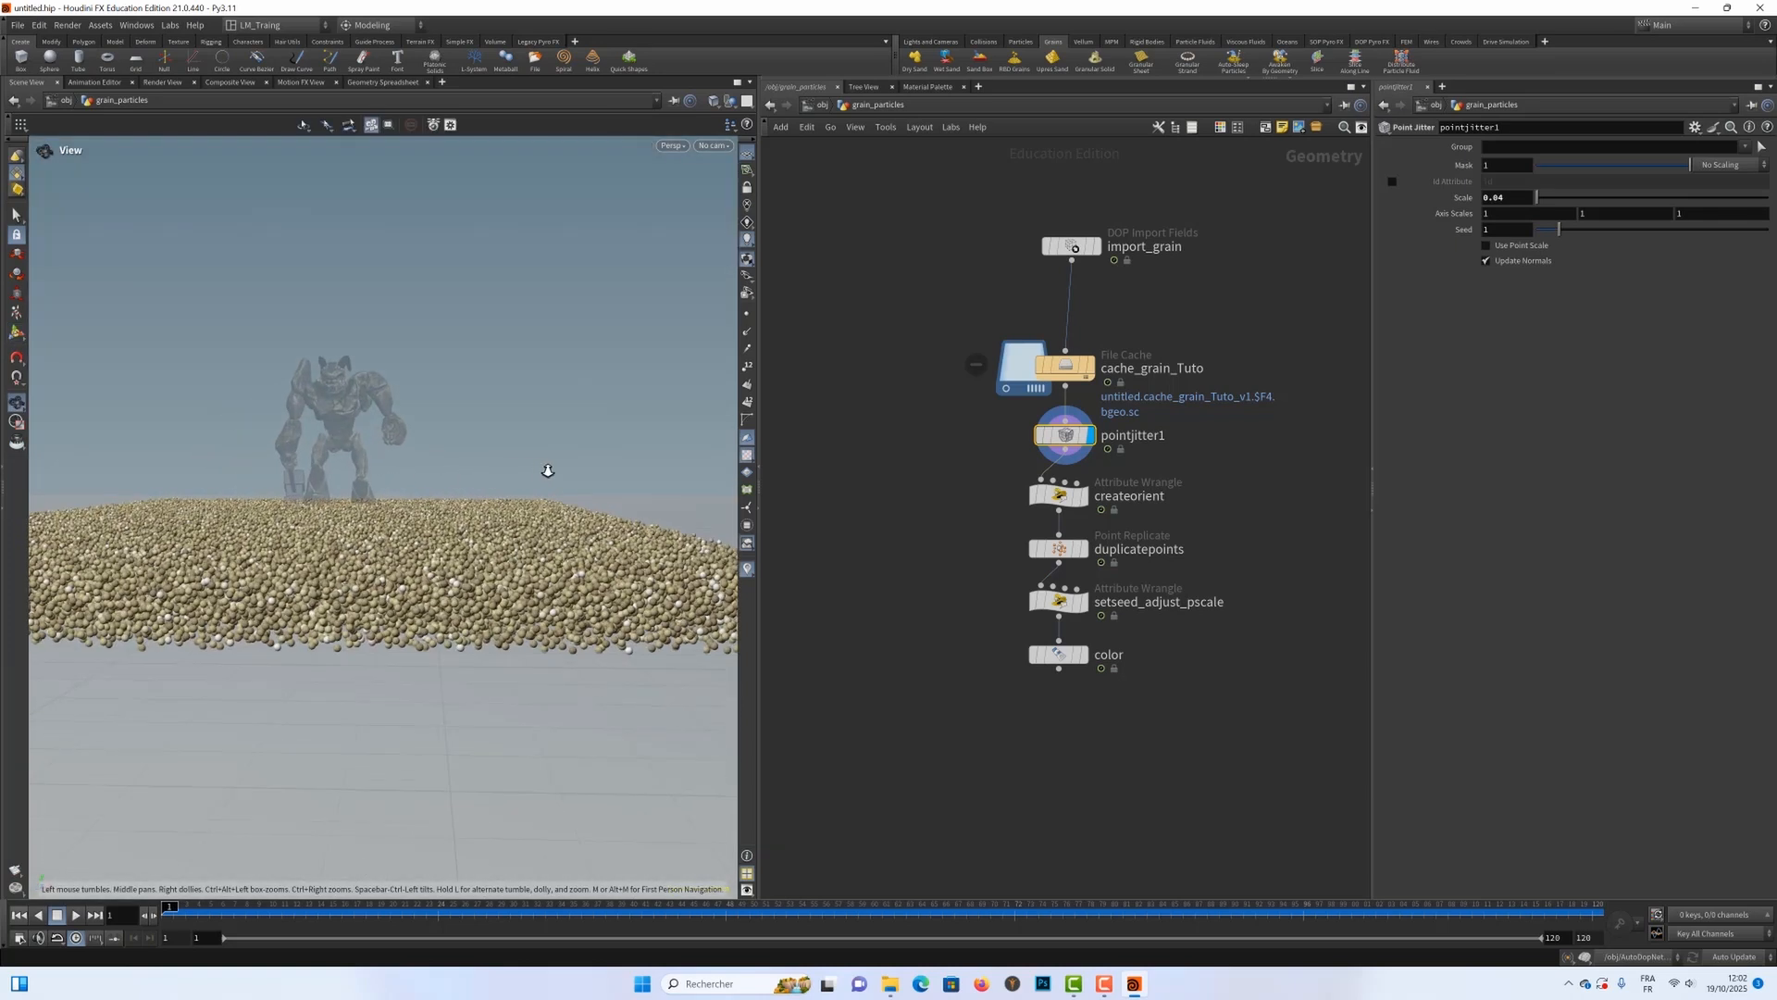
pyautogui.moveTo(467, 490); pyautogui.dragTo(392, 530)
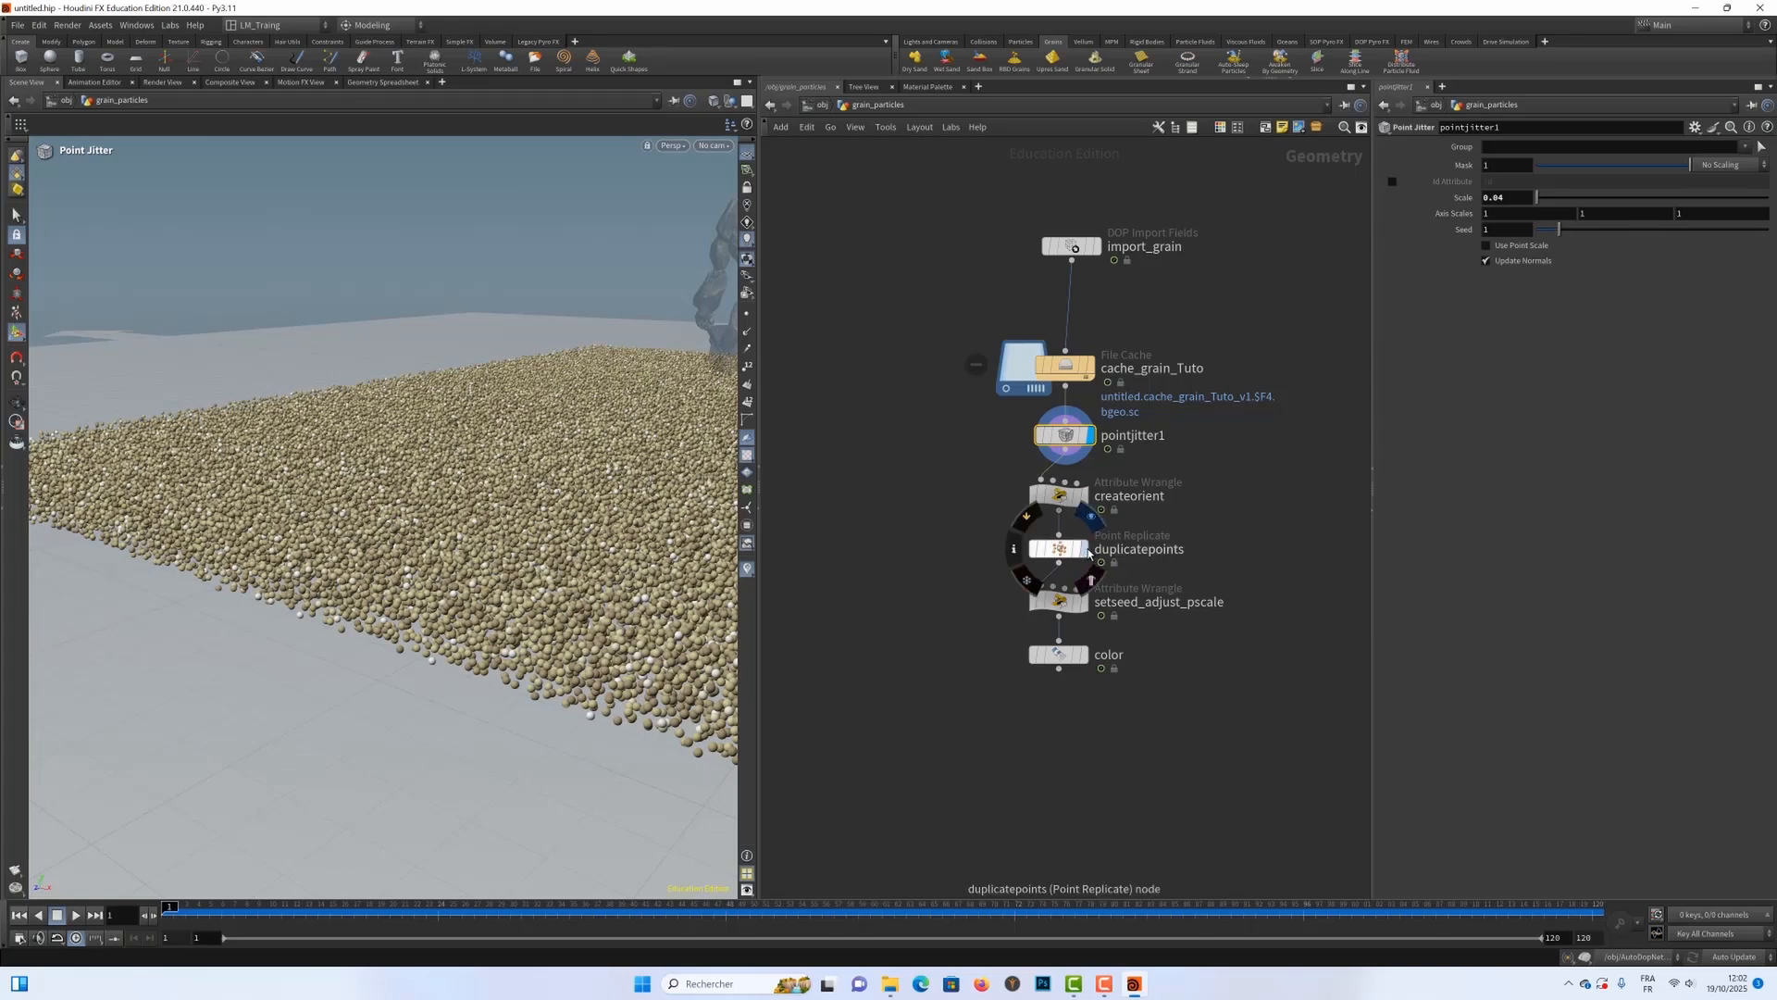
pyautogui.click(1088, 660)
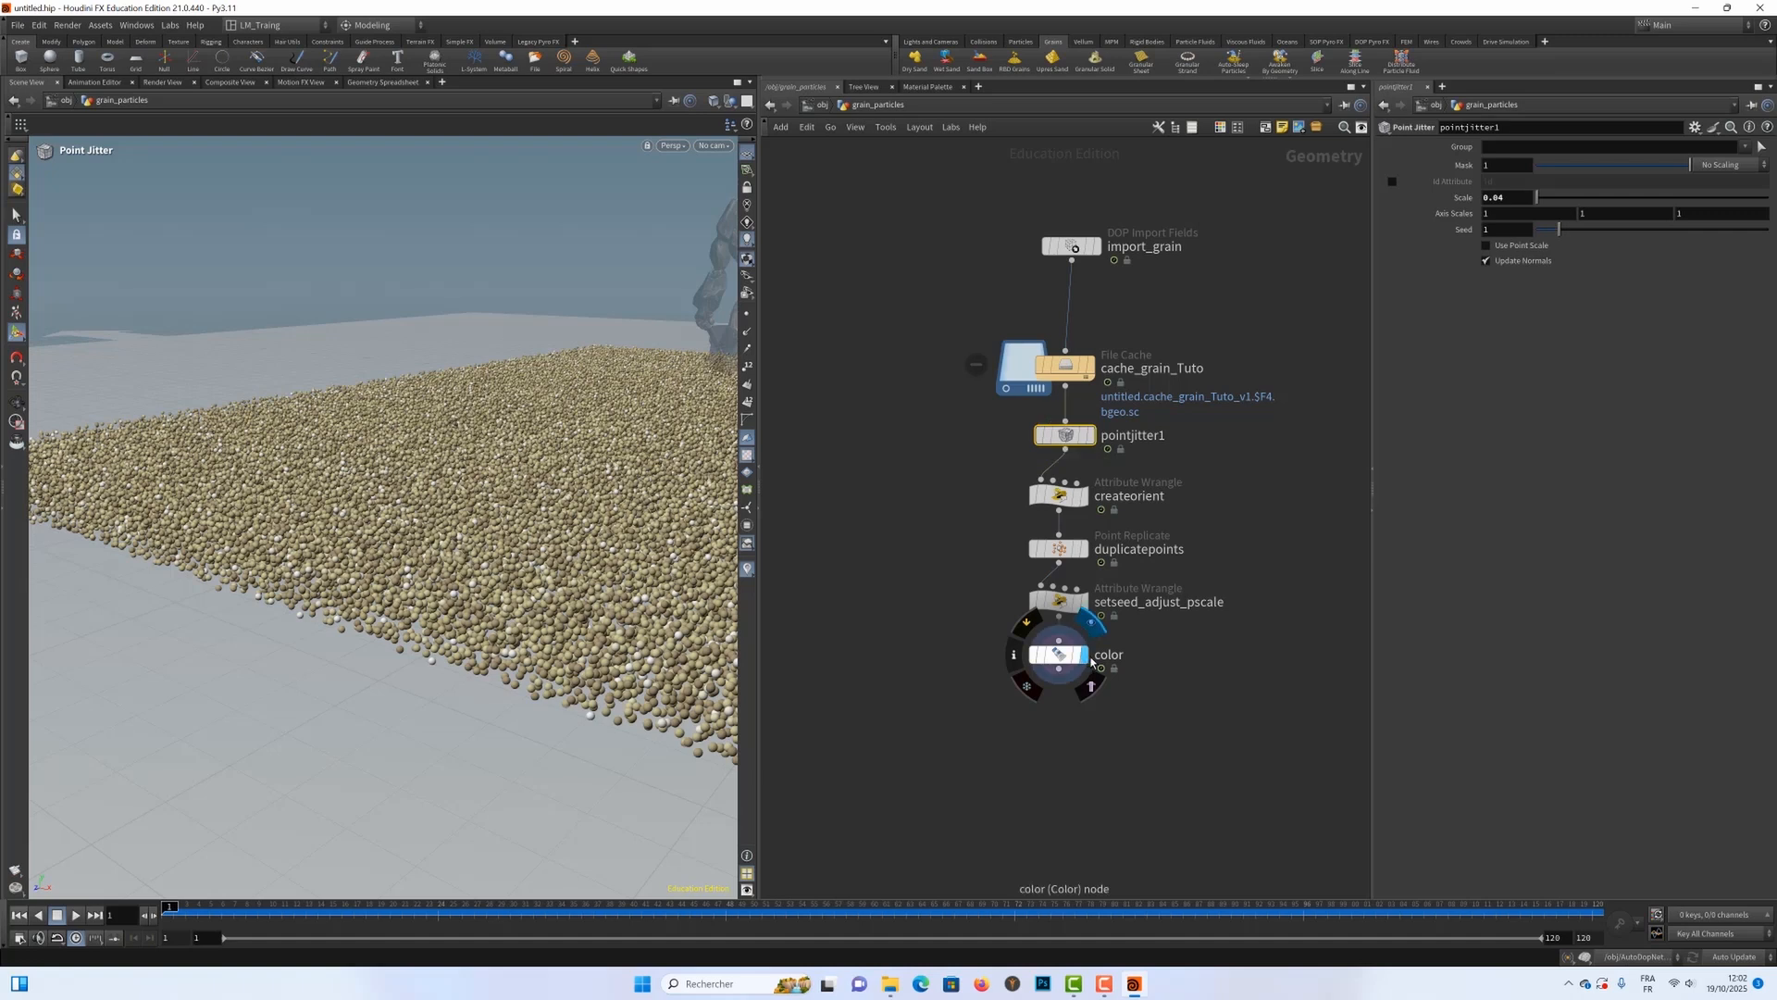
pyautogui.press('Escape')
pyautogui.moveTo(428, 535)
pyautogui.mouseDown()
pyautogui.moveTo(452, 540)
pyautogui.moveTo(415, 541)
pyautogui.mouseUp()
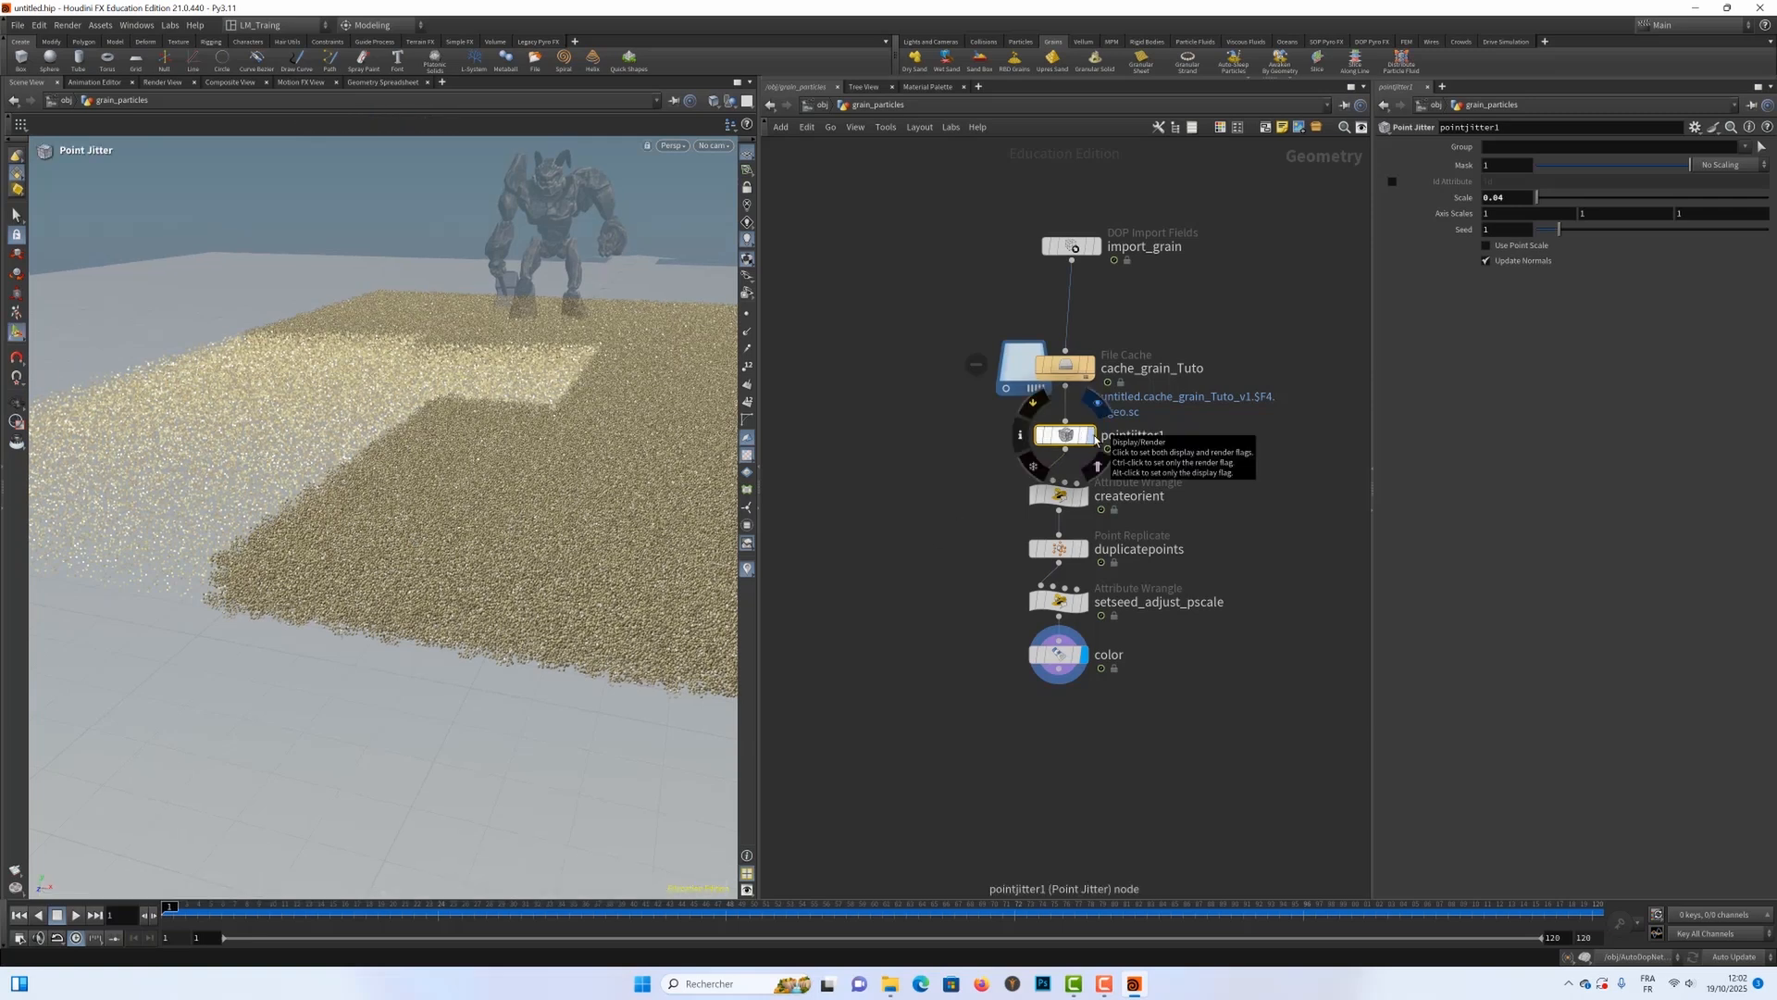
# Step: Set the display flag on pointjitter1 and only the render flag on the color node
pyautogui.click(1092, 437)
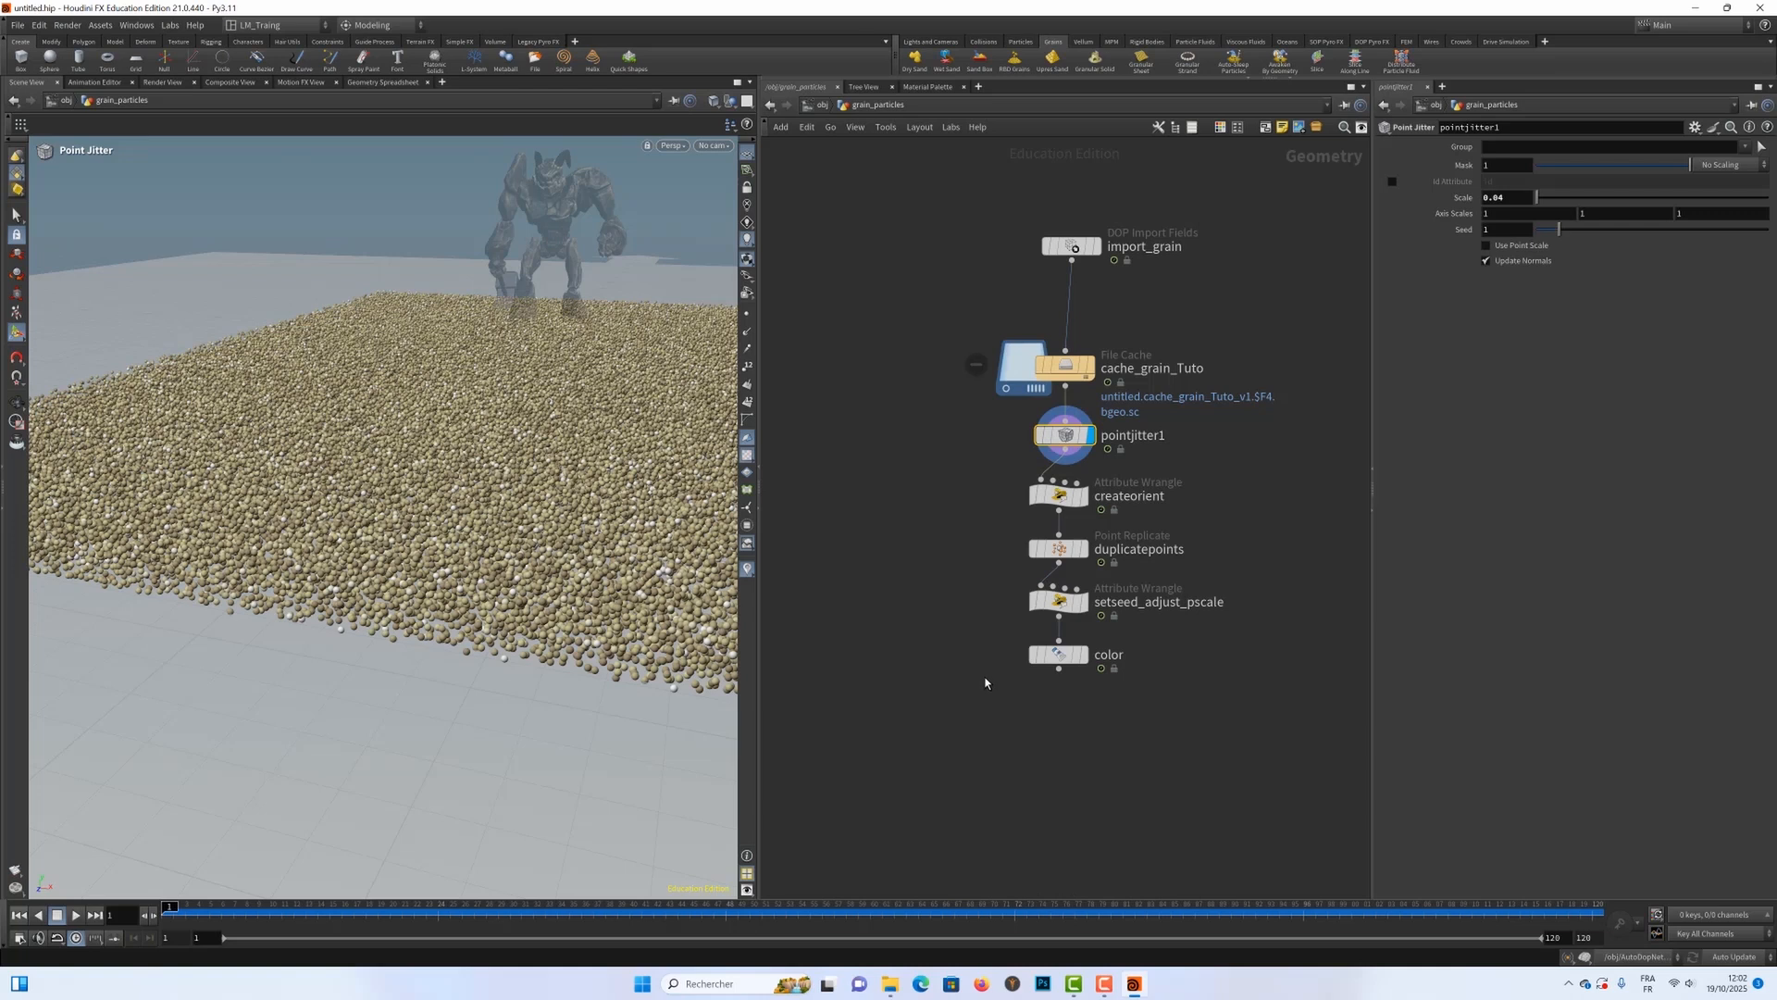
pyautogui.click(1087, 658)
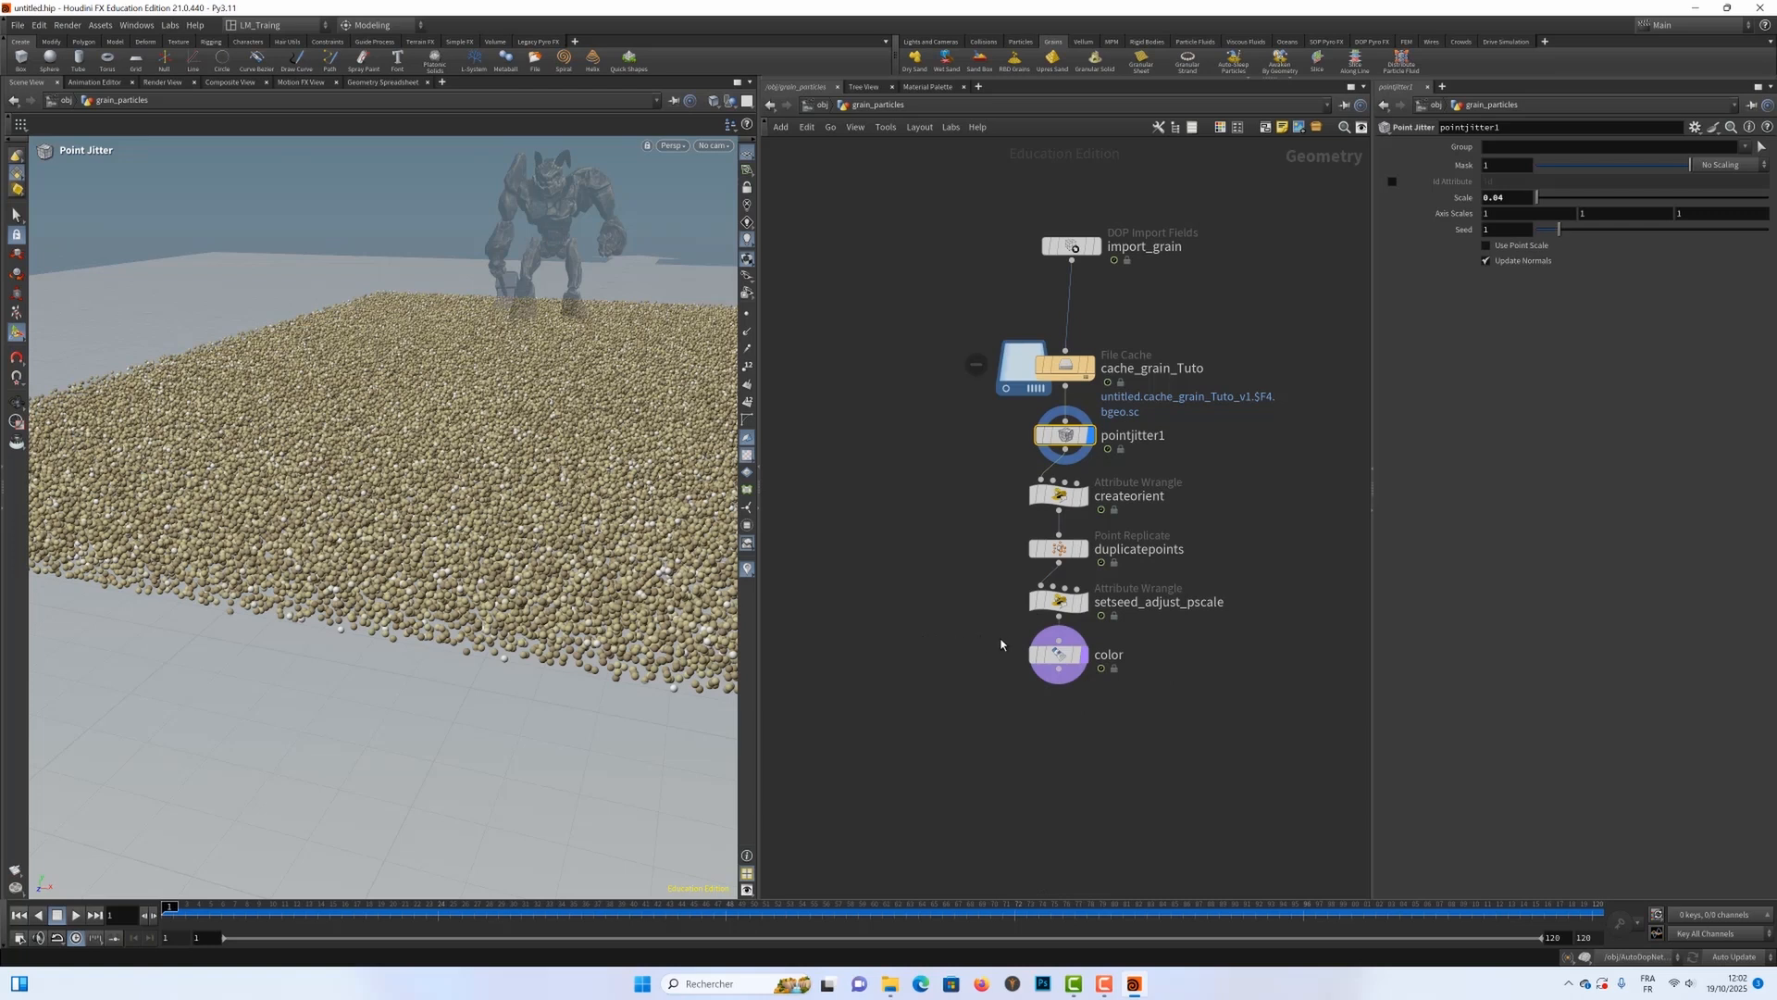
pyautogui.moveTo(985, 645); pyautogui.dragTo(1152, 690)
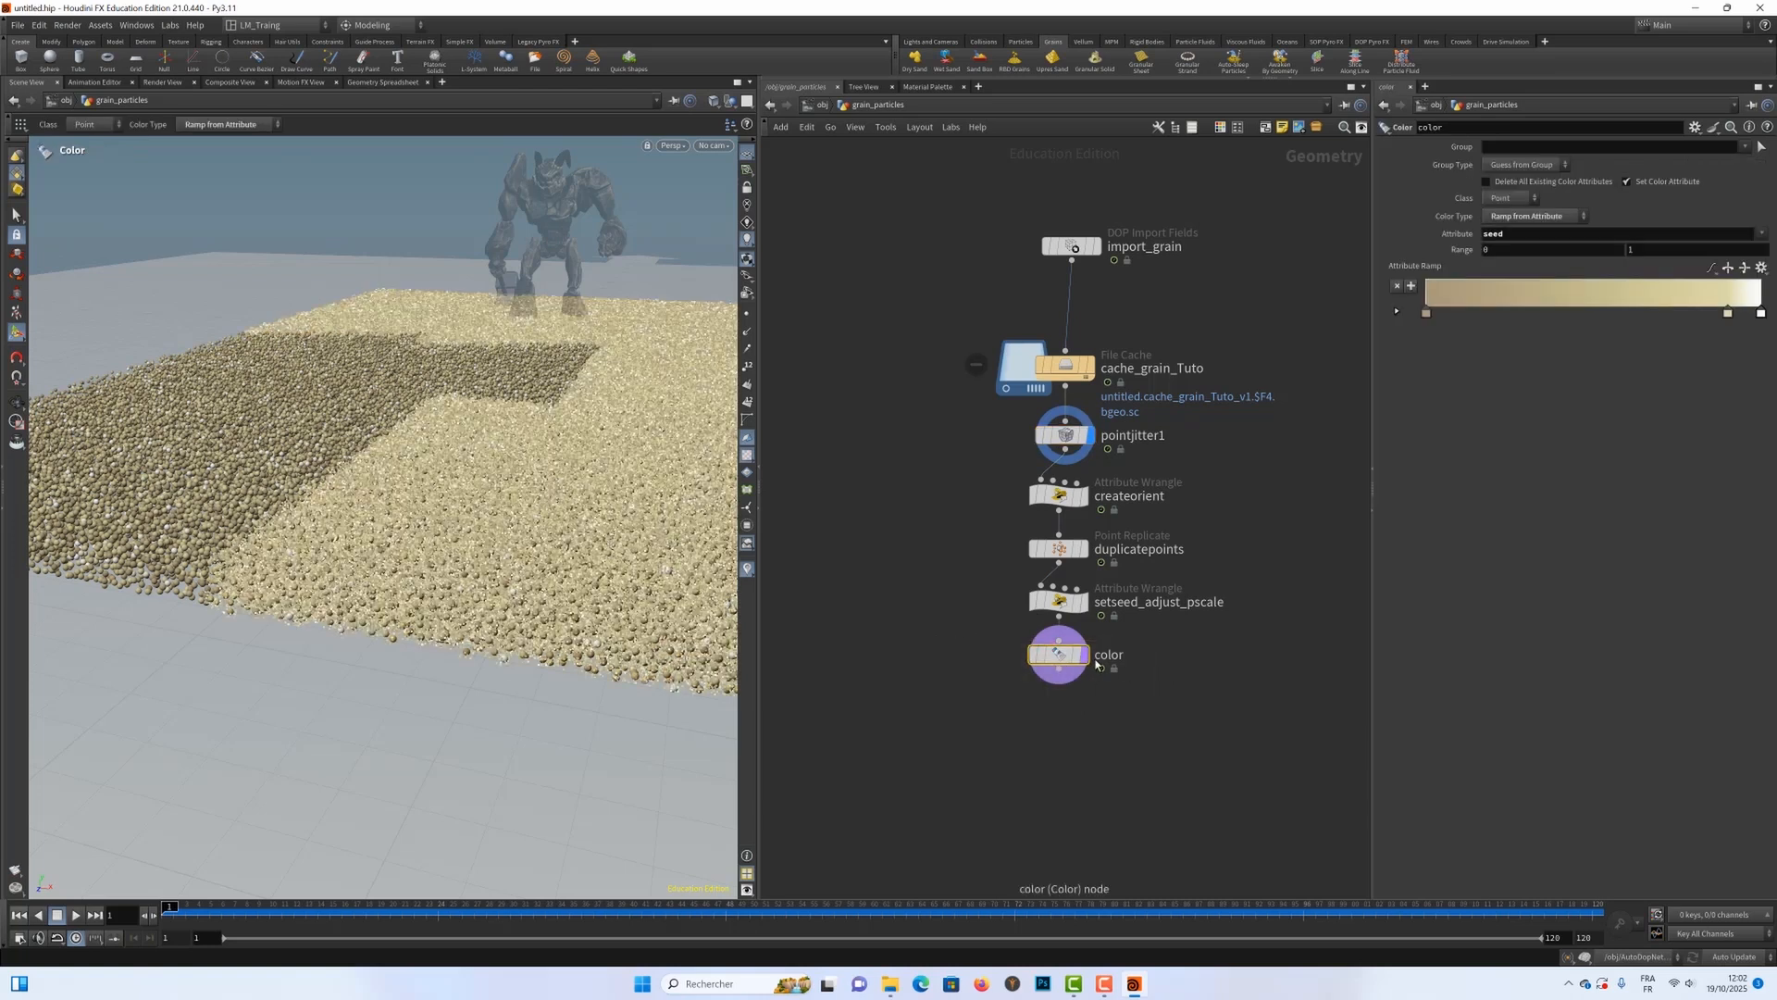
pyautogui.click(1066, 437)
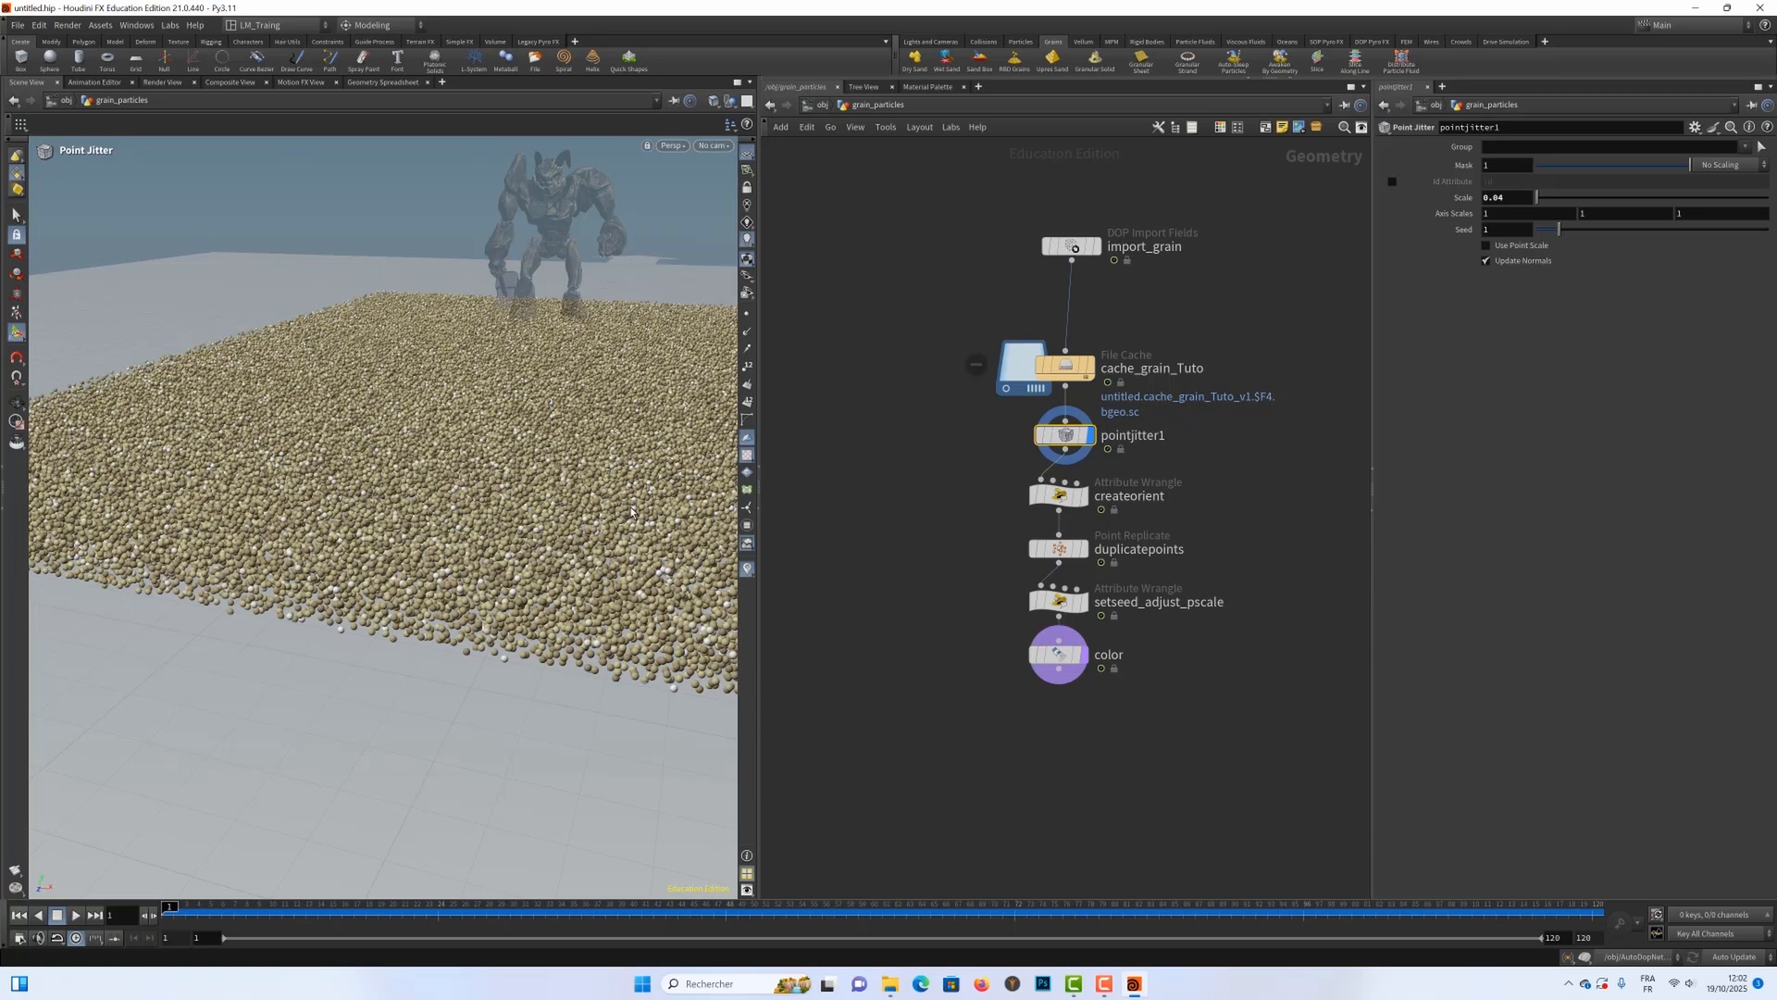
# Step: Examine the jittered sand slab and Crag at frame 1 from a raised view and from the front
pyautogui.moveTo(476, 440); pyautogui.dragTo(476, 446)
pyautogui.moveTo(478, 443); pyautogui.dragTo(447, 418, button='right')
pyautogui.moveTo(487, 372); pyautogui.dragTo(491, 535)
pyautogui.press('Return')
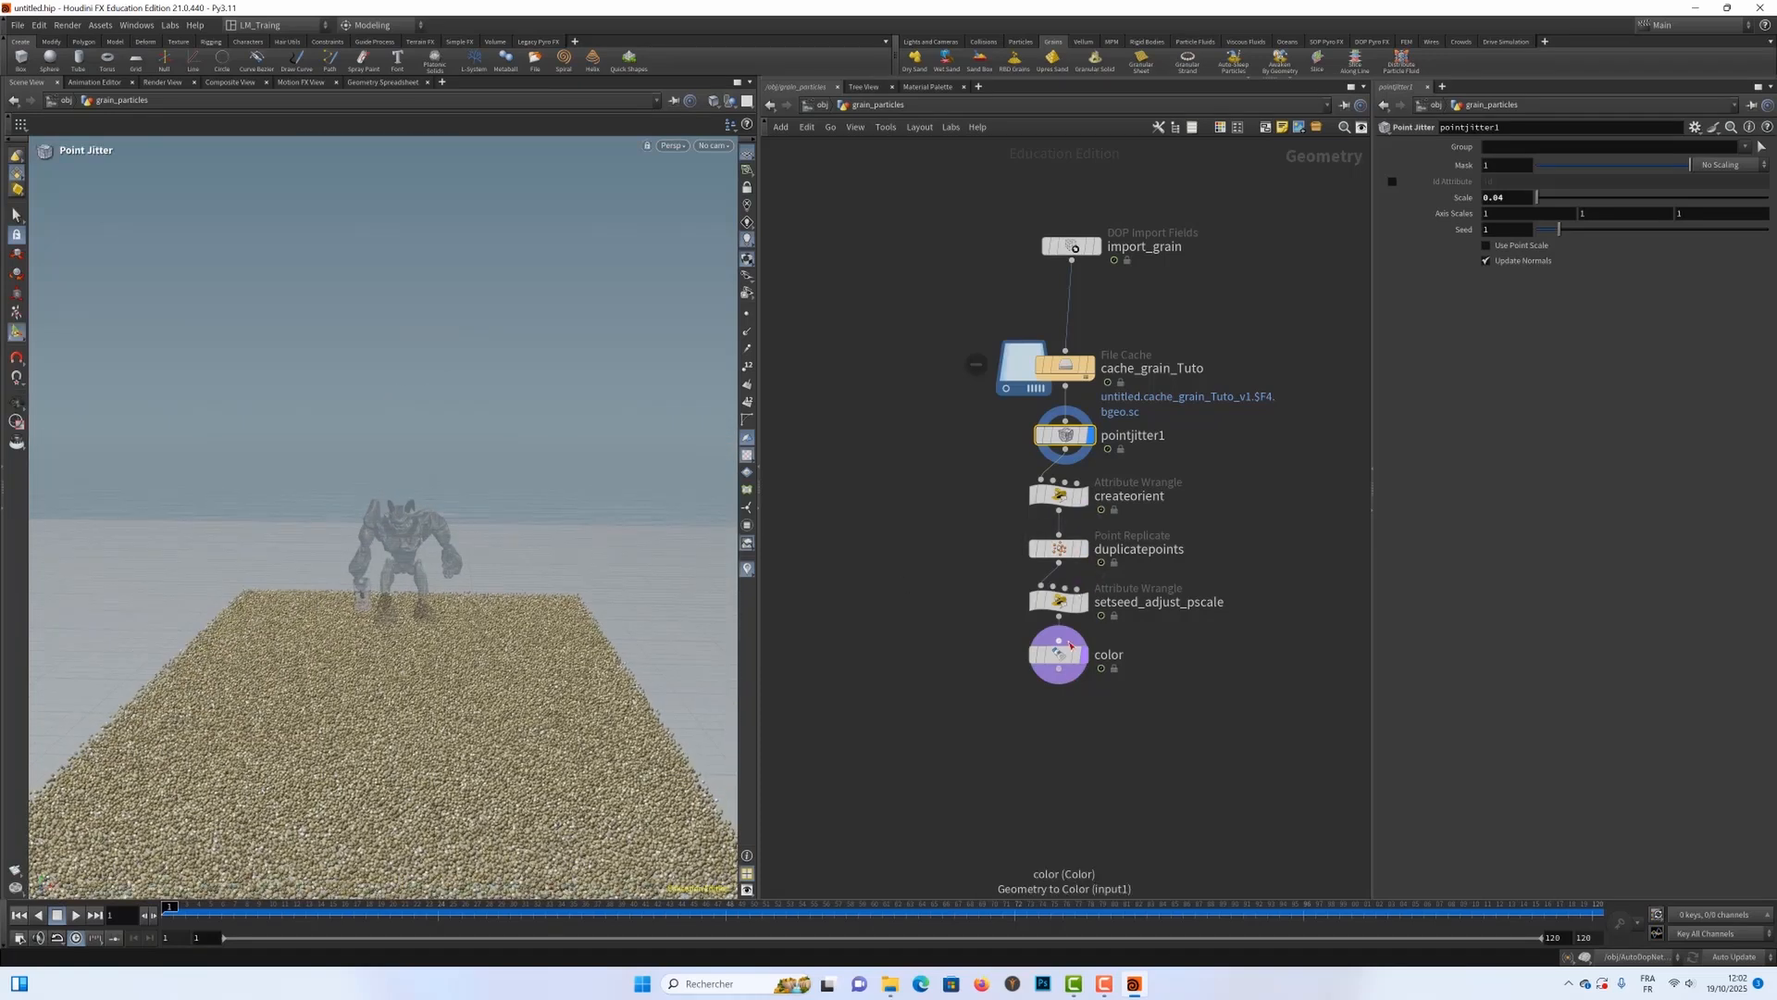
pyautogui.moveTo(1055, 651)
pyautogui.keyDown('alt'); pyautogui.moveTo(497, 549); pyautogui.dragTo(496, 481, button='middle'); pyautogui.keyUp('alt')
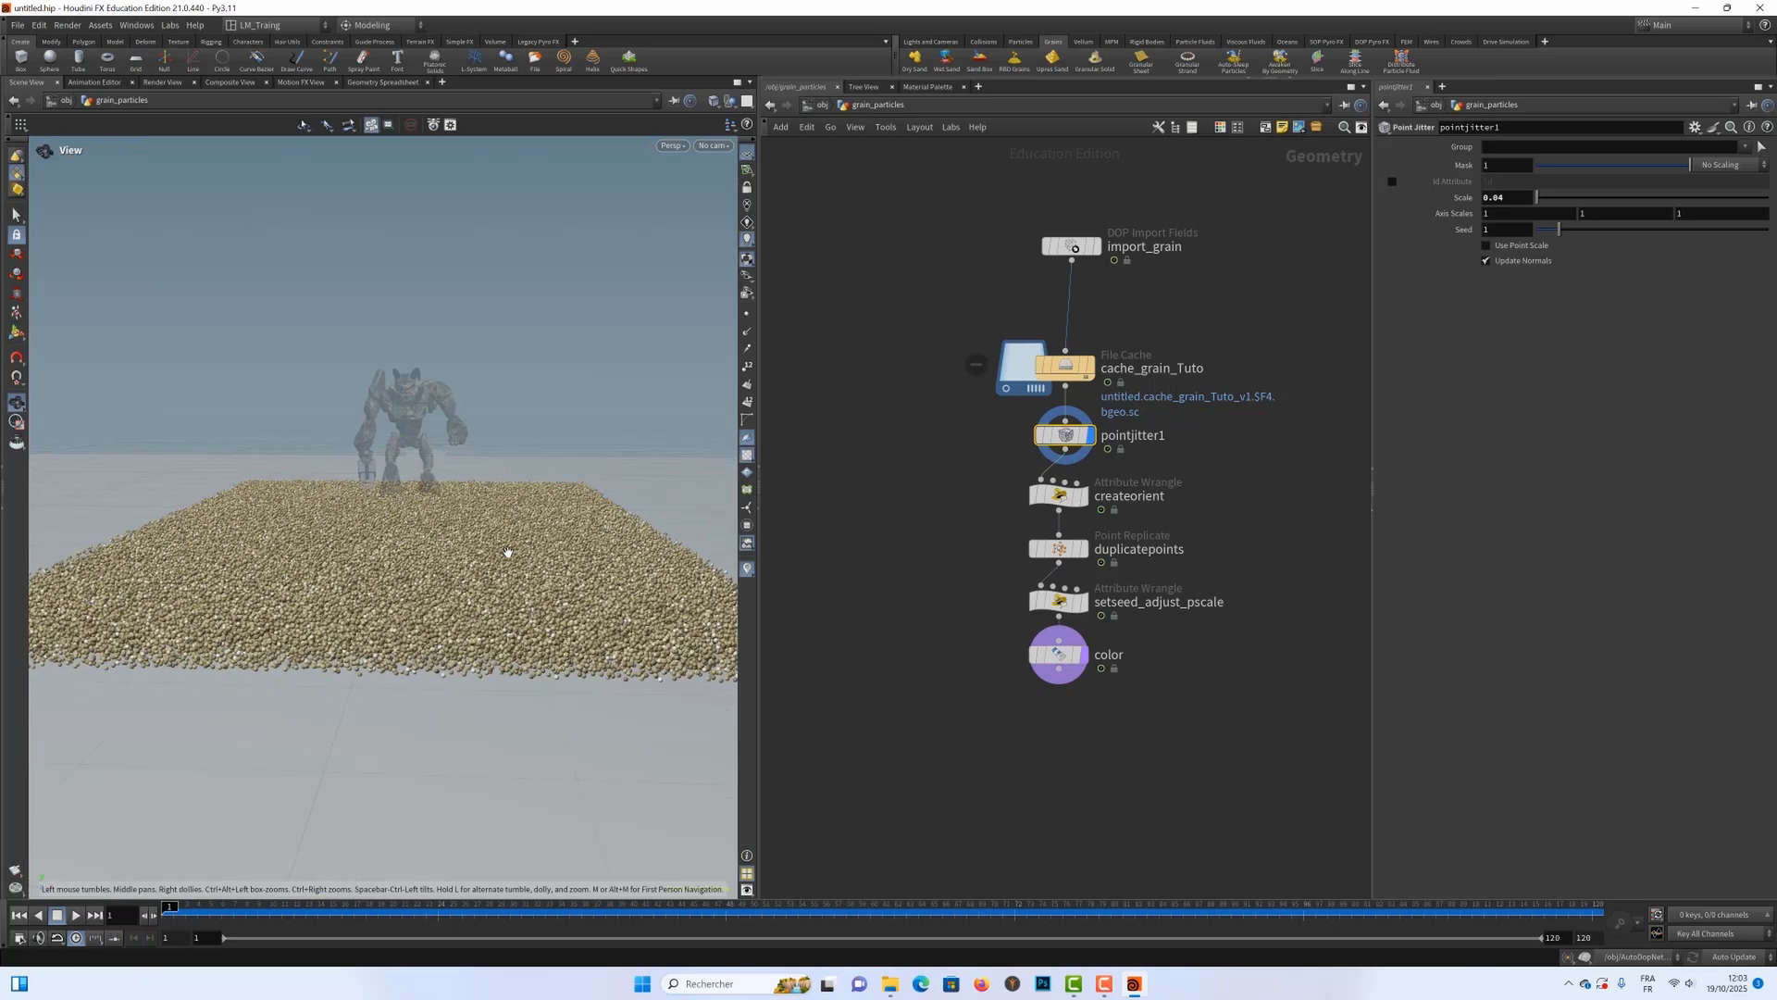
pyautogui.keyDown('alt'); pyautogui.moveTo(508, 553); pyautogui.dragTo(498, 566); pyautogui.keyUp('alt')
pyautogui.scroll(2, 498, 567)
pyautogui.press('Return')
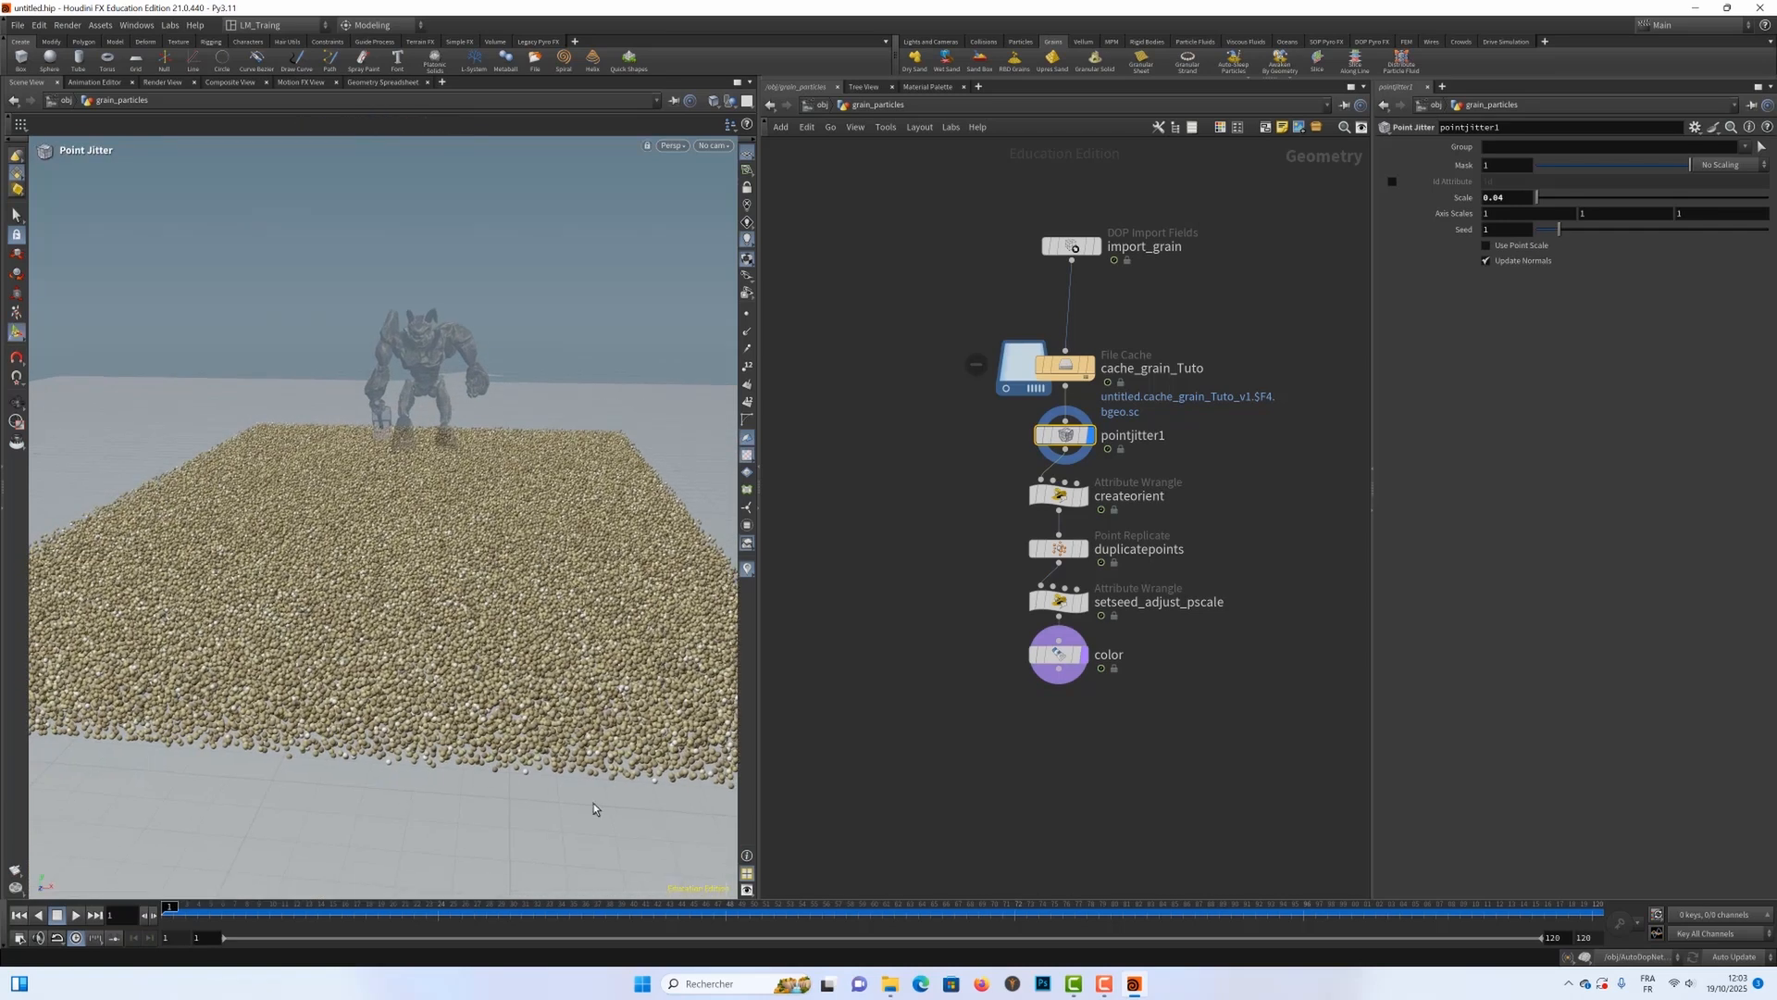
# Step: Scrub the jittered simulation through frames 41 and 66 to frame 74, viewing the sand around Crag up close
pyautogui.click(648, 912)
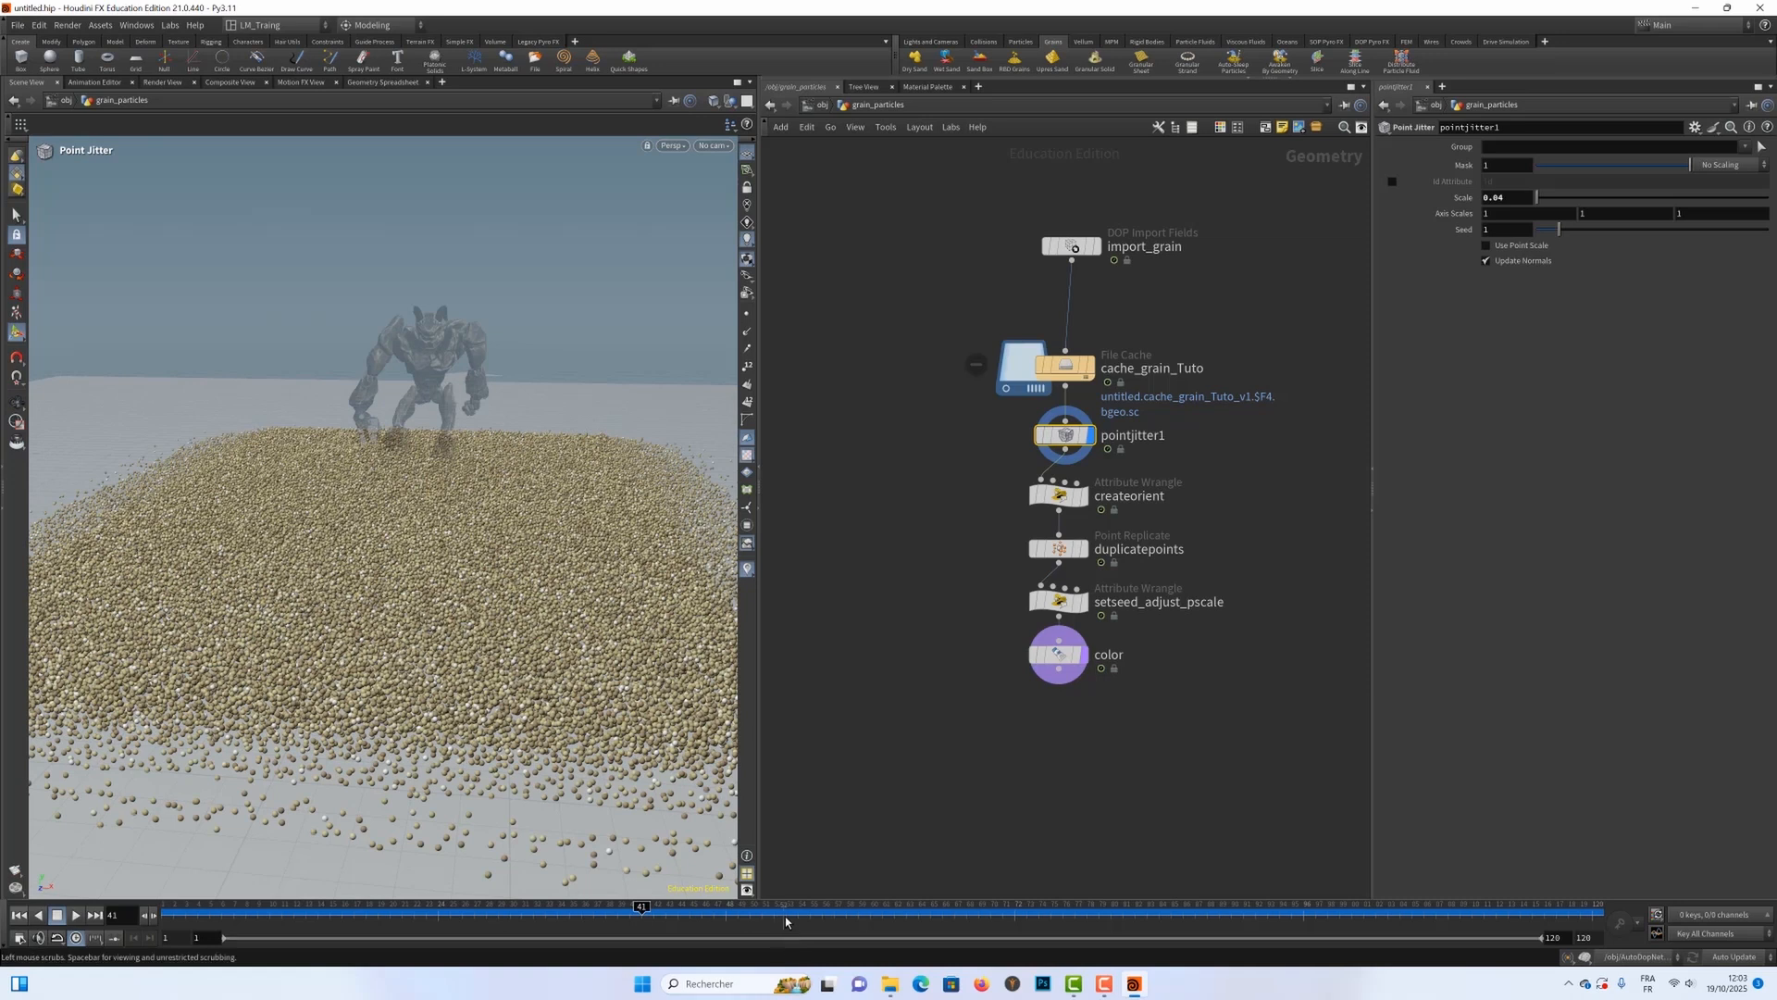
pyautogui.moveTo(784, 915); pyautogui.dragTo(944, 914)
pyautogui.scroll(3, 391, 576)
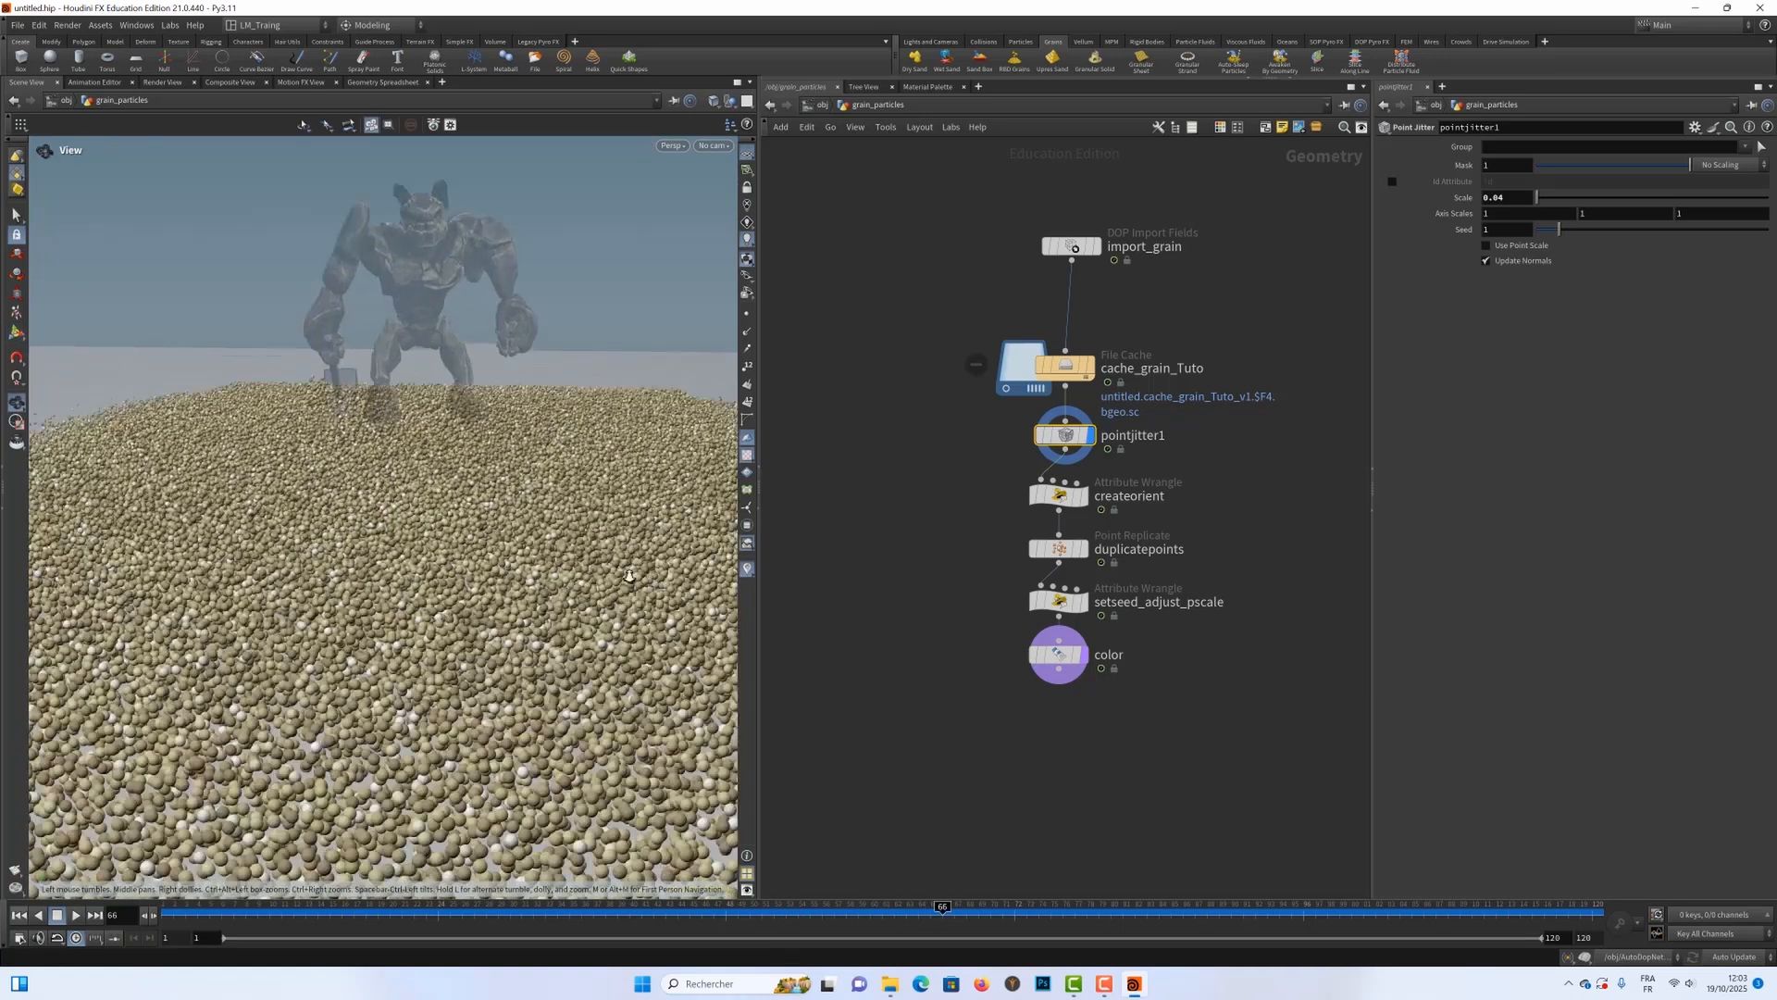
pyautogui.click(1069, 912)
pyautogui.moveTo(1069, 913); pyautogui.dragTo(1039, 861)
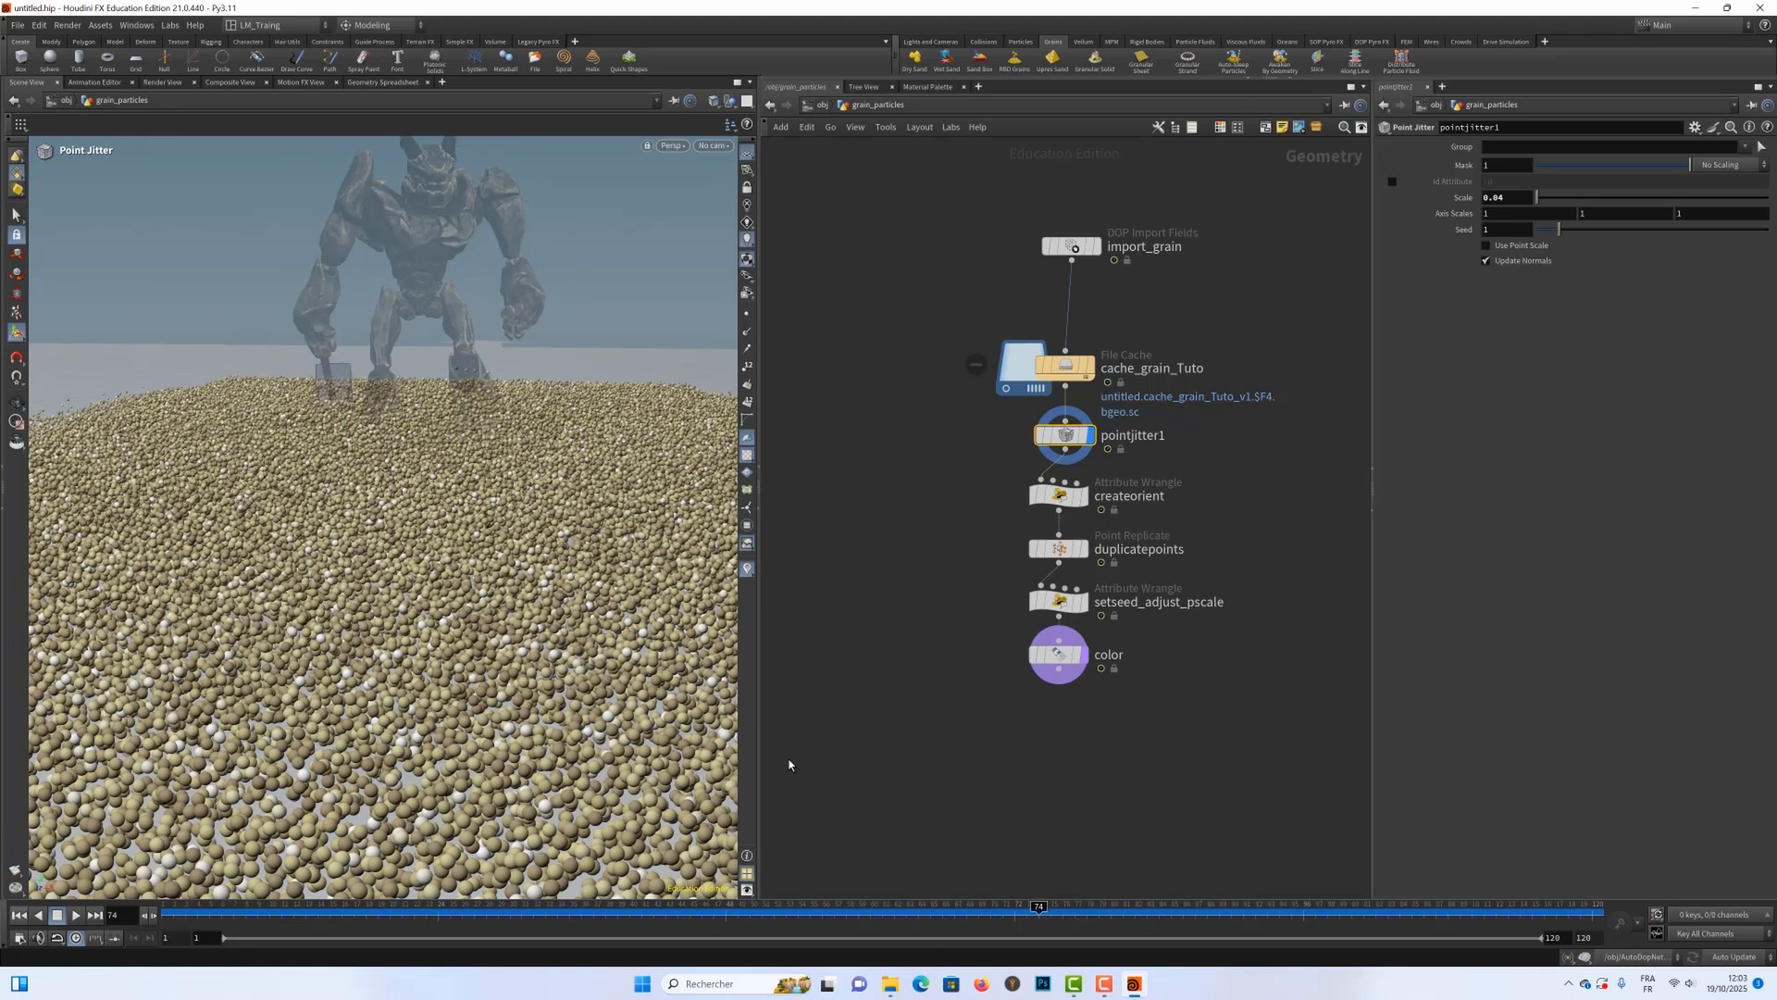